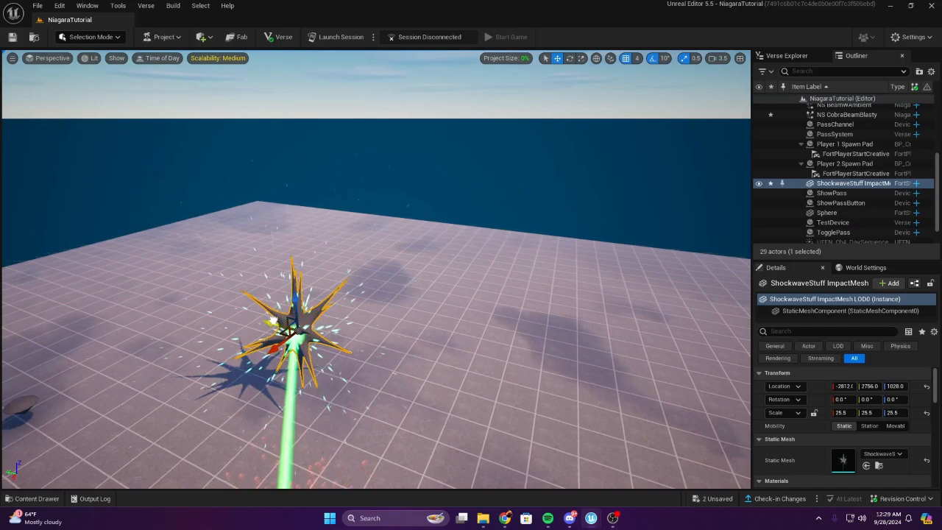
Move the spiky impact mesh across the floor away from the beam's end, to about X -5112, Y -160
right_click_drag(518, 346, 464, 376)
left_click_drag(344, 230, 212, 108)
right_click_drag(212, 108, 236, 110)
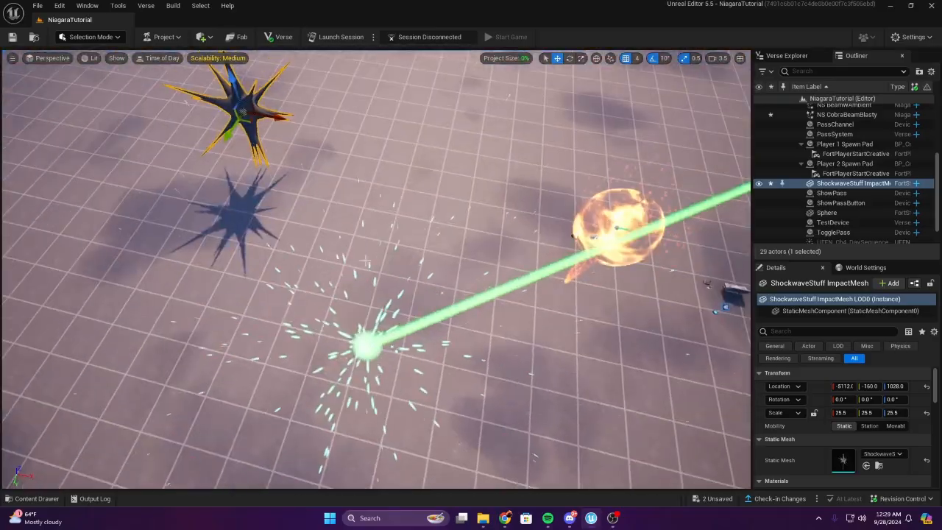
Select the NS CobraBeamBlasty beam and look at its BeamTarget user parameter
left_click(368, 344)
right_click_drag(367, 345, 441, 309)
scroll(794, 412, "down", 3)
left_click(806, 417)
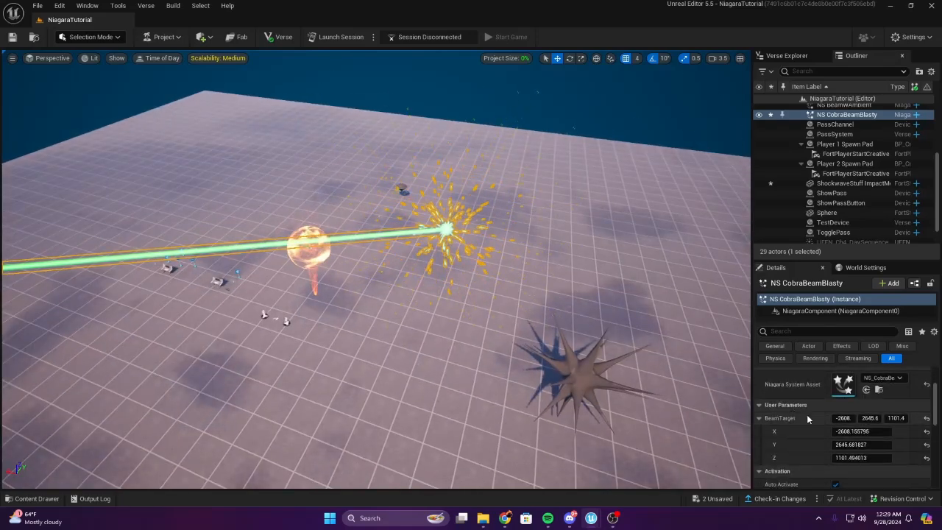
Copy the location of the ShockwaveStuff ImpactMesh actor
left_click(593, 392)
right_click_drag(593, 392, 581, 353)
scroll(809, 434, "down", 1)
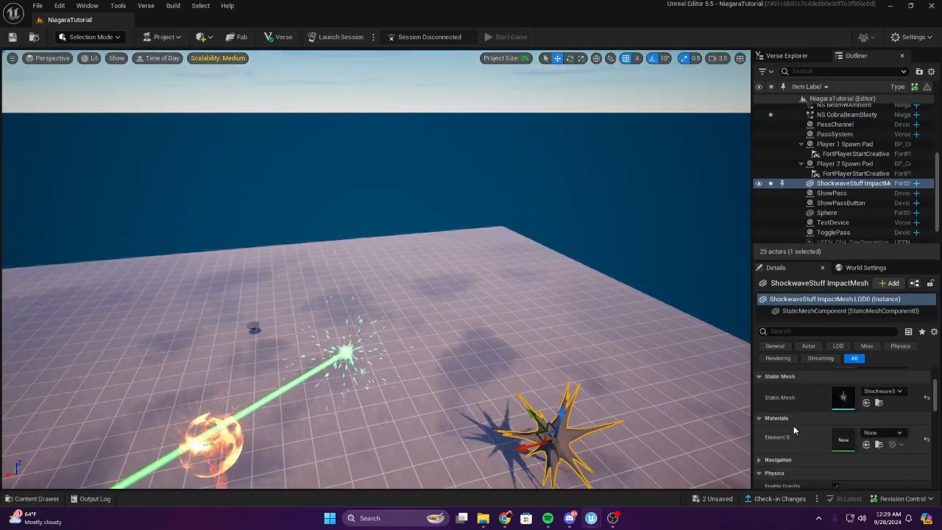
scroll(794, 429, "up", 2)
right_click(815, 387)
left_click(846, 407)
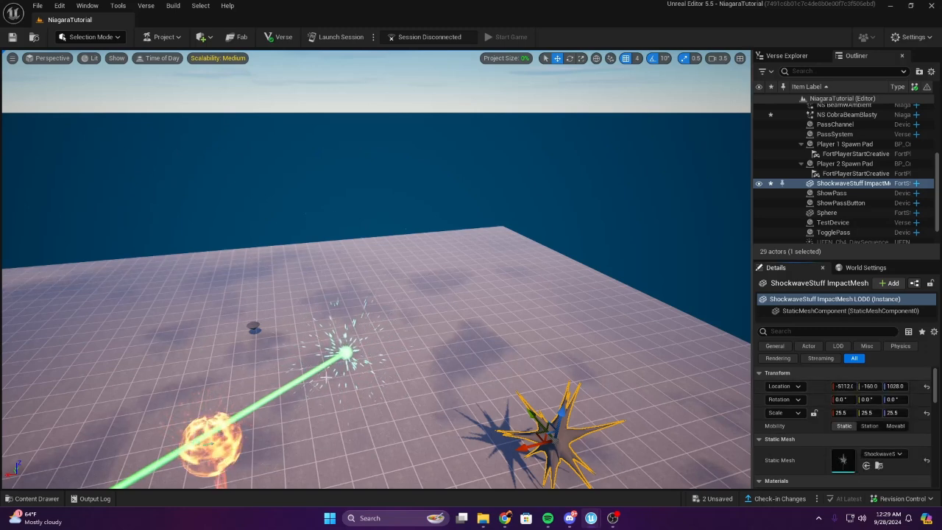
Paste the copied mesh location into the BeamTarget parameter of NS CobraBeamBlasty, then reselect the impact mesh
left_click(346, 357)
scroll(780, 423, "down", 1)
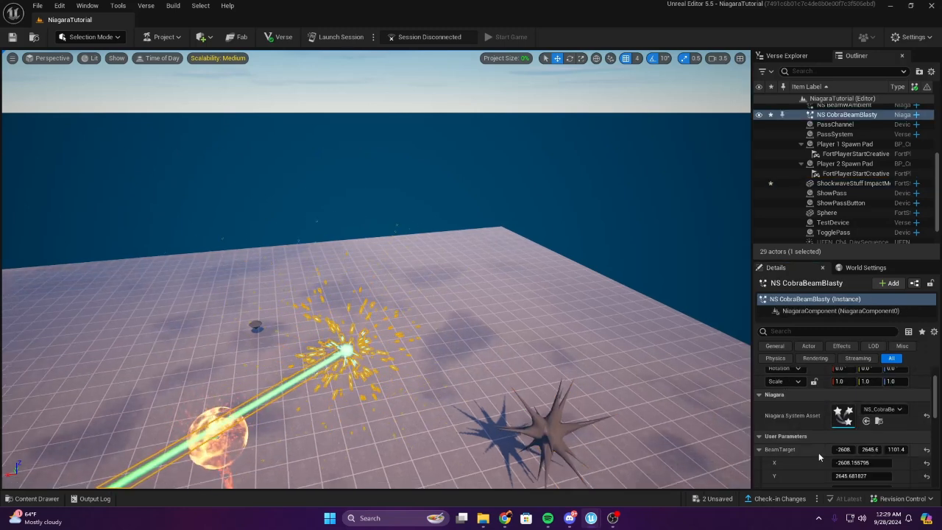
right_click(817, 449)
left_click(849, 409)
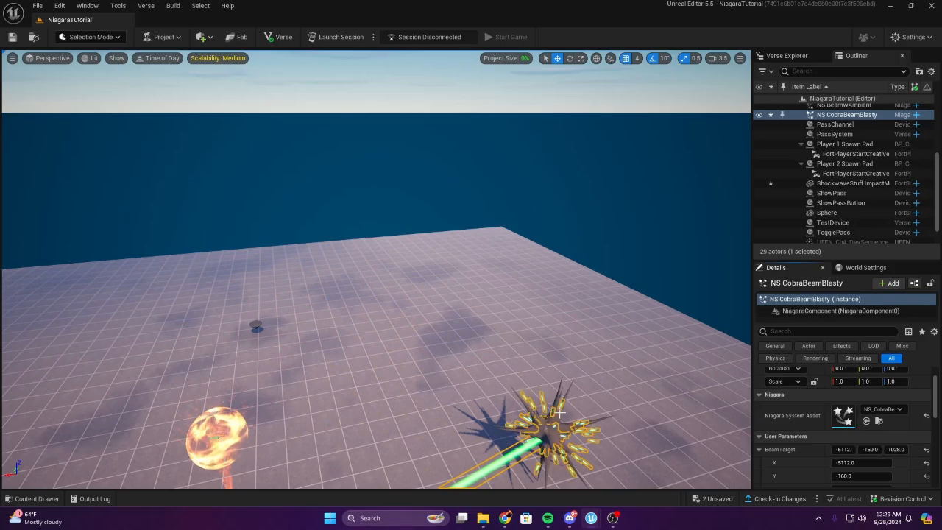
left_click(534, 426)
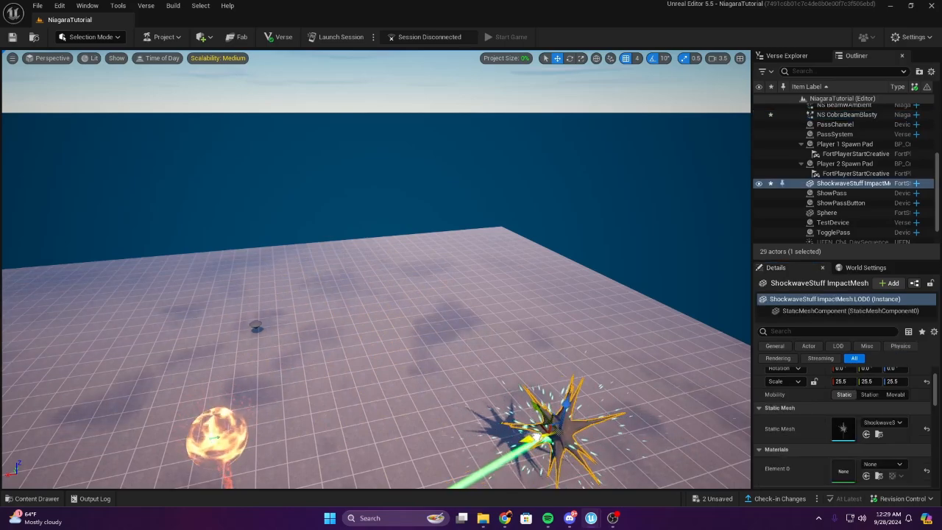
Fly around the level to examine the beam effect, its endpoint and the impact mesh
left_click(684, 284)
right_click_drag(684, 284, 158, 279)
key("w")
key("s")
scroll(640, 327, "down", 3)
key("w")
key("w")
key("a")
key("s")
key("s")
scroll(162, 290, "up", 1)
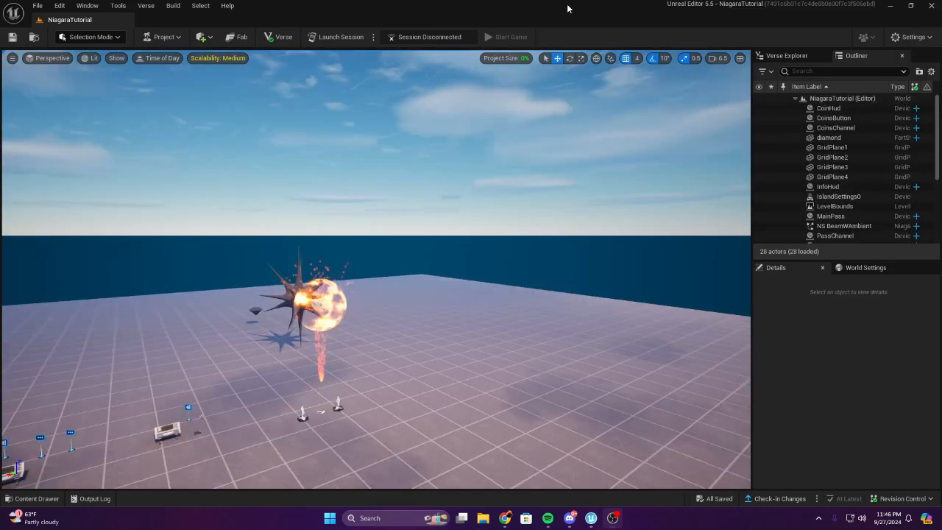
Fly over to the devices on the floor and examine the PassSystem console's options
right_click_drag(559, 221, 427, 290)
key("s")
scroll(662, 272, "down", 1)
key("w")
key("a")
scroll(375, 206, "down", 4)
key("s")
key("w")
key("s")
key("w")
key("w")
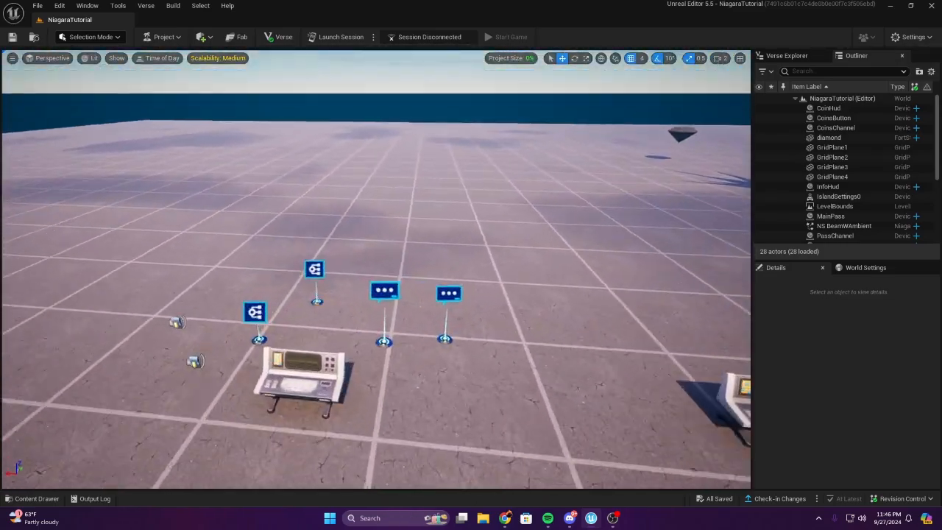
right_click_drag(531, 211, 532, 254)
key("w")
key("a")
left_click(458, 347)
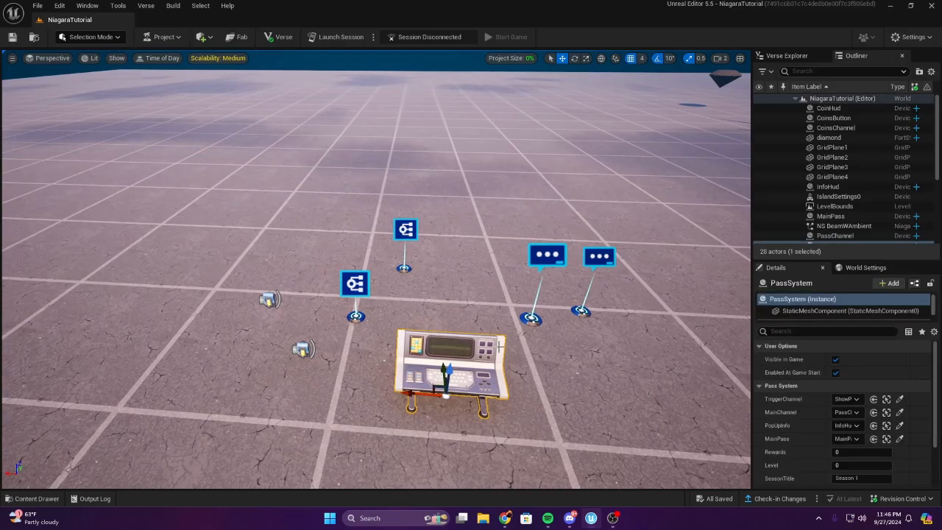
scroll(868, 191, "down", 3)
Deselect the console and look over the surrounding devices and effects in the level from several angles
right_click_drag(542, 193, 327, 149)
key("s")
key("Escape")
key("s")
key("w")
key("w")
left_click(289, 251)
right_click_drag(289, 251, 188, 177)
key("a")
left_click(396, 156)
key("a")
right_click_drag(396, 155, 242, 125)
key("s")
key("w")
key("s")
key("w")
key("s")
right_click_drag(427, 184, 273, 213)
key("w")
key("s")
key("w")
key("a")
right_click_drag(623, 428, 728, 464)
key("s")
key("w")
key("w")
key("a")
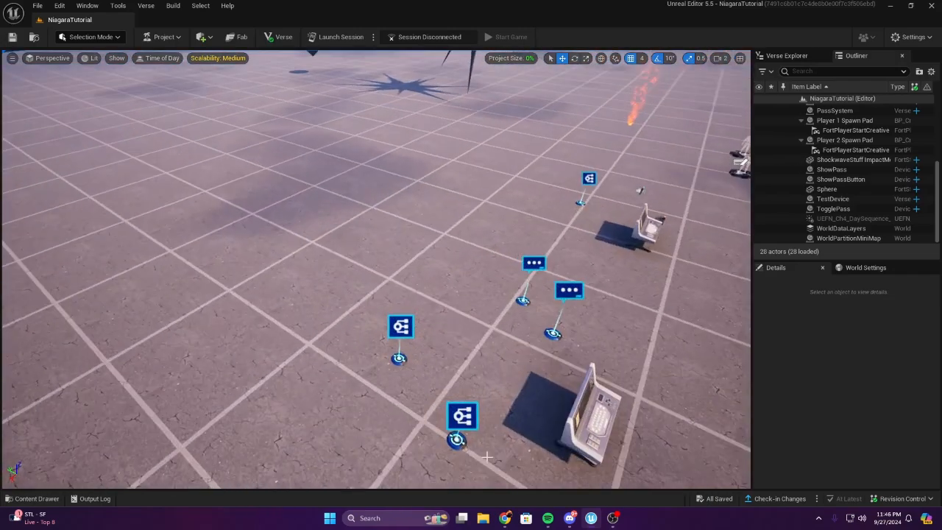
left_click(33, 498)
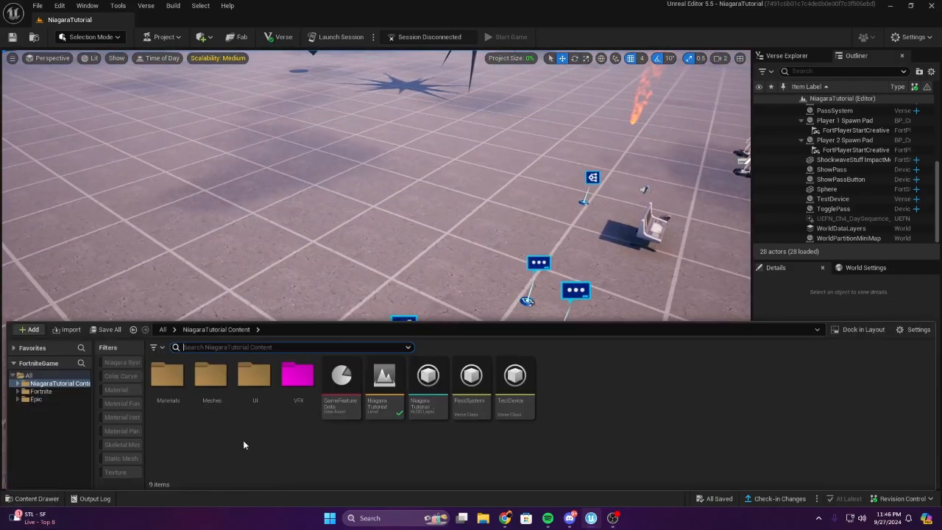
double_click(157, 397)
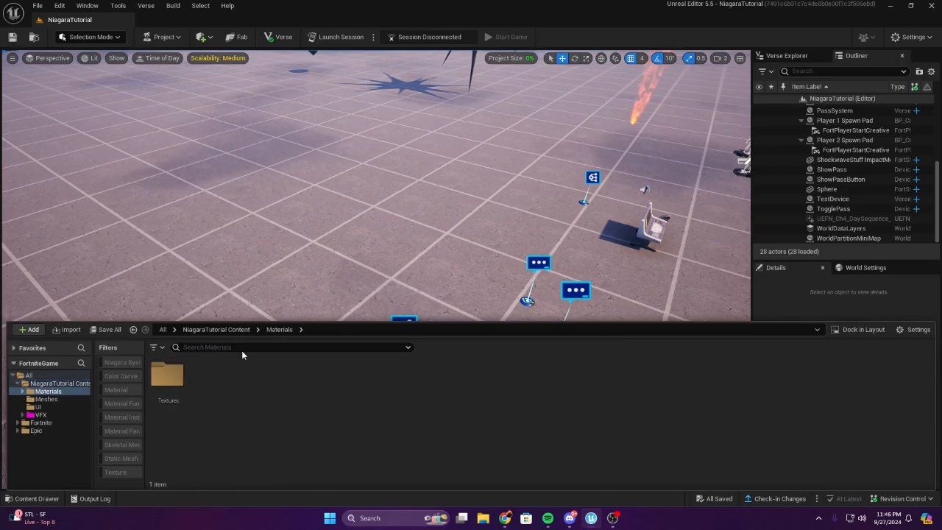
left_click(232, 330)
mouse_move(542, 309)
right_mouse_down()
mouse_move(493, 199)
mouse_move(518, 298)
mouse_move(560, 309)
right_mouse_up()
key("w")
key("d")
key("s")
mouse_move(351, 450)
right_mouse_down()
mouse_move(351, 368)
mouse_move(352, 451)
right_mouse_up()
key("a")
key("w")
key("d")
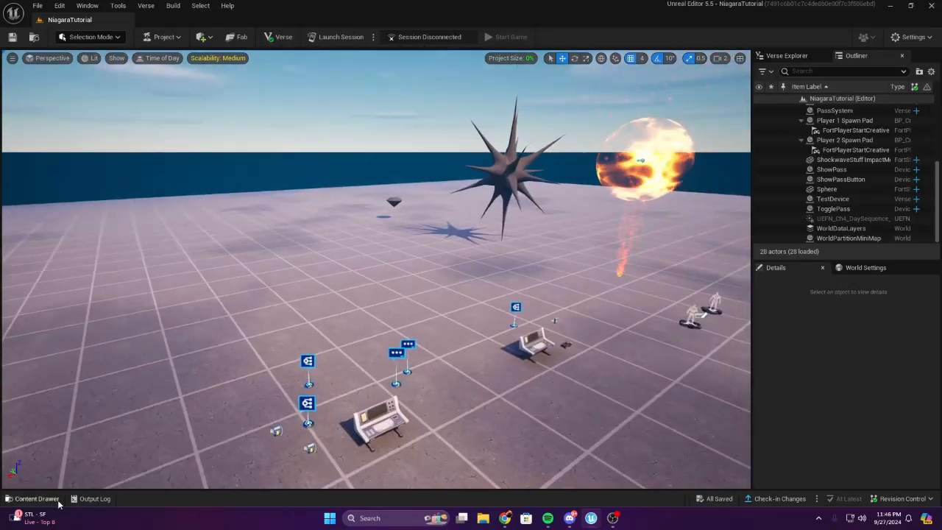
Open the Textures folder inside the project's Materials folder
left_click(31, 498)
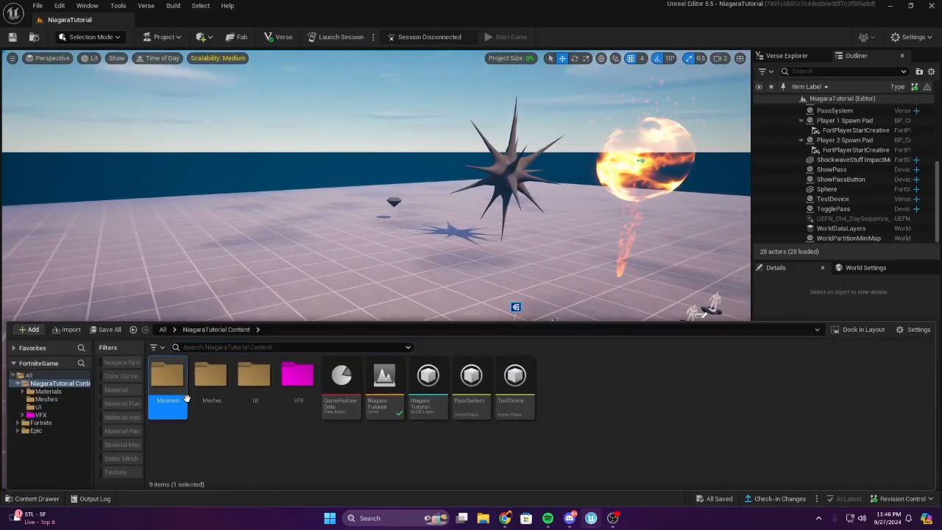
double_click(168, 377)
double_click(169, 375)
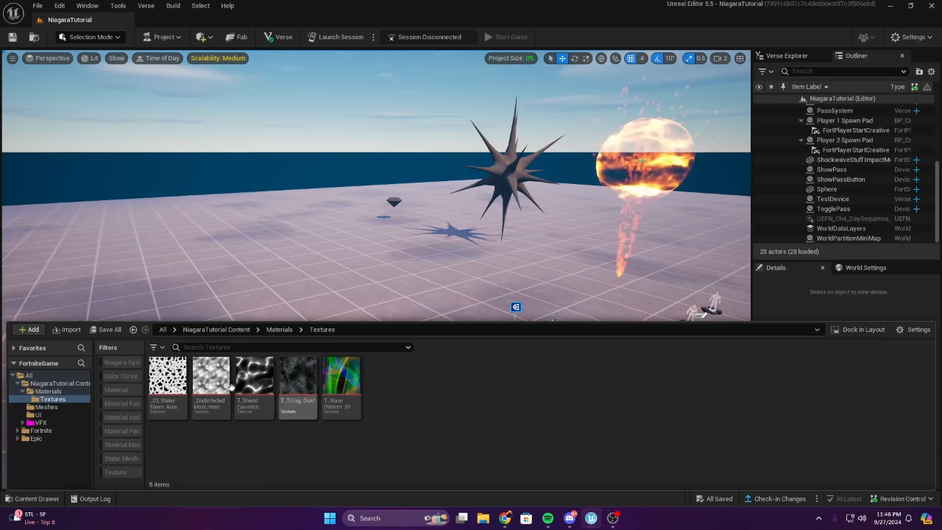
Start an asset import and browse to the Assets > Textures > Noise folder on Storage (D:)
left_click(71, 330)
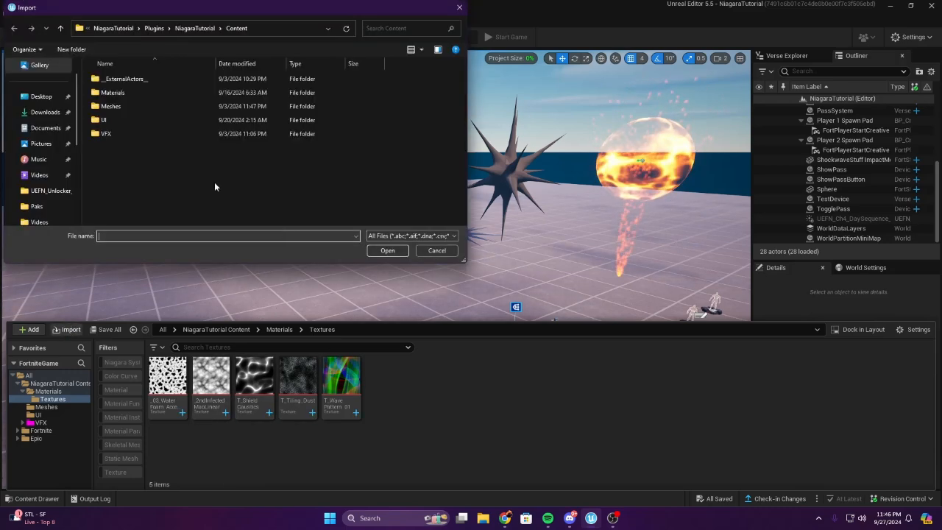
left_click_drag(277, 11, 424, 43)
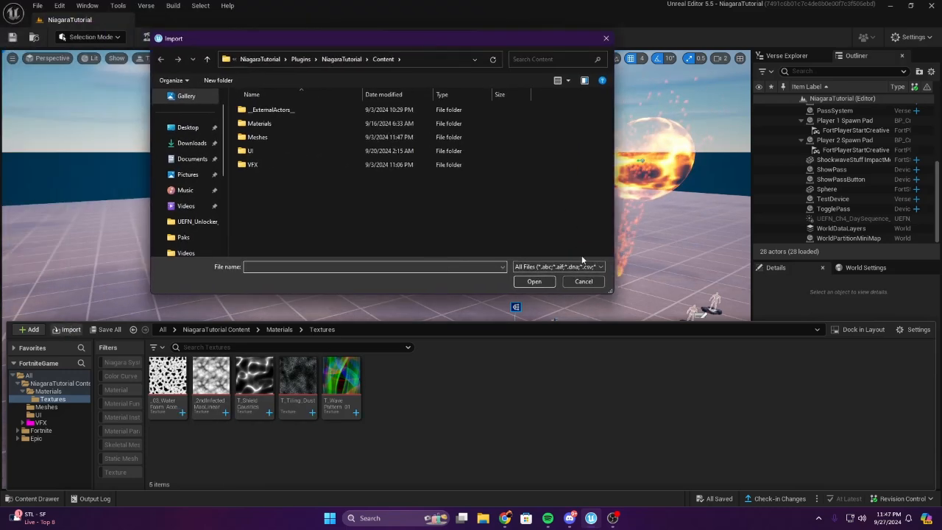
scroll(202, 223, "down", 3)
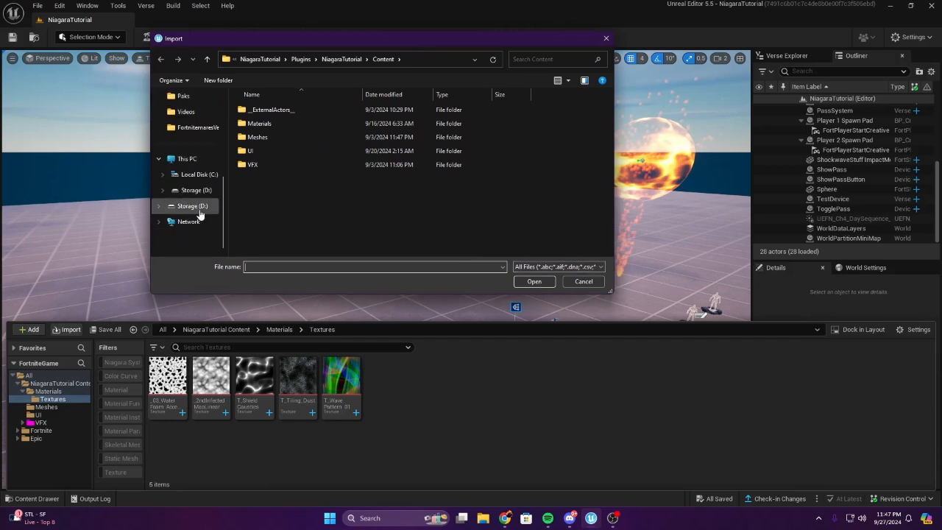
left_click(195, 206)
scroll(301, 167, "down", 2)
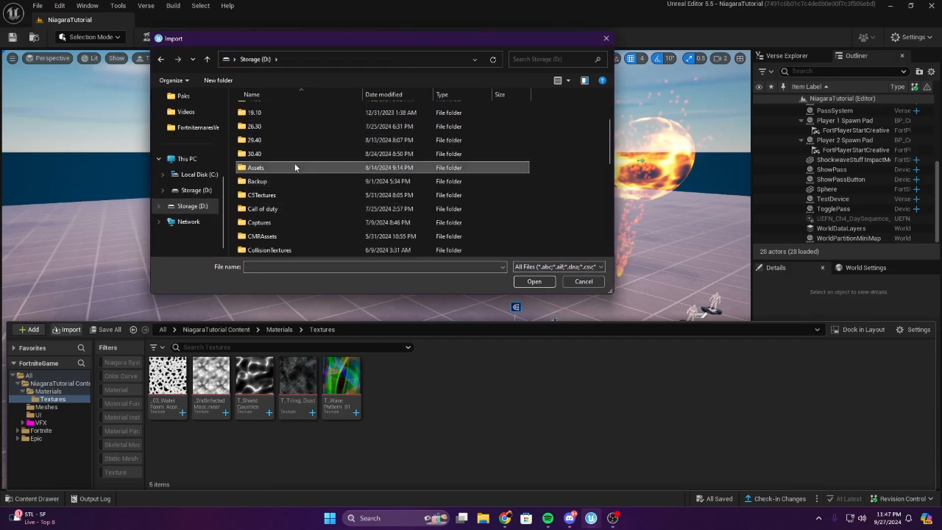
double_click(294, 167)
double_click(298, 232)
scroll(401, 103, "down", 1)
scroll(341, 132, "up", 1)
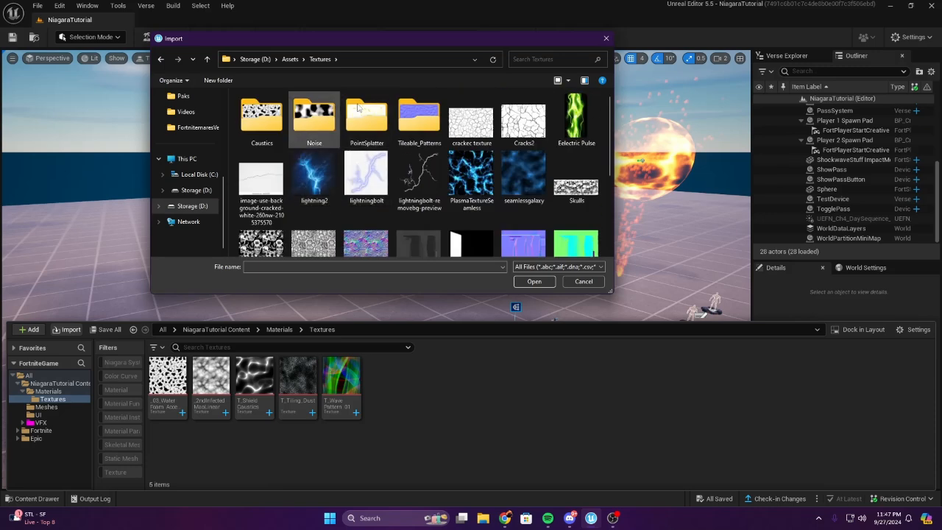
double_click(329, 132)
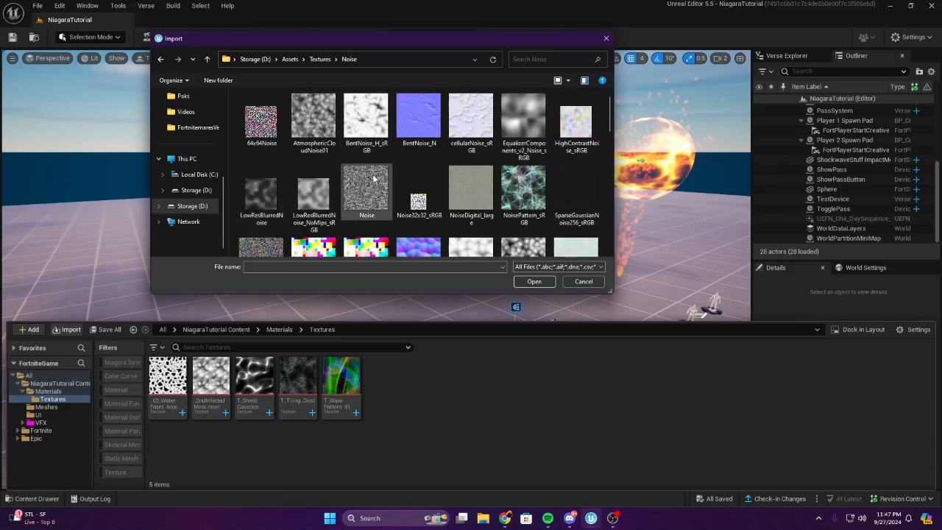
Browse the noise images and select AtmosphericCloudNoise01 together with T_SwirlNoise_H2_sRGB
scroll(338, 177, "down", 5)
scroll(336, 195, "up", 5)
left_click(324, 195)
left_click(305, 133)
scroll(442, 206, "down", 3)
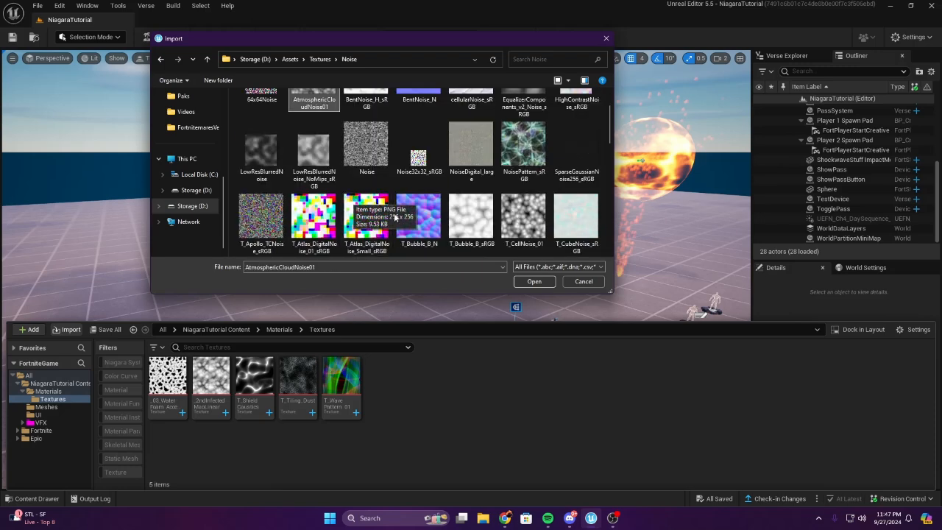
scroll(456, 213, "down", 3)
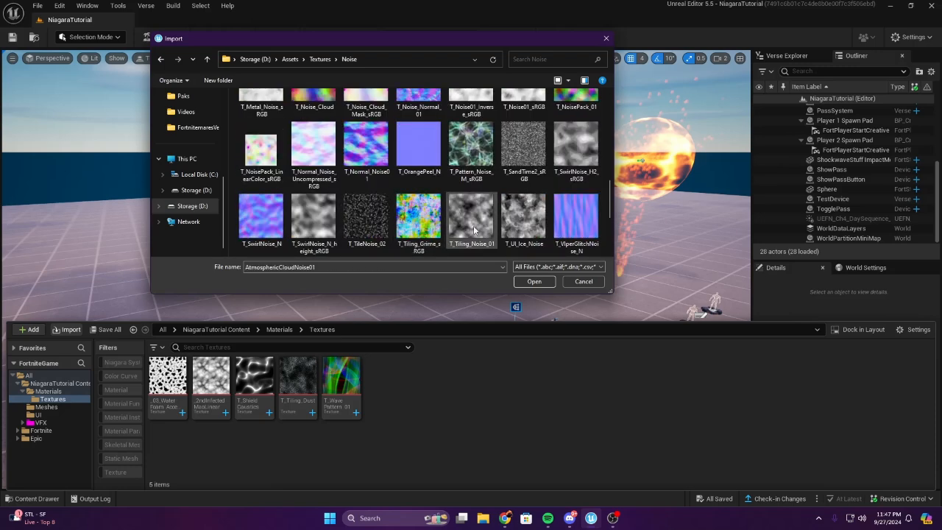
scroll(474, 231, "up", 3)
left_click(575, 206, "ctrl")
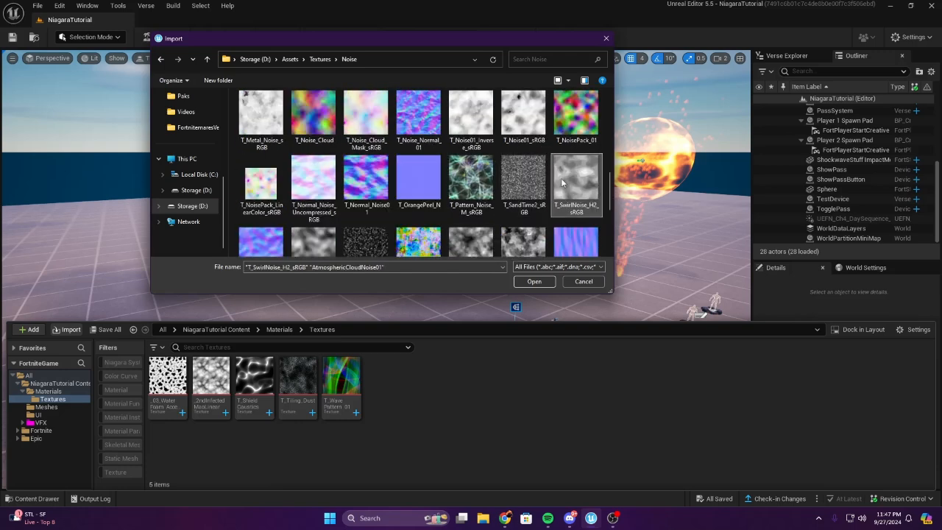
scroll(478, 236, "down", 5)
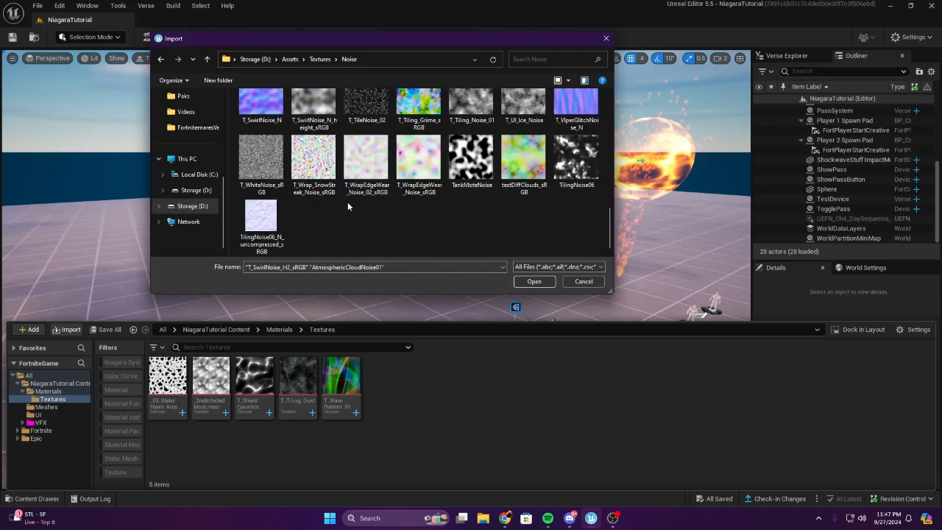
scroll(347, 206, "up", 3)
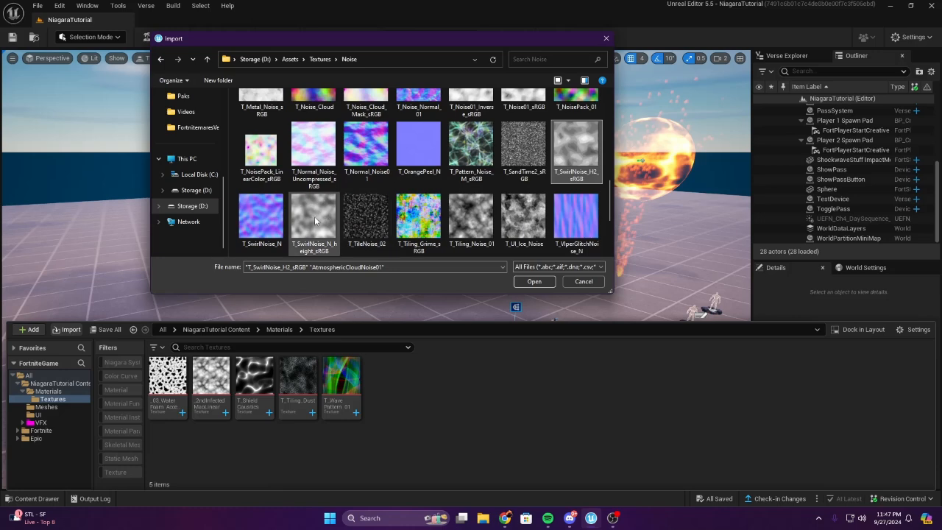
Import the T_SwirlNoise_N_height_sRGB and AtmosphericCloudNoise01 noise images into the Textures folder
left_click(313, 221)
scroll(329, 230, "up", 5)
left_click(328, 154, "ctrl")
left_click(550, 283)
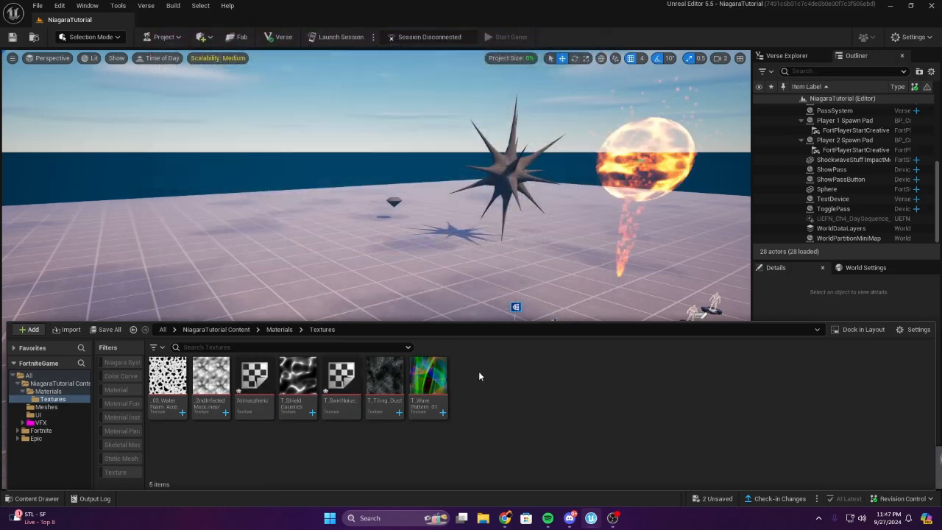
left_click(211, 379)
left_click(335, 383)
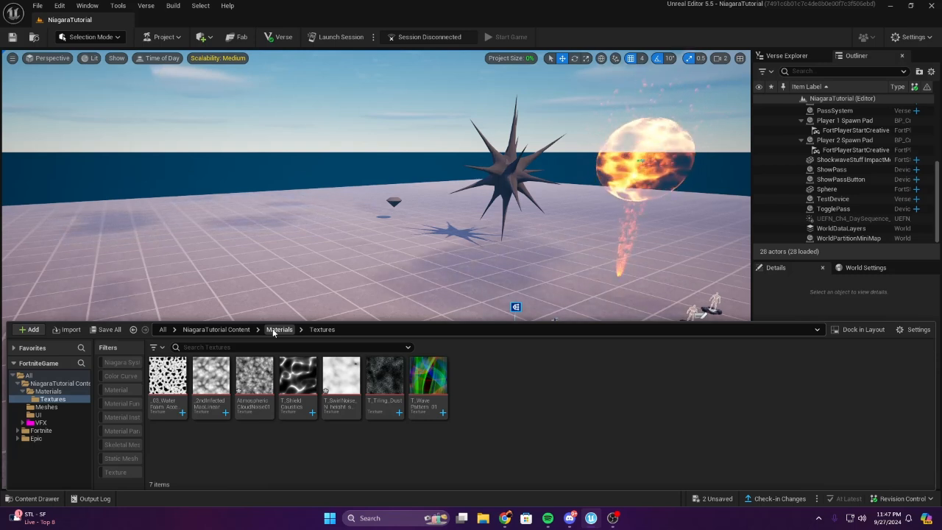
Create a material named M_CobraBeam in the Materials folder and open it for editing
left_click(272, 331)
right_click(223, 398)
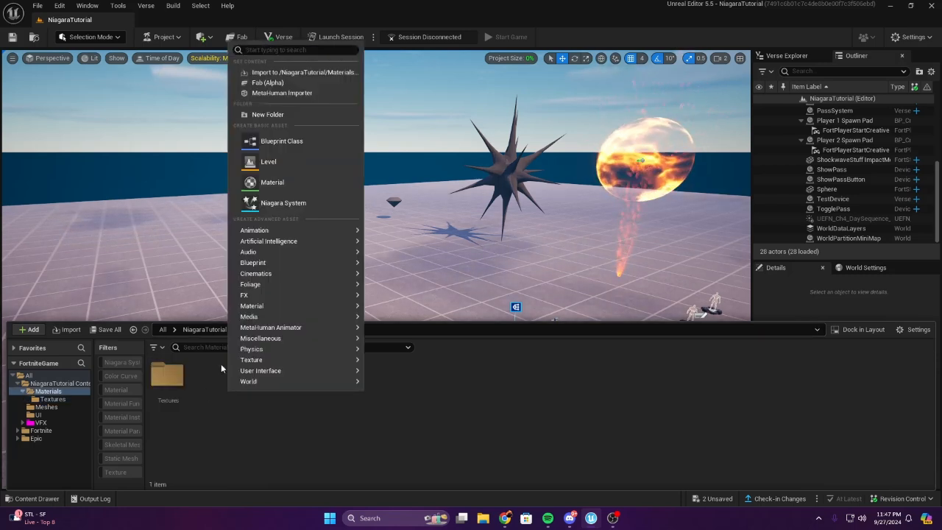
left_click(272, 202)
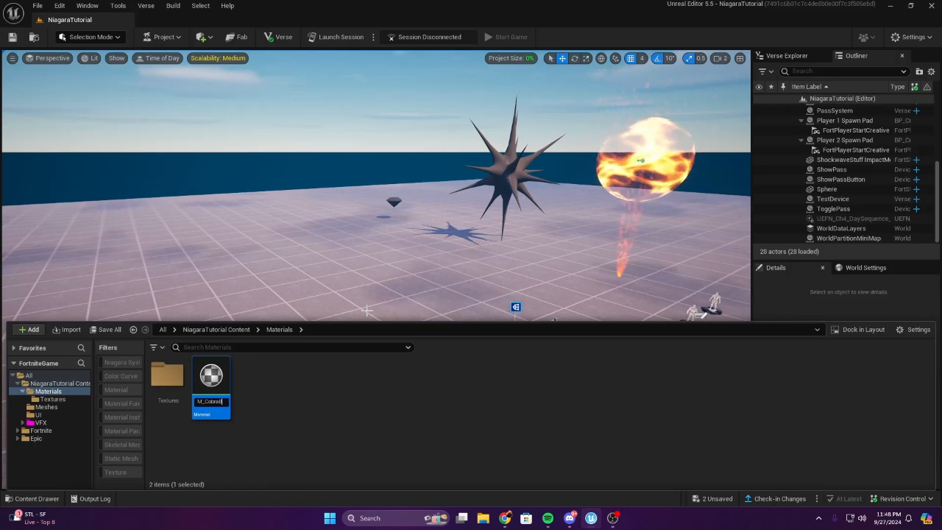
double_click(226, 387)
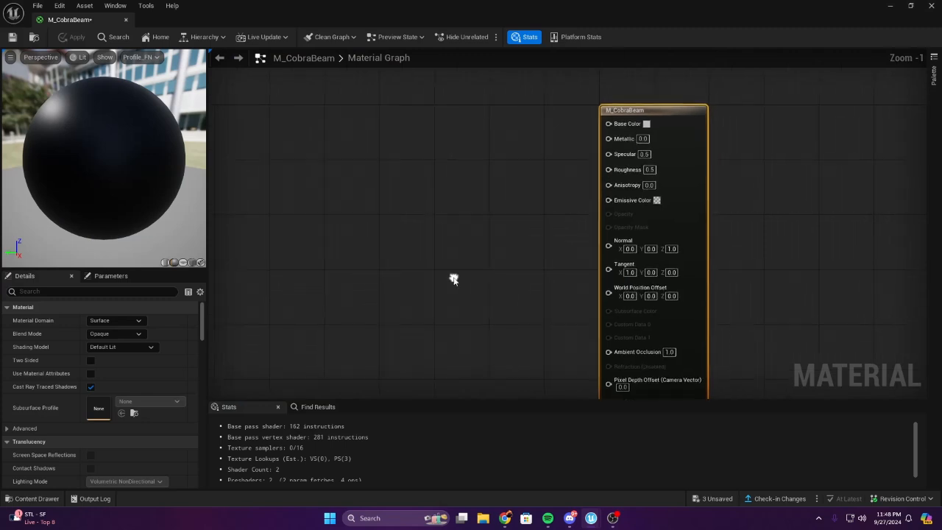
scroll(405, 251, "down", 3)
right_click_drag(404, 251, 454, 256)
right_click_drag(404, 234, 466, 275)
scroll(481, 271, "up", 3)
right_click_drag(480, 272, 390, 239)
left_click(422, 231)
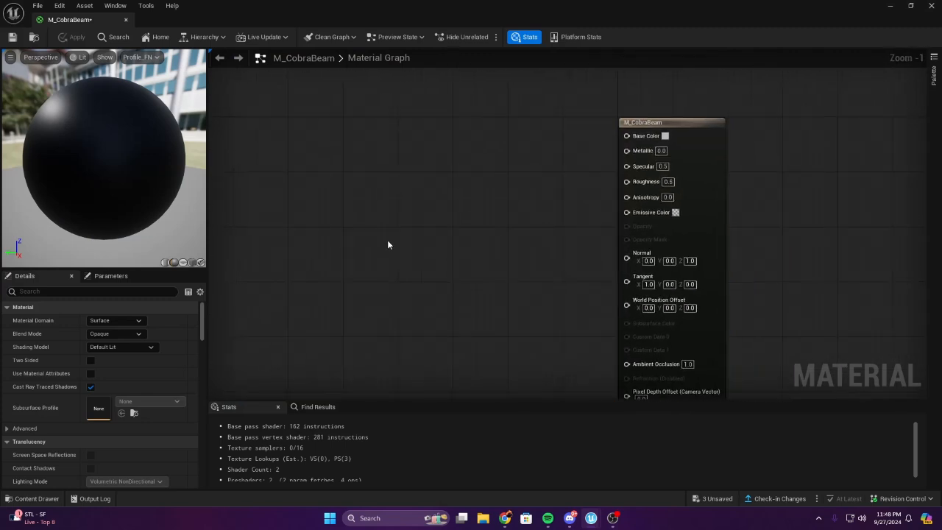
scroll(420, 251, "up", 1)
right_click_drag(401, 336, 512, 246)
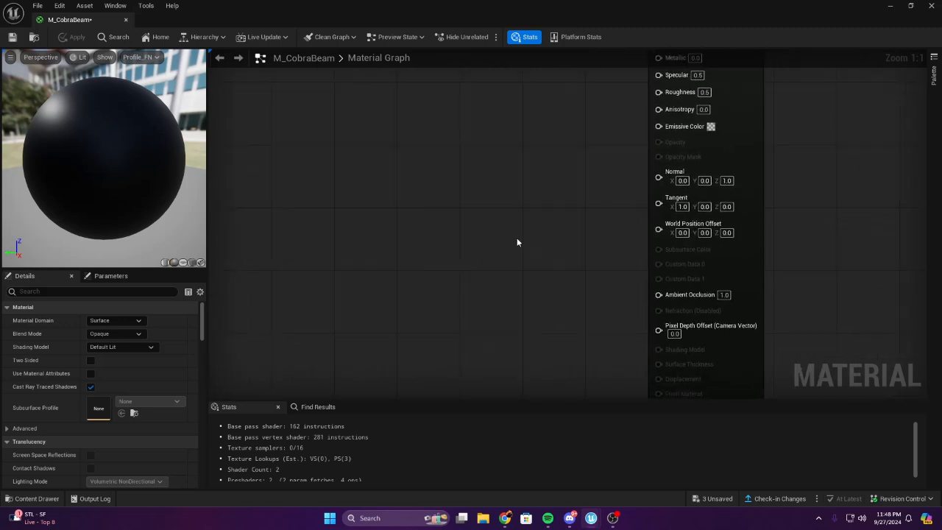
right_click_drag(514, 241, 436, 263)
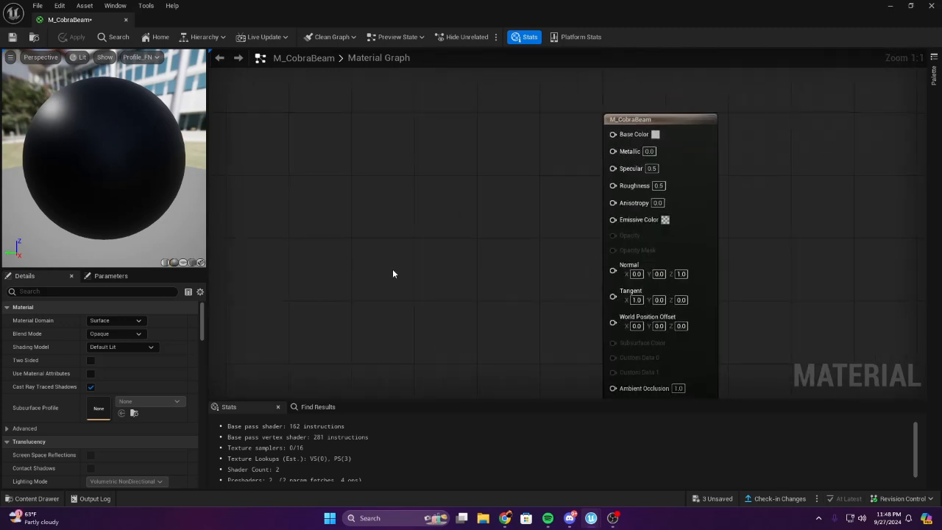
Set the material's blend mode to Translucent and its shading model to Unlit
scroll(101, 195, "down", 5)
left_click_drag(73, 177, 165, 218)
left_click_drag(98, 207, 94, 171)
scroll(94, 171, "up", 3)
right_click_drag(382, 228, 555, 229)
left_click(104, 337)
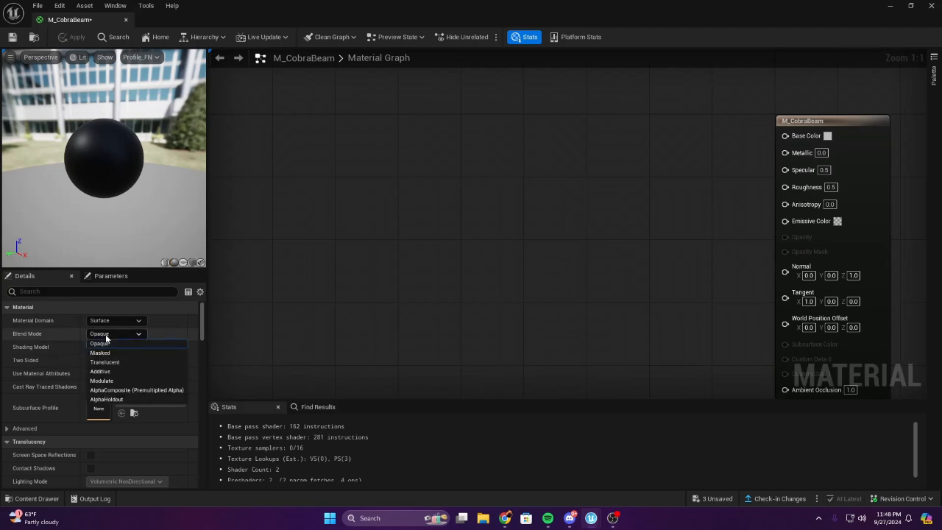
left_click(117, 360)
left_click(121, 348)
left_click(125, 358)
scroll(375, 373, "down", 1)
scroll(645, 313, "up", 1)
mouse_move(646, 313)
right_mouse_down()
mouse_move(451, 223)
mouse_move(496, 297)
right_mouse_up()
scroll(497, 296, "down", 2)
scroll(498, 258, "up", 2)
right_click_drag(488, 258, 721, 263)
scroll(659, 265, "down", 1)
right_click_drag(649, 265, 431, 269)
right_click_drag(360, 286, 448, 267)
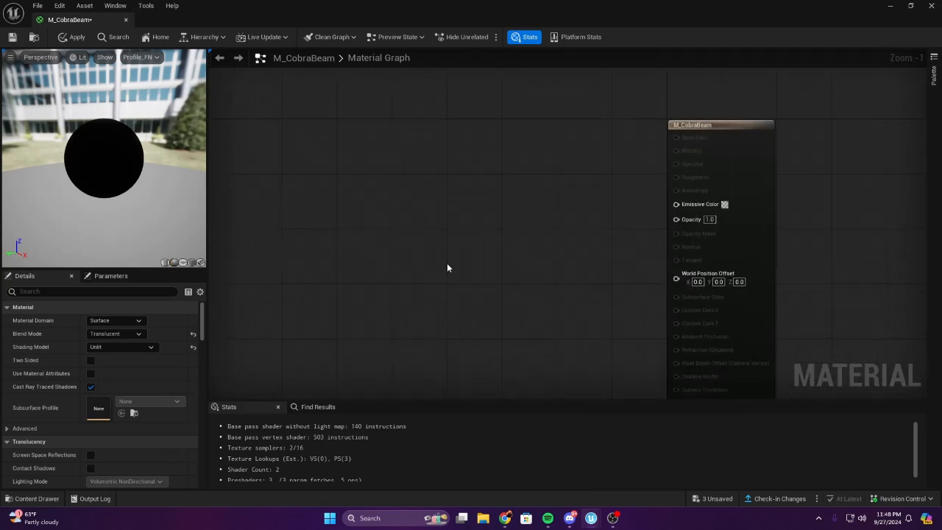
scroll(444, 272, "down", 1)
scroll(443, 272, "up", 2)
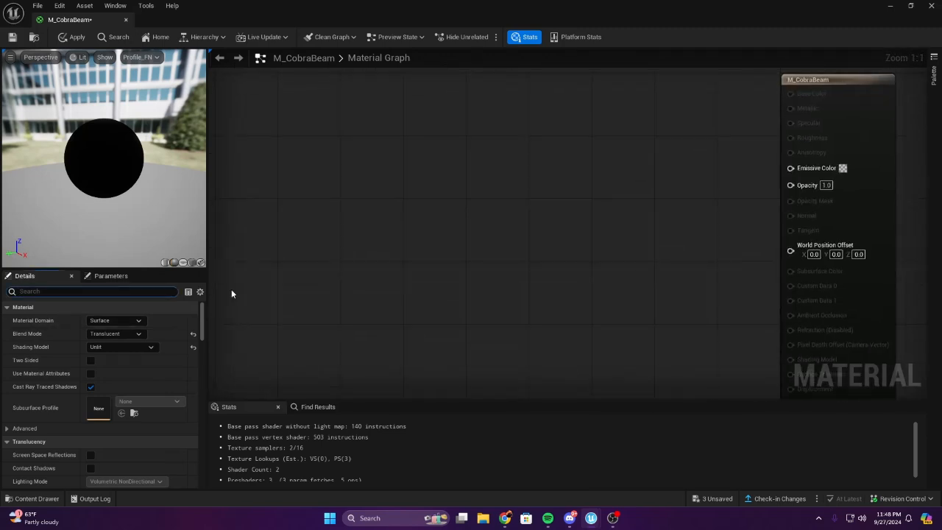
Enable the material's usage with Niagara Sprites, Niagara Ribbons and Niagara Mesh Particles
type("nia")
left_click(93, 321)
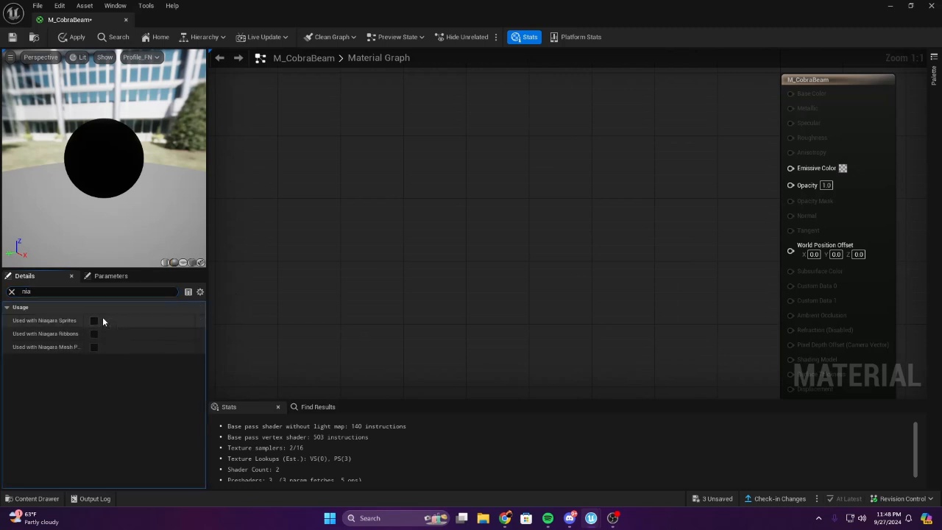
left_click(94, 333)
left_click(93, 347)
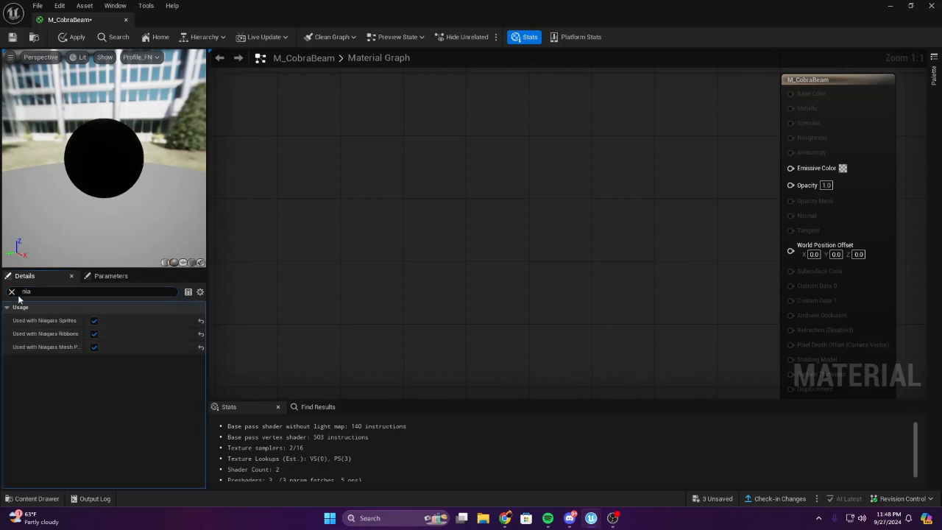
left_click(12, 292)
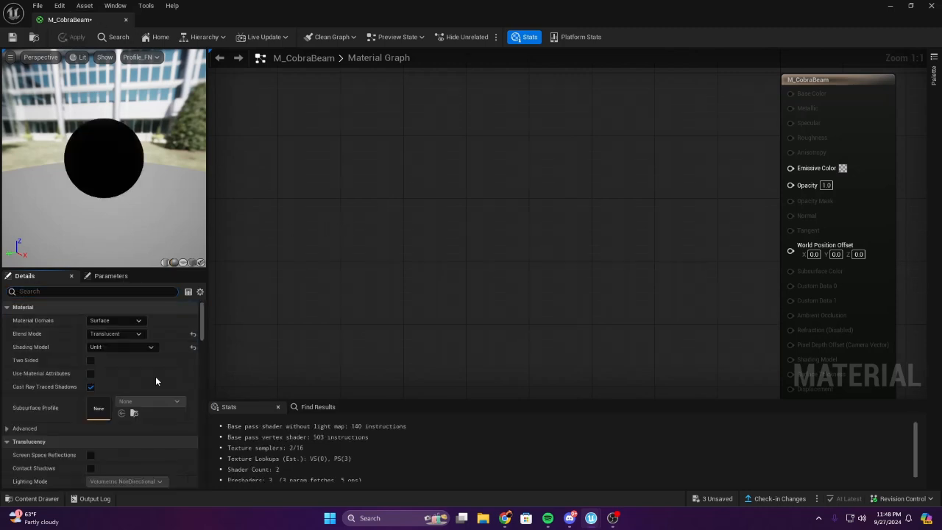
Browse the project content to the Materials > Textures folder
right_click_drag(493, 224, 523, 236)
scroll(460, 301, "down", 1)
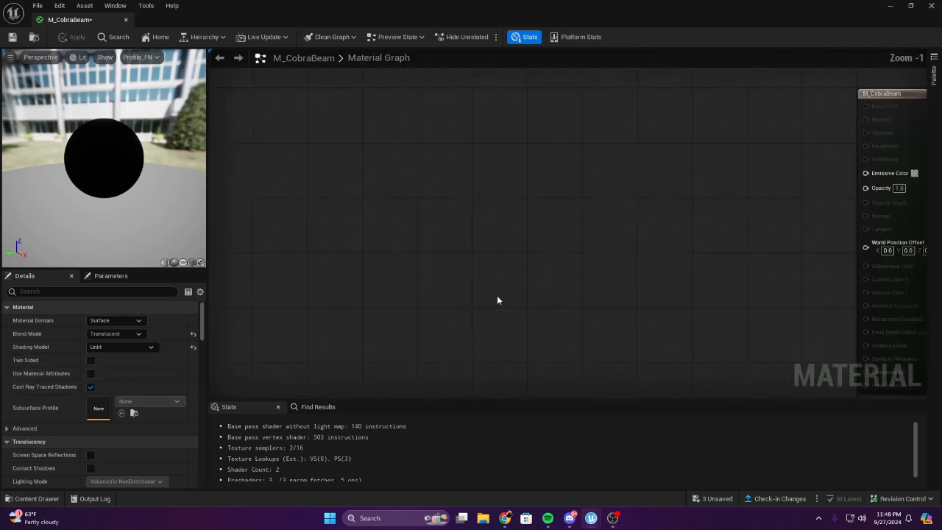
left_click(16, 501)
left_click_drag(183, 391, 187, 398)
left_click(184, 382)
double_click(185, 382)
left_click(279, 328)
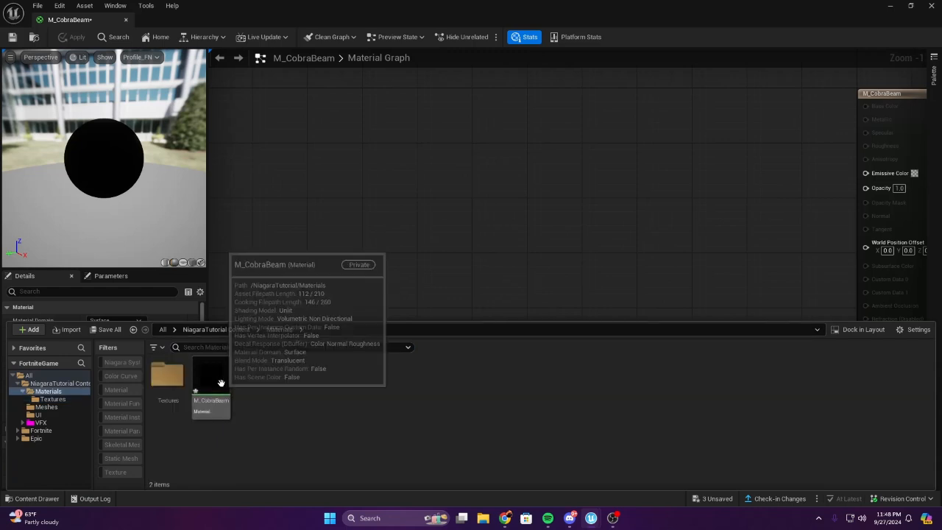
double_click(167, 377)
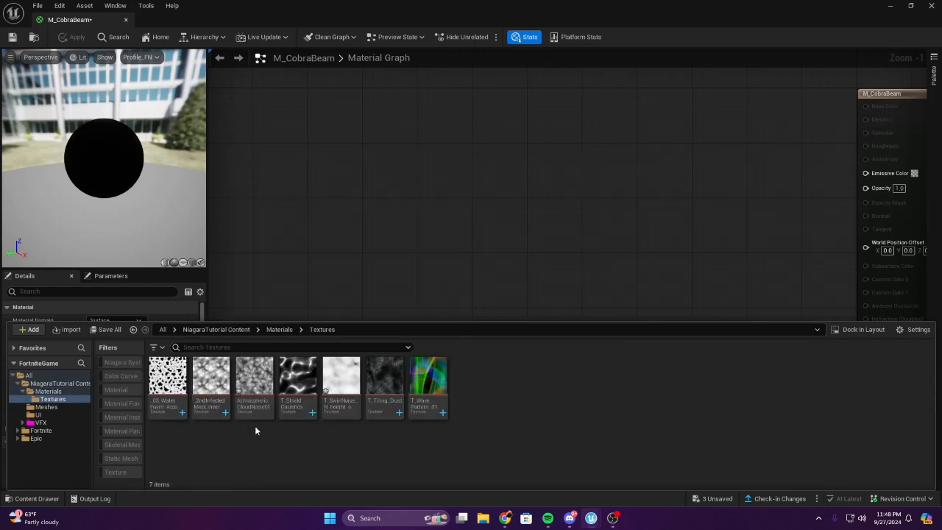
Add T_SwirlNoise_N_height_sRGB to the material graph as a Texture Sample node and reposition it
left_click_drag(332, 410, 291, 187)
left_click(485, 244)
scroll(427, 245, "down", 2)
right_click_drag(428, 246, 613, 303)
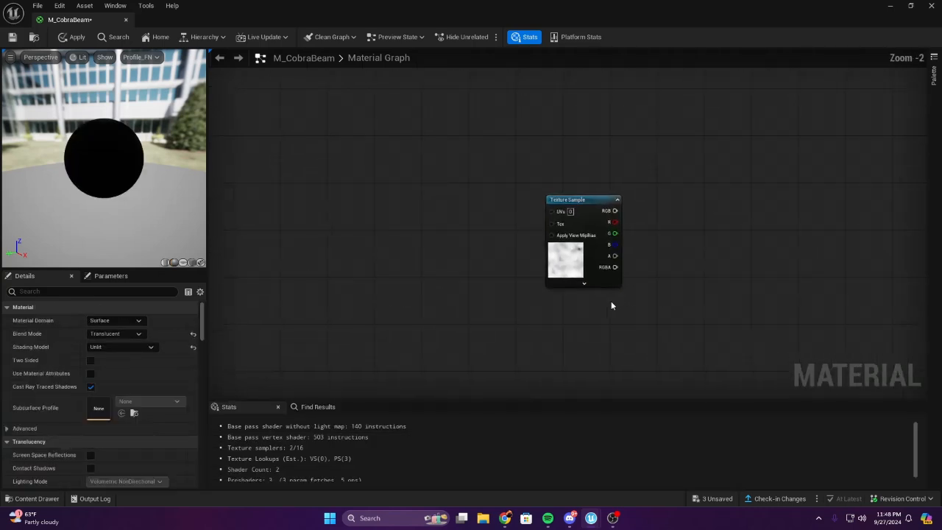
scroll(614, 303, "up", 2)
left_click_drag(588, 221, 455, 196)
left_click(513, 270)
right_click_drag(513, 270, 484, 306)
Open the T_SwirlNoise_N_height_sRGB texture and try the Grayscale (G8/16, RGB8 sRGB) compression setting
double_click(367, 246)
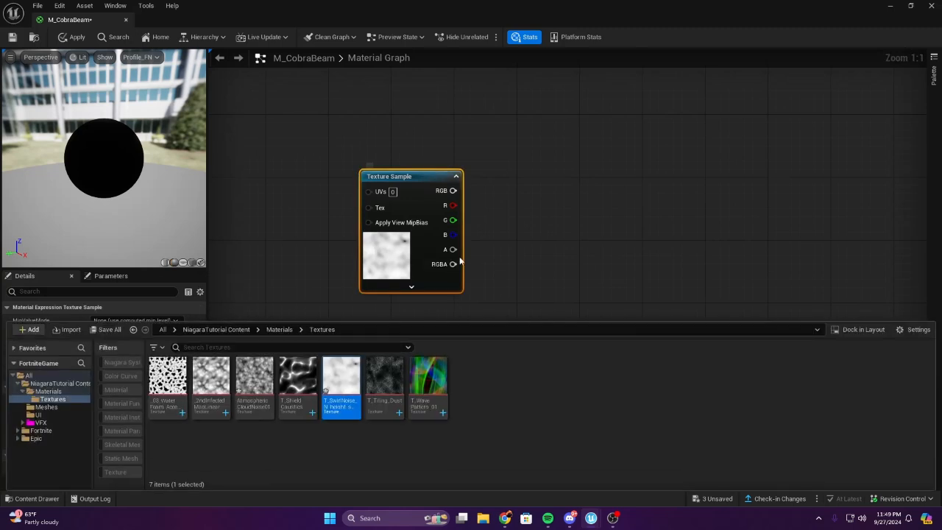
double_click(352, 372)
scroll(254, 303, "up", 5)
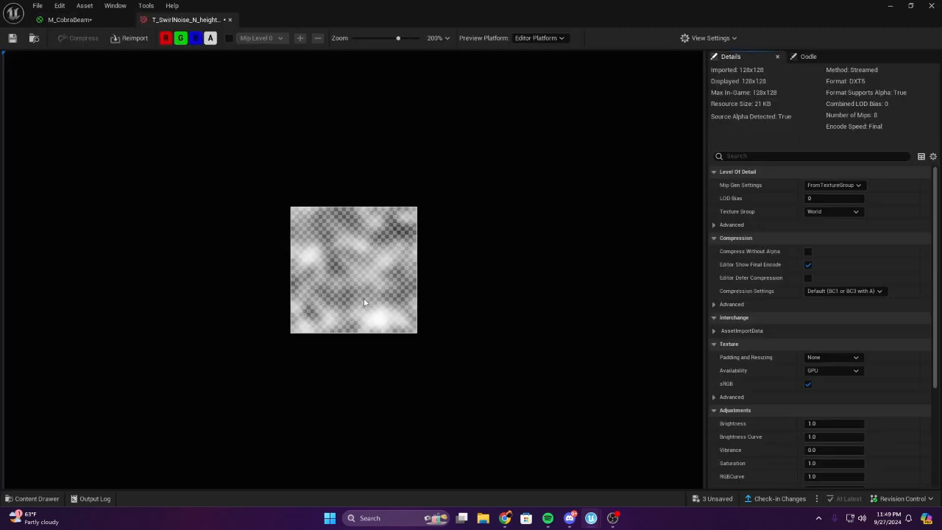
scroll(864, 254, "down", 3)
scroll(846, 265, "up", 2)
left_click(839, 275)
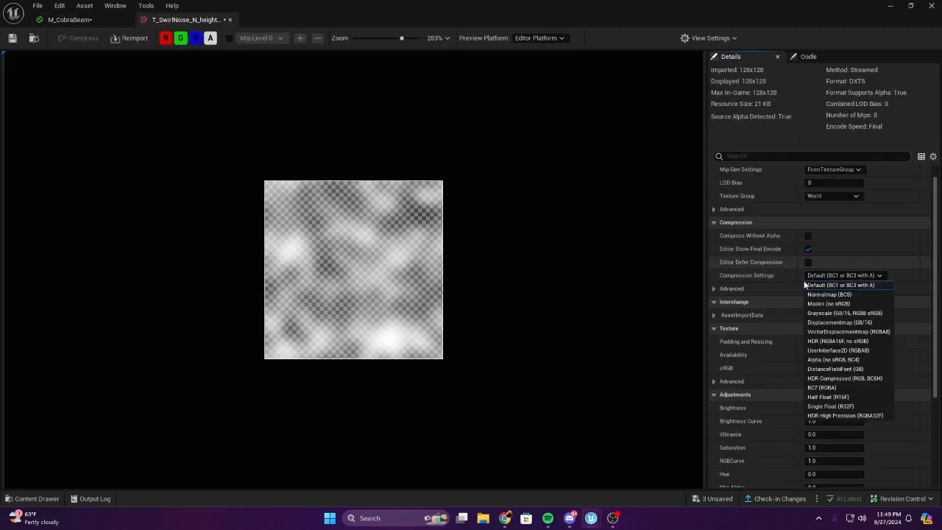
left_click(867, 314)
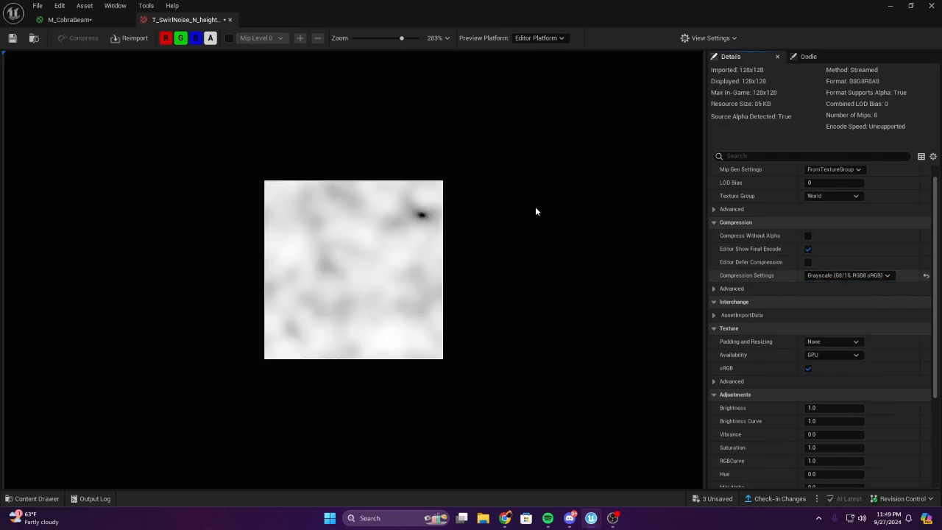
Try Normalmap (BC5) compression on the swirl noise texture and return it to Default (BC1 or BC3 with A)
left_click(872, 278)
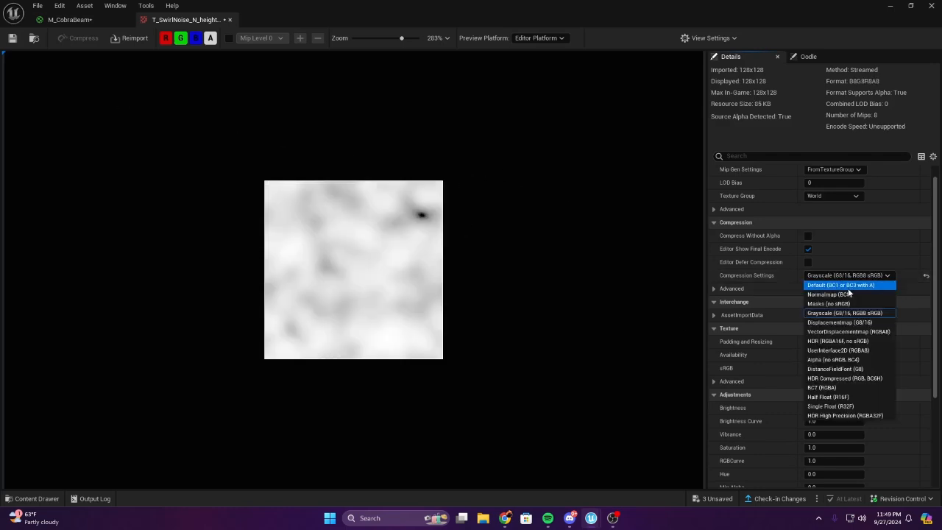
left_click(847, 297)
left_click(850, 277)
left_click(845, 277)
left_click(845, 277)
left_click(844, 284)
Try Alpha (no sRGB, BC4) compression, switch the swirl noise texture to HDR (RGBA16F, no sRGB) and save it
left_click(838, 275)
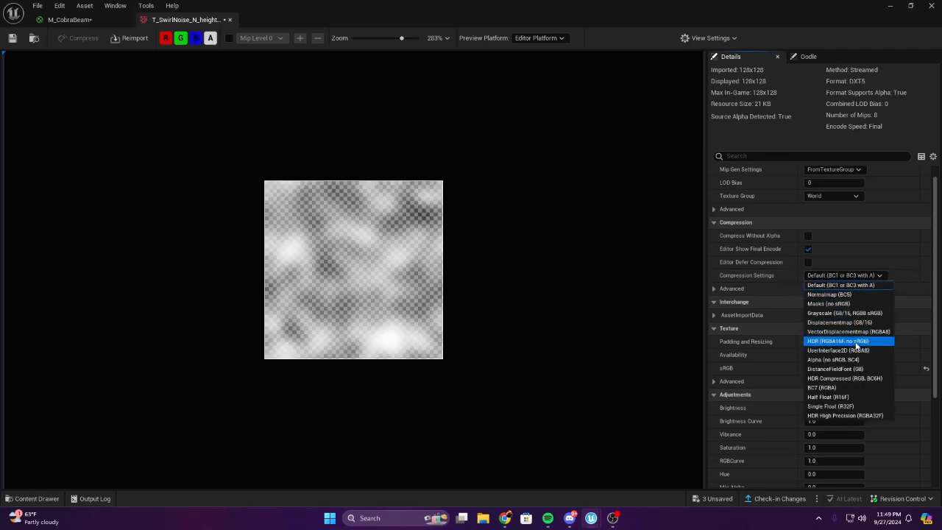
scroll(851, 405, "down", 1)
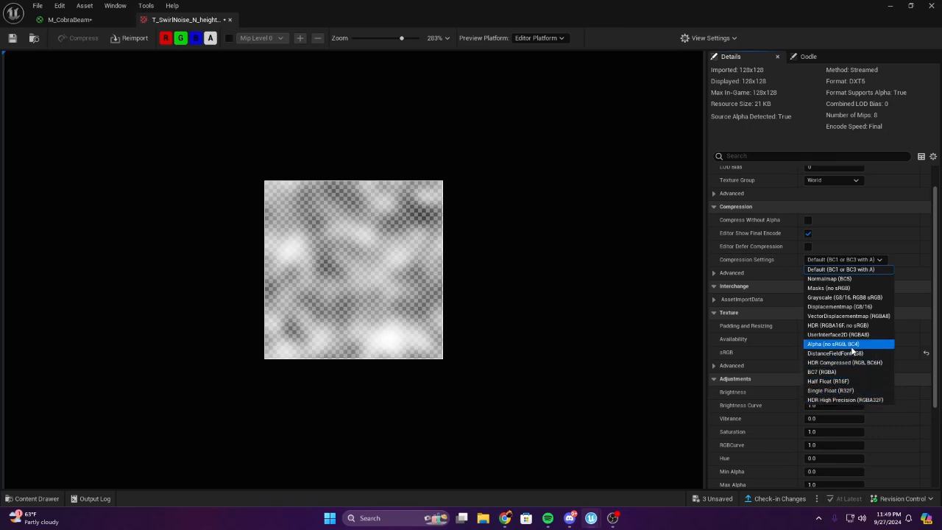
left_click(851, 344)
left_click(838, 259)
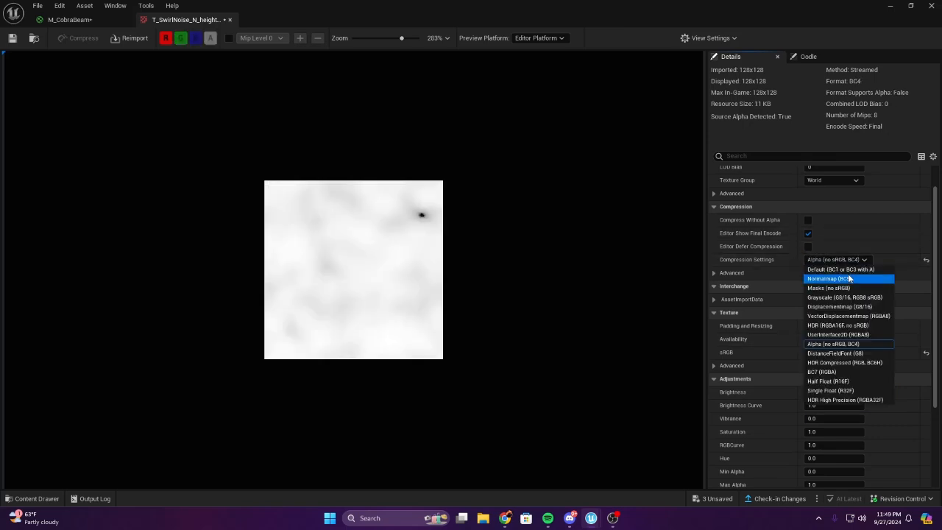
left_click(843, 325)
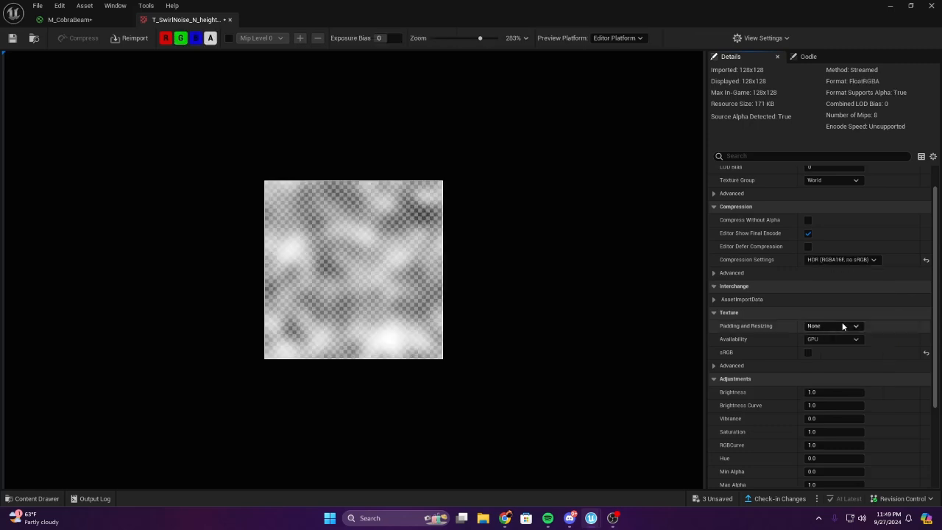
left_click(11, 37)
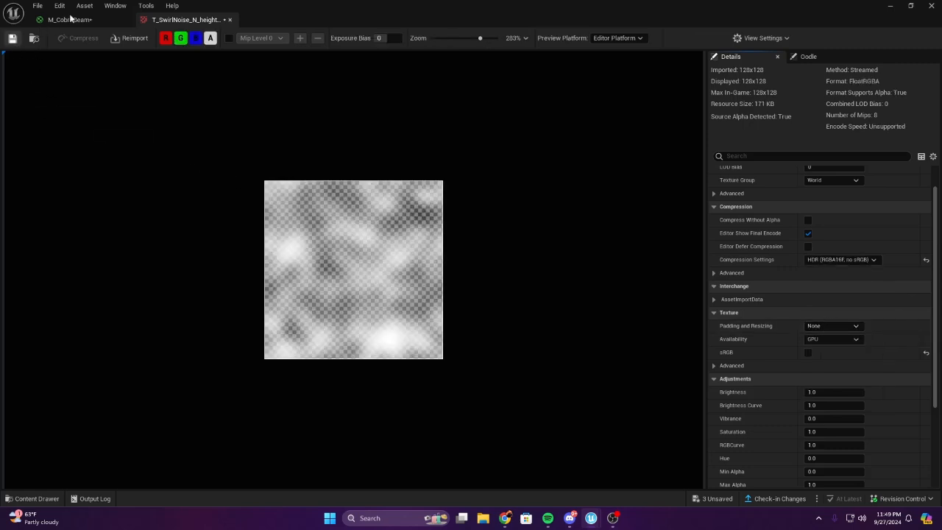
Reset the swirl noise texture's compression setting to its default, save it and return to the M_CobraBeam graph
left_click(67, 20)
left_click(184, 19)
left_click(925, 260)
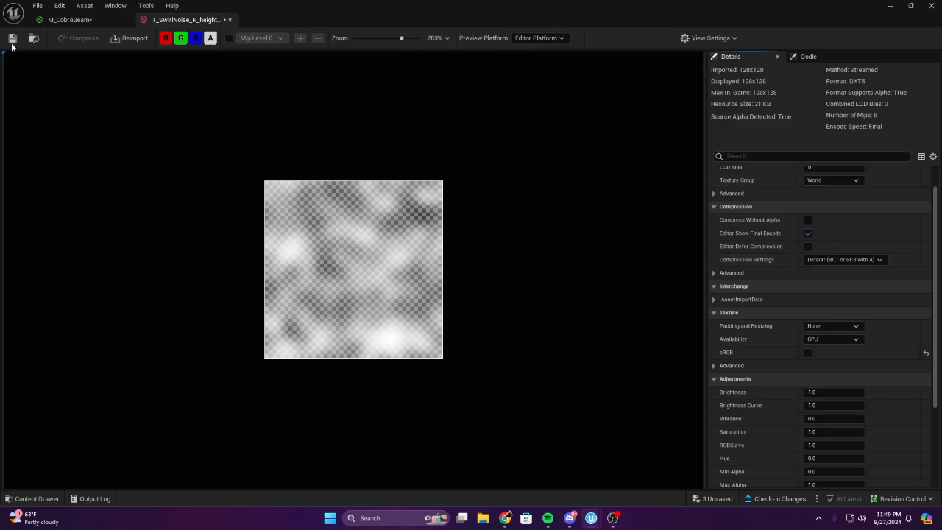
key("ctrl+s")
left_click(77, 20)
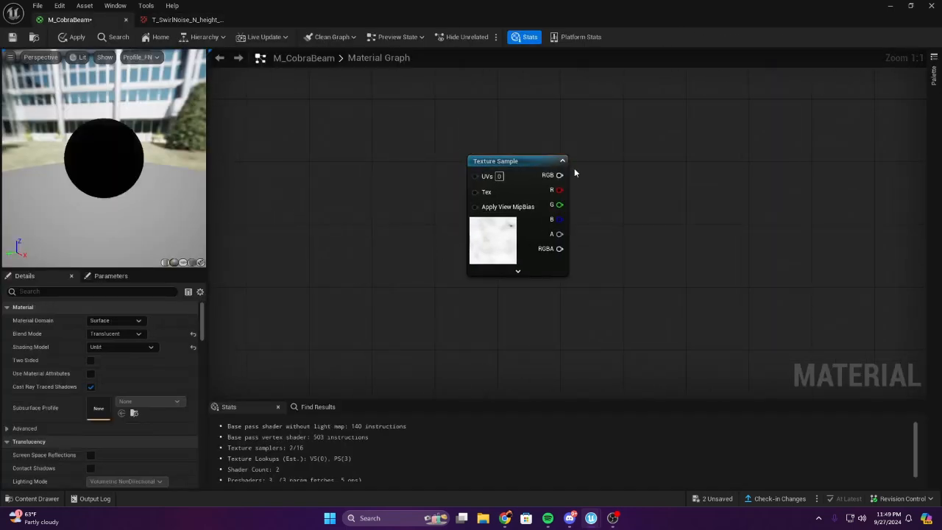
Reposition the Texture Sample node and look at its sampler type options
left_click(563, 161)
left_click(564, 162)
scroll(565, 163, "down", 2)
scroll(570, 180, "up", 2)
left_click_drag(544, 247, 447, 237)
left_click(507, 239)
right_click_drag(508, 239, 530, 256)
left_click(435, 234)
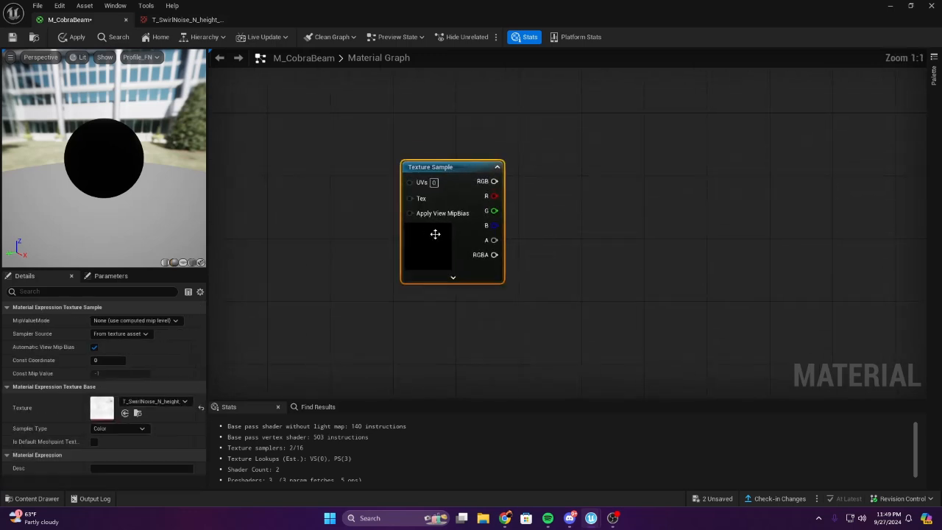
left_click(123, 430)
left_click(380, 311)
Delete the Texture Sample node and add a fresh one from the T_SwirlNoise_N_height_sRGB texture
scroll(397, 295, "down", 2)
scroll(404, 244, "up", 2)
left_click_drag(443, 260, 504, 195)
key("Delete")
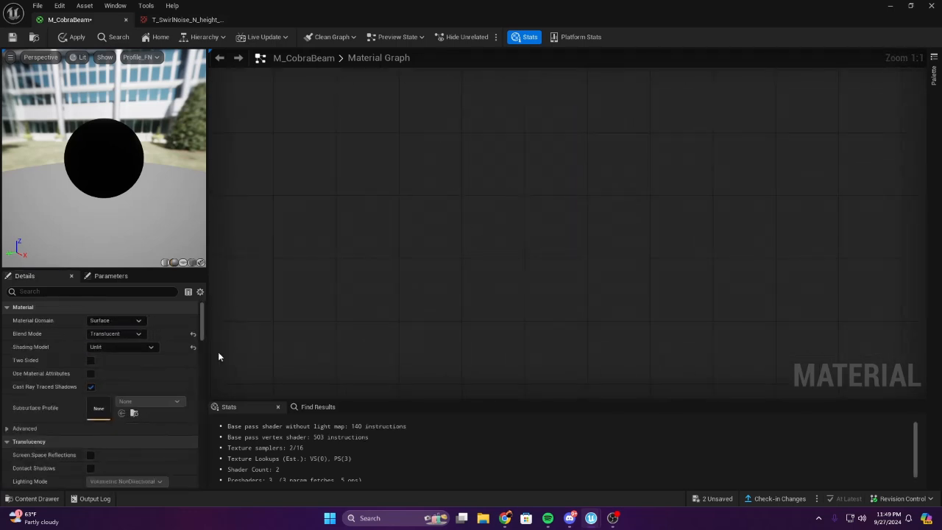
left_click(31, 498)
left_click_drag(340, 379, 386, 231)
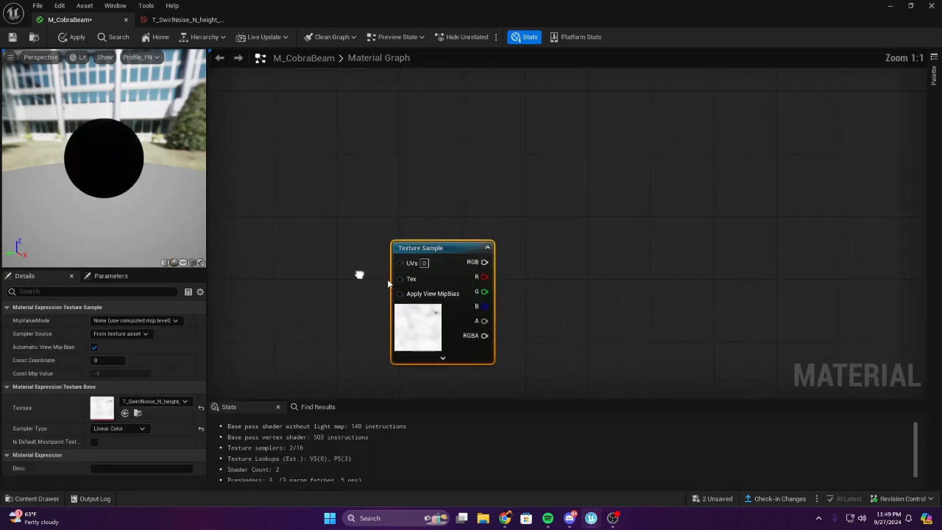
right_click_drag(352, 259, 334, 242)
Enable sRGB on the swirl noise texture, save it and return to the M_CobraBeam graph
double_click(102, 407)
scroll(376, 335, "up", 2)
scroll(375, 335, "up", 2)
scroll(642, 305, "down", 2)
scroll(799, 301, "down", 2)
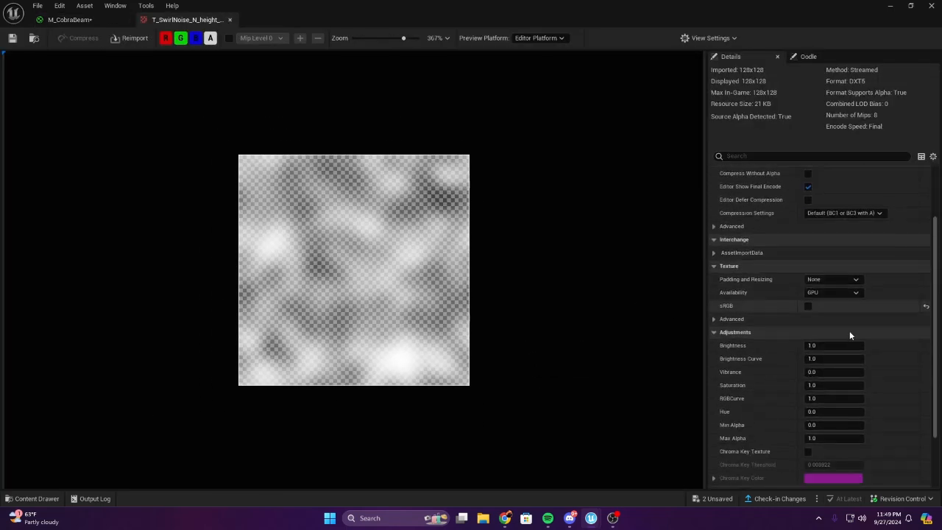
left_click(808, 305)
left_click(11, 38)
left_click(51, 20)
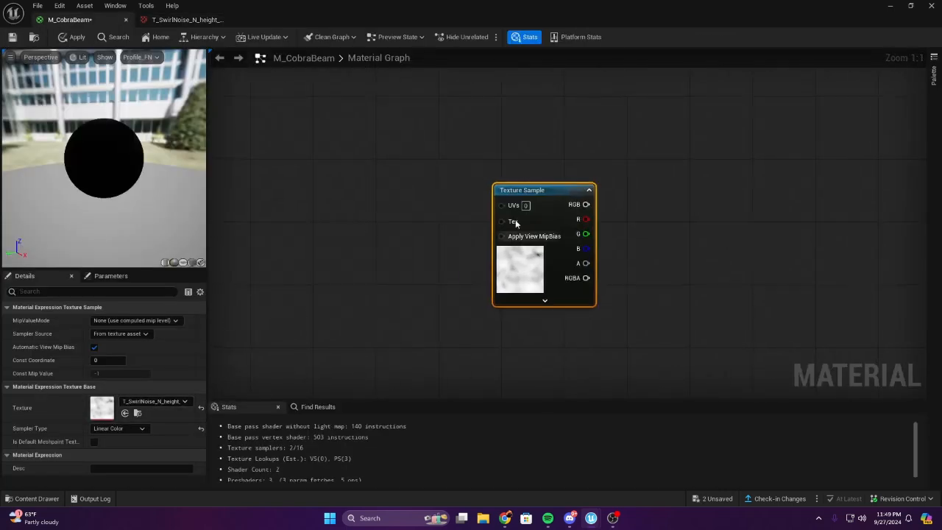
Close the swirl noise texture editor and reposition the Texture Sample node in the graph
left_click_drag(589, 193, 524, 220)
left_click(231, 19)
right_click_drag(519, 311, 562, 286)
left_click_drag(562, 285, 515, 270)
left_click(593, 250)
Add a TextureCoordinate node well ahead of the Texture Sample node and move it into place
right_click_drag(438, 236, 859, 213)
right_click_drag(625, 212, 557, 210)
right_click_drag(701, 237, 637, 220)
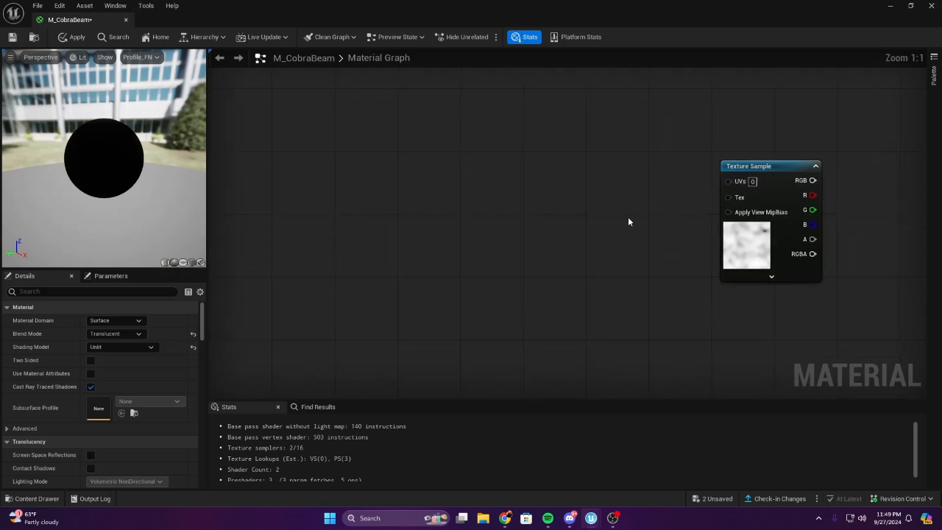
right_click_drag(718, 262, 426, 197)
right_click(421, 171)
type("te")
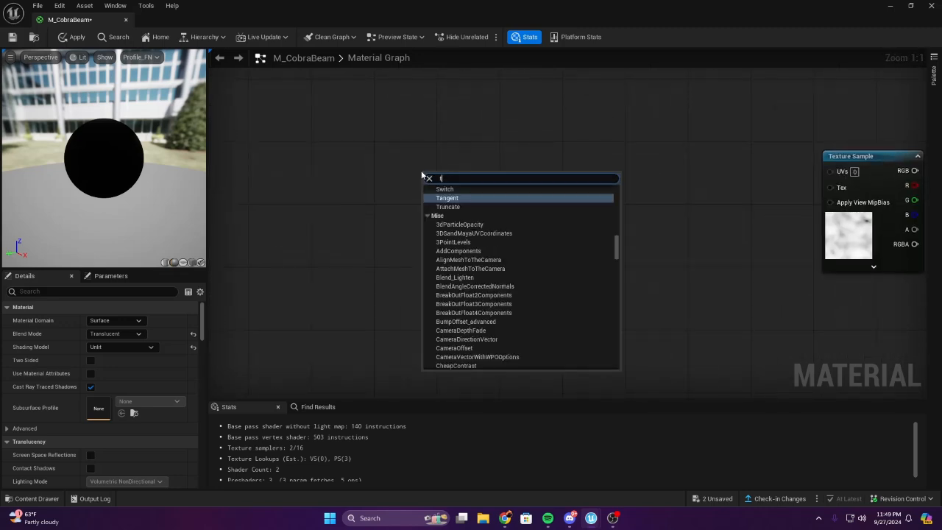
key("Return")
left_click_drag(430, 177, 315, 163)
left_click(332, 254)
Add a three-component vector constant below the TexCoord node
right_click_drag(332, 254, 427, 216)
key("3")
left_click(421, 217)
right_click_drag(471, 302, 528, 303)
left_click_drag(528, 302, 466, 300)
left_click(553, 211)
Add an Append node beside the vector constant
right_click_drag(552, 212, 452, 249)
right_click(524, 206)
type("app")
key("Up")
key("Return")
left_click(492, 220)
Add a Multiply node and a Panner node between the Append and Texture Sample nodes
right_click_drag(534, 192, 427, 201)
key("m")
left_click(509, 202)
left_click(493, 214)
key("p")
left_click(446, 194)
left_click_drag(439, 209, 451, 193)
Connect TexCoord to Multiply's A input, and the vector constant's red and green outputs to Append's A and B
right_click_drag(286, 228, 459, 220)
left_click_drag(541, 217, 540, 216)
right_click_drag(422, 219, 551, 207)
right_click_drag(496, 267, 470, 248)
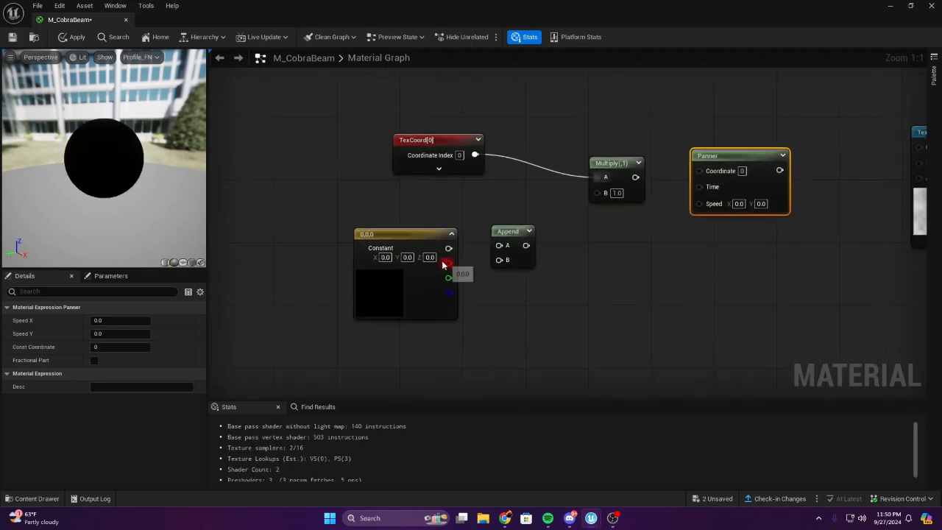
left_click_drag(503, 261, 500, 260)
scroll(525, 247, "down", 2)
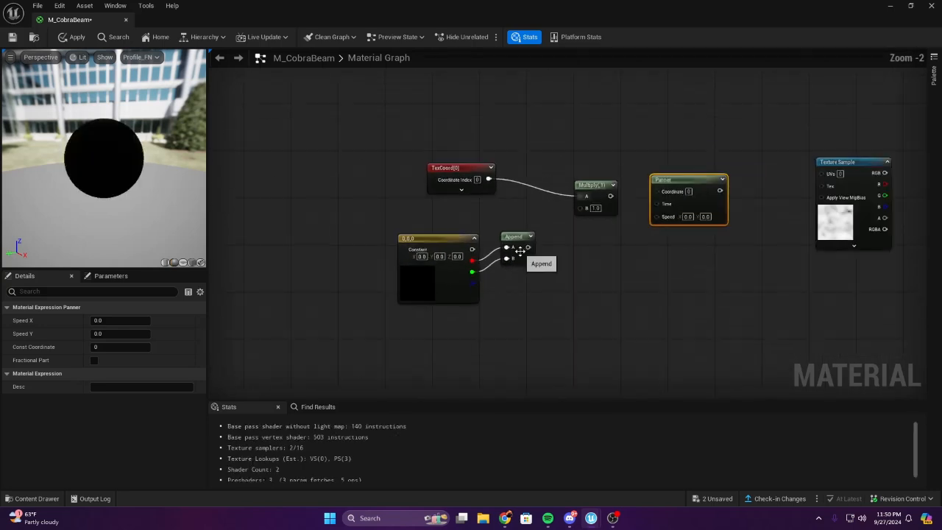
Connect the Append output to the Multiply node's B input
scroll(525, 248, "up", 2)
right_click_drag(525, 246, 516, 275)
left_click_drag(516, 274, 592, 222)
left_click(578, 254)
right_click_drag(579, 253, 509, 229)
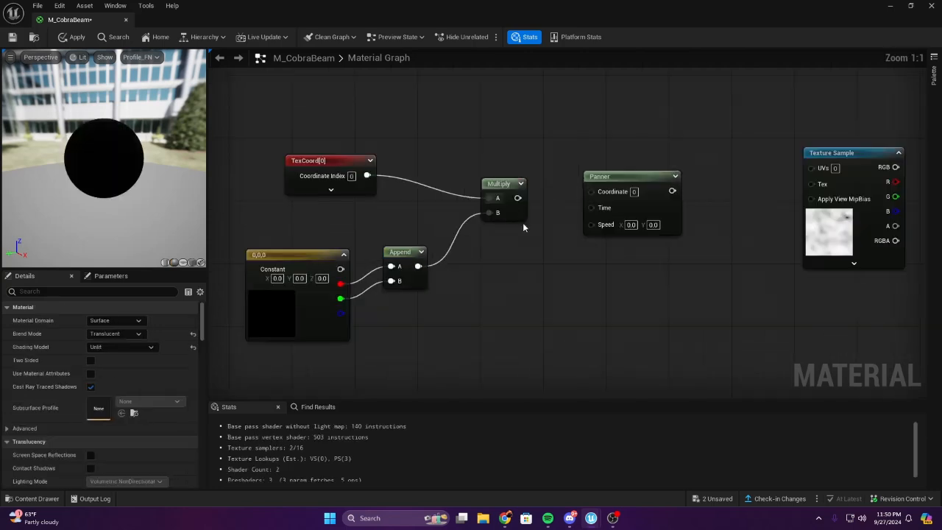
Connect Multiply to the Panner's Coordinate input and the Panner's output to the Texture Sample's UVs
left_click_drag(519, 198, 610, 194)
right_click_drag(456, 271, 456, 236)
scroll(456, 236, "down", 1)
scroll(640, 180, "up", 1)
right_click_drag(640, 181, 481, 220)
left_click_drag(488, 204, 639, 181)
Set the vector constant's X and Y values to 1
right_click_drag(511, 261, 657, 218)
right_click_drag(725, 212, 877, 169)
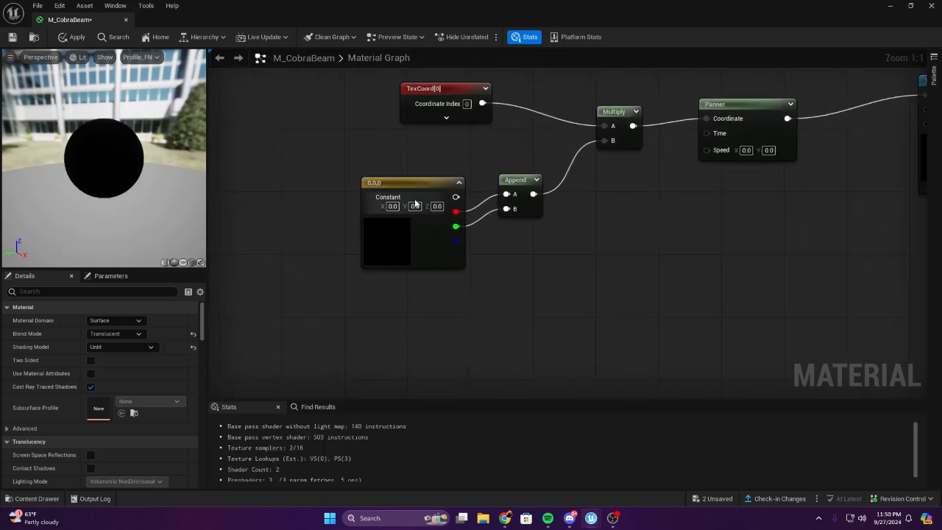
type("1")
key("Tab")
type("1")
key("Return")
right_click_drag(603, 246, 371, 242)
right_click_drag(597, 202, 637, 213)
scroll(474, 190, "down", 2)
scroll(704, 171, "up", 2)
right_click_drag(704, 171, 592, 185)
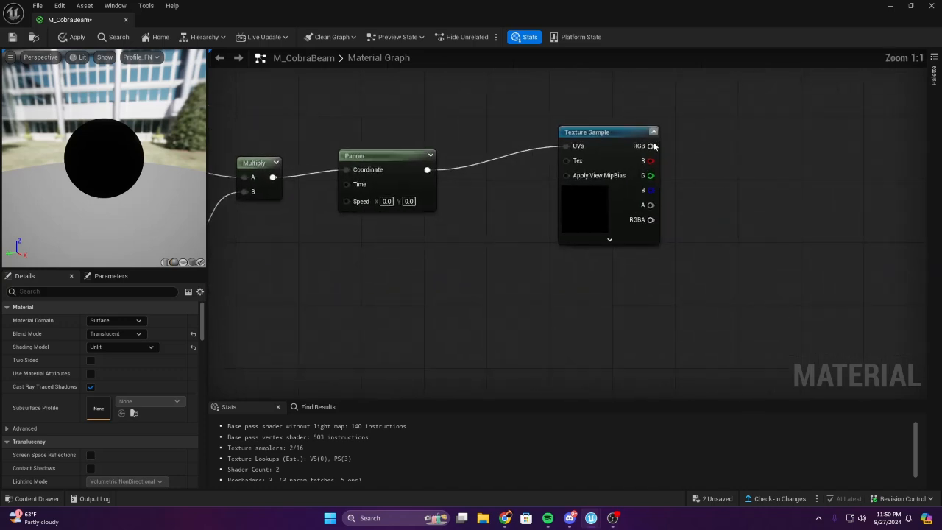
left_click(652, 135)
left_click(652, 133)
left_click(652, 133)
right_click_drag(501, 143, 734, 159)
left_click(598, 162)
scroll(597, 164, "down", 2)
scroll(702, 161, "up", 2)
right_click_drag(521, 260, 361, 303)
scroll(357, 258, "down", 1)
scroll(475, 286, "up", 1)
right_click_drag(474, 286, 396, 295)
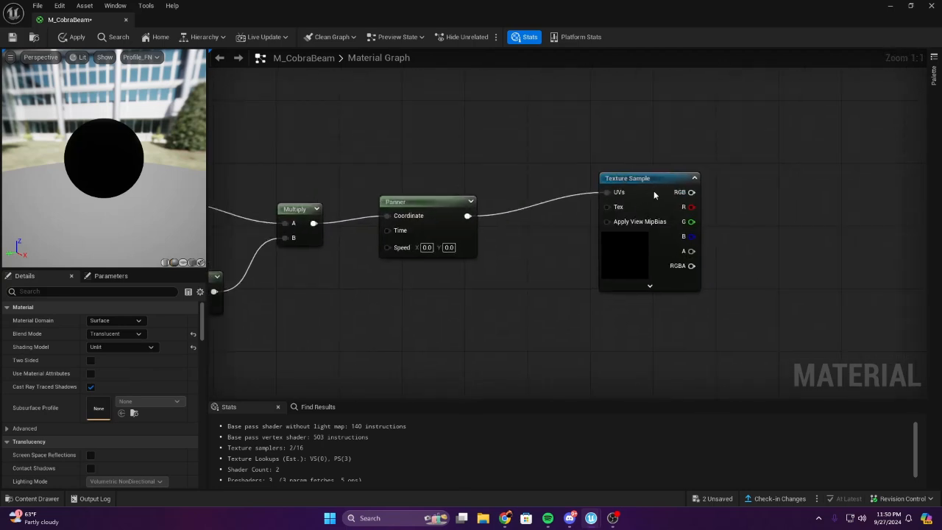
Move the Texture Sample node closer to the Panner and start previewing it
left_click_drag(644, 184, 613, 170)
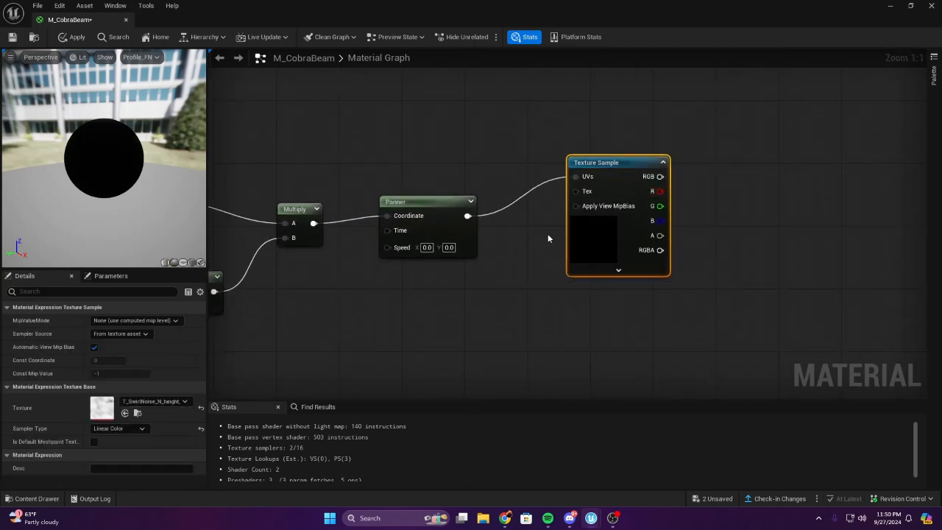
right_click(615, 170)
left_click(647, 232)
right_click_drag(705, 216, 602, 197)
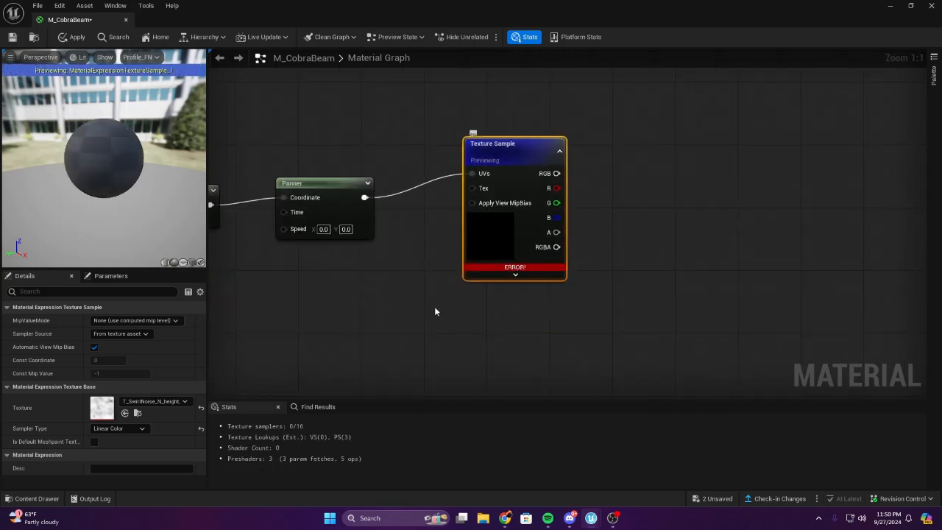
Reset the Texture Sample's sampler type to Color and stop previewing the node
left_click(202, 429)
scroll(327, 355, "down", 2)
scroll(236, 353, "up", 2)
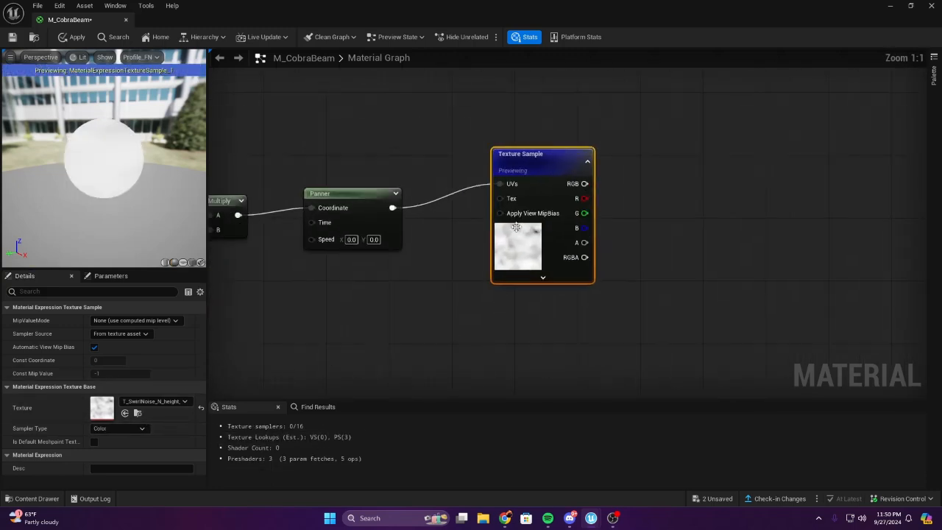
right_click(518, 230)
left_click(565, 289)
scroll(468, 287, "down", 2)
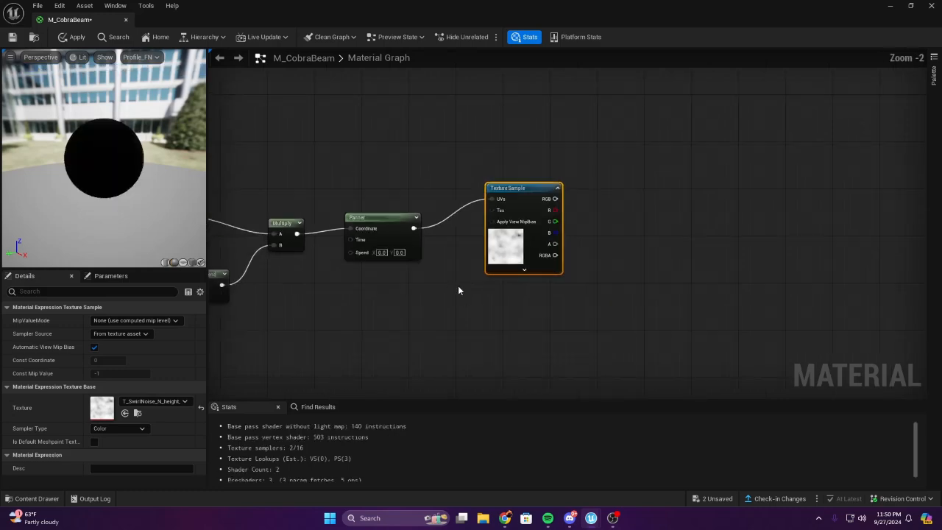
Set the vector constant's X value to 0.3
left_click(448, 289)
scroll(245, 306, "up", 2)
scroll(247, 309, "down", 3)
right_click_drag(247, 307, 677, 247)
scroll(486, 296, "up", 3)
scroll(615, 271, "up", 1)
scroll(500, 273, "down", 1)
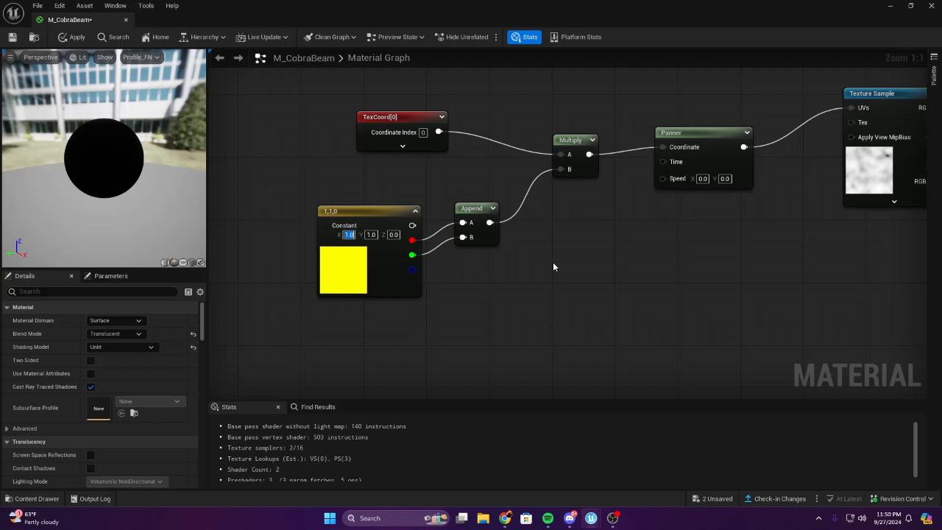
type("0.3")
key("Return")
Set the Panner's X speed to 0.3, then raise it to 0.5
right_click_drag(533, 259, 350, 278)
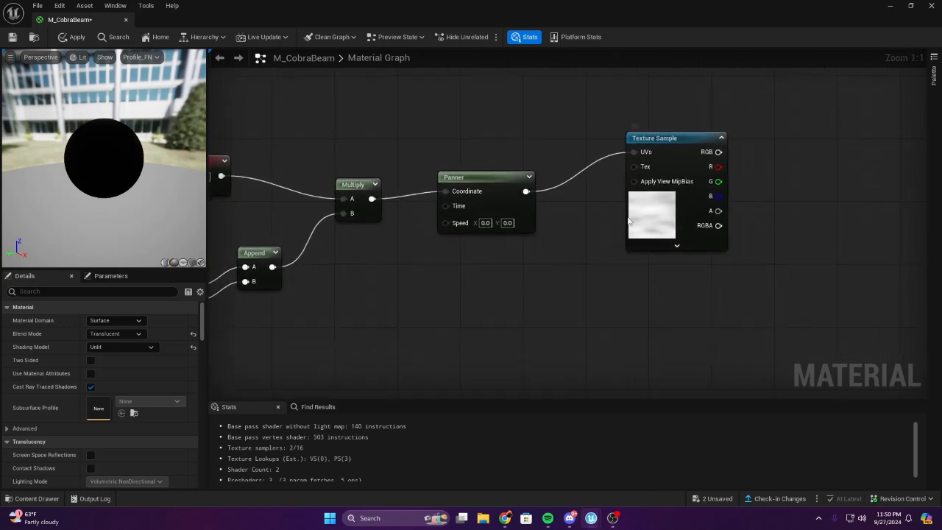
scroll(607, 240, "down", 2)
scroll(445, 296, "up", 2)
right_click_drag(446, 296, 566, 263)
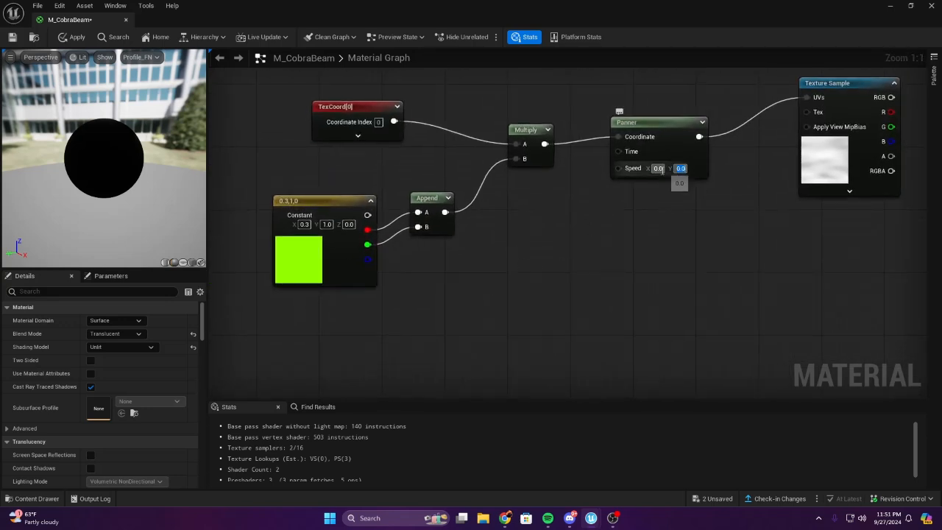
type("0.3")
key("Return")
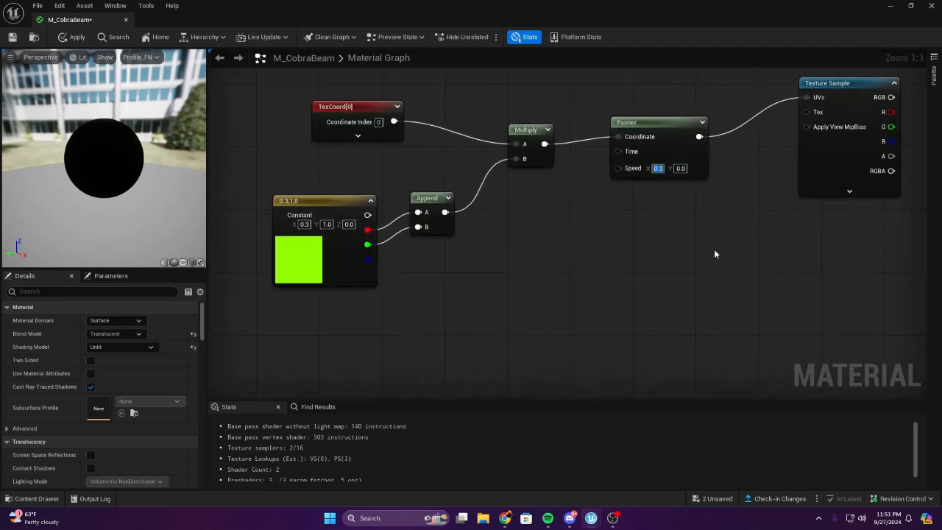
type("0.5")
key("Return")
Set the vector constant's X value to 0.2
right_click_drag(749, 209, 666, 229)
right_click_drag(259, 266, 395, 232)
left_click(349, 211)
type("0.2")
key("Return")
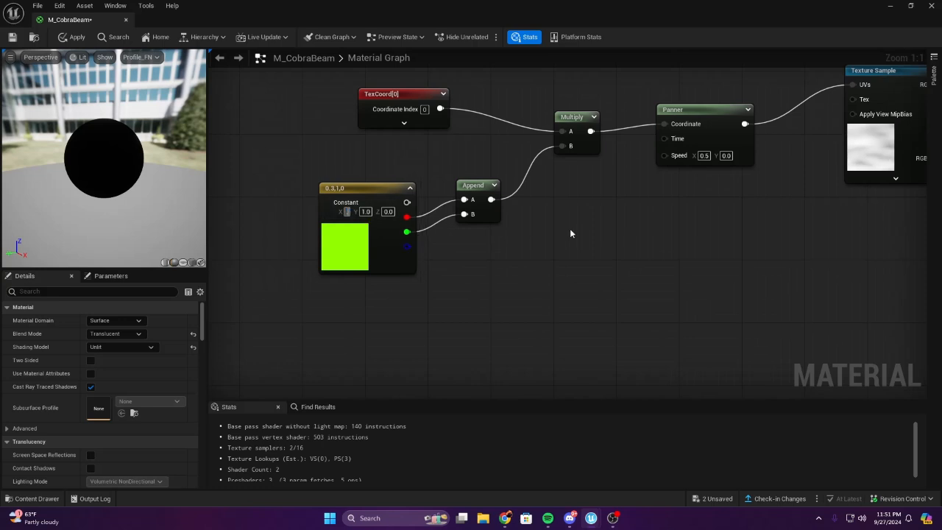
Set the Panner's X speed to 0.8 and move the Texture Sample node closer to it
right_click_drag(588, 236, 557, 191)
left_click(565, 191)
type("0.8")
key("Return")
right_click_drag(701, 228, 515, 237)
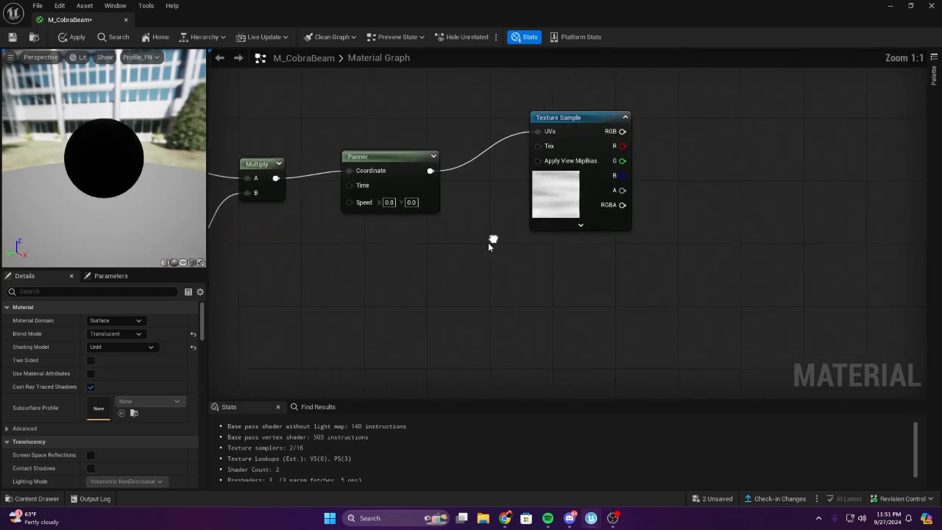
left_click_drag(533, 196, 508, 204)
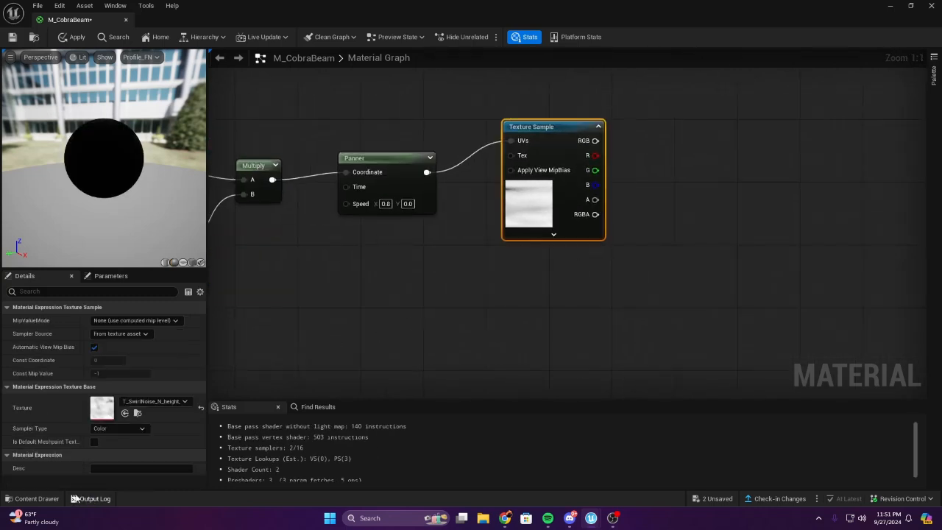
Create a folder named Curves inside the Materials folder and open it
key("ctrl+space")
left_click(279, 329)
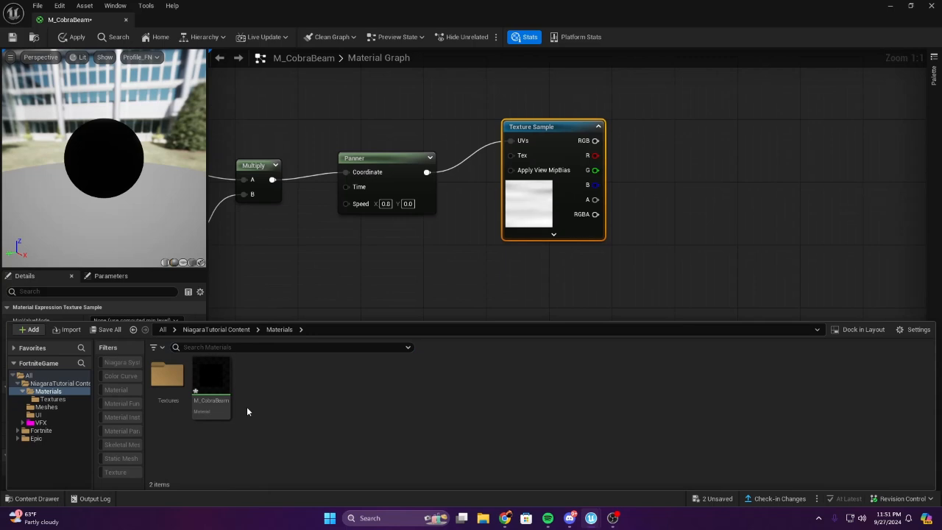
right_click(248, 378)
left_click(306, 119)
type("C")
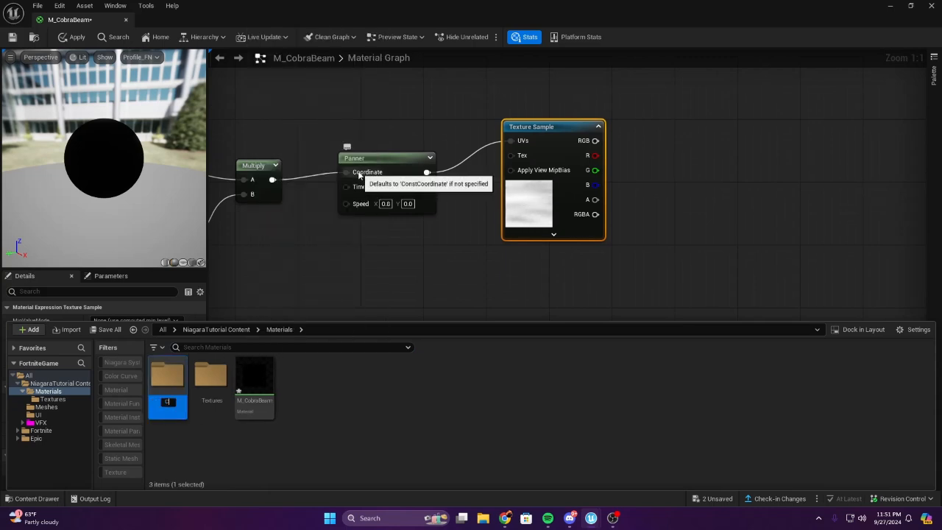
type("unves")
key("Return")
double_click(168, 379)
Create a CurveLinearColor curve asset named BeamBase in the Curves folder
right_click(170, 388)
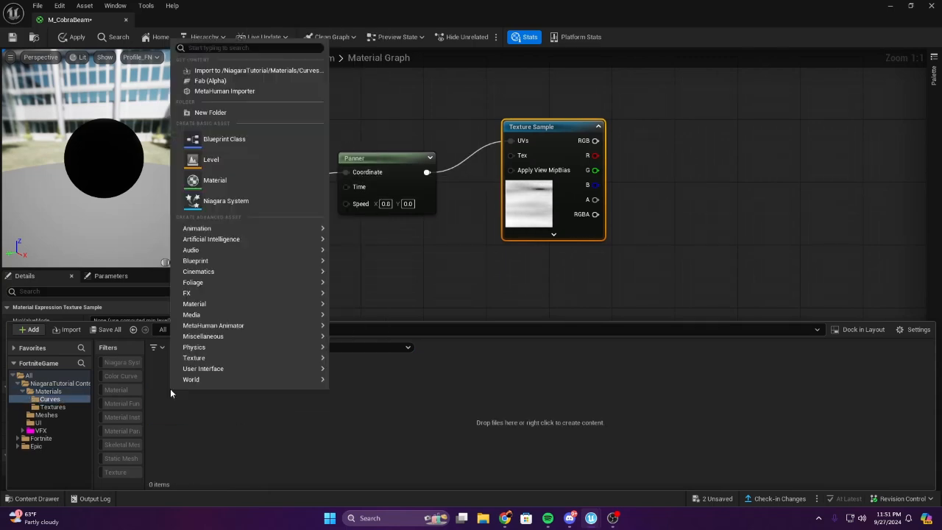
type("curv")
left_click(247, 76)
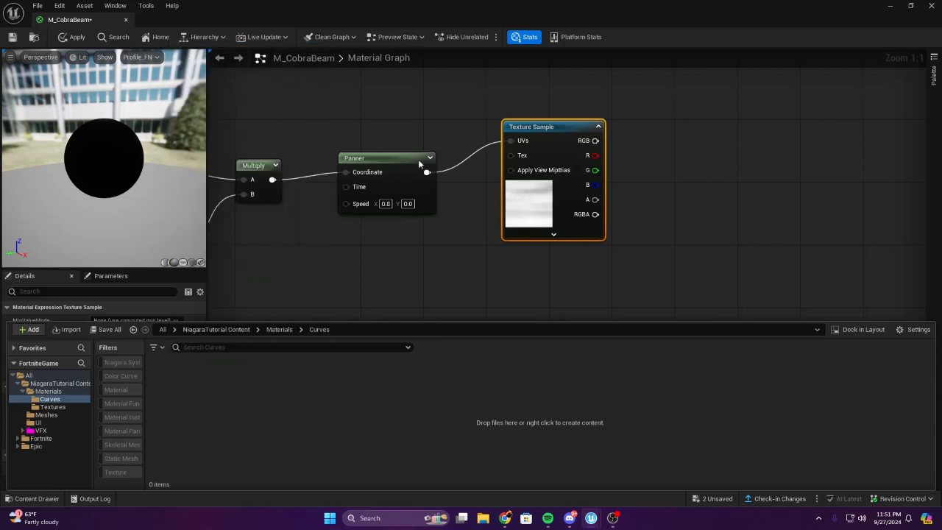
left_click(434, 187)
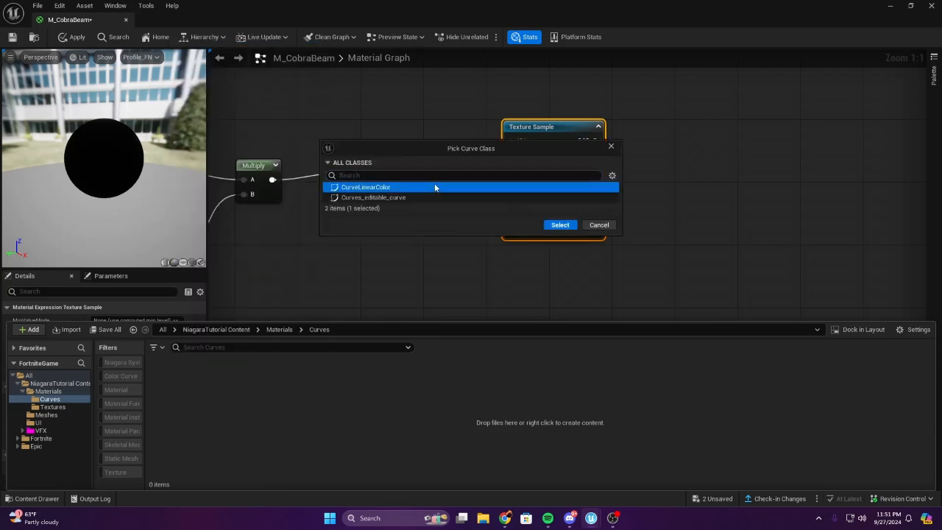
left_click(559, 224)
type("SeamBase")
key("Return")
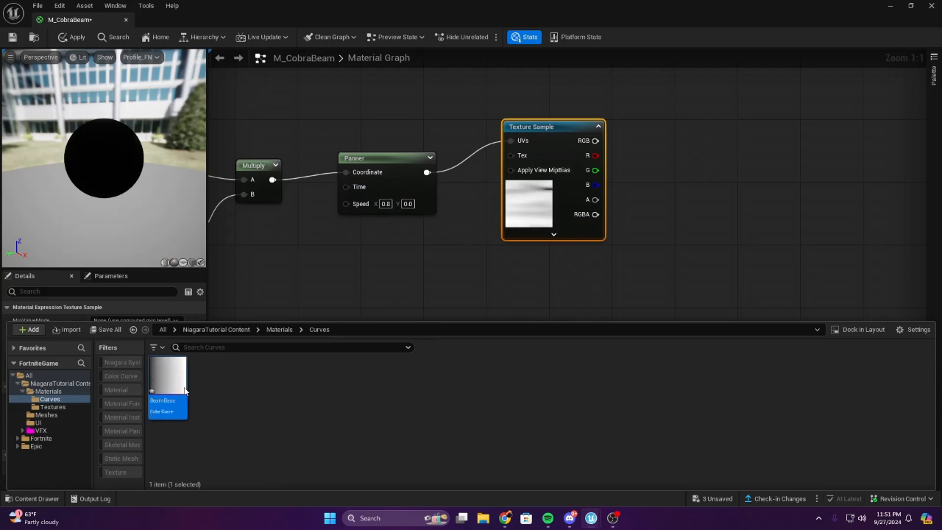
Open the BeamBase curve and change the color key at position 1 to black
double_click(185, 391)
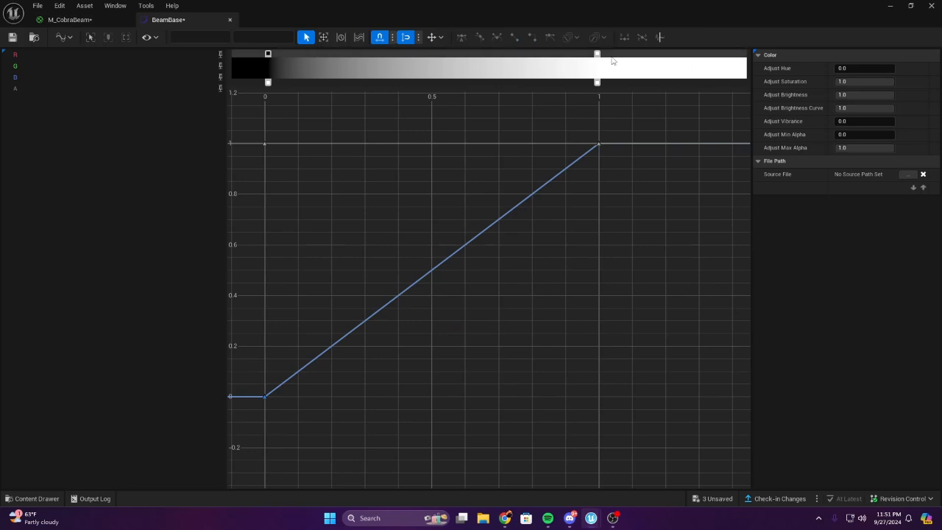
double_click(598, 54)
left_click_drag(739, 162, 731, 300)
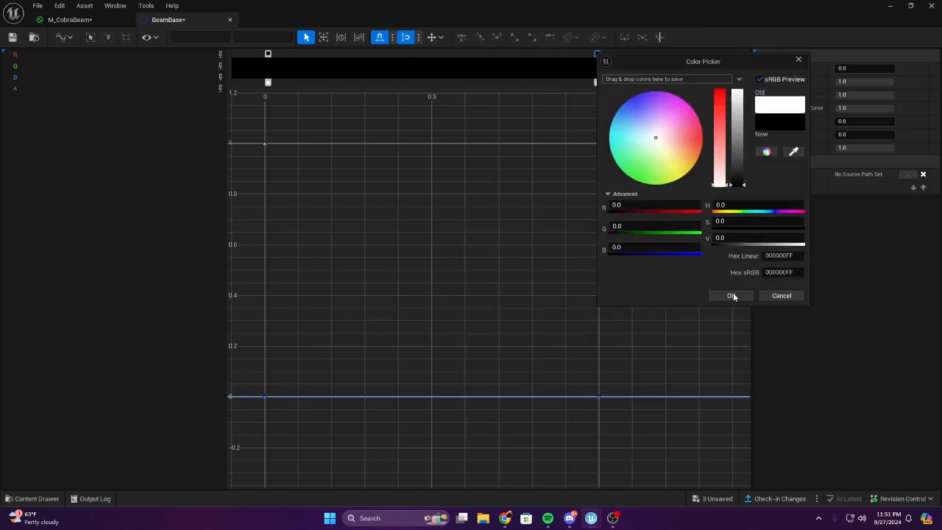
left_click(730, 297)
Add a color key at about 0.5 on the BeamBase gradient and make it bright red
double_click(433, 53)
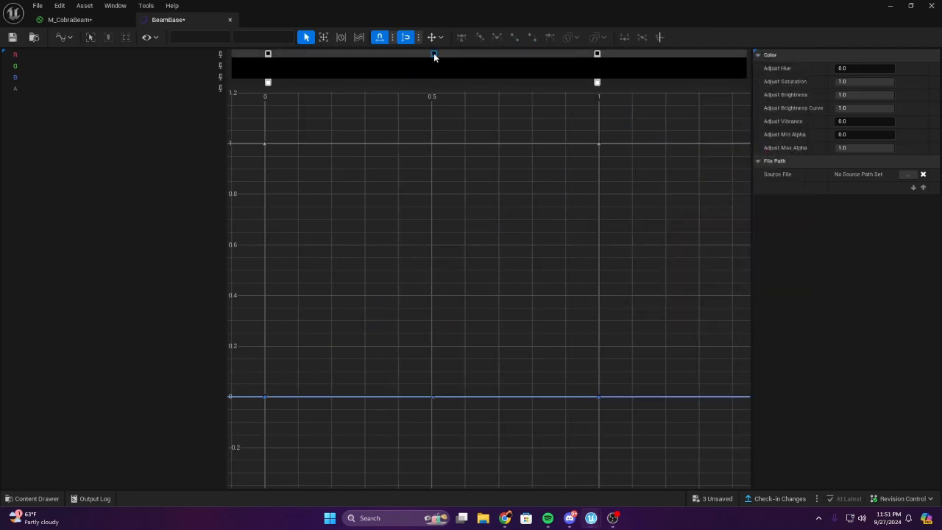
double_click(433, 53)
left_click_drag(506, 131, 582, 131)
left_click(582, 295)
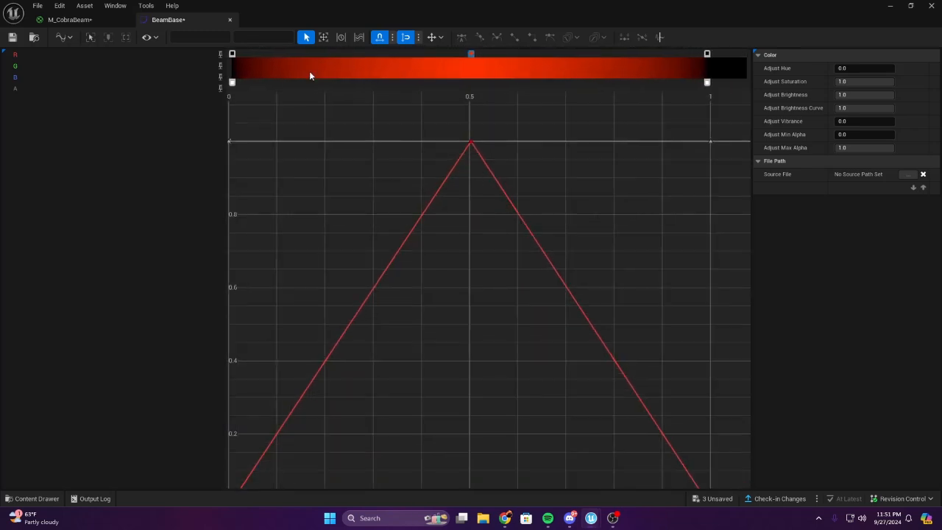
Add a color key at about 0.14 on the gradient and make it black
scroll(419, 176, "down", 4)
scroll(412, 158, "up", 3)
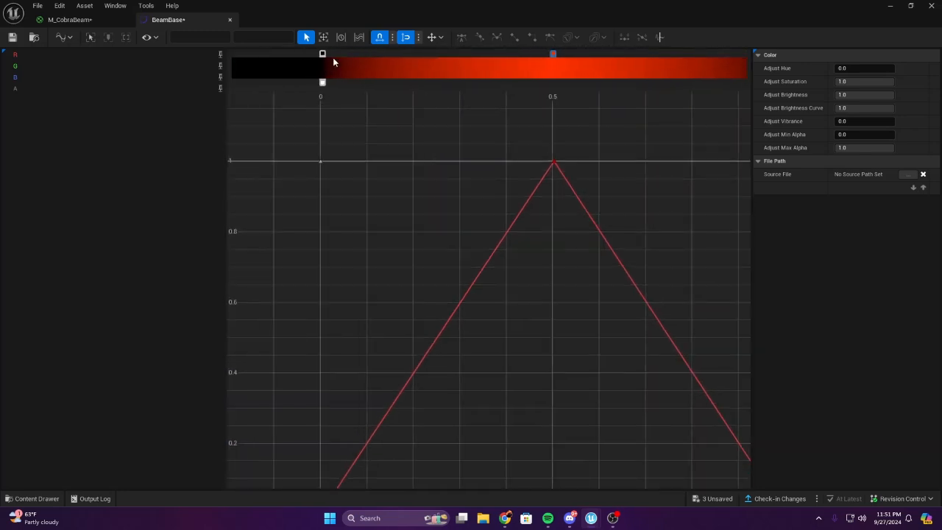
double_click(386, 54)
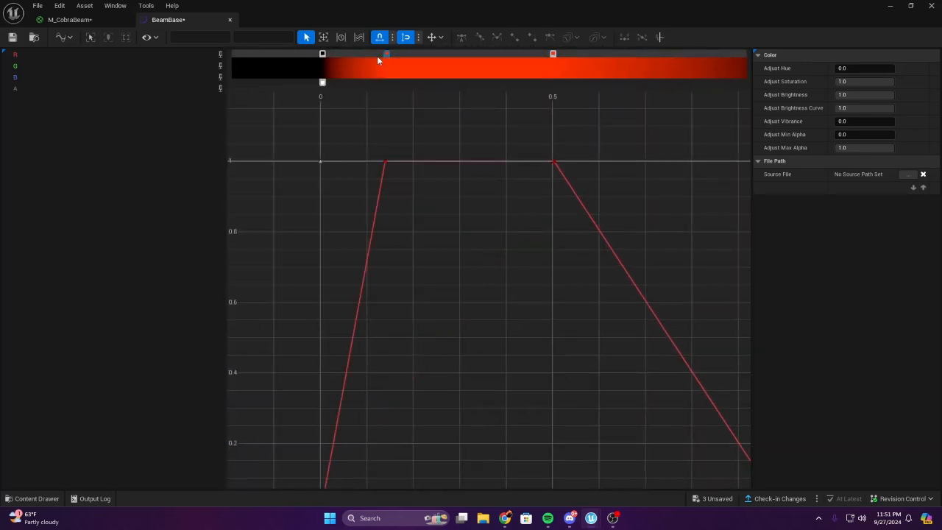
double_click(388, 53)
left_click_drag(529, 152, 536, 301)
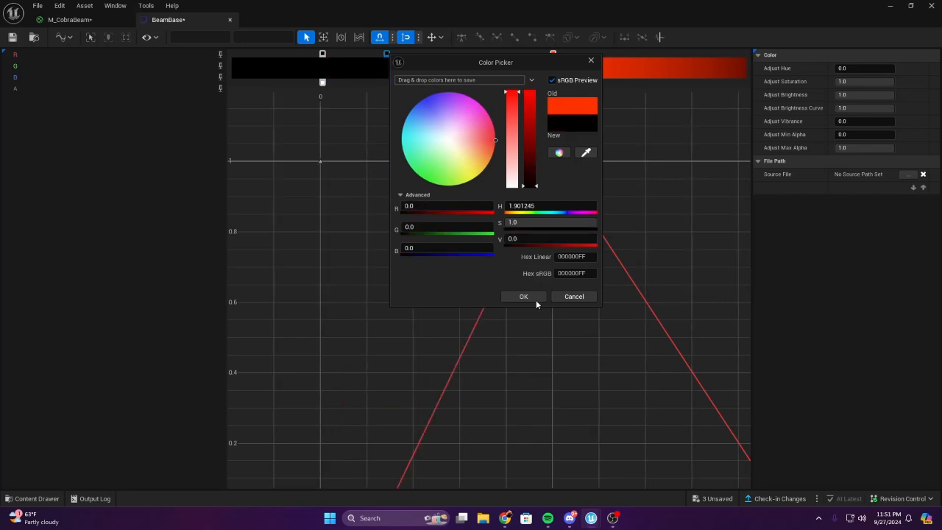
left_click(536, 301)
Add a black color key at about 0.86 on the gradient and save the BeamBase curve
scroll(680, 158, "down", 3)
right_click_drag(679, 158, 557, 172)
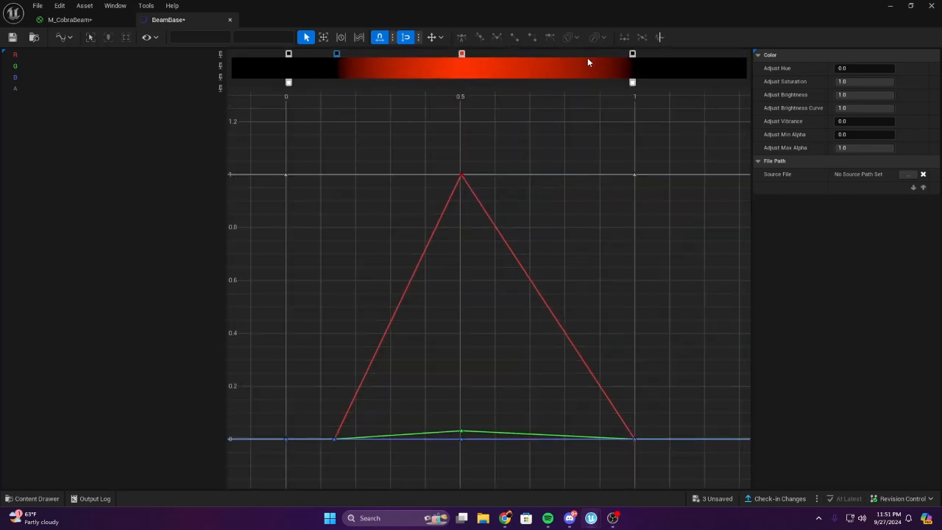
double_click(587, 54)
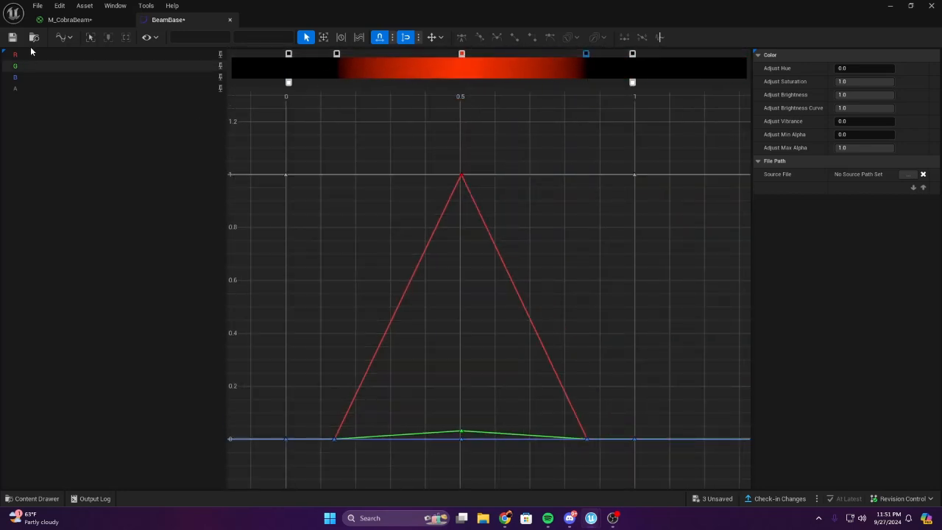
left_click(12, 37)
Create a Curve Atlas asset named BeamAtlas in the Curves folder
left_click(32, 498)
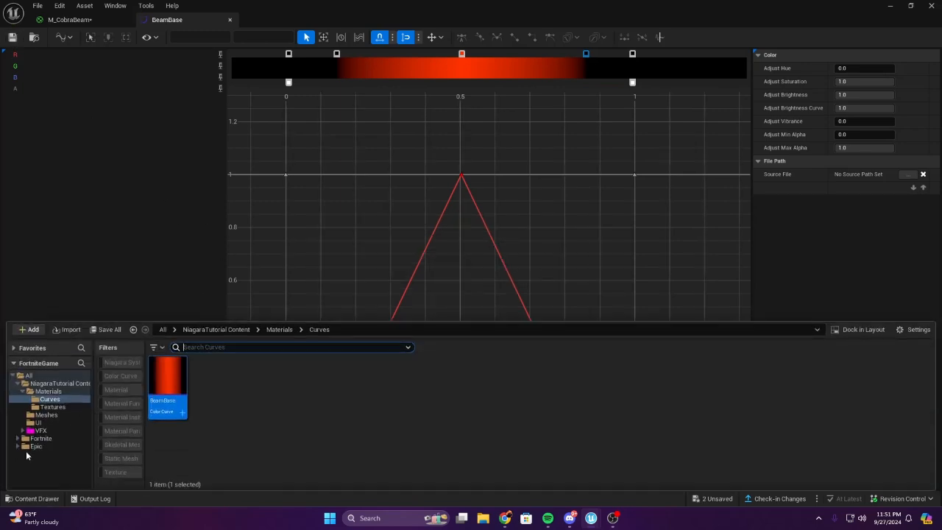
left_click(237, 396)
right_click(227, 392)
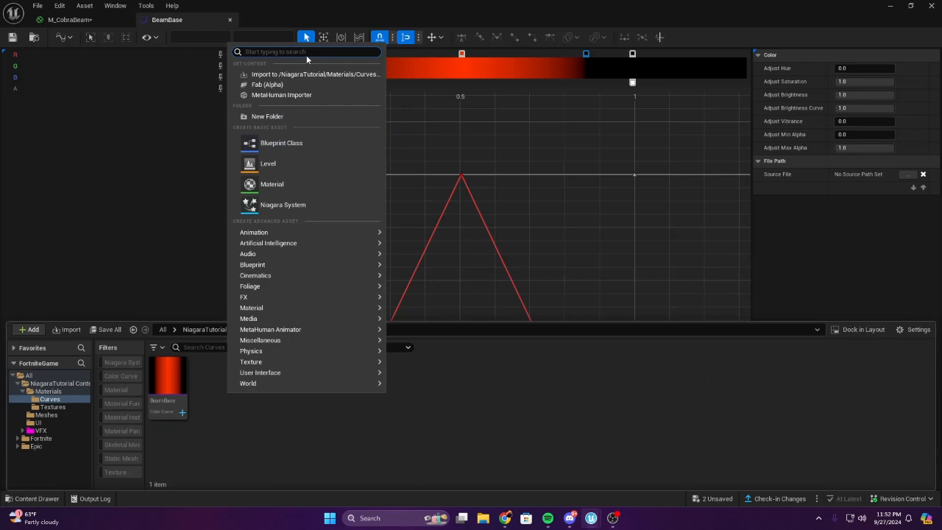
type("curve")
left_click(324, 106)
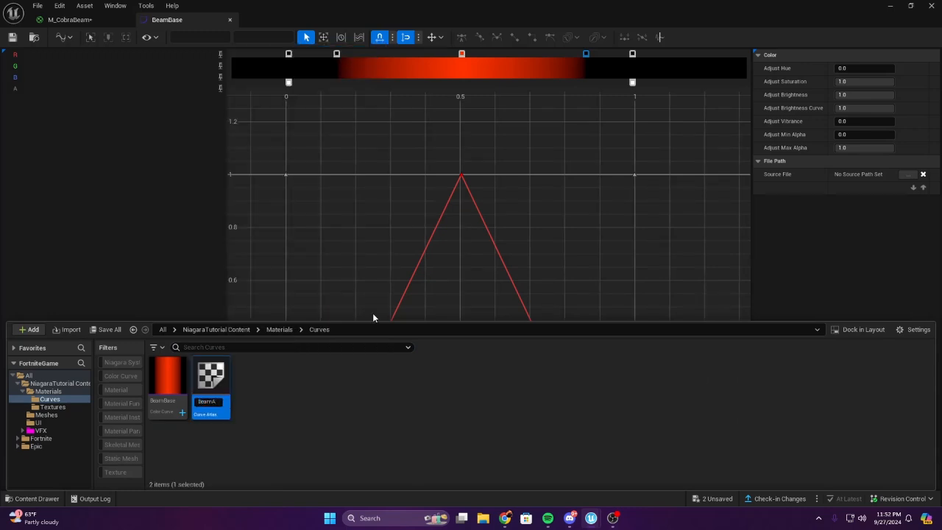
key("Return")
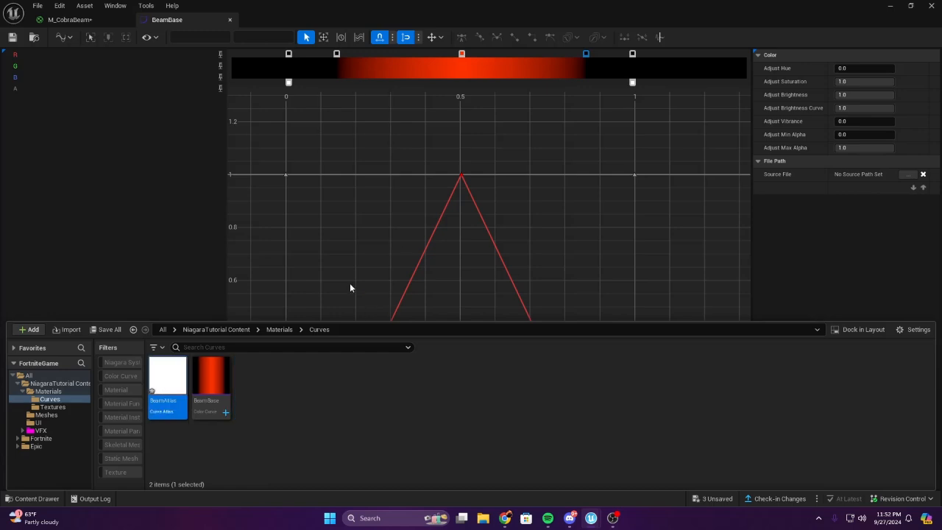
Open BeamAtlas, disable Square Resolution and set the Texture Height to 1
double_click(173, 388)
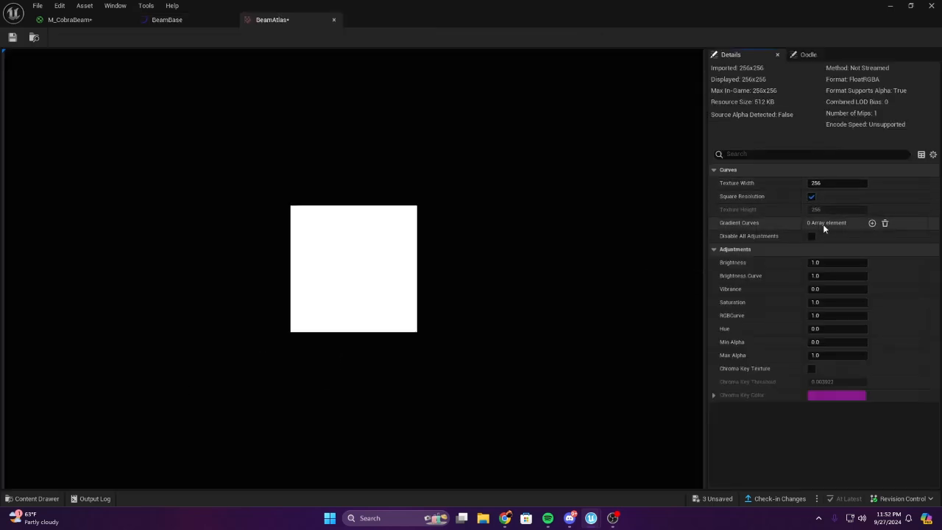
type("1")
key("Return")
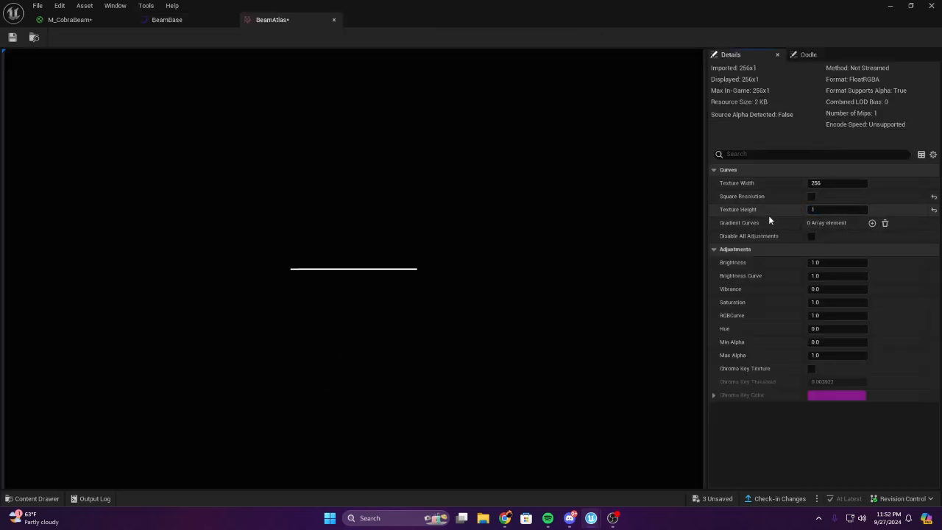
Add one Gradient Curves element to BeamAtlas and assign the BeamBase curve to it
left_click(872, 223)
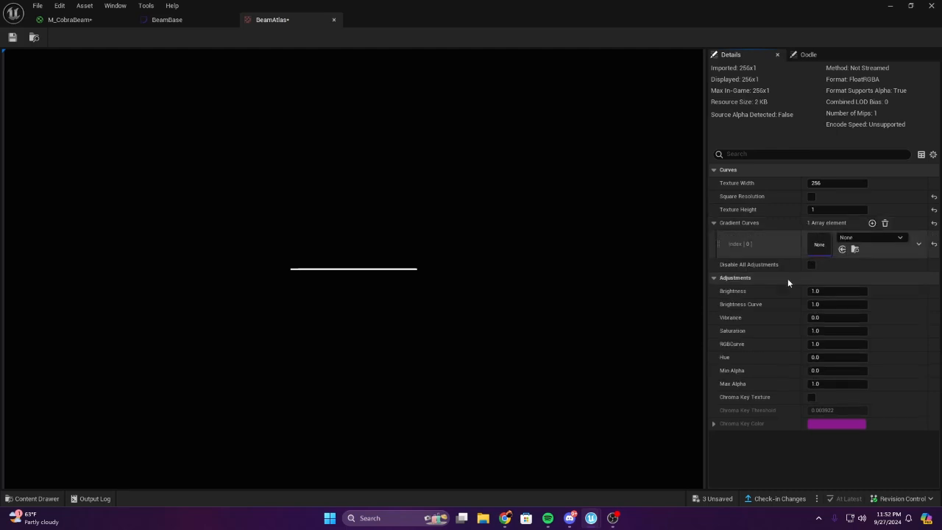
left_click(851, 234)
left_click(872, 340)
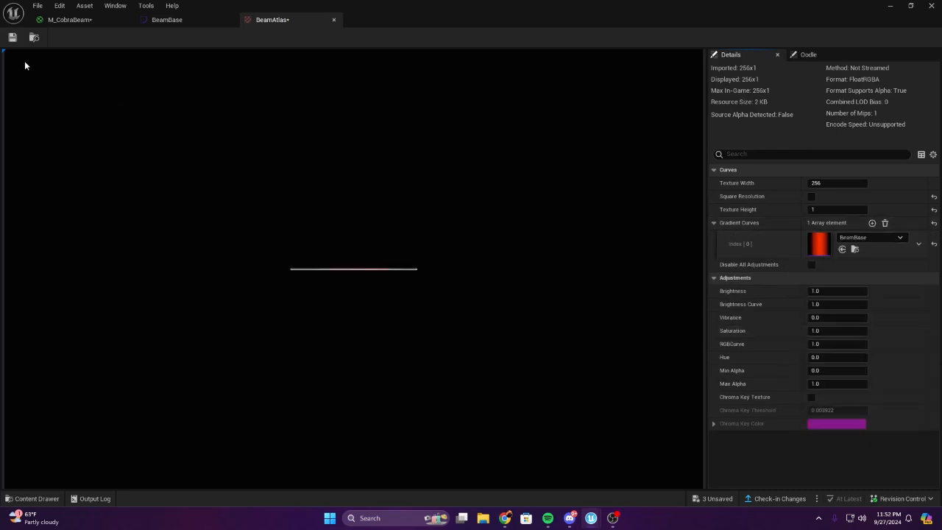
Save the BeamAtlas asset and close both the BeamAtlas and BeamBase editors
left_click(13, 42)
left_click(332, 20)
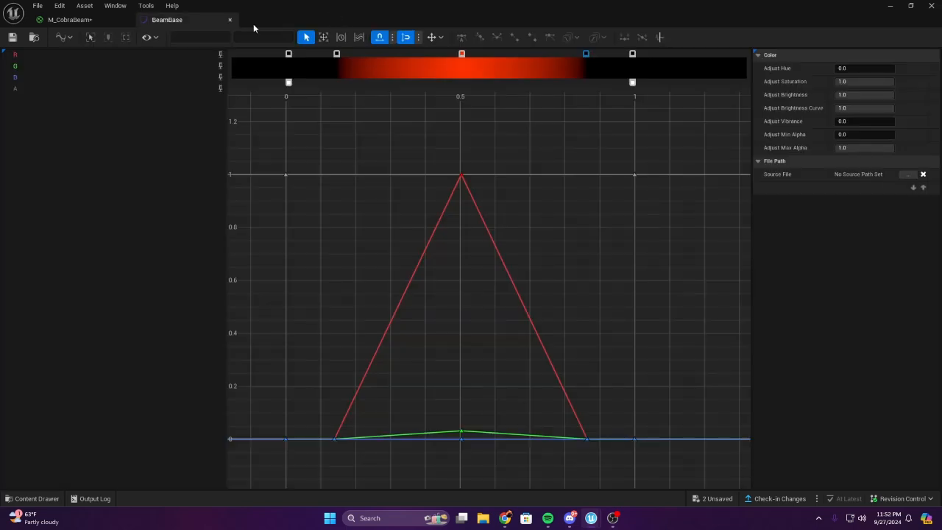
left_click(234, 21)
Add BeamAtlas to the M_CobraBeam graph as a Texture Sample placed above the panning noise Texture Sample
scroll(501, 199, "down", 3)
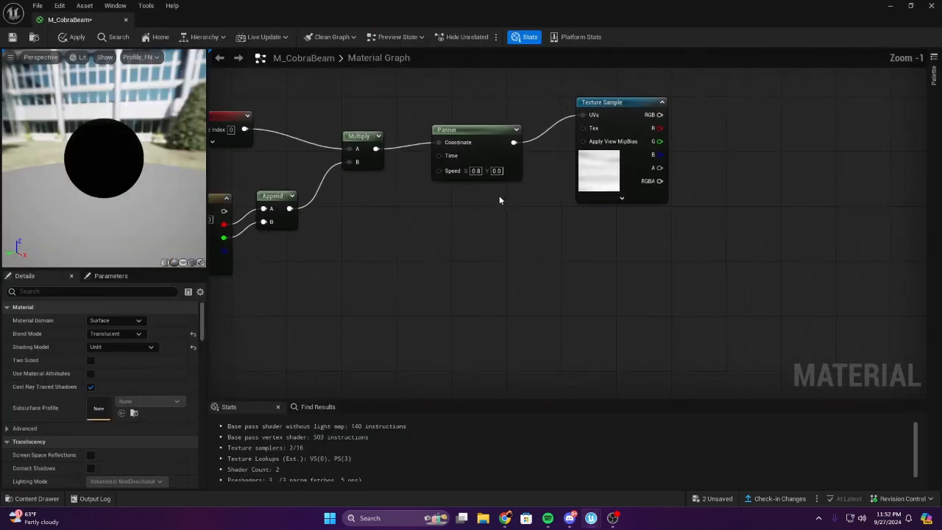
scroll(453, 216, "up", 3)
scroll(529, 176, "down", 4)
scroll(528, 176, "down", 2)
scroll(505, 211, "up", 6)
left_click(22, 495)
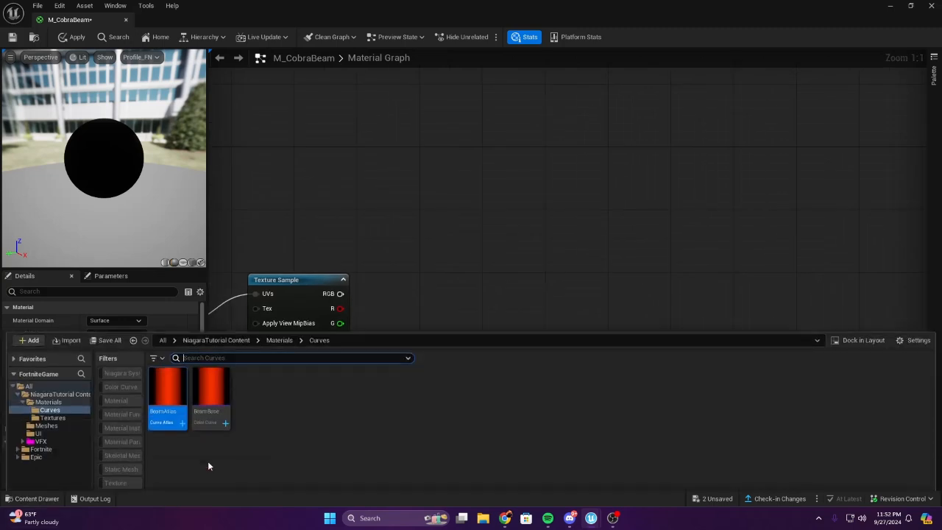
left_click_drag(168, 378, 433, 182)
scroll(446, 180, "down", 2)
scroll(410, 198, "up", 2)
left_click_drag(512, 289, 380, 222)
left_click(374, 224)
scroll(374, 225, "down", 5)
scroll(381, 207, "up", 5)
left_click(365, 251)
scroll(365, 252, "down", 3)
scroll(360, 235, "up", 3)
left_click(459, 282)
right_click_drag(459, 283, 422, 267)
mouse_move(545, 193)
right_mouse_down()
mouse_move(525, 209)
mouse_move(535, 204)
right_mouse_up()
Add a Lerp with the BeamAtlas R output feeding Alpha and the noise RGB feeding B, and expand its preview
key("l")
left_click(508, 203)
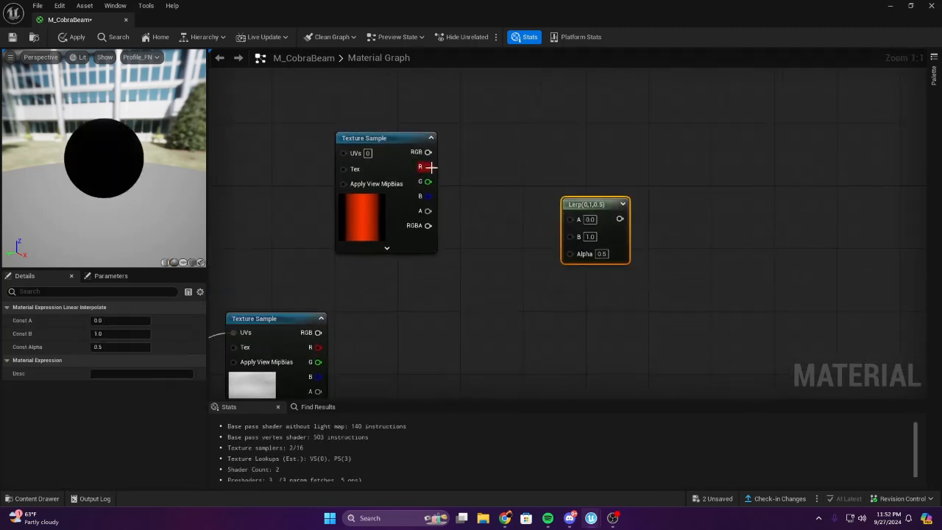
left_click_drag(581, 263, 577, 258)
left_click_drag(318, 333, 570, 236)
left_click(666, 224)
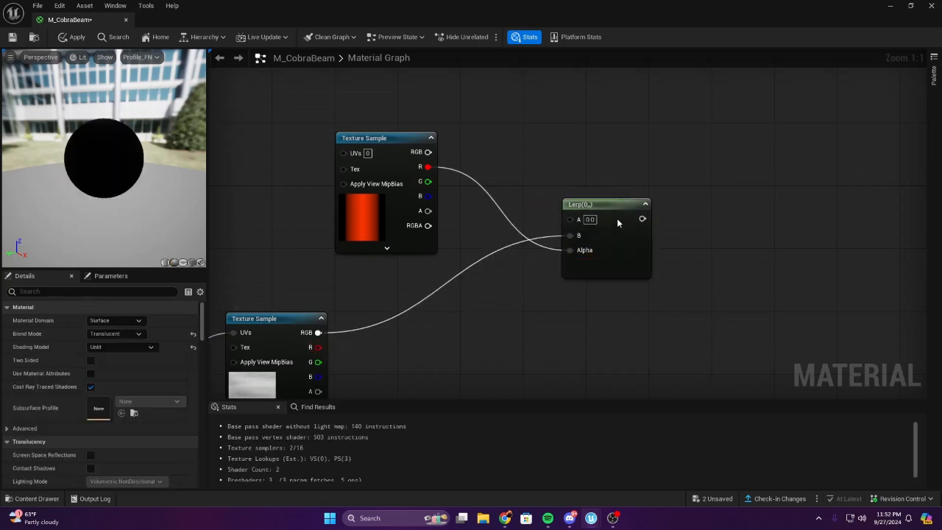
left_click_drag(627, 228, 581, 201)
left_click(648, 231)
right_click_drag(585, 254, 618, 262)
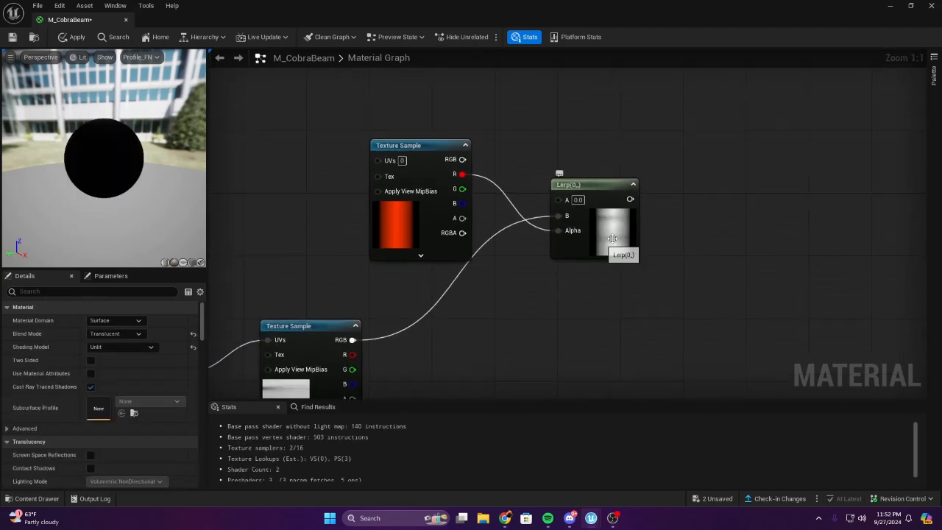
Add a CustomRotator node before the BeamAtlas Texture Sample and connect the existing TexCoord to its UVs input
right_click_drag(398, 236, 567, 218)
right_click(421, 213)
type("cust")
key("Return")
left_click_drag(581, 223, 431, 187)
right_click_drag(356, 182, 662, 101)
scroll(662, 101, "down", 3)
scroll(542, 252, "up", 1)
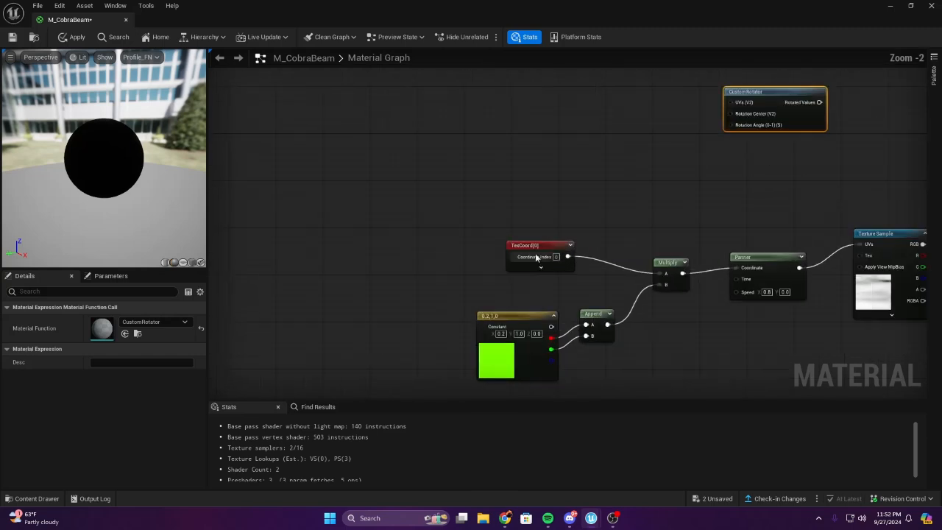
left_click_drag(569, 256, 702, 149)
left_click(648, 185)
scroll(648, 186, "up", 2)
right_click_drag(648, 185, 490, 240)
Add a Constant of 0.25 and connect it to the CustomRotator's Rotation Angle input
right_click(473, 210)
right_click_drag(635, 163, 600, 185)
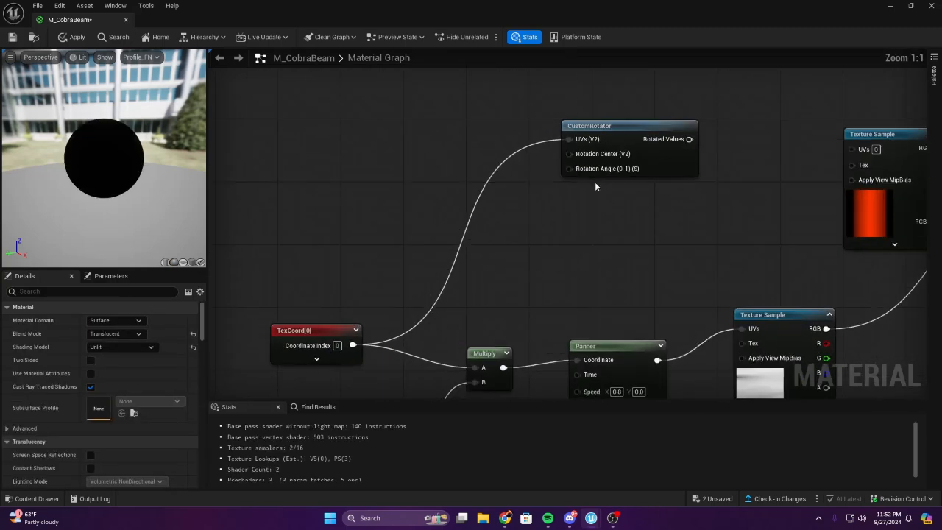
left_click(466, 212)
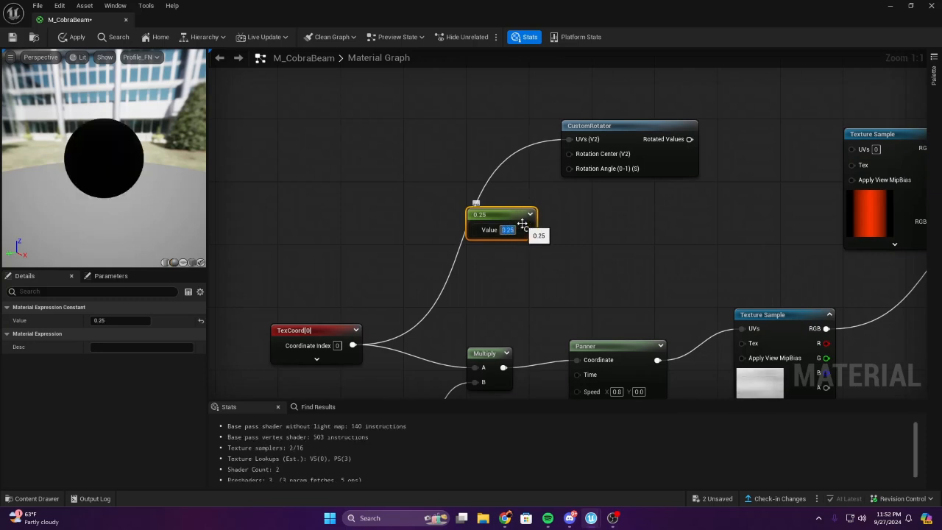
left_click_drag(527, 229, 576, 168)
Connect the CustomRotator's Rotated Values to the BeamAtlas sample's UVs and refresh the Lerp preview
right_click_drag(576, 168, 413, 176)
left_click_drag(525, 147, 697, 158)
right_click_drag(670, 224, 470, 218)
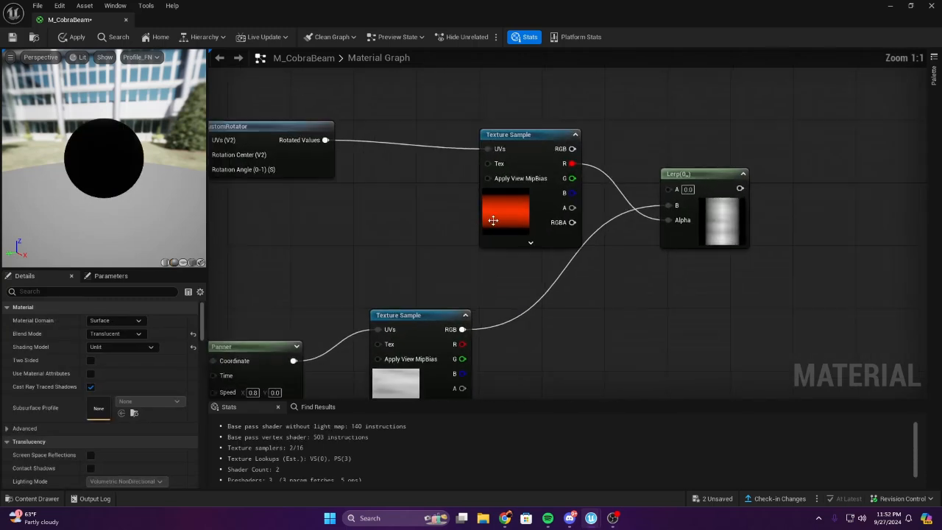
left_click(743, 174)
left_click(709, 174)
right_click_drag(708, 174, 568, 200)
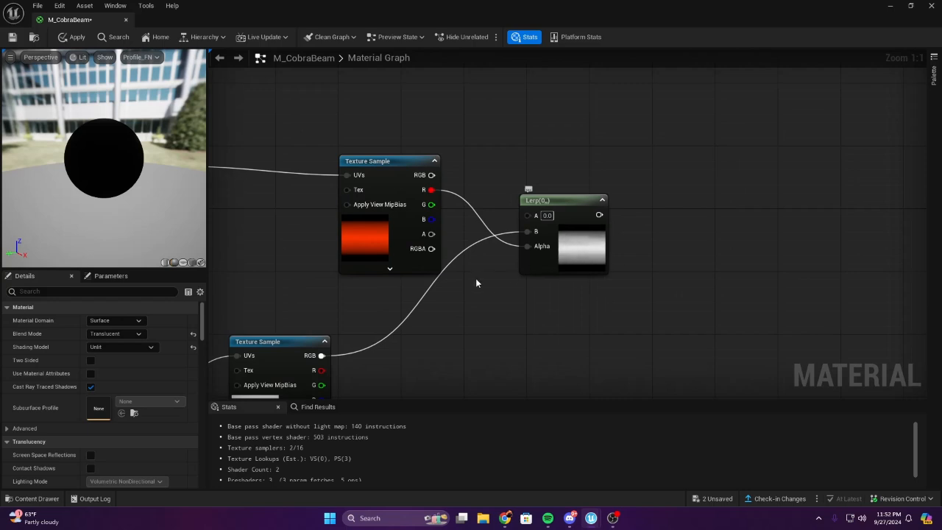
Move BeamBase's two inner black color keys inward to about 0.19 and 0.81, save and close the curve, and refresh the BeamAtlas sample's preview
right_click_drag(490, 280, 596, 251)
left_click(31, 498)
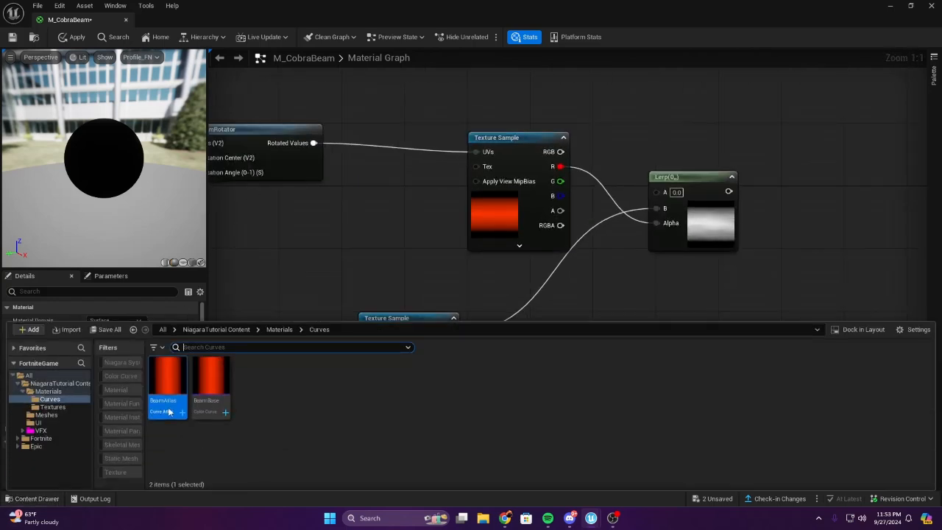
double_click(200, 390)
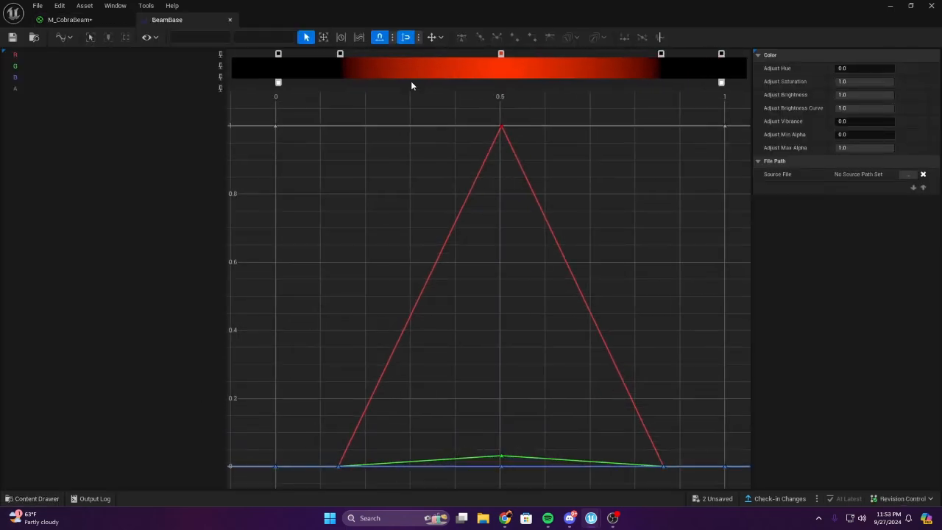
left_click_drag(343, 53, 349, 53)
left_click_drag(660, 56, 648, 59)
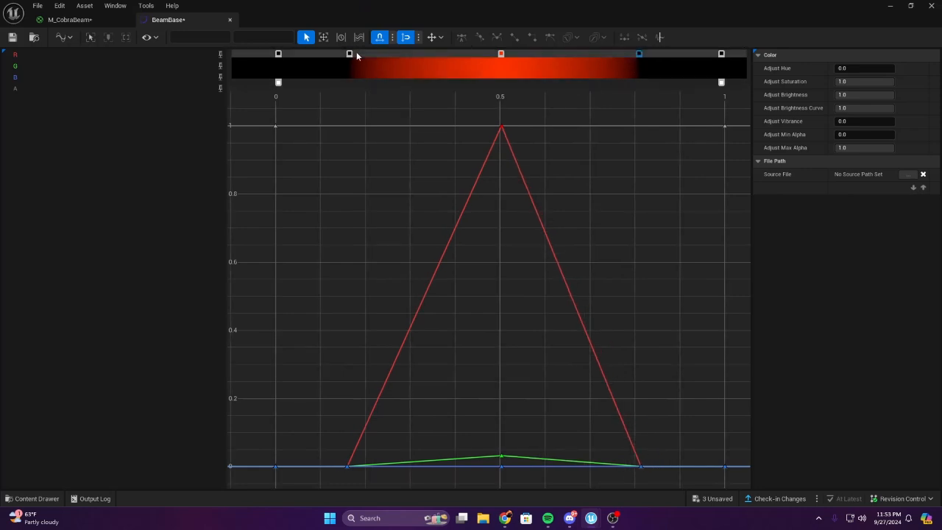
left_click_drag(351, 54, 361, 53)
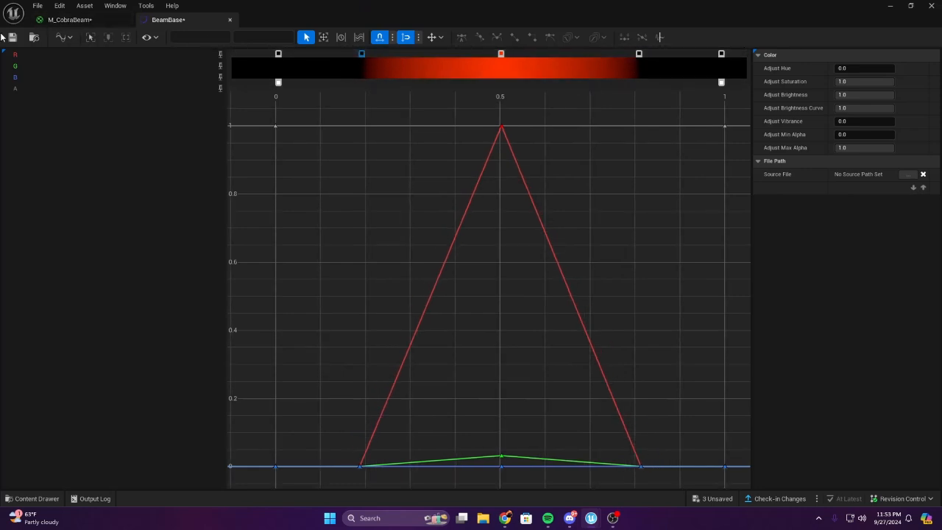
left_click(231, 23)
right_click_drag(435, 191, 511, 187)
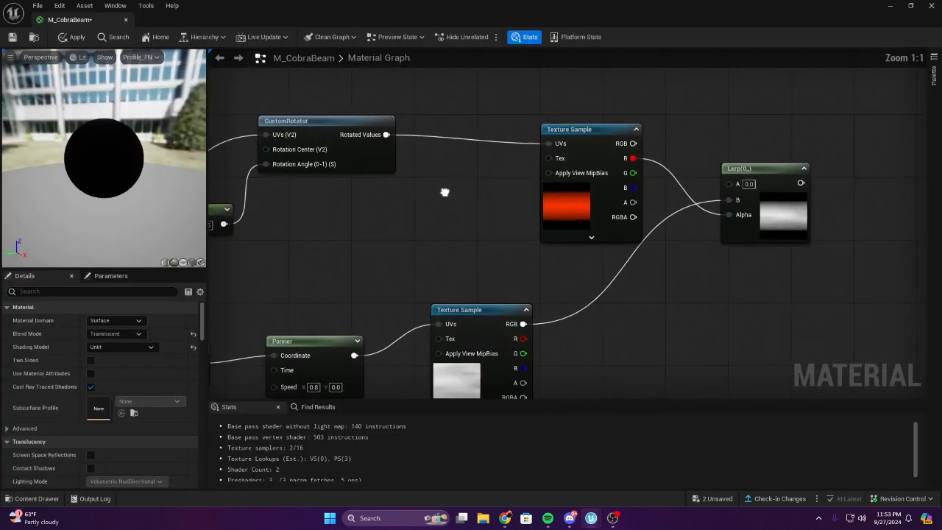
left_click(635, 130)
left_click(635, 130)
right_click_drag(770, 169, 633, 164)
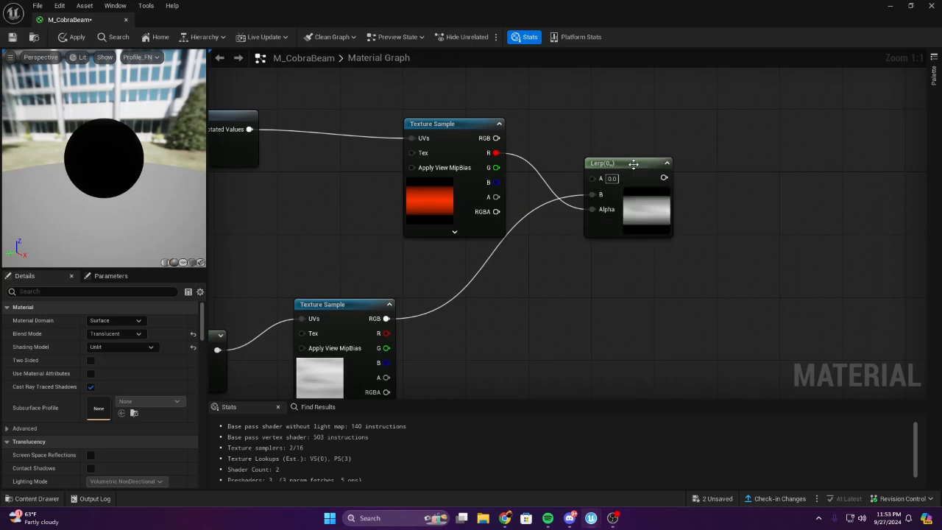
left_click(32, 498)
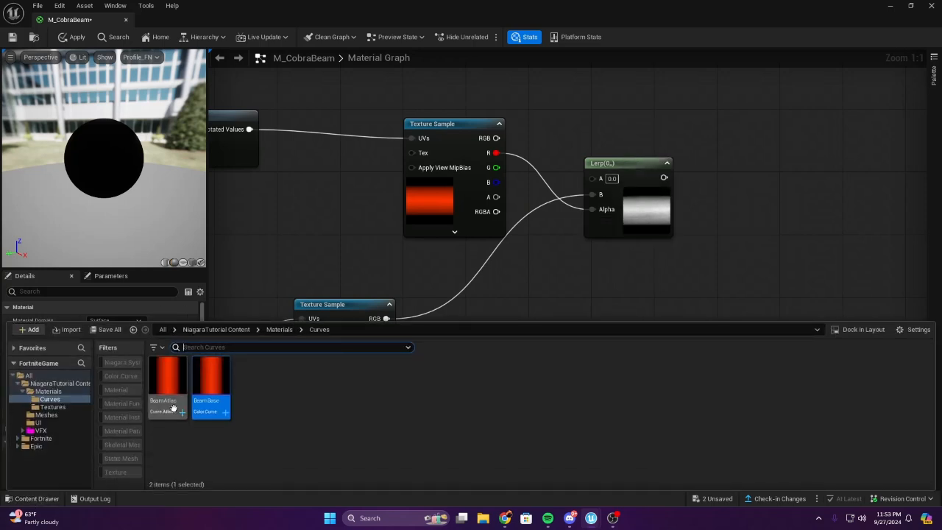
left_click_drag(168, 386, 173, 416)
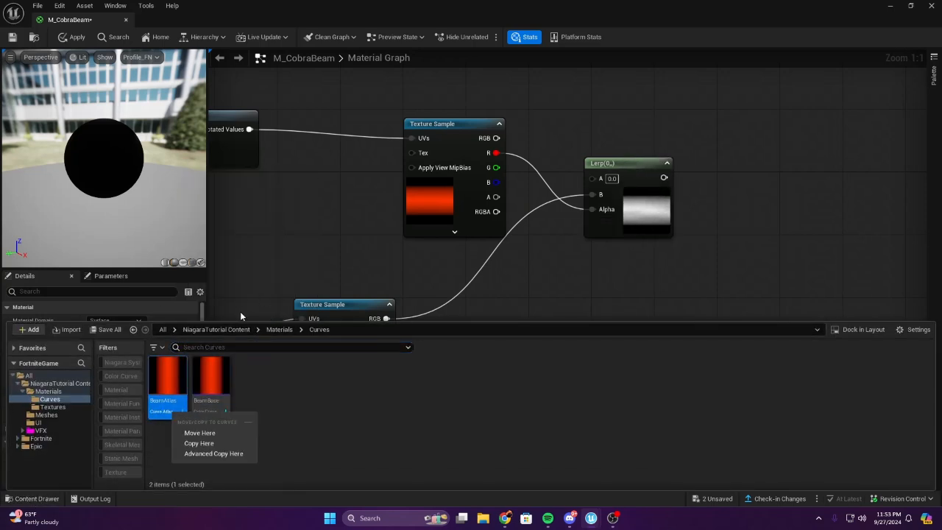
left_click(261, 273)
left_click(437, 217)
right_click_drag(354, 232, 461, 291)
scroll(433, 339, "down", 1)
scroll(433, 339, "up", 1)
right_click_drag(527, 357, 444, 297)
left_click(436, 275)
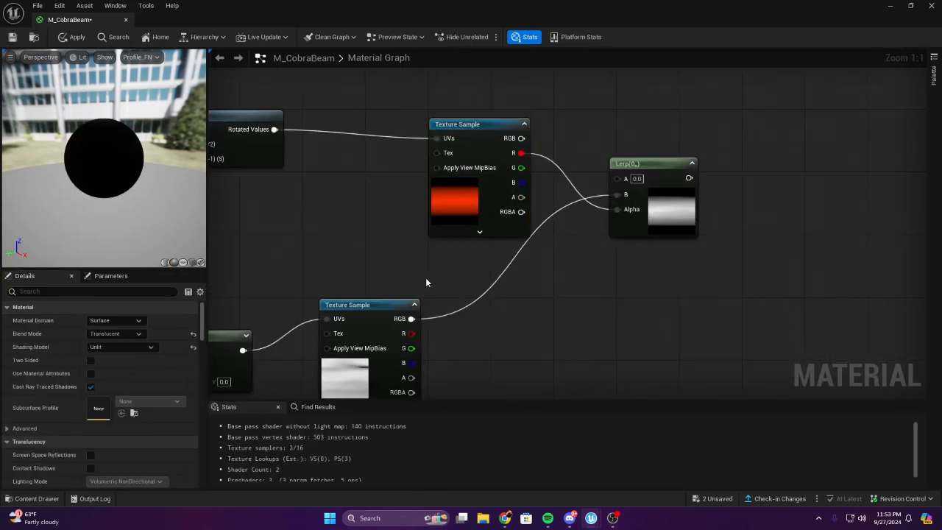
Add a LinearGradient node in the empty graph area above the texture nodes
scroll(533, 282, "down", 5)
scroll(429, 185, "up", 5)
right_click_drag(429, 185, 471, 267)
scroll(540, 288, "down", 6)
scroll(528, 300, "up", 6)
right_click_drag(594, 259, 510, 281)
scroll(509, 281, "down", 1)
right_click_drag(583, 204, 559, 292)
scroll(559, 292, "up", 1)
right_click_drag(536, 177, 474, 204)
right_click(473, 206)
type("lin")
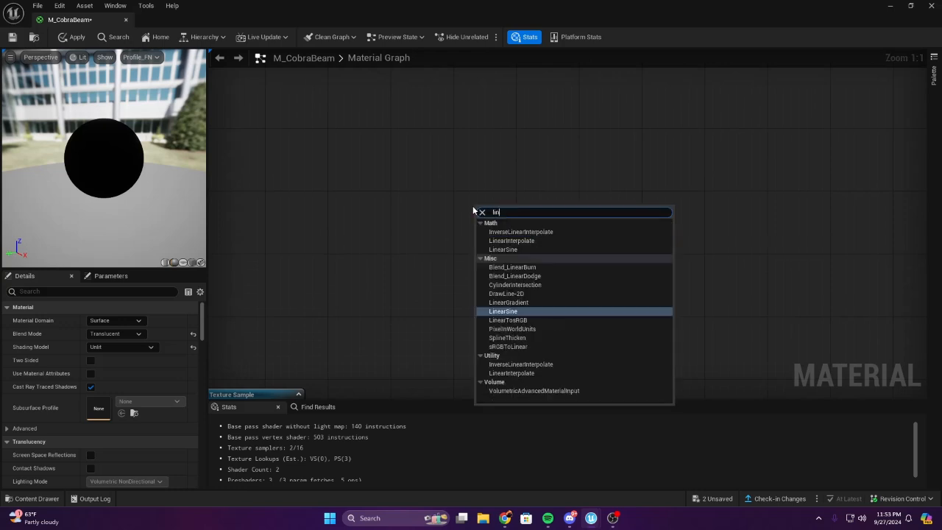
left_click(493, 303)
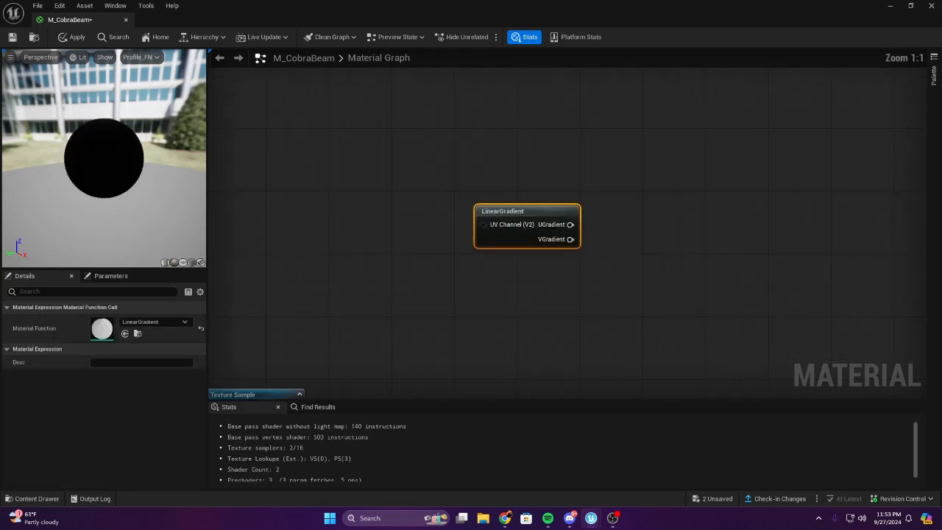
right_click_drag(503, 211, 609, 236)
left_click_drag(609, 236, 595, 248)
left_click(507, 230)
Add two vector parameters, Param and Param_1, stacked one above the other over the LinearGradient node
right_click_drag(569, 148, 518, 221)
key("v")
left_click(555, 164)
right_click_drag(490, 254, 436, 286)
left_click_drag(573, 281, 553, 213)
left_click_drag(533, 258, 531, 210)
left_click(522, 300)
key("v")
left_click(518, 281)
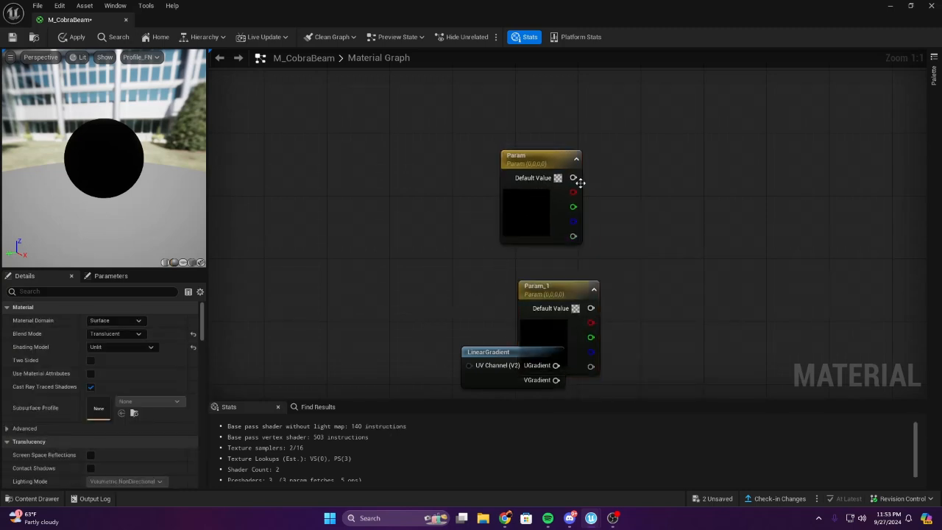
left_click_drag(553, 168, 546, 121)
left_click_drag(552, 342, 526, 255)
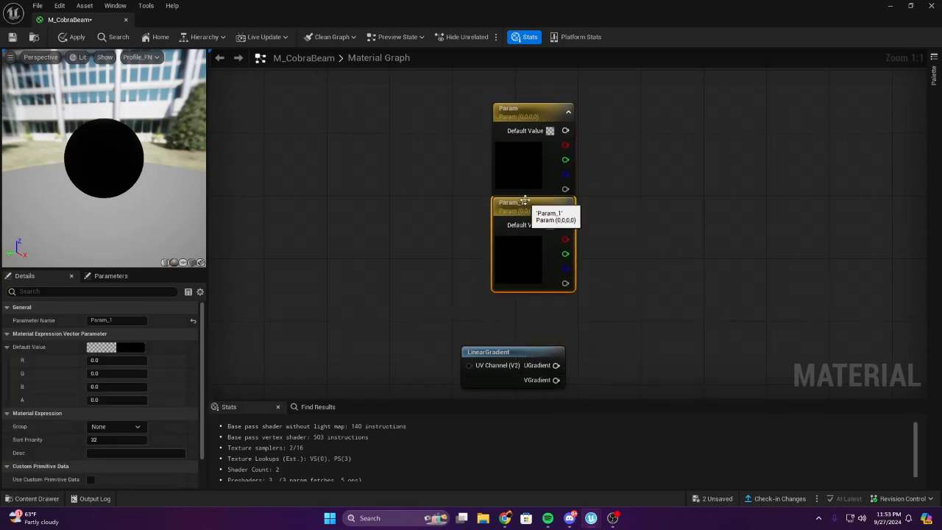
Set the default color of Param to a bright green of about R 0.033, G 1.0, B 0.0
double_click(527, 184)
left_click_drag(588, 280, 519, 269)
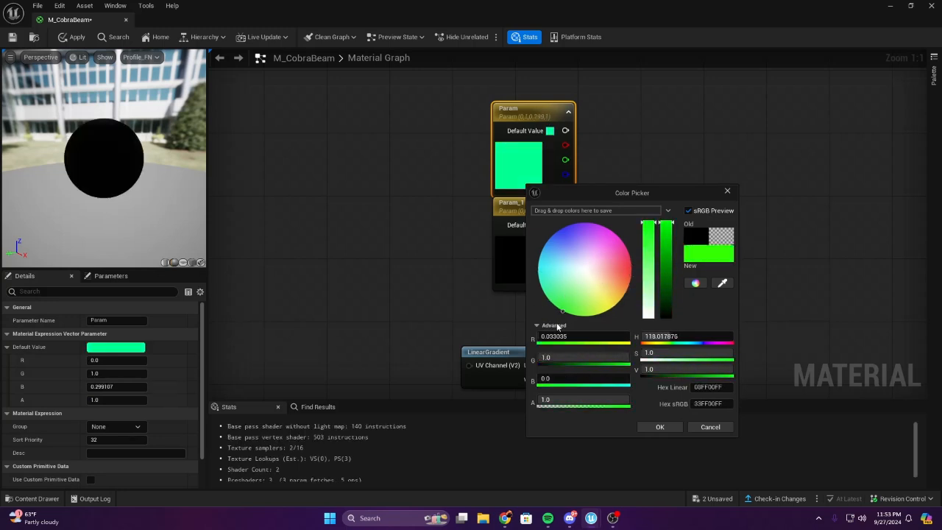
left_click(659, 426)
Set the default color of Param_1 to a dark teal of about R 0, G 0.297, B 0.144
double_click(530, 272)
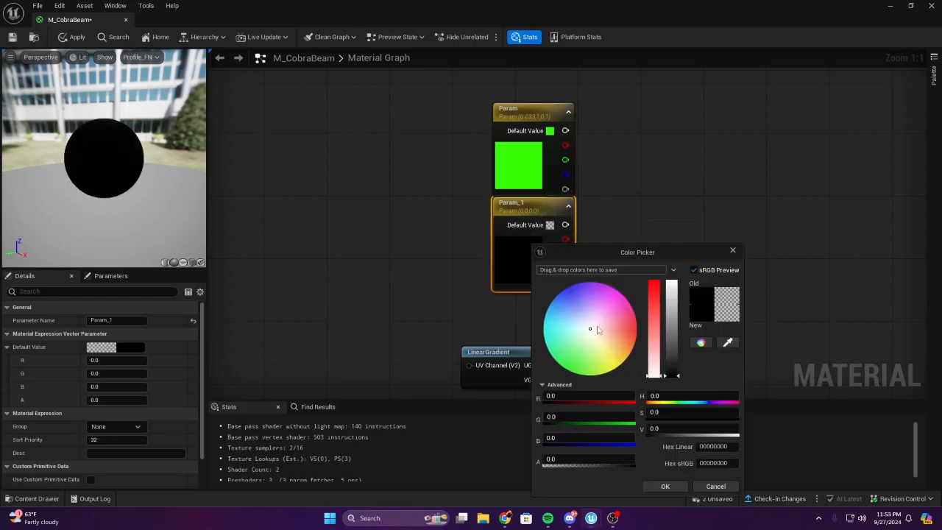
left_click(566, 371)
left_click(669, 357)
left_click_drag(669, 357, 695, 266)
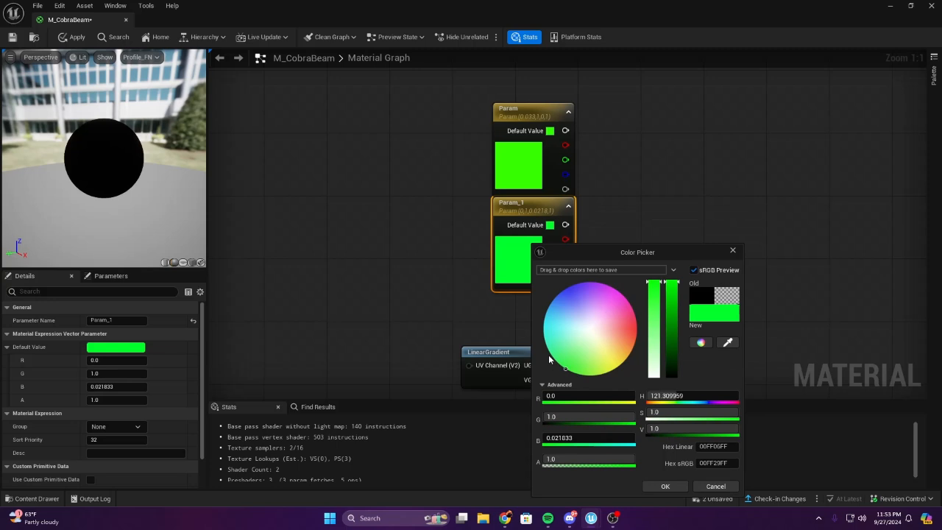
left_click_drag(682, 432, 681, 434)
left_click(677, 484)
left_click(628, 336)
Add a Lerp blending Param as A and Param_1 as B, with the LinearGradient's VGradient driving Alpha
right_click_drag(628, 337, 572, 269)
left_click_drag(468, 301, 500, 269)
left_click(606, 209)
right_click_drag(606, 210, 548, 217)
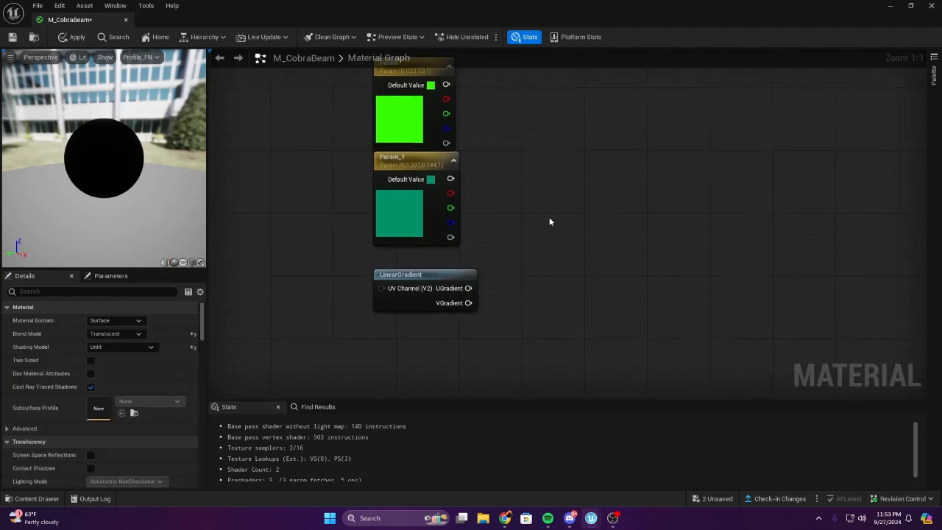
key("l")
left_click(549, 217)
left_click_drag(585, 274, 602, 251)
left_click(668, 253)
Rearrange the color gradient nodes and the noise Lerp so the two groups sit close together
scroll(677, 161, "down", 2)
scroll(589, 206, "down", 3)
left_click_drag(558, 173, 577, 236)
left_click(667, 211)
scroll(668, 228, "up", 3)
right_click_drag(668, 234, 560, 198)
scroll(514, 217, "up", 2)
right_click_drag(491, 227, 602, 110)
left_click_drag(442, 321, 559, 266)
left_click(669, 148)
Add a final Lerp with the color gradient Lerp feeding B and the noise Lerp feeding Alpha, and expand its preview
right_click_drag(670, 148, 578, 215)
key("l")
left_click(573, 165)
right_click_drag(572, 165, 654, 149)
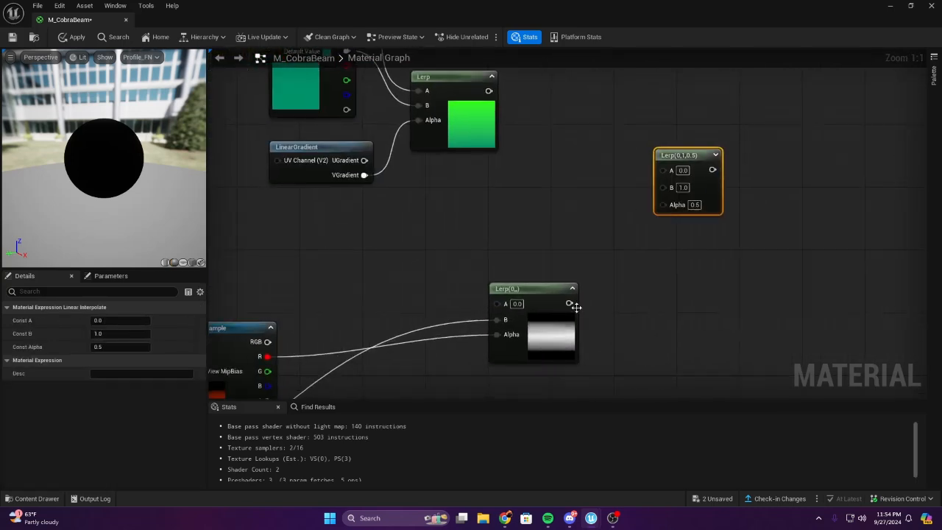
left_click_drag(568, 304, 682, 211)
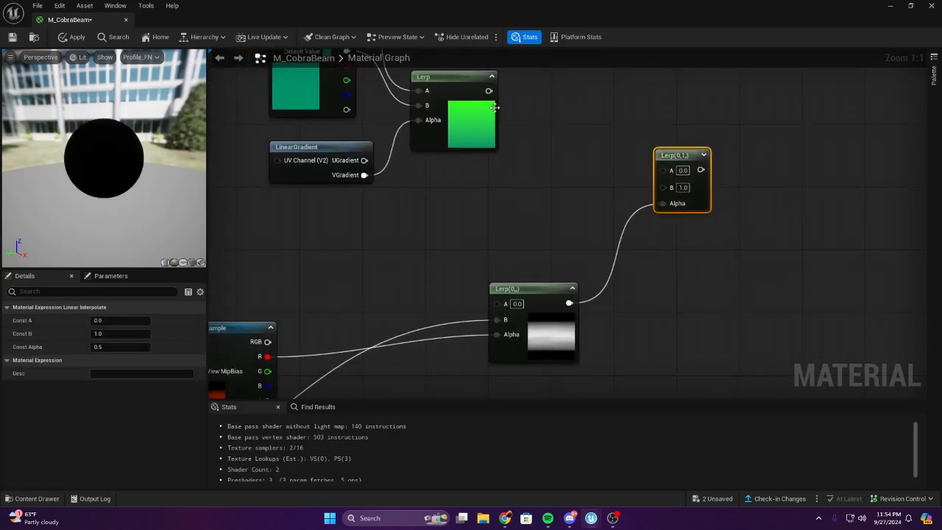
left_click_drag(489, 91, 668, 188)
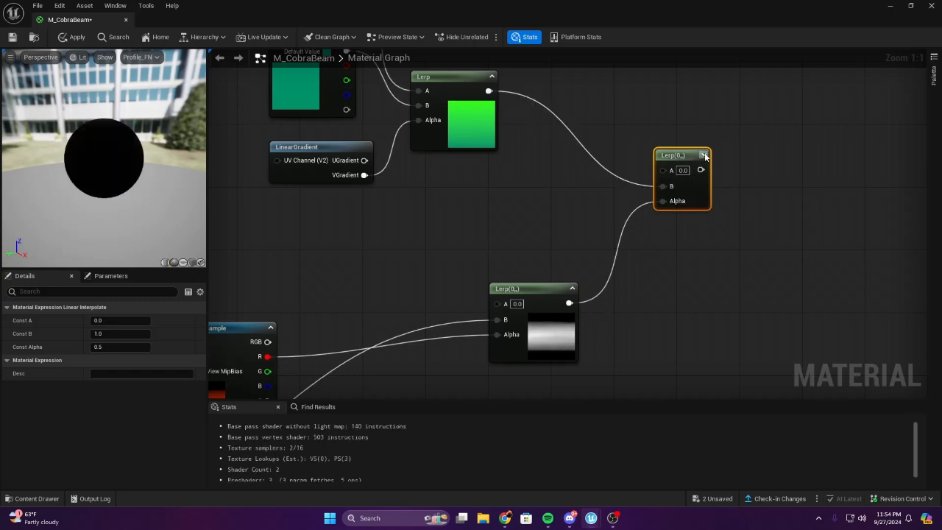
left_click(703, 155)
right_click_drag(793, 171, 625, 177)
scroll(625, 177, "down", 1)
scroll(625, 176, "up", 1)
left_click(612, 179)
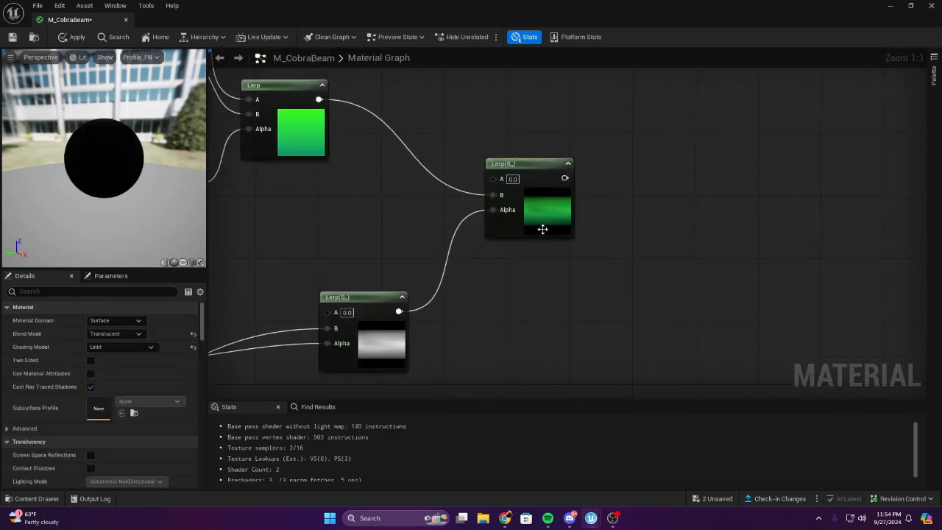
Examine the combined beam node graph and locate the M_CobraBeam output node
scroll(538, 219, "down", 3)
scroll(557, 232, "up", 1)
right_click_drag(556, 232, 456, 201)
scroll(691, 259, "up", 2)
scroll(639, 226, "down", 5)
right_click_drag(542, 200, 681, 231)
scroll(608, 257, "down", 3)
scroll(626, 239, "up", 5)
right_click_drag(696, 263, 479, 166)
scroll(573, 228, "down", 2)
scroll(692, 275, "up", 2)
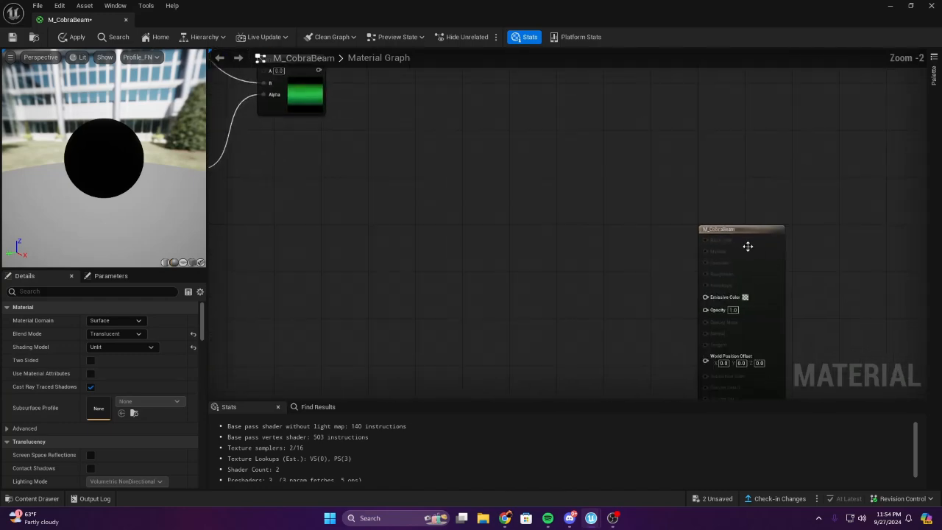
Move the M_CobraBeam output node closer to the graph and connect the BeamAtlas texture's R channel to Opacity
left_click_drag(755, 248, 565, 126)
scroll(466, 141, "down", 2)
right_click_drag(376, 133, 549, 176)
scroll(549, 175, "up", 2)
right_click_drag(580, 212, 760, 199)
scroll(592, 203, "up", 3)
left_click_drag(323, 266, 771, 248)
Add two Multiply nodes and arrange them beside the green beam Lerp
right_click_drag(537, 247, 403, 193)
right_click_drag(361, 157, 456, 214)
right_click_drag(441, 136, 521, 128)
key("m")
left_click(521, 127)
key("m")
left_click(502, 164)
left_click_drag(510, 175, 473, 213)
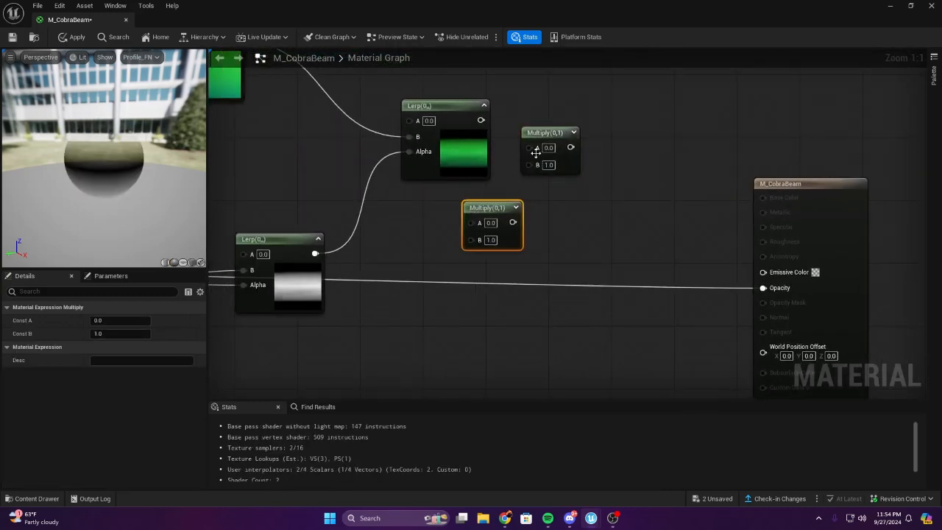
left_click_drag(537, 133, 565, 122)
Set one Multiply to 3 and 3, multiply the green Lerp by it, and connect the product to Emissive Color
left_click(507, 149)
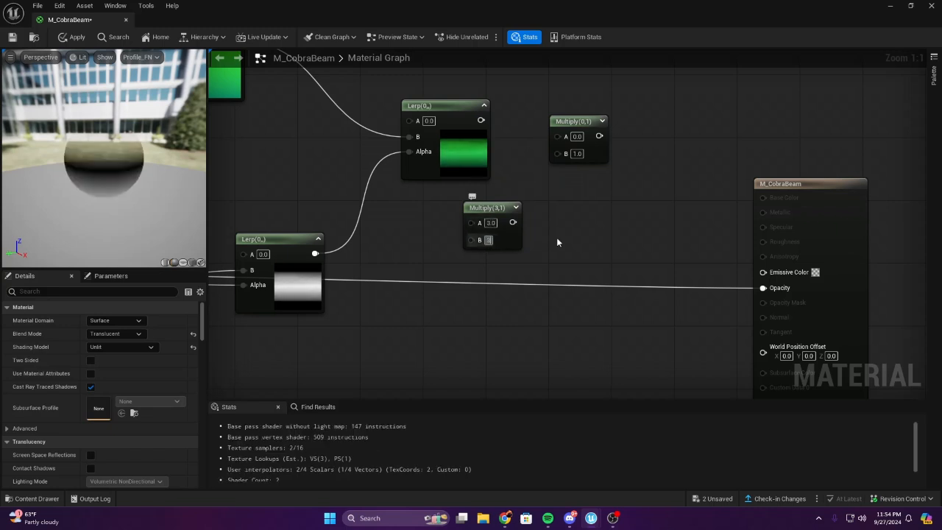
left_click_drag(511, 223, 567, 163)
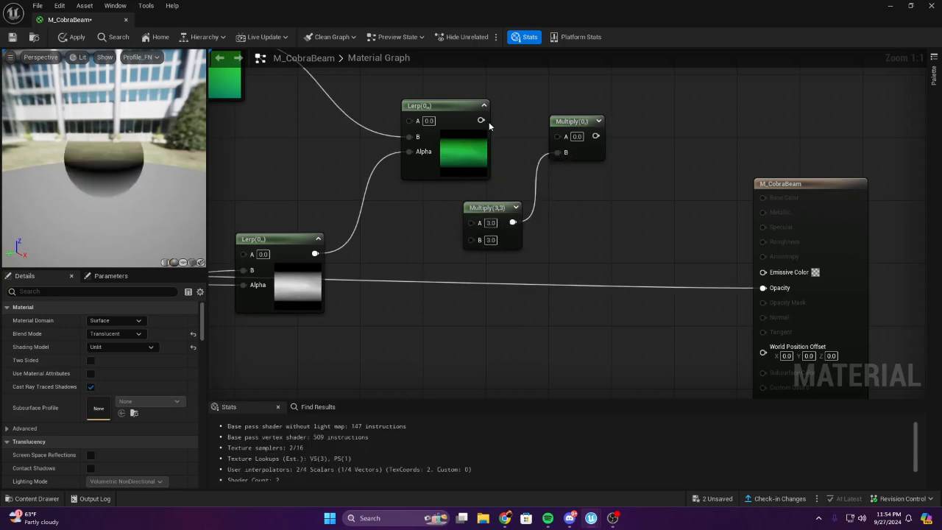
left_click(487, 122)
left_click_drag(480, 120, 563, 136)
left_click_drag(588, 135, 672, 169)
left_click_drag(784, 278, 782, 275)
Set the noise Panner's Speed X to 1
right_click_drag(653, 197, 512, 177)
left_click_drag(155, 175, 89, 180)
scroll(382, 228, "down", 4)
right_click_drag(369, 224, 634, 216)
scroll(495, 225, "up", 1)
scroll(509, 237, "up", 3)
right_click_drag(496, 225, 622, 92)
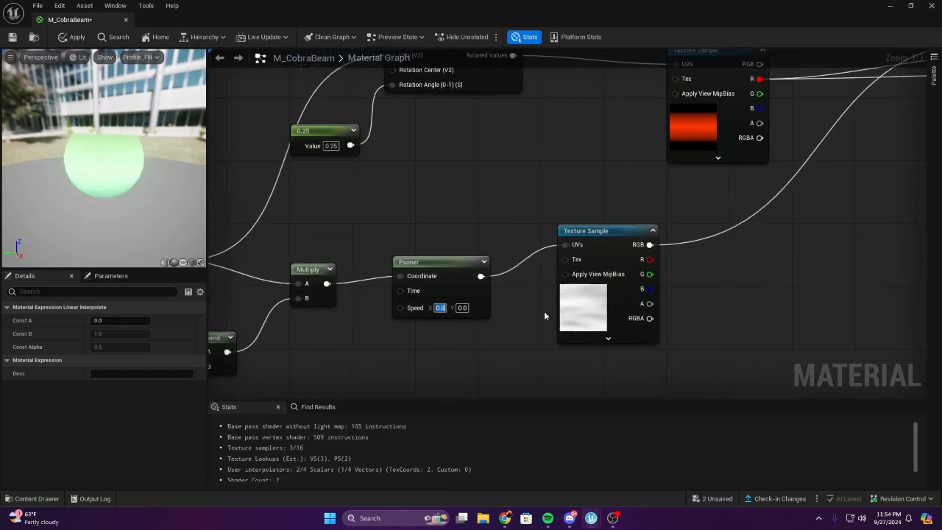
type("1")
key("Return")
left_click(458, 213)
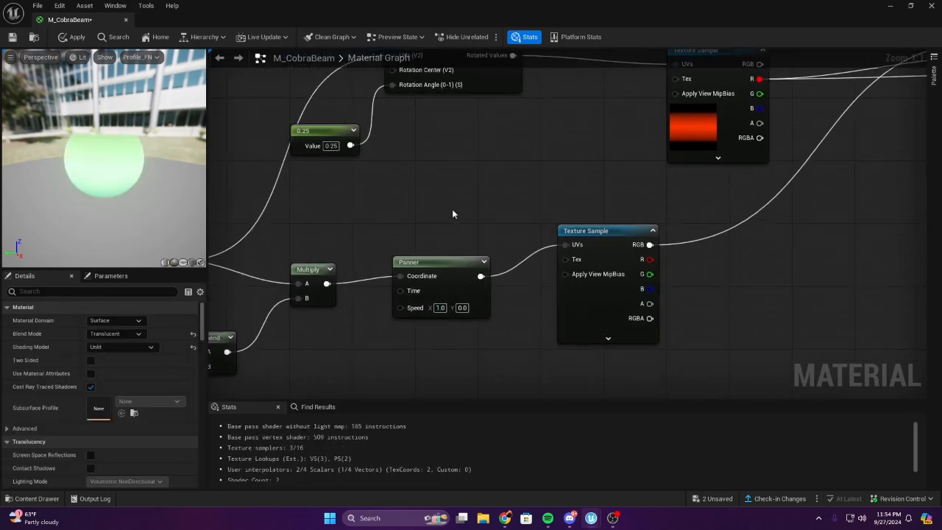
Examine the Live Update options, the material preview and the connections across the whole beam graph
right_click_drag(706, 133, 455, 231)
right_click_drag(840, 201, 609, 260)
scroll(631, 225, "down", 1)
right_click_drag(631, 226, 457, 218)
scroll(586, 211, "up", 1)
right_click_drag(586, 212, 738, 216)
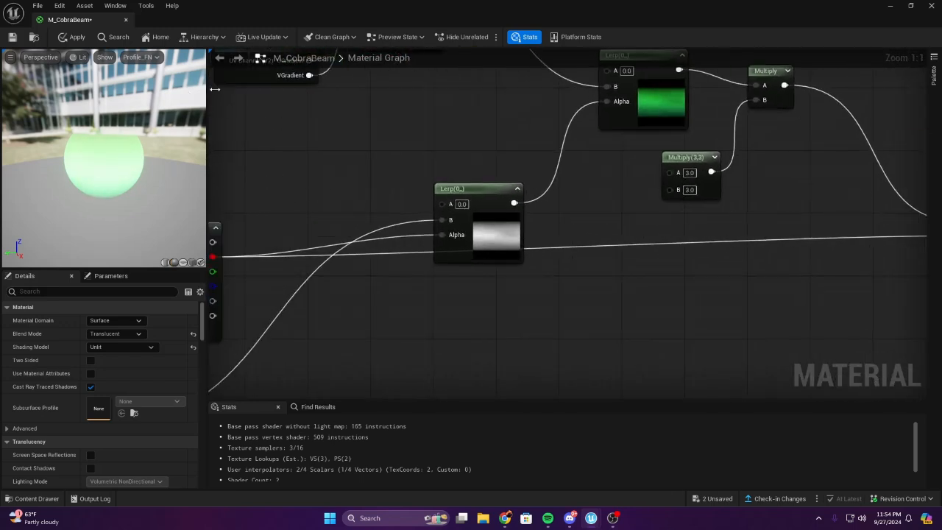
left_click(261, 37)
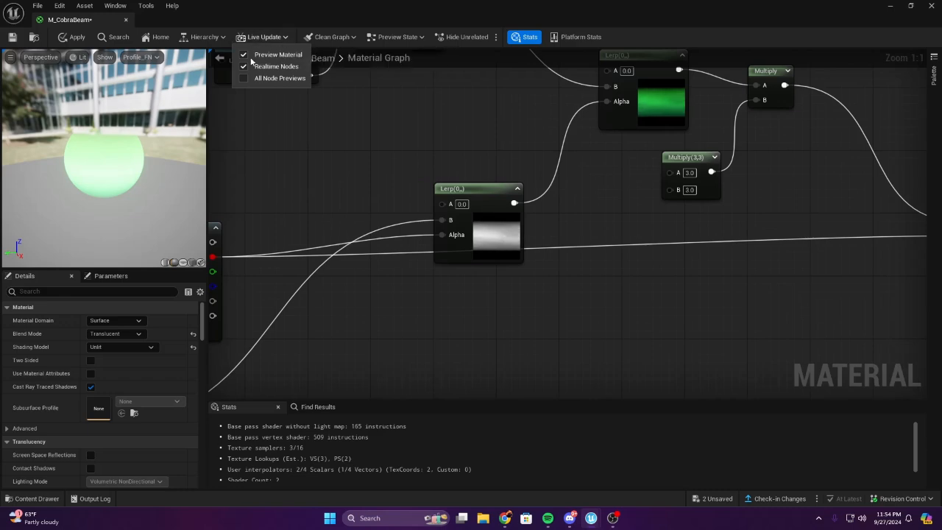
right_click_drag(354, 216, 381, 292)
scroll(382, 292, "down", 4)
scroll(404, 235, "up", 3)
right_click_drag(404, 236, 391, 202)
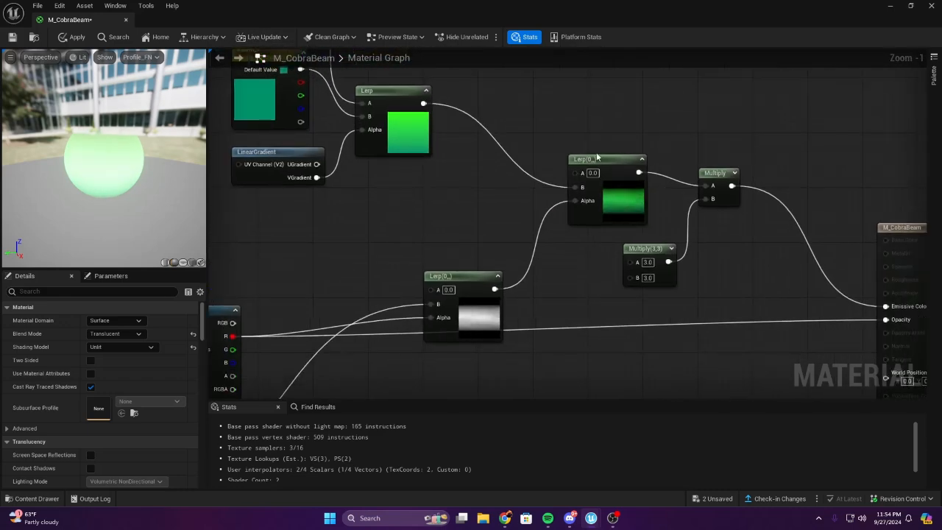
scroll(507, 230, "down", 6)
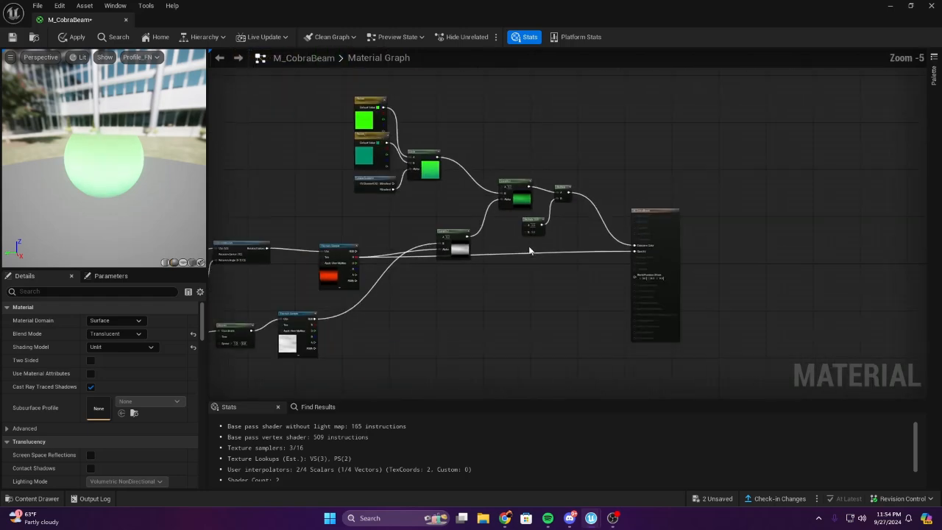
scroll(512, 253, "up", 2)
scroll(513, 252, "up", 2)
right_click_drag(513, 252, 426, 219)
right_click_drag(360, 239, 590, 198)
scroll(494, 217, "down", 1)
scroll(590, 198, "down", 2)
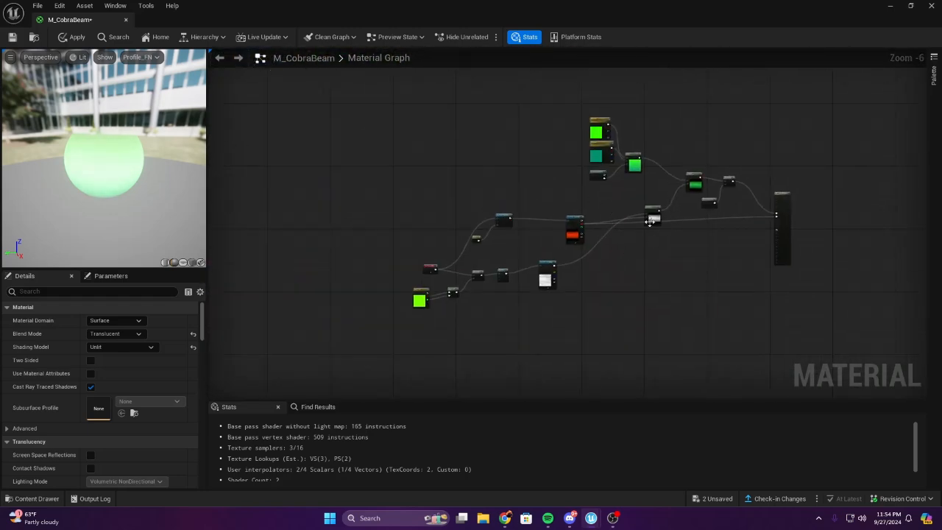
left_click_drag(83, 171, 89, 156)
Add a TexCoord node in the empty area of the graph away from the existing beam nodes
scroll(636, 283, "up", 3)
right_click_drag(594, 284, 532, 183)
scroll(458, 188, "down", 1)
right_click_drag(325, 279, 583, 254)
scroll(583, 254, "up", 2)
right_click_drag(424, 275, 685, 170)
scroll(535, 191, "up", 2)
right_click_drag(507, 218, 447, 226)
right_click(443, 179)
type("te")
key("Return")
left_click(551, 153)
right_click_drag(561, 156, 502, 165)
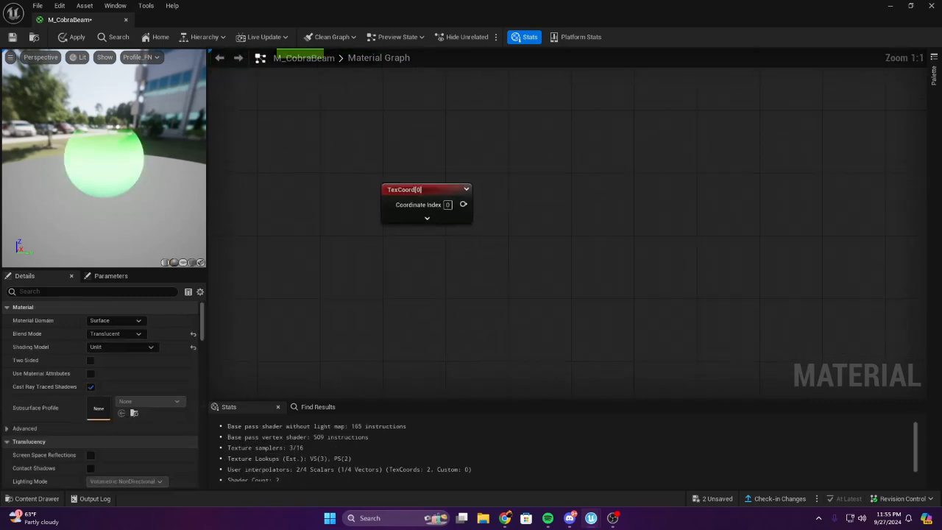
Add a BreakOutFloat2Components node and feed the new TexCoord into its Float2 input
right_click(512, 196)
type("break")
left_click(563, 241)
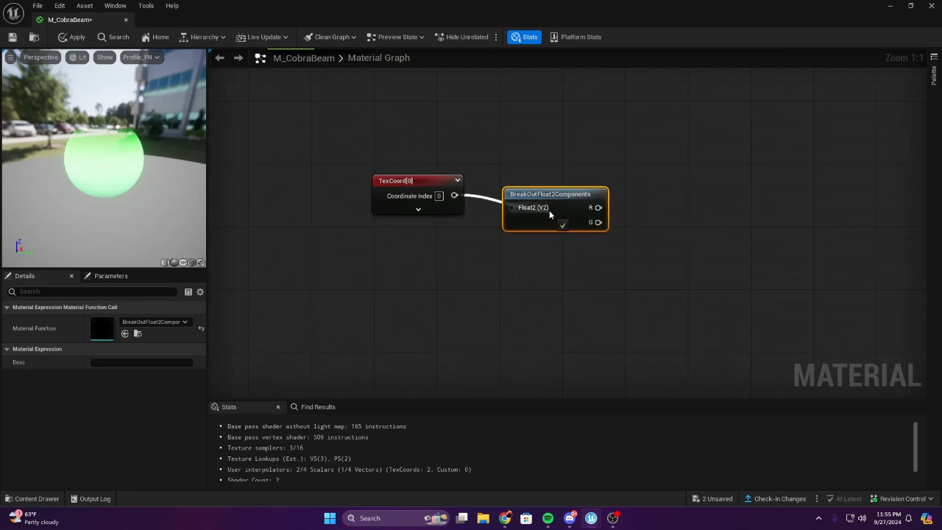
left_click(409, 251)
right_click_drag(409, 251, 436, 263)
right_click_drag(491, 174, 413, 164)
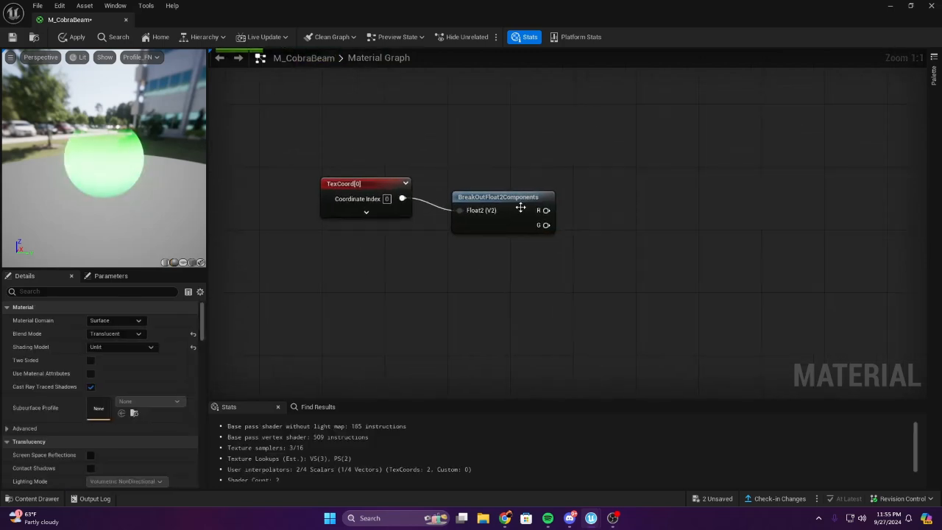
right_click_drag(559, 250, 462, 206)
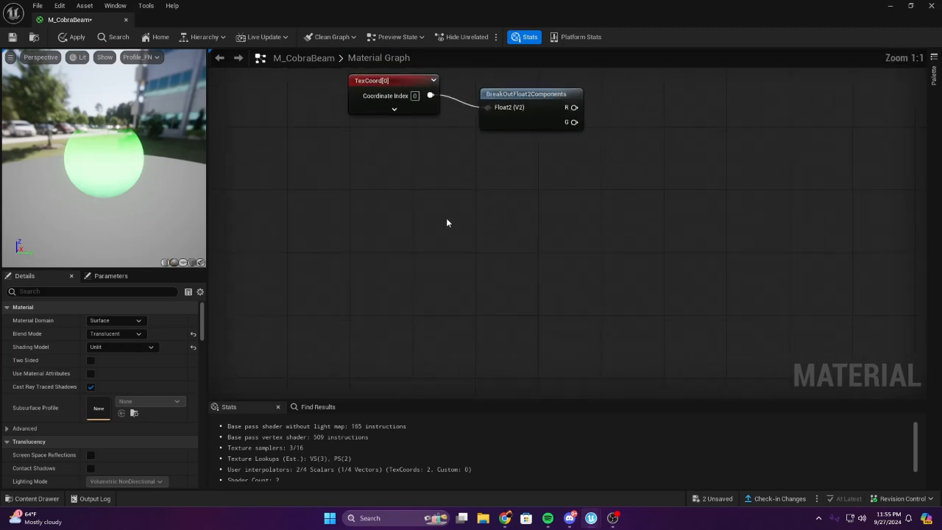
Add a Constant3Vector node below the new TexCoord node
key("3")
left_click(446, 217)
right_click_drag(446, 247, 399, 223)
left_click_drag(434, 261, 384, 271)
left_click(510, 269)
scroll(626, 245, "down", 1)
right_click_drag(489, 262, 618, 241)
scroll(625, 244, "up", 1)
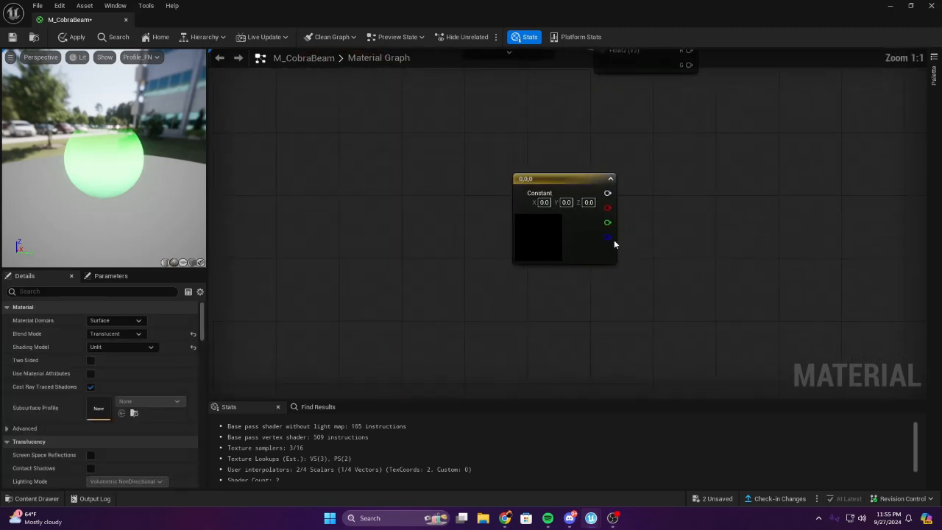
right_click_drag(597, 194, 567, 184)
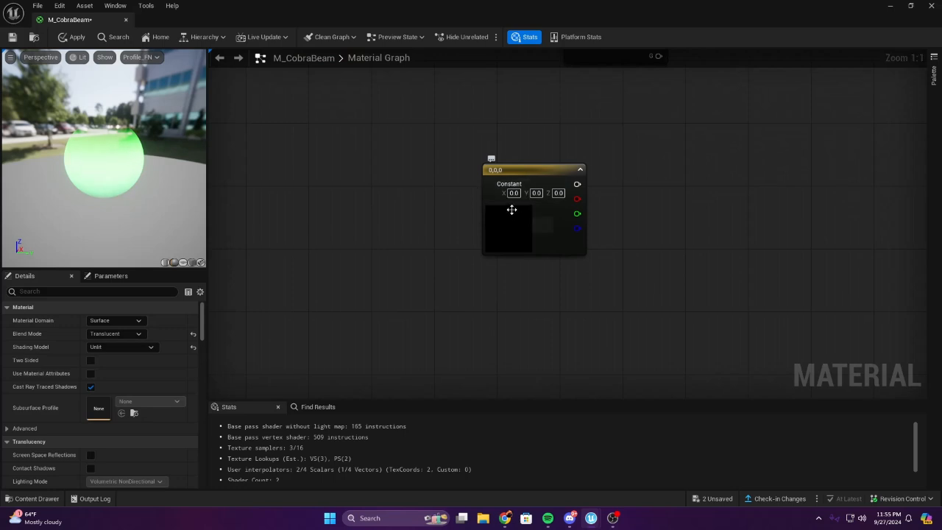
Set the Constant3Vector's X, Y and Z values to 1
type("1")
key("Tab")
type("1")
left_click(551, 193)
type("1")
right_click_drag(640, 195, 507, 235)
left_click(508, 261)
Add a Multiply with the BreakOutFloat2Components R output as A and the constant's R channel as B
scroll(509, 261, "down", 1)
right_click_drag(513, 220, 452, 241)
scroll(506, 264, "up", 1)
left_click(543, 163)
right_click_drag(544, 164, 624, 142)
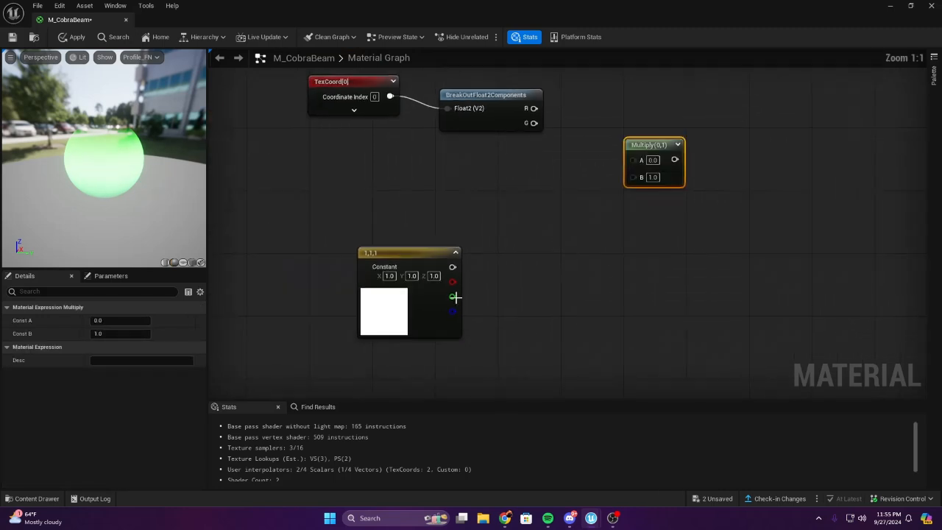
left_click(535, 112)
left_click_drag(534, 108, 633, 158)
right_click_drag(665, 220, 610, 240)
left_click(567, 193)
right_click(561, 181)
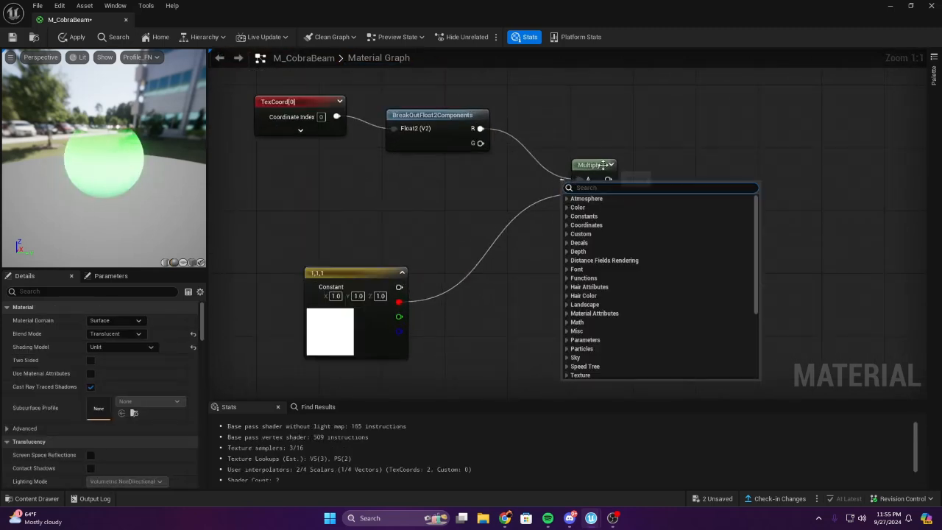
Inspect the preview of the Multiply that combines the broken-out R output with the constant's R channel
right_click_drag(471, 267, 547, 265)
scroll(547, 264, "down", 1)
scroll(475, 223, "up", 1)
right_click_drag(475, 223, 403, 223)
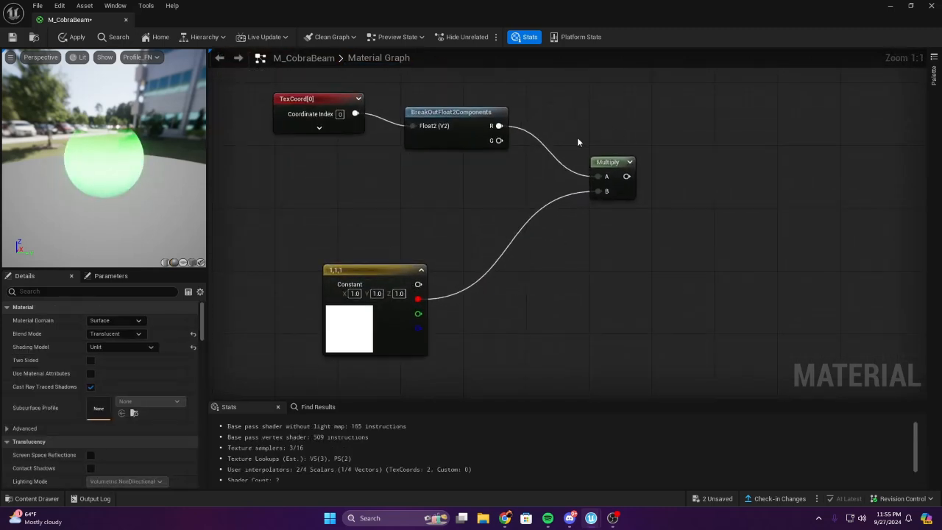
right_click_drag(611, 128, 527, 174)
left_click(498, 175)
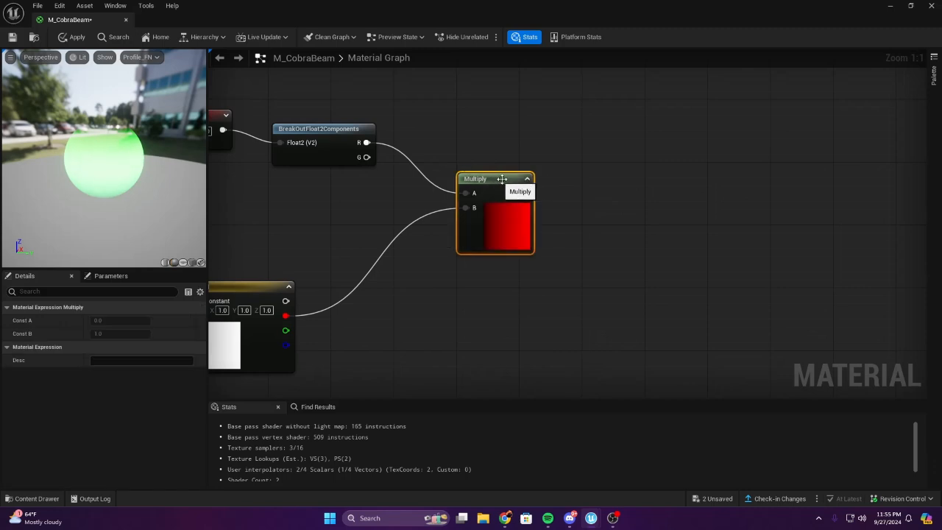
right_click_drag(548, 252, 664, 225)
left_click_drag(603, 214, 525, 198)
right_click_drag(598, 194, 588, 190)
left_click(551, 133)
left_click(558, 197)
left_click_drag(510, 136, 580, 145)
left_click(542, 245)
Add a Time node and a second Multiply near the constant, with Time feeding input A
scroll(543, 245, "down", 1)
right_click_drag(484, 254, 515, 176)
scroll(461, 220, "up", 1)
right_click(569, 194)
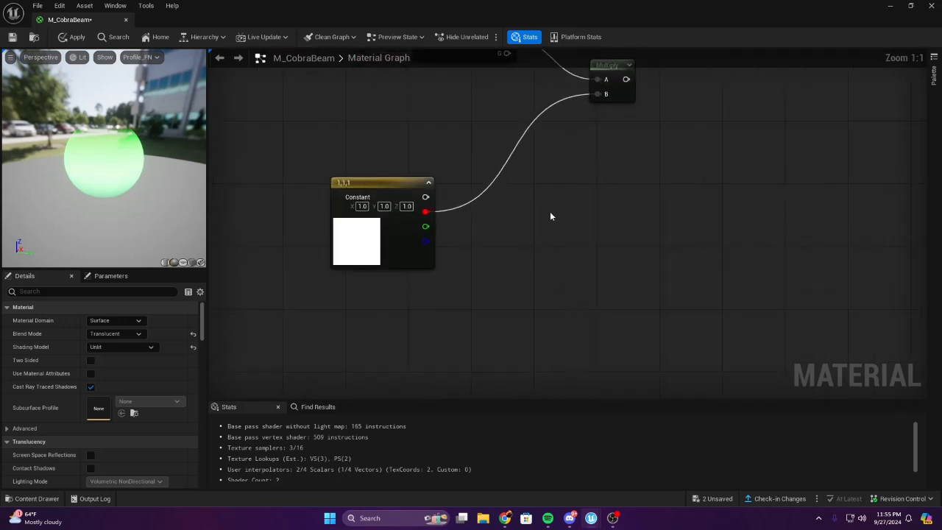
key("m")
left_click(550, 211)
right_click_drag(476, 217, 409, 204)
right_click(413, 189)
type("time")
key("Return")
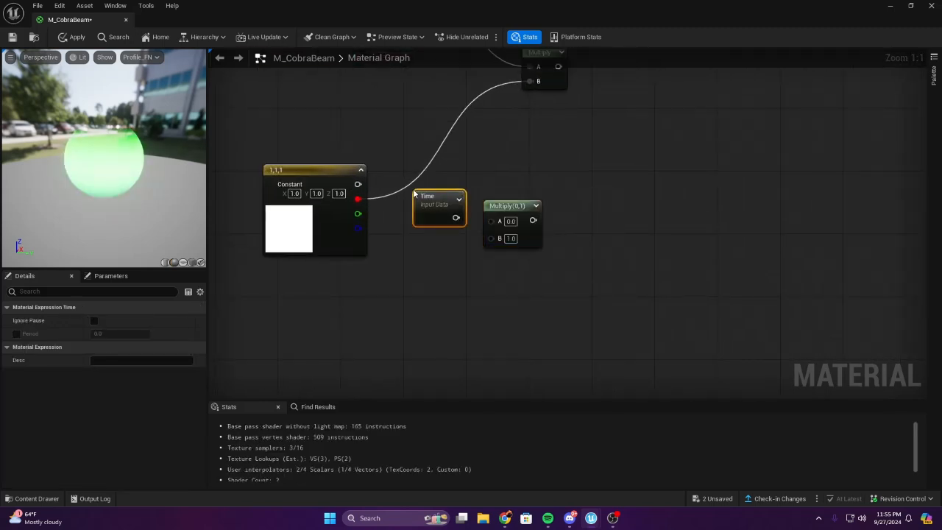
left_click_drag(493, 223, 656, 250)
left_click(515, 215, "shift")
left_click(608, 267)
Connect the constant's B channel to the Time Multiply's B input and move the Time nodes closer to the constant
right_click_drag(432, 226, 397, 201)
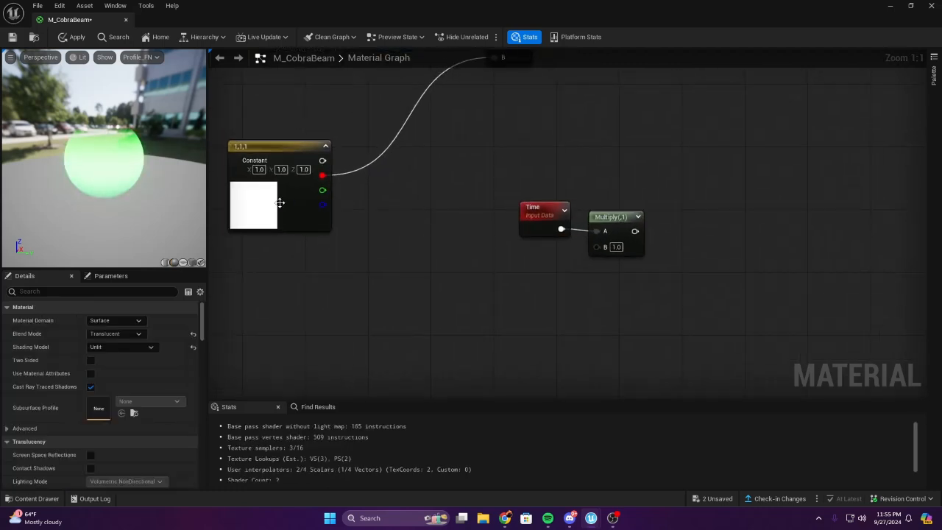
left_click_drag(627, 245, 597, 246)
scroll(634, 220, "down", 1)
right_click_drag(634, 219, 630, 190)
scroll(551, 209, "up", 1)
left_click_drag(553, 169, 537, 197)
left_click(603, 152)
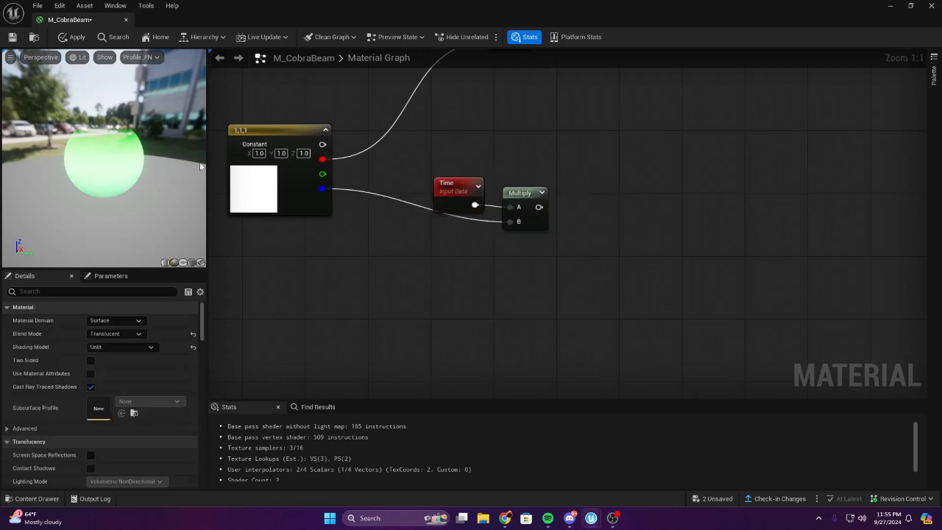
Add an Add node with the coordinate Multiply as A and the Time Multiply as B
scroll(468, 153, "down", 1)
right_click_drag(468, 153, 400, 264)
scroll(446, 226, "up", 1)
right_click_drag(420, 214, 417, 253)
key("a")
left_click(474, 217)
left_click_drag(406, 156, 480, 231)
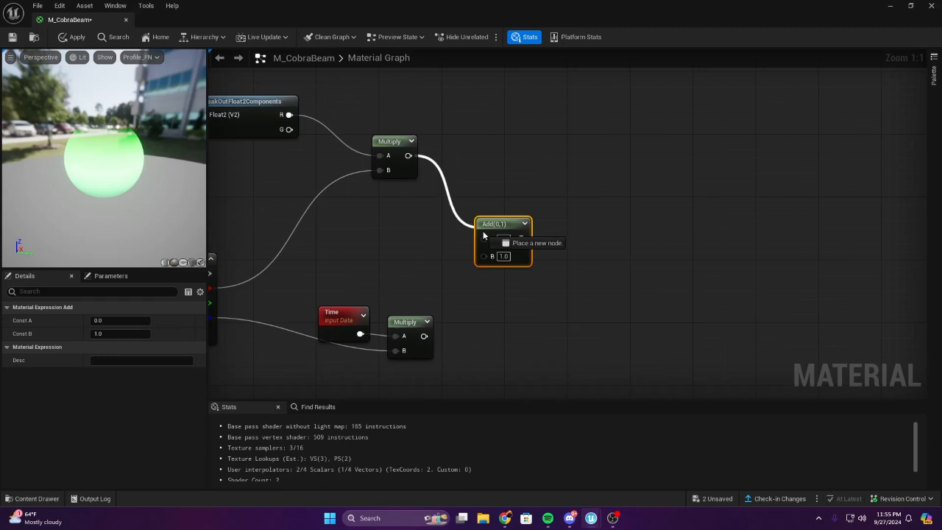
left_click_drag(424, 335, 483, 253)
Inspect the previews of the Add node and the Time Multiply, and collapse both
left_click(526, 245)
right_click_drag(523, 220, 619, 242)
scroll(541, 226, "down", 2)
scroll(541, 227, "up", 2)
left_click(544, 298)
right_click_drag(589, 300, 542, 249)
scroll(548, 247, "down", 3)
right_click(548, 246)
scroll(547, 247, "up", 3)
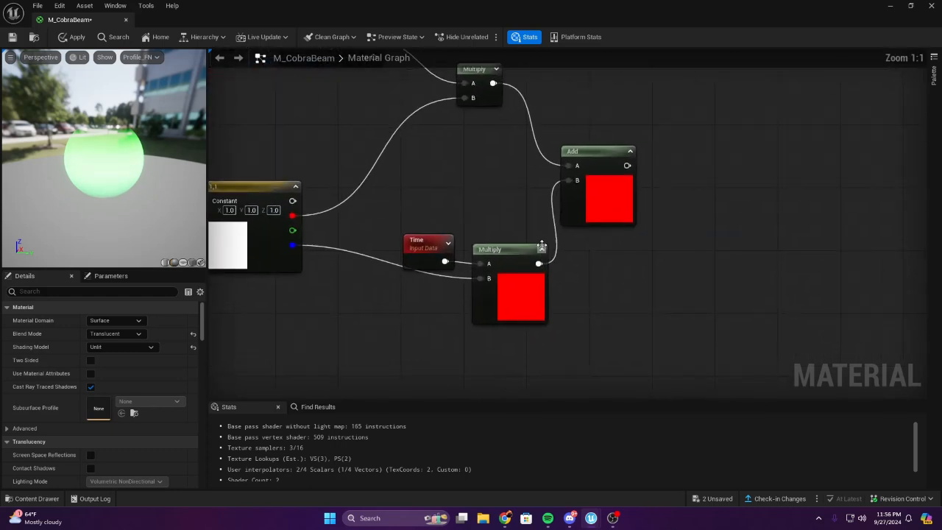
left_click(542, 249)
left_click(629, 151)
Add a Cosine node and two new Add nodes beyond the Add that combines the coordinate and Time Multiplies
scroll(510, 216, "down", 1)
right_click_drag(666, 145, 528, 231)
scroll(510, 216, "up", 1)
right_click(520, 175)
type("cos")
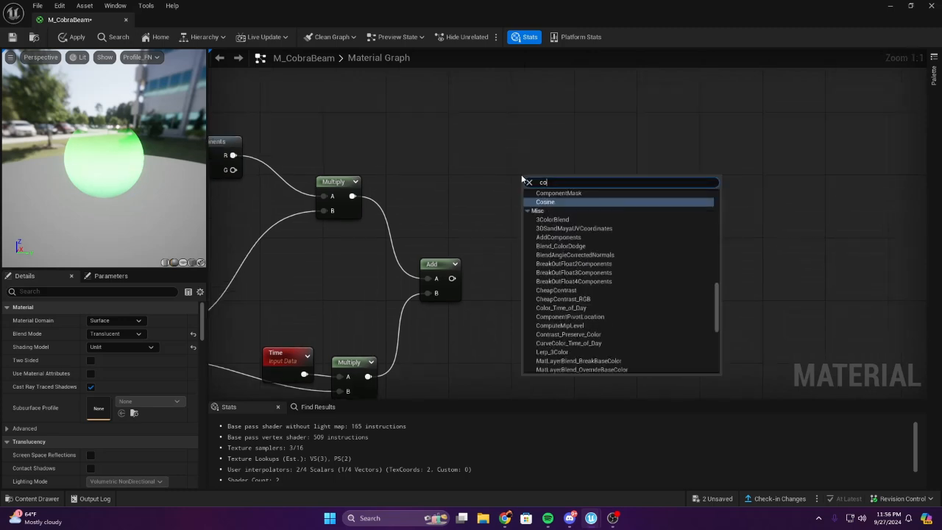
key("Return")
left_click(525, 270)
key("a")
left_click(526, 265)
right_click_drag(537, 317, 448, 264)
key("a")
left_click(469, 299)
Add two Sine nodes, arranging one above the new Add nodes, the Cosine beside the upper Add and the other Sine beside the lower Add
right_click(536, 219)
type("sin")
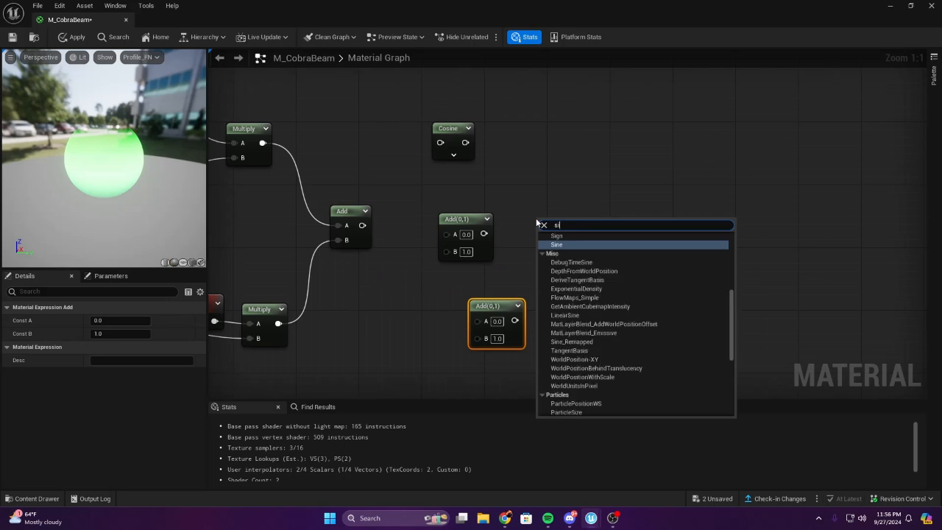
key("Return")
left_click_drag(451, 130, 519, 200)
left_click_drag(558, 233, 466, 146)
left_click_drag(520, 198, 527, 215)
right_click_drag(569, 275, 514, 165)
right_click(510, 186)
type("sin")
key("Return")
Connect the combined Add to the upper Sine and both new Adds' A inputs, then the new Adds to the Cosine and lower Sine
right_click_drag(316, 127, 484, 227)
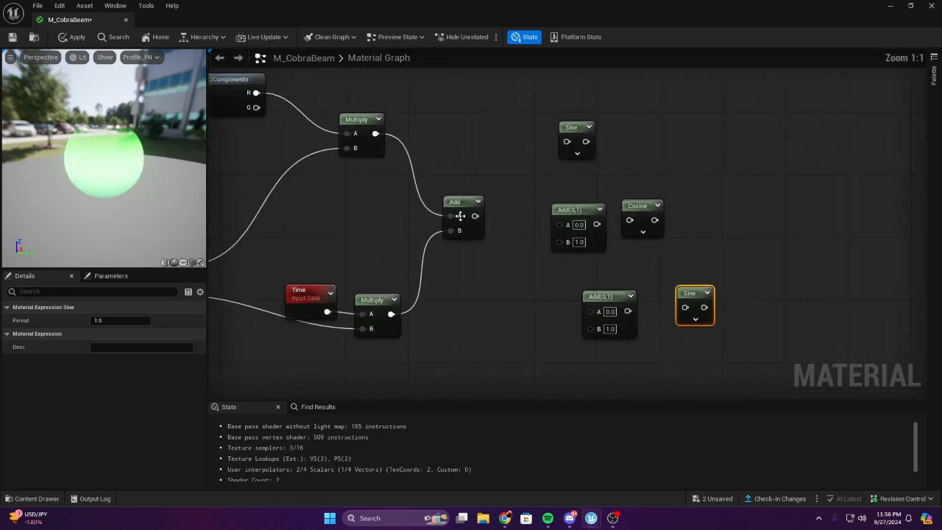
left_click_drag(571, 149, 566, 142)
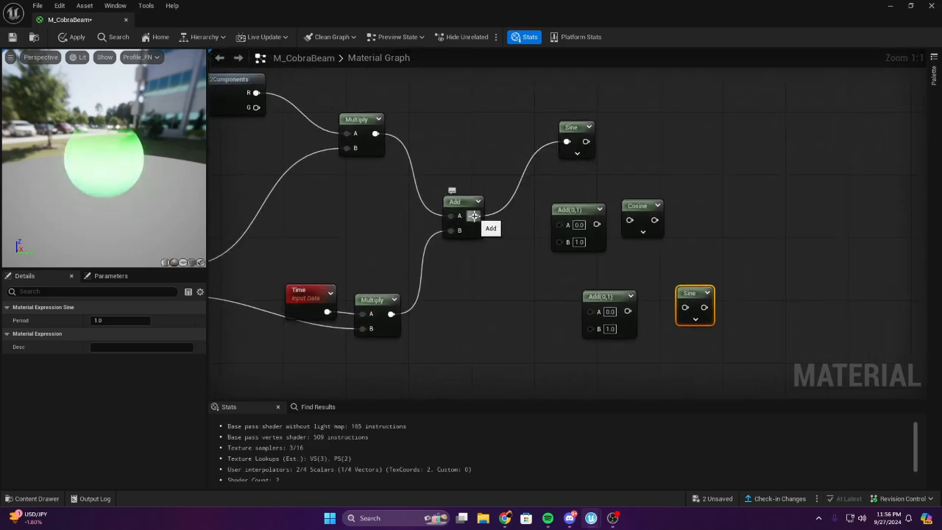
left_click_drag(474, 215, 597, 275)
left_click_drag(607, 315, 607, 314)
left_click_drag(608, 295, 584, 283)
left_click_drag(598, 224, 629, 220)
left_click_drag(605, 290, 685, 307)
Add an AppendMany node with the upper Sine as R, the Cosine as G and the lower Sine as B
right_click(612, 209)
type("app")
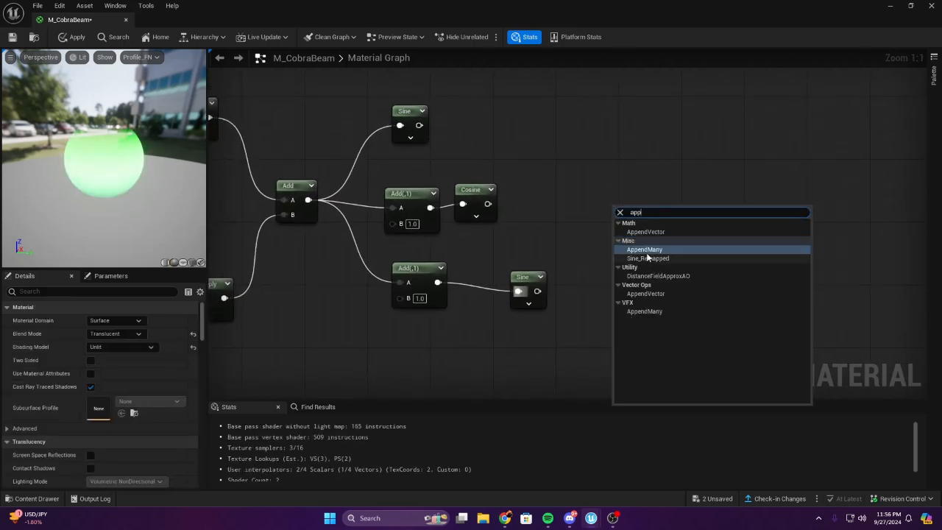
left_click(646, 251)
right_click_drag(507, 159, 535, 172)
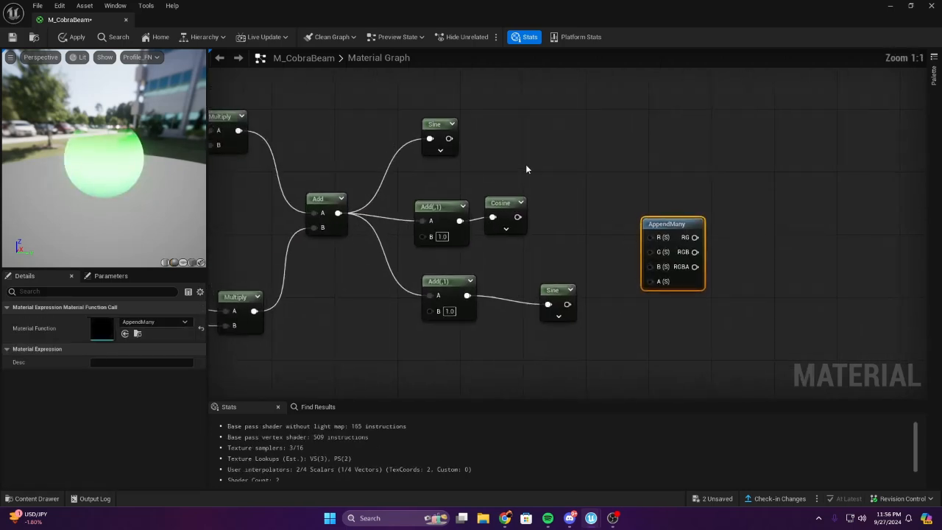
left_click_drag(448, 138, 649, 237)
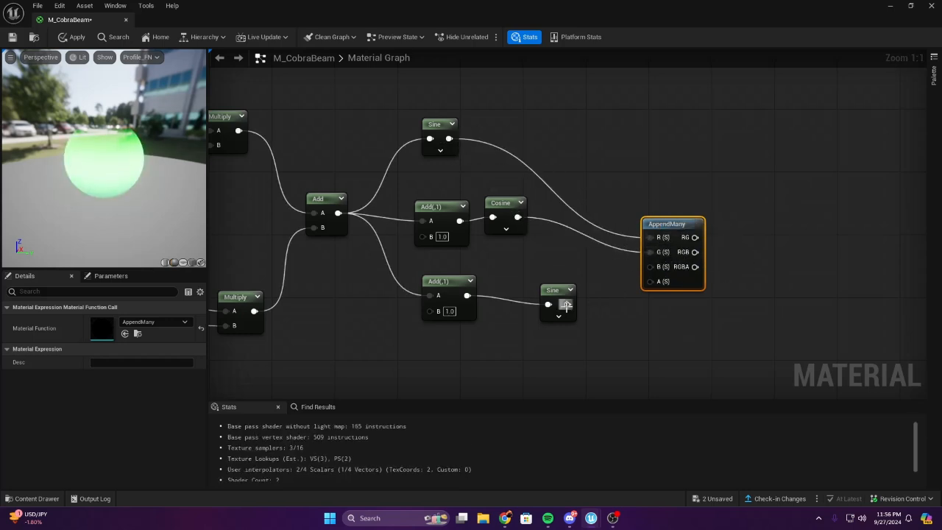
left_click_drag(658, 271, 649, 266)
left_click(749, 252)
Add a Multiply node after AppendMany, feed the RGB output into its A input and expand its preview
right_click_drag(749, 253, 580, 224)
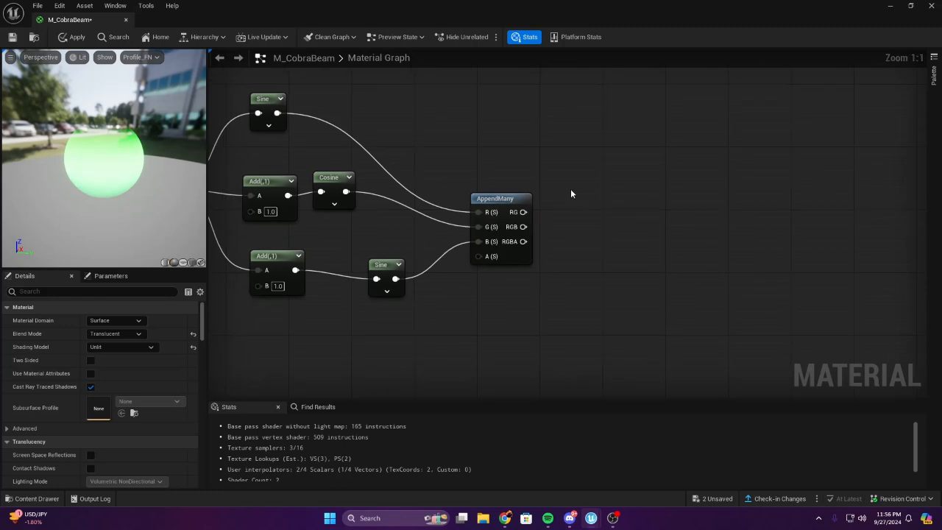
key("m")
left_click(572, 189)
right_click_drag(571, 188, 548, 184)
left_click_drag(500, 224, 653, 192)
left_click(601, 192)
left_click(570, 202)
right_click_drag(562, 203, 735, 209)
Set the B value to 0 on both Add nodes that feed the Cosine and the lower Sine
right_click_drag(529, 184, 465, 208)
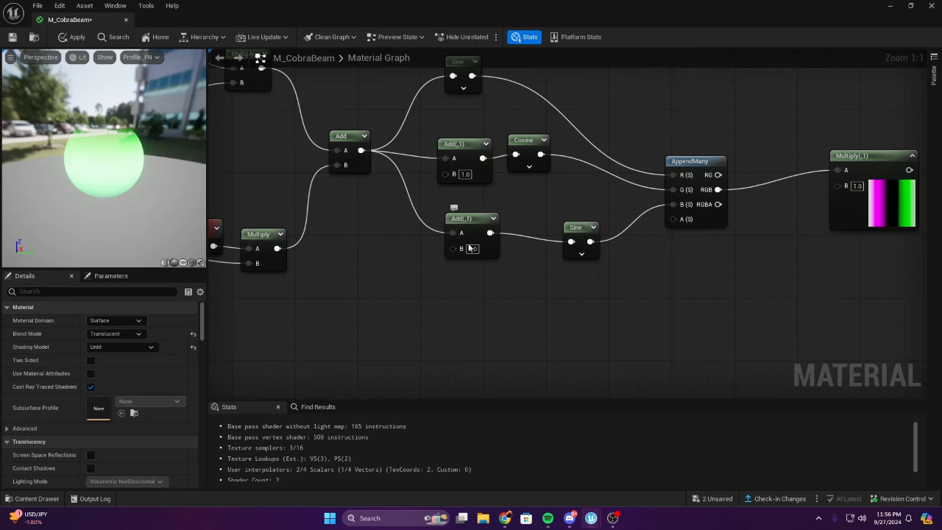
type("0")
key("Return")
left_click(467, 175)
right_click_drag(581, 210, 597, 217)
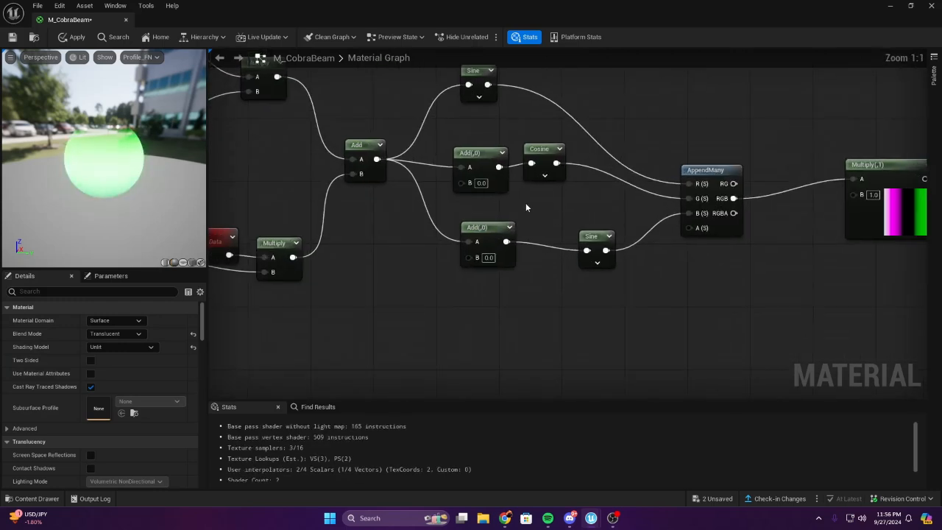
Try a B value of 1 on the Add feeding the Cosine, refreshing the preview on the Multiply after AppendMany
right_click_drag(490, 192, 331, 188)
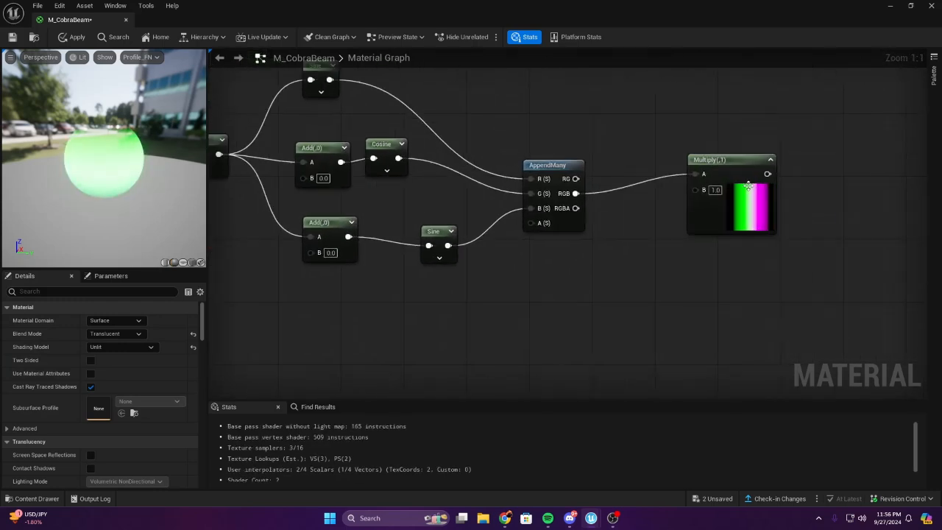
left_click_drag(741, 228, 718, 221)
right_click_drag(353, 192, 453, 179)
type("1")
right_click_drag(590, 194, 489, 203)
left_click(743, 149)
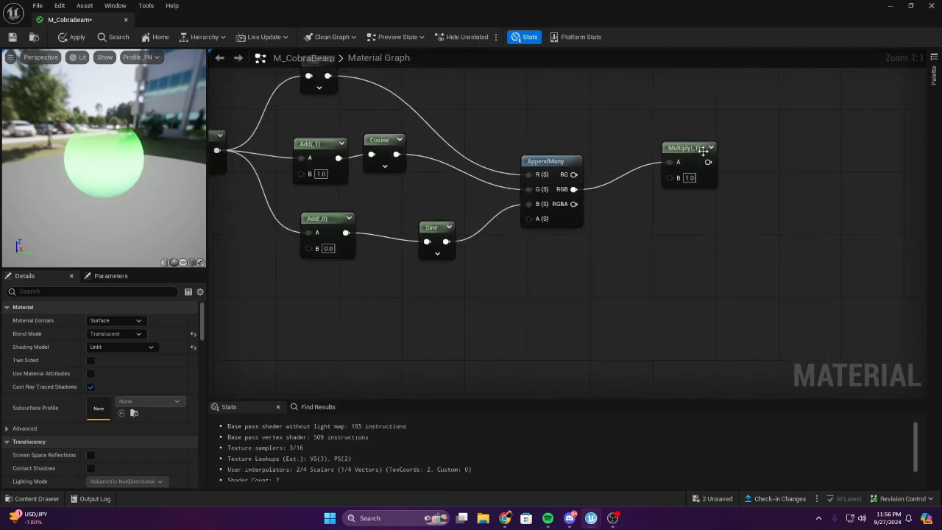
left_click(712, 150)
left_click(712, 147)
Set B to 0.5 on the Add feeding the lower Sine and to 0 on the Add feeding the Cosine
left_click(622, 220)
right_click_drag(337, 241, 436, 242)
left_click(427, 249)
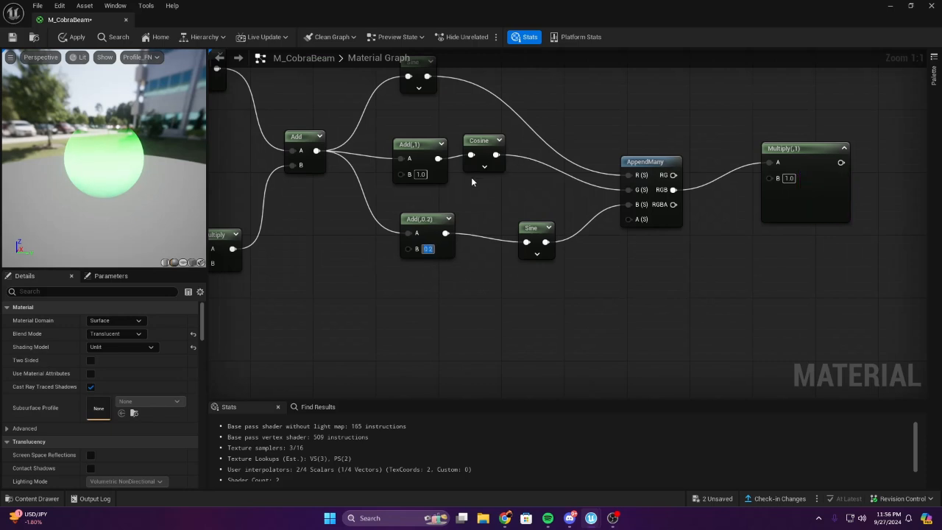
type("0.5")
key("Return")
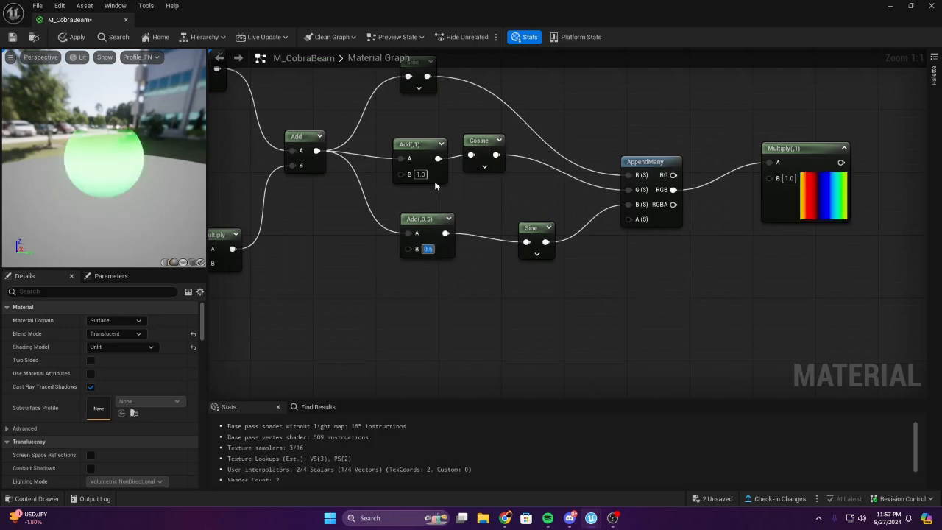
type("0")
key("Return")
Move the Multiply closer to AppendMany and check the material preview
right_click_drag(668, 106, 483, 128)
left_click_drag(618, 181, 586, 196)
left_click(690, 228)
right_click_drag(699, 217, 822, 226)
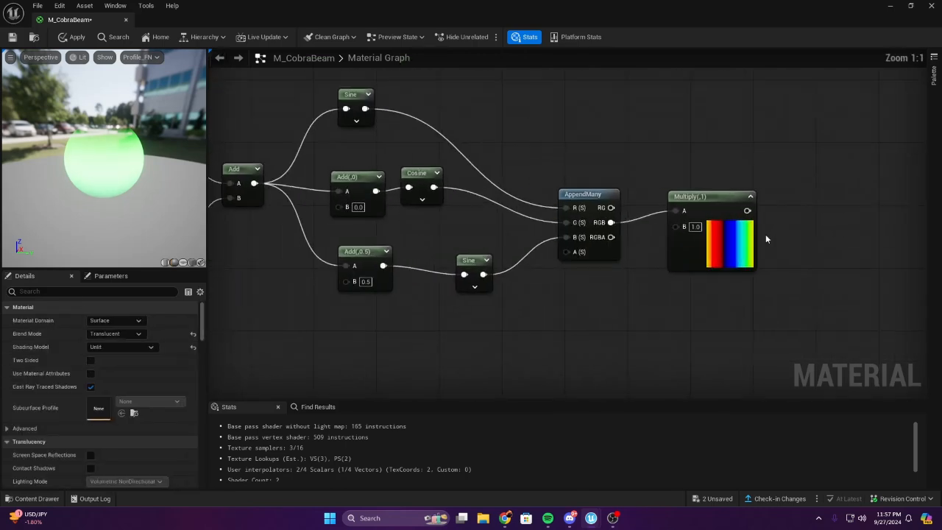
right_click_drag(722, 240, 649, 223)
left_click_drag(133, 194, 105, 162)
Add another Add node below the wave nodes and connect the constant's G channel to its A input
scroll(134, 194, "down", 3)
scroll(524, 240, "down", 1)
right_click_drag(524, 241, 533, 279)
scroll(474, 285, "down", 3)
right_click_drag(474, 284, 613, 185)
scroll(544, 205, "up", 4)
scroll(614, 185, "down", 3)
right_click_drag(375, 251, 615, 286)
scroll(621, 167, "down", 3)
scroll(468, 194, "up", 6)
key("a")
left_click(536, 240)
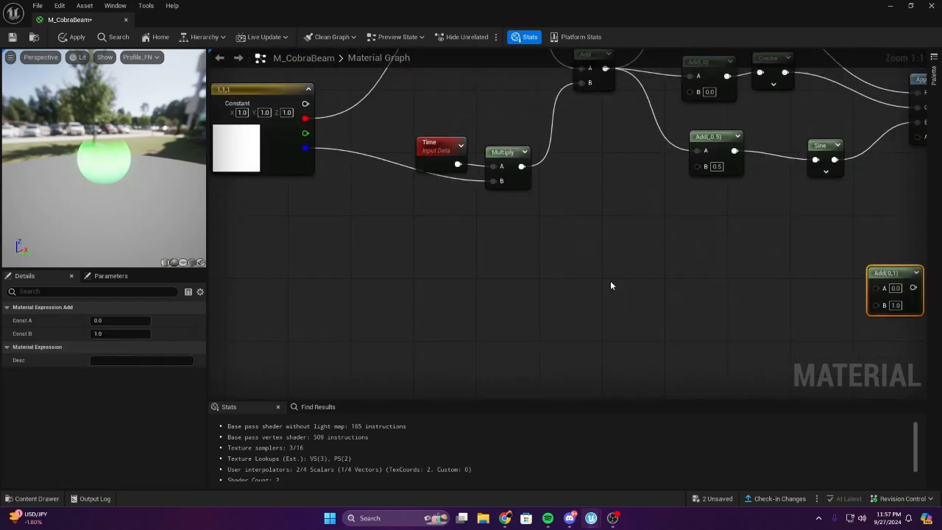
left_click_drag(305, 134, 877, 288)
Set the new Add's B value to 30 and reposition the node below AppendMany
right_click_drag(769, 268, 469, 226)
type("30")
left_click(692, 282)
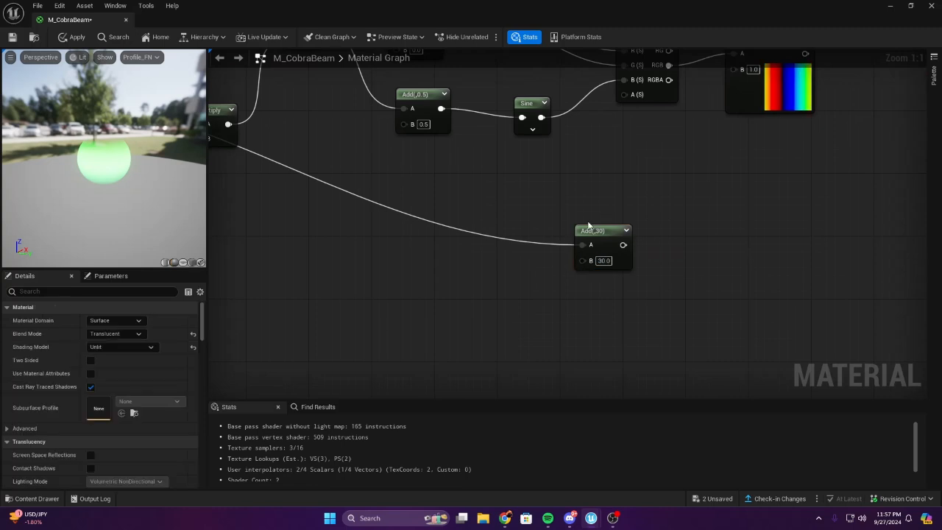
left_click_drag(598, 228, 632, 218)
left_click(641, 207)
right_click_drag(640, 208, 408, 262)
right_click_drag(623, 193, 590, 190)
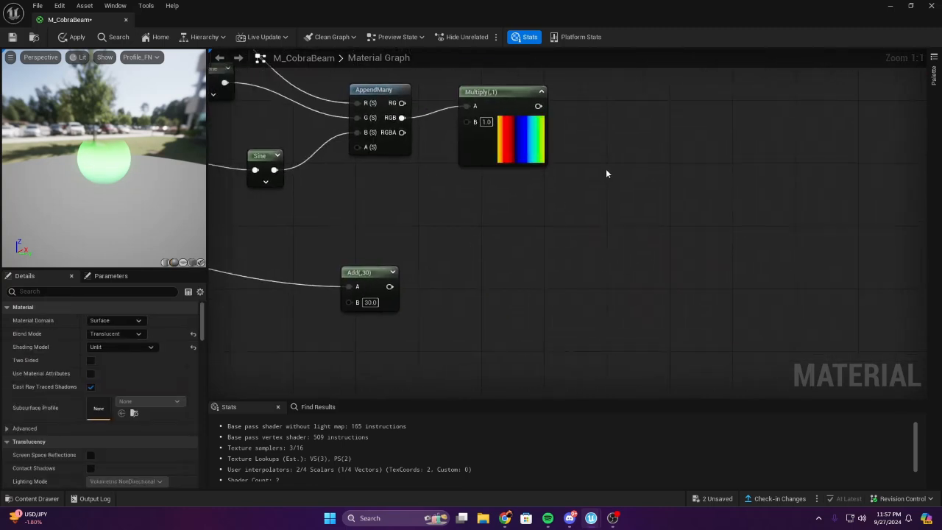
Add a final Multiply with the wave Multiply as A and the G-channel Add as B
right_click_drag(473, 248, 523, 238)
right_click_drag(674, 161, 552, 210)
key("m")
left_click(564, 184)
left_click_drag(318, 323, 573, 223)
left_click_drag(466, 142, 615, 133)
left_click(669, 213)
scroll(561, 224, "down", 4)
scroll(562, 224, "up", 4)
left_click(676, 161)
Create a named reroute declaration from the final Multiply's output and name it WPO
scroll(662, 167, "down", 3)
right_click_drag(599, 200, 352, 209)
scroll(567, 226, "down", 1)
scroll(555, 225, "up", 4)
scroll(351, 209, "down", 2)
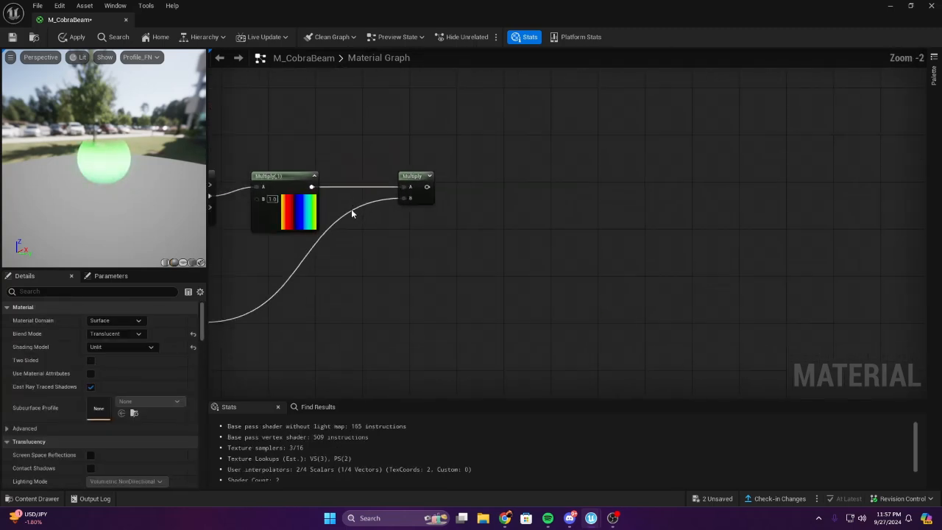
scroll(420, 178, "up", 2)
left_click_drag(422, 168, 534, 169)
type("mam")
key("BackSpace")
key("BackSpace")
key("BackSpace")
type("name")
key("Return")
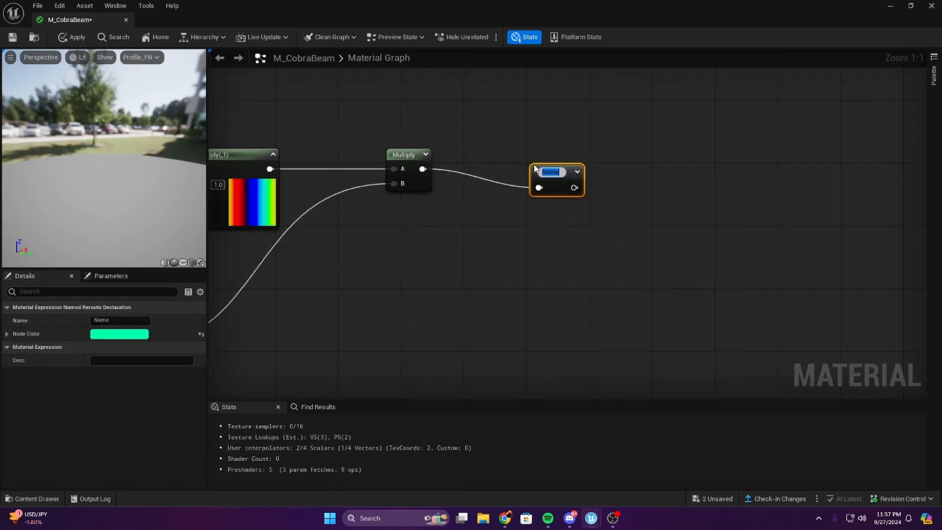
type("WPO")
key("Return")
left_click(440, 108)
Place a WPO reroute node near the material output and connect it to World Position Offset
scroll(441, 121, "down", 3)
right_click_drag(443, 124, 531, 294)
scroll(547, 247, "up", 4)
right_click(531, 205)
type("wpo")
key("Return")
left_click_drag(556, 299, 577, 224)
left_click(628, 268)
Examine the material preview from several angles and trace the wave nodes back through the graph
scroll(629, 267, "down", 3)
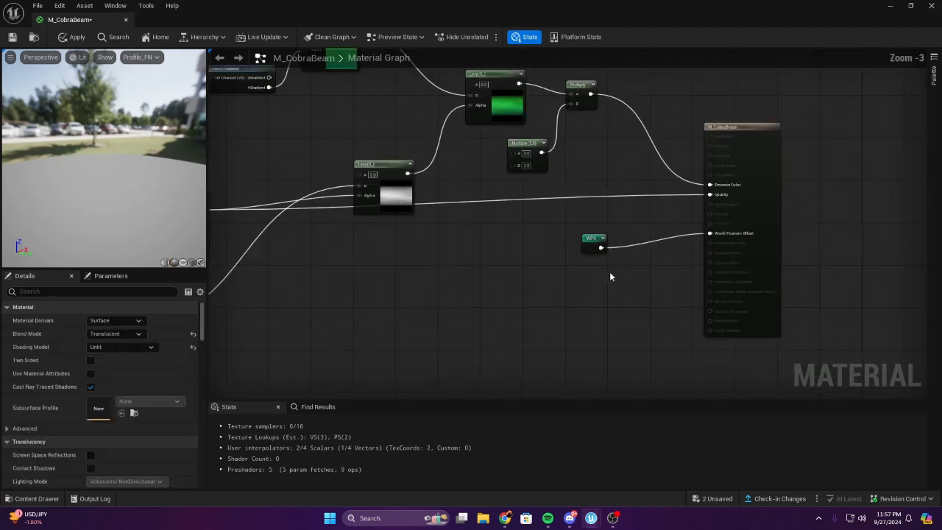
scroll(622, 272, "up", 2)
right_click_drag(622, 272, 459, 216)
left_click_drag(151, 157, 158, 193)
right_click_drag(296, 332, 647, 111)
right_click_drag(266, 225, 368, 166)
scroll(367, 165, "down", 1)
left_click_drag(154, 195, 112, 206)
right_click_drag(221, 287, 449, 208)
scroll(475, 257, "down", 1)
scroll(475, 257, "up", 1)
scroll(537, 228, "up", 2)
right_click_drag(538, 228, 412, 263)
right_click_drag(486, 267, 410, 248)
Set B to 10 on the Add feeding the final Multiply and check the material preview
left_click(411, 292)
right_click_drag(692, 203, 614, 63)
left_click(551, 277)
type("10")
key("Return")
left_click_drag(73, 181, 380, 219)
Try a B value of 100 on the G-channel Add, orbiting the material preview to judge the deformation
right_click_drag(559, 265, 546, 189)
type("100")
key("Return")
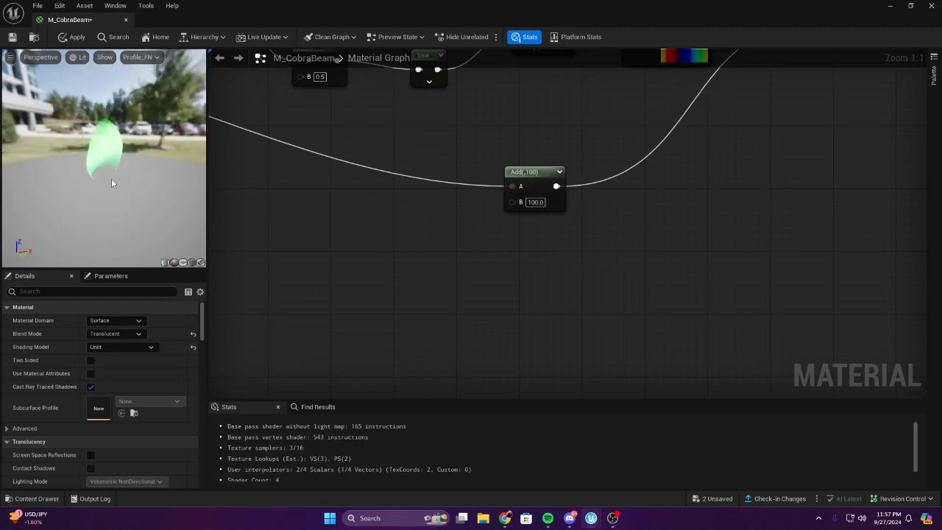
left_click(534, 223)
left_click_drag(177, 202, 130, 197)
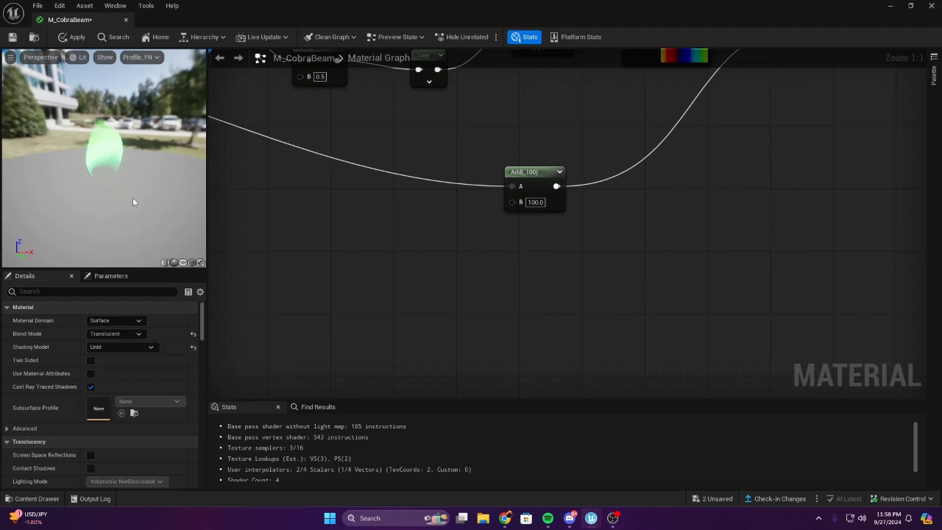
Reduce the G-channel Add's B value to 10
left_click(532, 203)
type("10")
key("Return")
right_click_drag(628, 222, 651, 267)
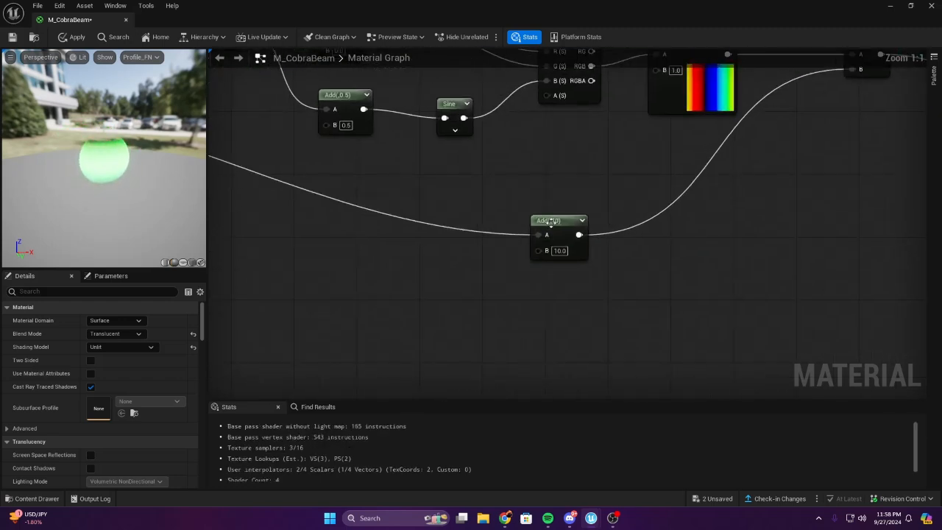
scroll(623, 187, "down", 8)
scroll(593, 226, "up", 3)
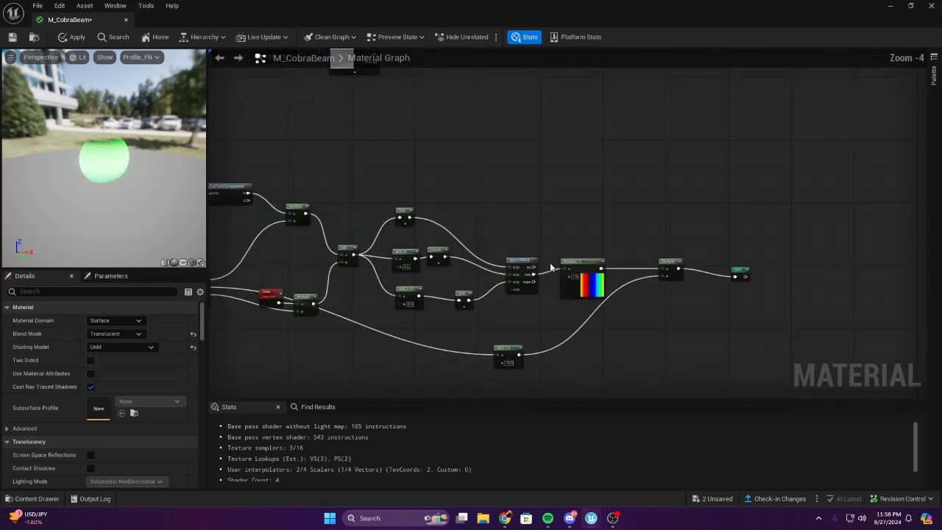
Move the WPO node up and away from the last Multiply to make room for more nodes
left_click_drag(131, 170, 99, 151)
scroll(539, 150, "down", 2)
right_click_drag(585, 125, 515, 202)
scroll(515, 203, "up", 4)
right_click_drag(617, 346, 332, 172)
scroll(213, 192, "up", 2)
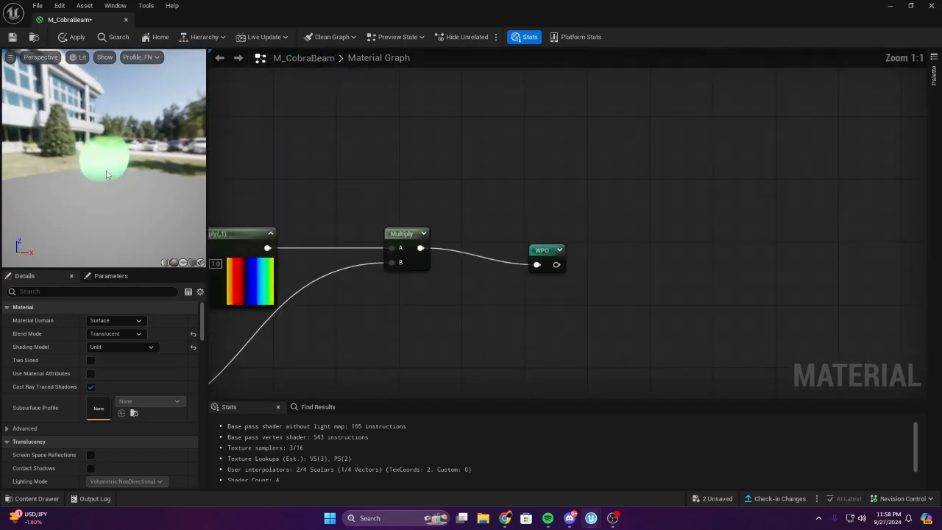
right_click_drag(337, 242, 363, 175)
left_click_drag(436, 190, 559, 151)
left_click(349, 138)
Add a Constant3Vector in the empty space above the wave nodes
scroll(349, 138, "down", 1)
right_click_drag(349, 138, 642, 348)
scroll(486, 224, "up", 1)
key("3")
left_click(474, 229)
right_click_drag(475, 232, 356, 195)
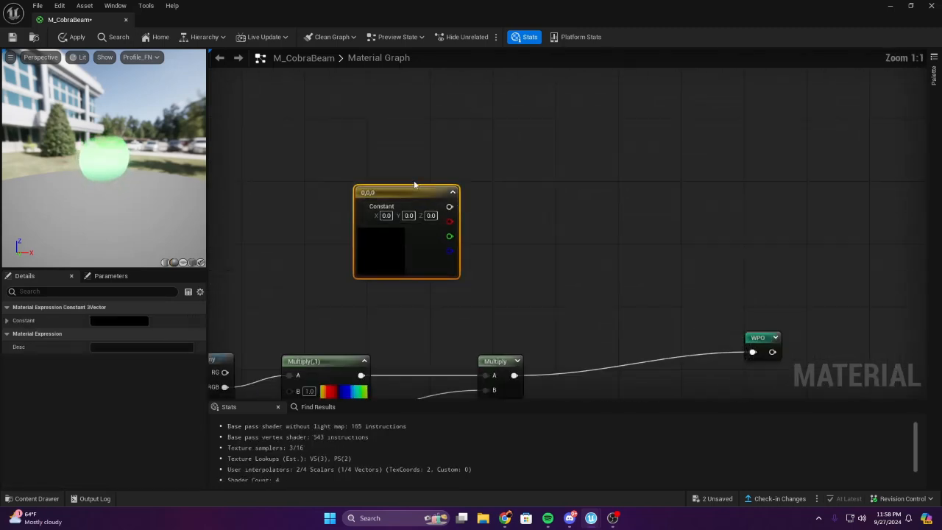
Add a Time node above the constant vector and feed it into a new Sine node
left_click(431, 158)
right_click_drag(404, 153, 463, 215)
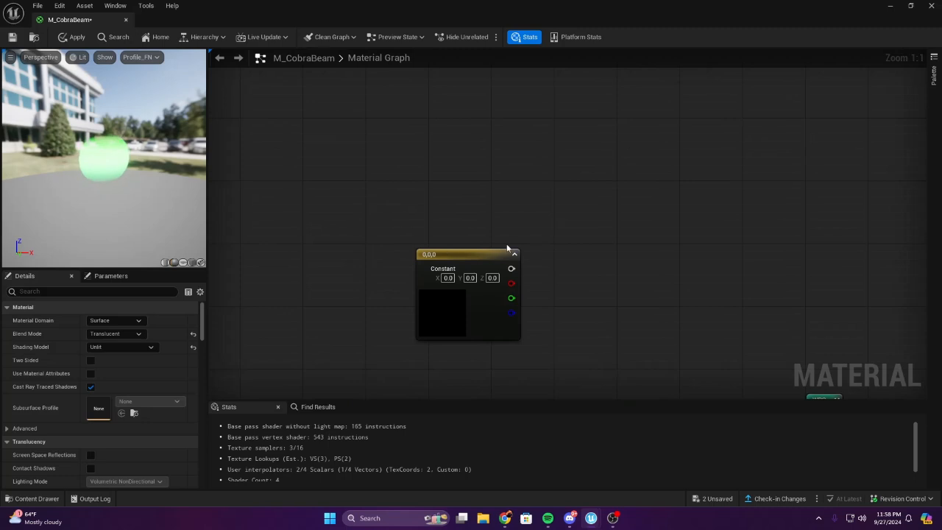
right_click_drag(531, 247, 484, 178)
right_click_drag(396, 186, 482, 228)
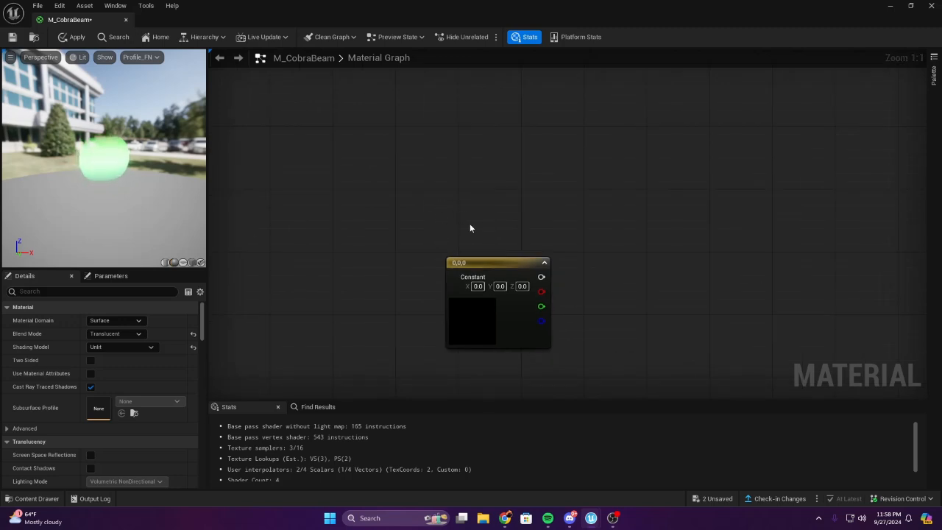
right_click_drag(423, 174, 485, 194)
right_click(485, 191)
type("time")
key("Return")
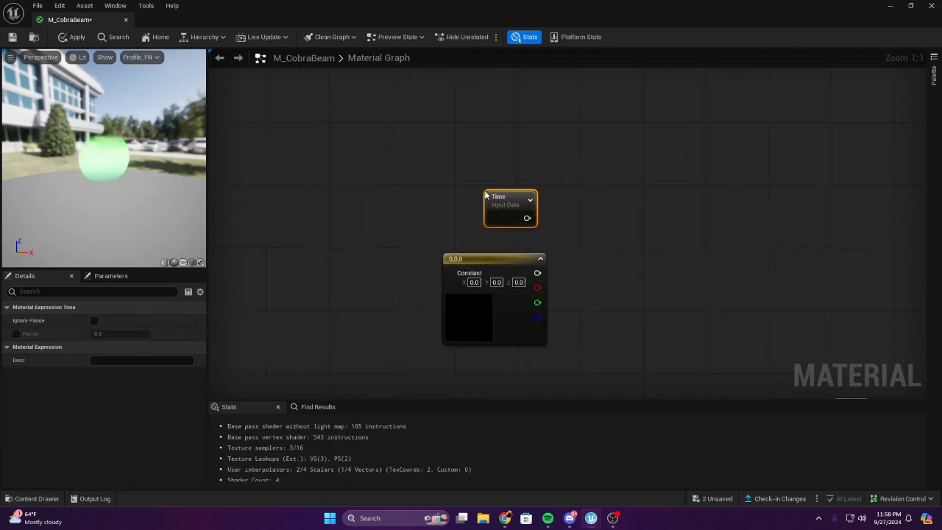
left_click_drag(600, 212, 604, 209)
type("sin")
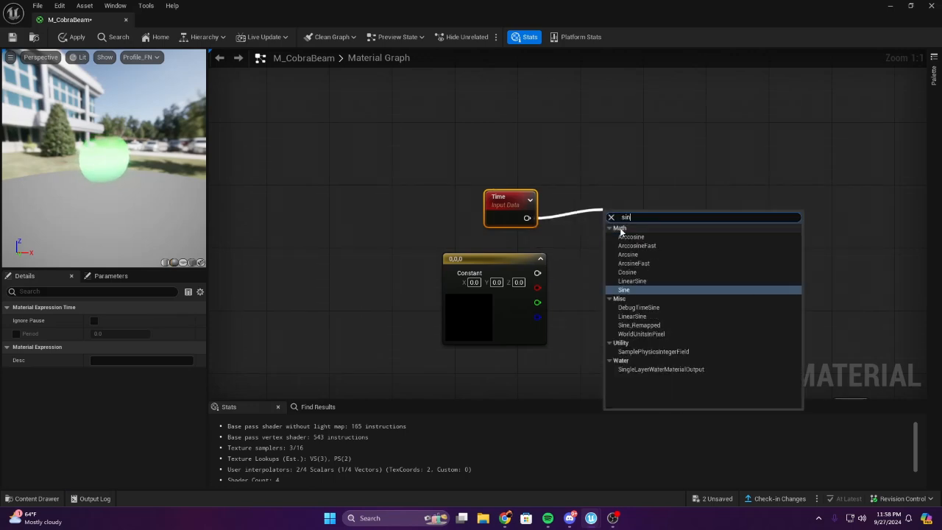
key("Return")
Add a Multiply node with the Sine output in A and the constant vector in B
right_click_drag(706, 269, 683, 225)
left_click(588, 253)
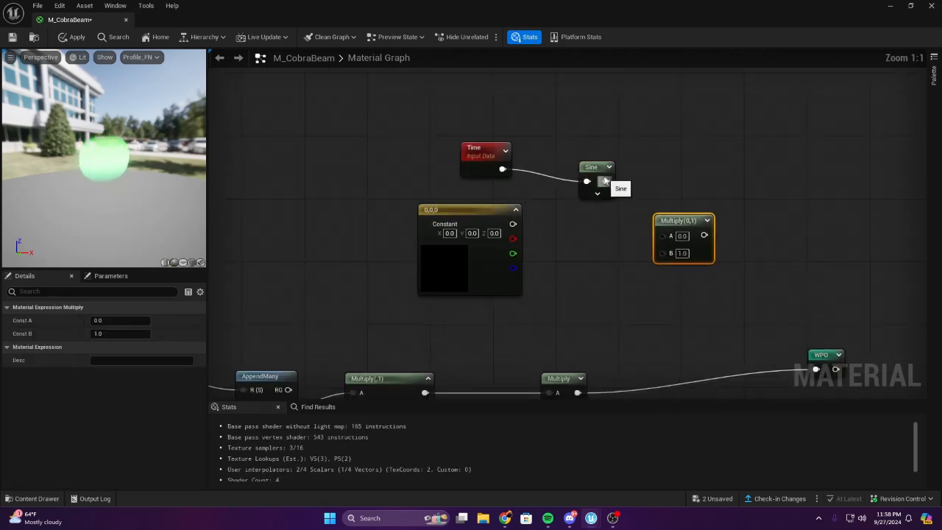
left_click_drag(681, 248, 663, 236)
left_click_drag(512, 222, 662, 251)
right_click_drag(464, 235, 501, 232)
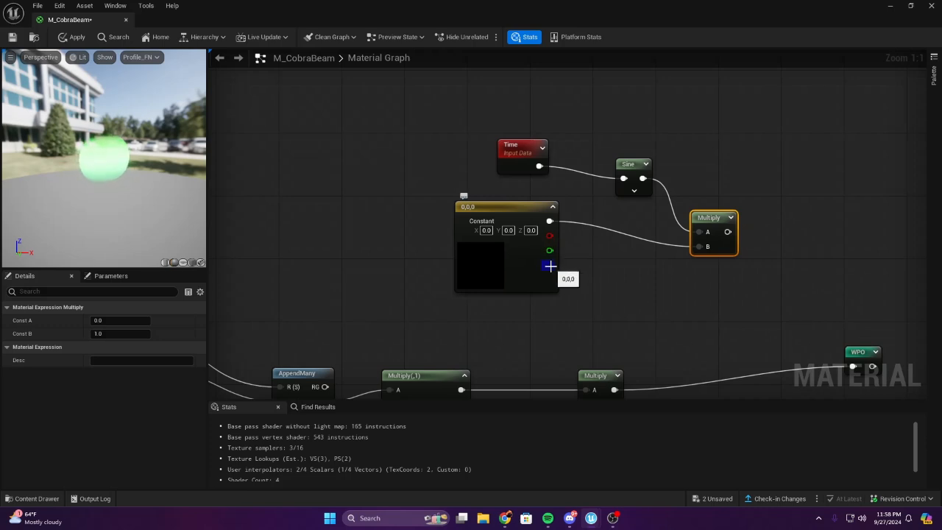
Set the constant vector's Z value to 100
right_click_drag(550, 269, 521, 265)
scroll(521, 264, "down", 2)
scroll(521, 263, "up", 2)
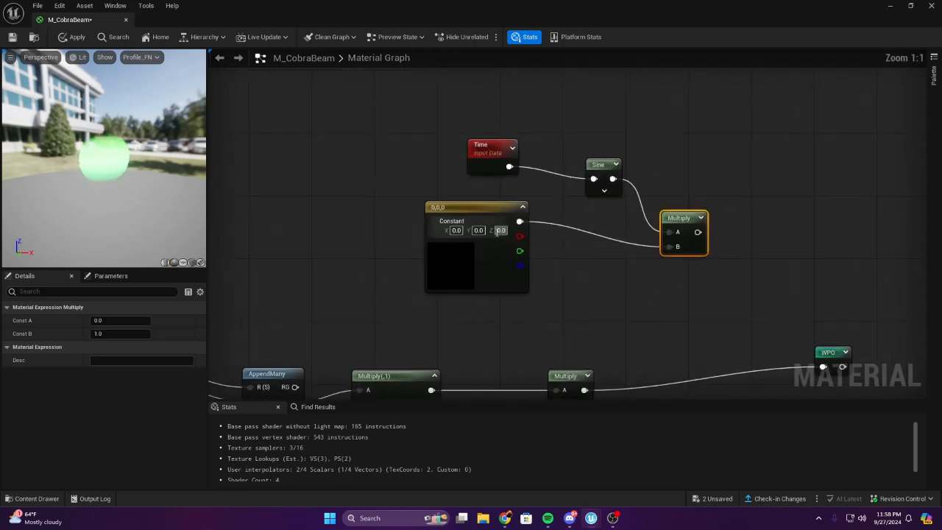
type("100")
key("Return")
right_click_drag(498, 247, 529, 227)
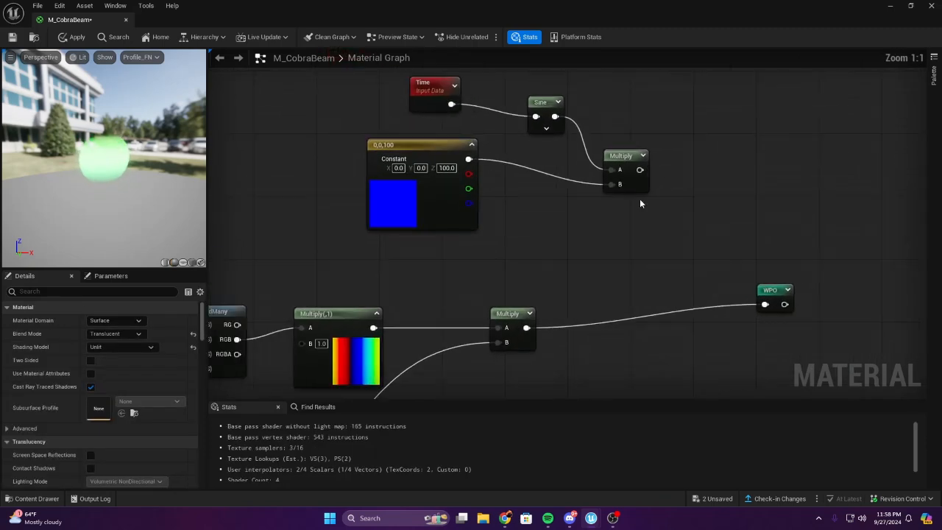
Add an Add node combining the new Multiply in A with the wave chain's Multiply in B
right_click_drag(697, 234, 603, 237)
key("a")
left_click(602, 237)
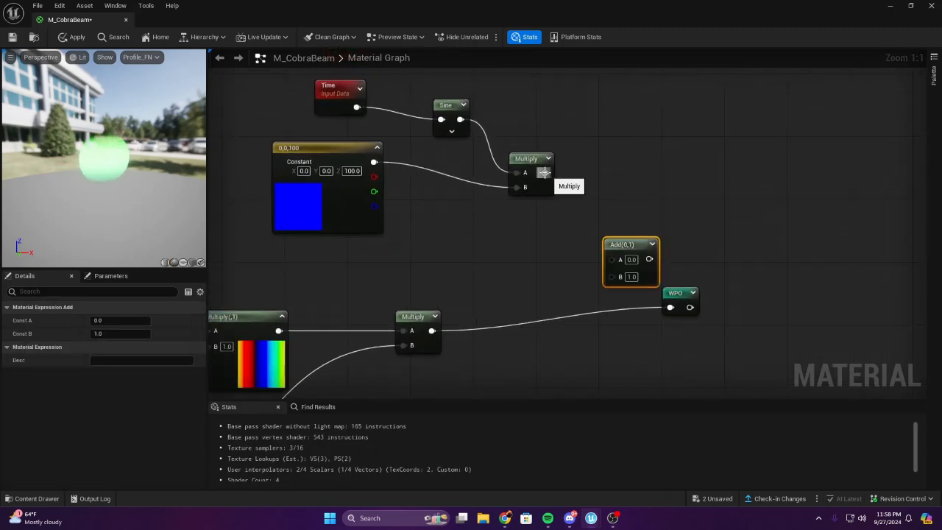
left_click_drag(432, 330, 611, 273)
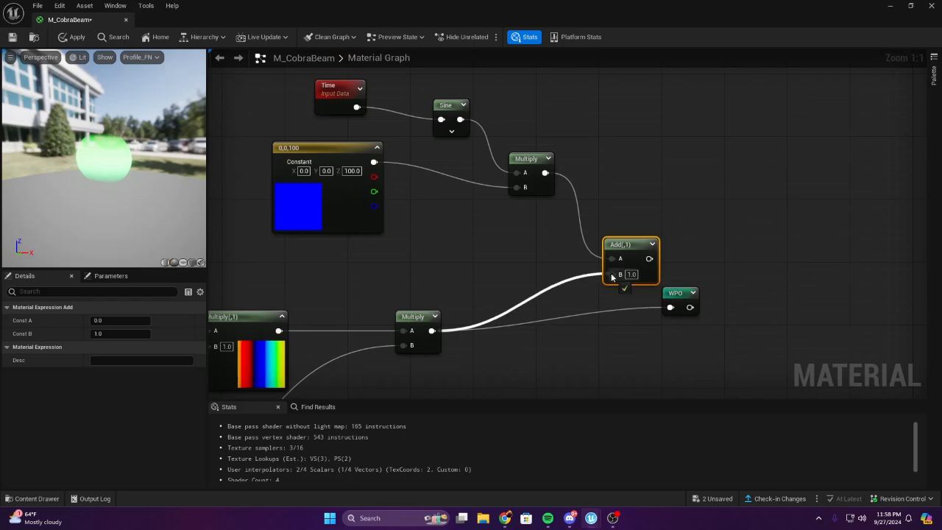
Reposition the WPO node beside the Add and feed it from the Add output
left_click_drag(689, 306, 705, 282)
left_click_drag(677, 289, 708, 265)
left_click_drag(636, 258, 708, 286)
left_click(609, 312)
Adjust the Period of the Sine that drives the constant vector's offset
right_click_drag(492, 300, 531, 283)
right_click_drag(435, 210, 487, 286)
left_click(542, 183)
left_click(120, 319)
left_click(301, 233)
Check the motion in the material preview and lower the constant vector's Z value to 50
right_click_drag(307, 230, 346, 269)
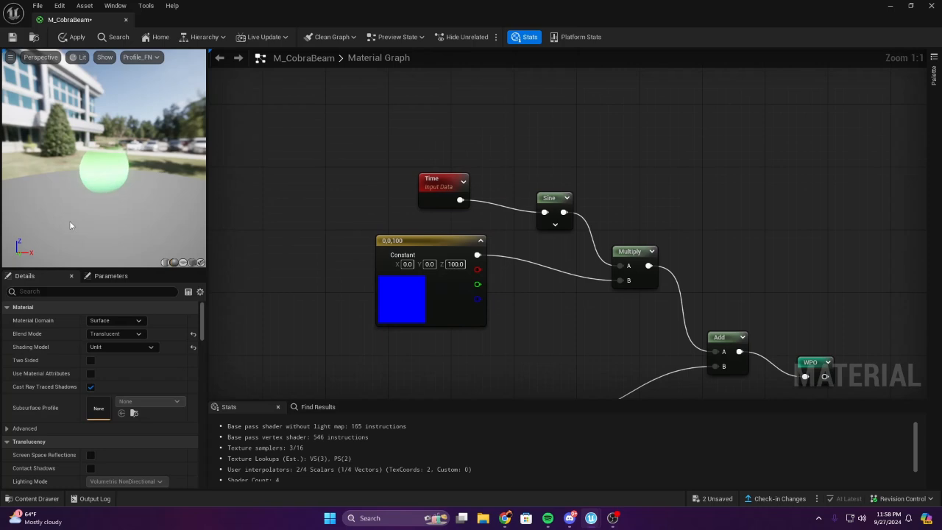
left_click_drag(152, 217, 151, 217)
type("50")
key("Return")
right_click_drag(525, 272, 467, 277)
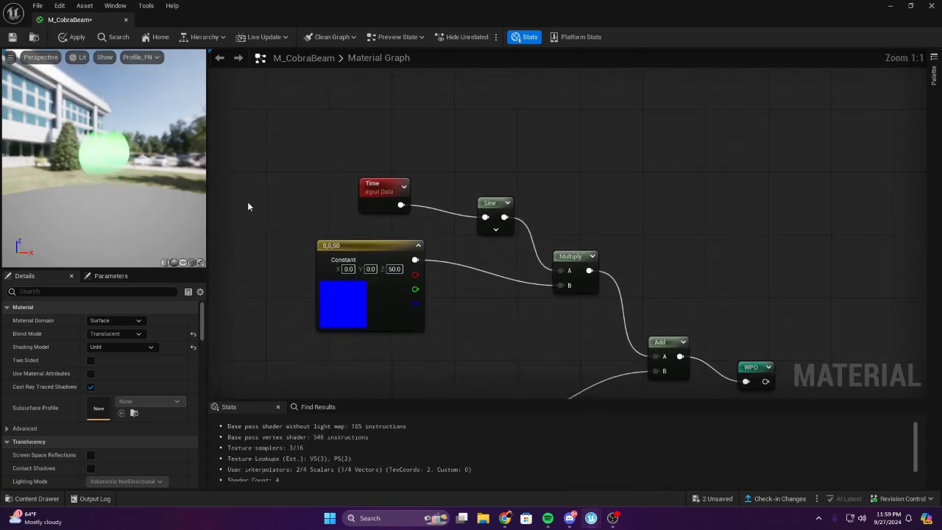
Set the Period of the Sine driving the Z offset to 5
left_click_drag(136, 172, 148, 176)
scroll(318, 239, "down", 1)
right_click_drag(318, 239, 510, 68)
scroll(490, 97, "up", 1)
right_click_drag(448, 120, 312, 258)
left_click(547, 167)
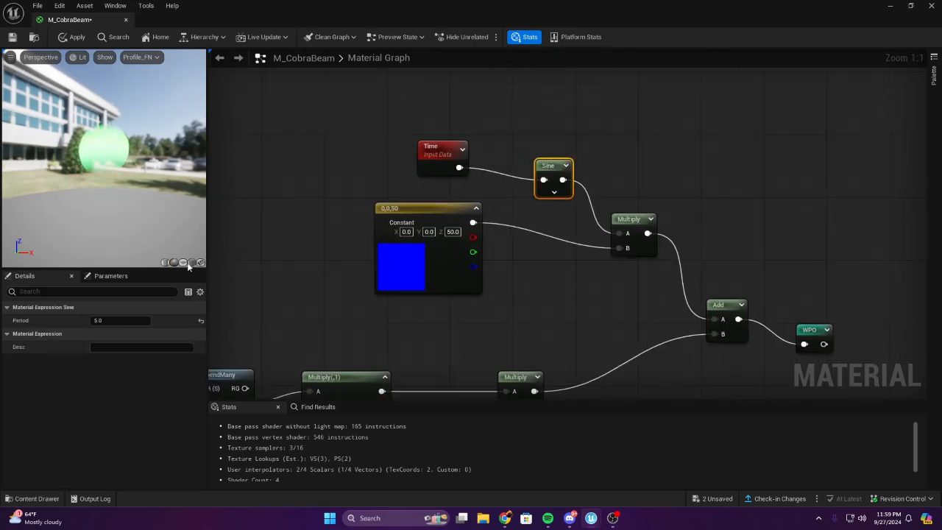
left_click(284, 243)
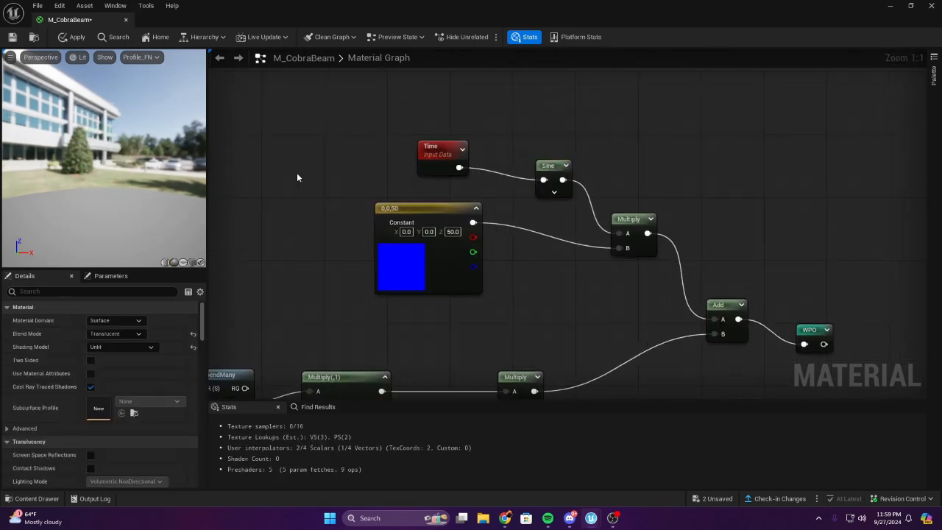
Examine the combined motion in the material preview from several angles and review the connected offset nodes
left_click_drag(147, 177, 202, 210)
right_click_drag(281, 256, 233, 229)
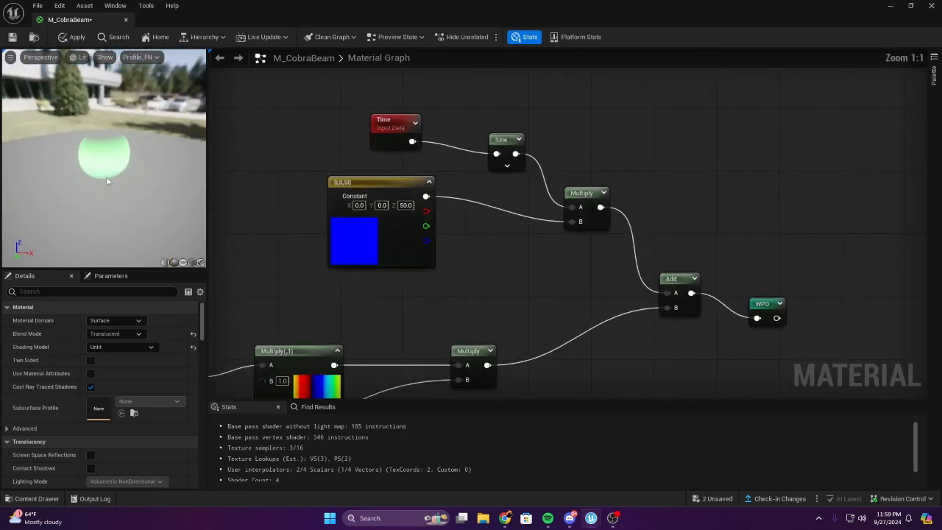
left_click_drag(117, 187, 74, 184)
left_click_drag(110, 157, 96, 156)
right_click_drag(379, 290, 542, 184)
right_click_drag(422, 219, 500, 173)
right_click_drag(355, 356, 306, 279)
scroll(307, 279, "down", 2)
scroll(451, 114, "up", 2)
right_click_drag(451, 115, 368, 309)
scroll(370, 310, "down", 3)
scroll(522, 336, "up", 3)
right_click_drag(551, 340, 261, 250)
Add a second Constant3Vector near the Z offset nodes
left_click_drag(459, 218, 538, 227)
scroll(471, 188, "down", 3)
right_click_drag(397, 144, 491, 195)
scroll(487, 262, "up", 3)
key("3")
left_click(505, 178)
scroll(461, 191, "down", 3)
scroll(515, 214, "up", 2)
left_click_drag(488, 244, 473, 223)
Move the second constant vector above the Multiply and Add nodes and set its Y value to 25
left_click(344, 165)
right_click_drag(345, 164, 586, 165)
right_click_drag(730, 237, 673, 242)
left_click_drag(685, 211, 629, 179)
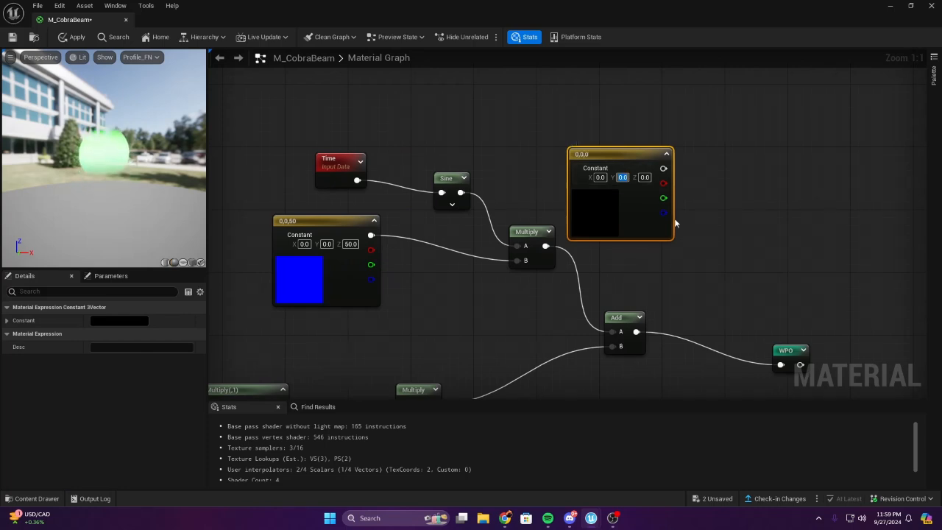
type("25")
key("Return")
Reposition the 0,25,0 vector above the Z offset branch
left_click_drag(621, 211, 533, 147)
left_click(668, 170)
right_click_drag(587, 179, 603, 262)
left_click_drag(539, 225, 530, 193)
left_click_drag(707, 212, 715, 217)
Add a third Constant3Vector beside the second one and set its Y value to 25
right_click_drag(698, 158, 612, 194)
key("3")
left_click(612, 194)
type("25")
key("Return")
scroll(578, 154, "down", 5)
scroll(606, 278, "up", 4)
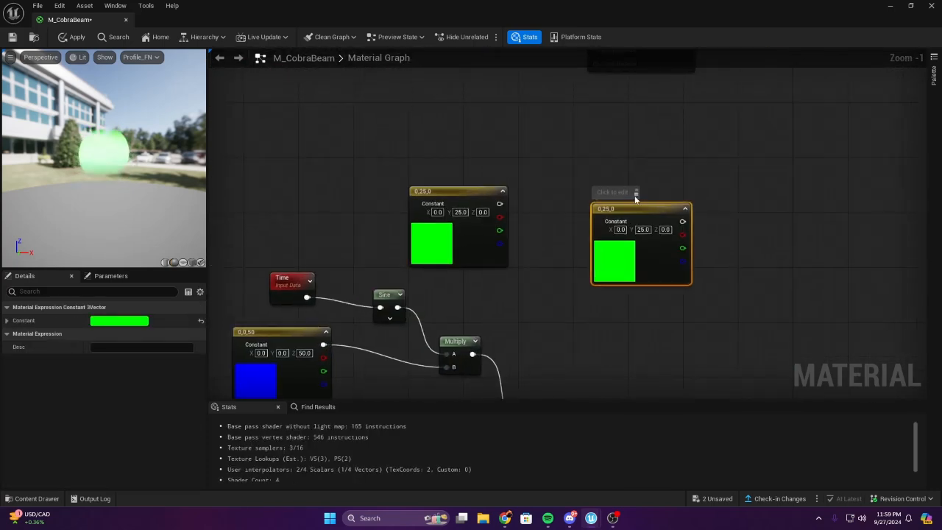
left_click(637, 192)
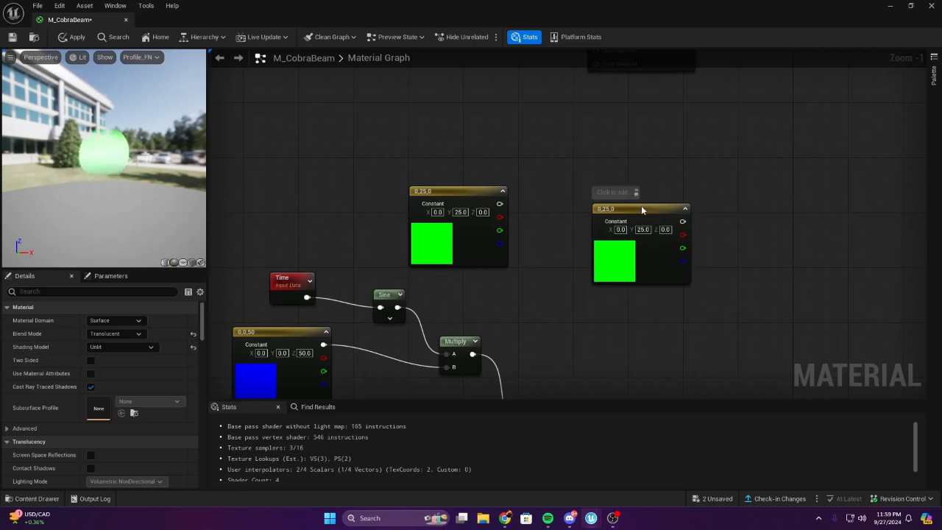
right_click(640, 210)
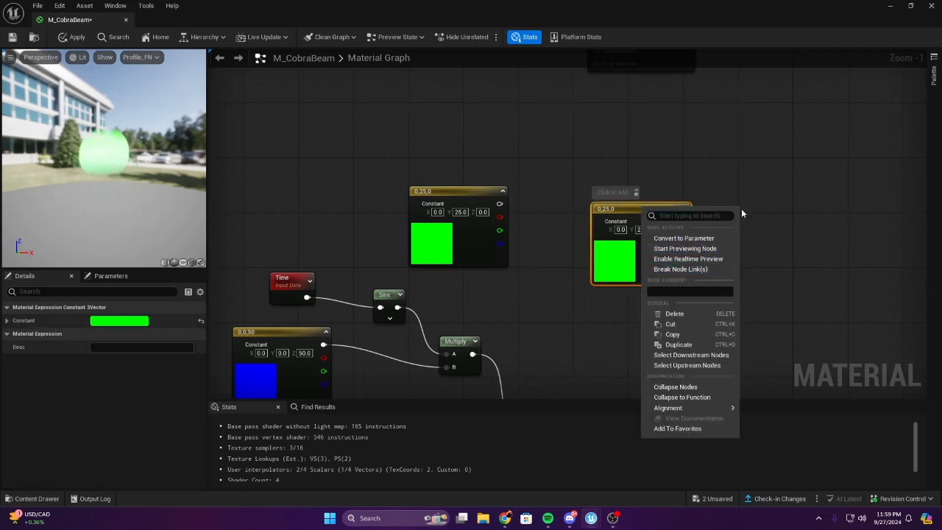
left_click(770, 259)
scroll(789, 251, "up", 1)
right_click_drag(789, 251, 741, 271)
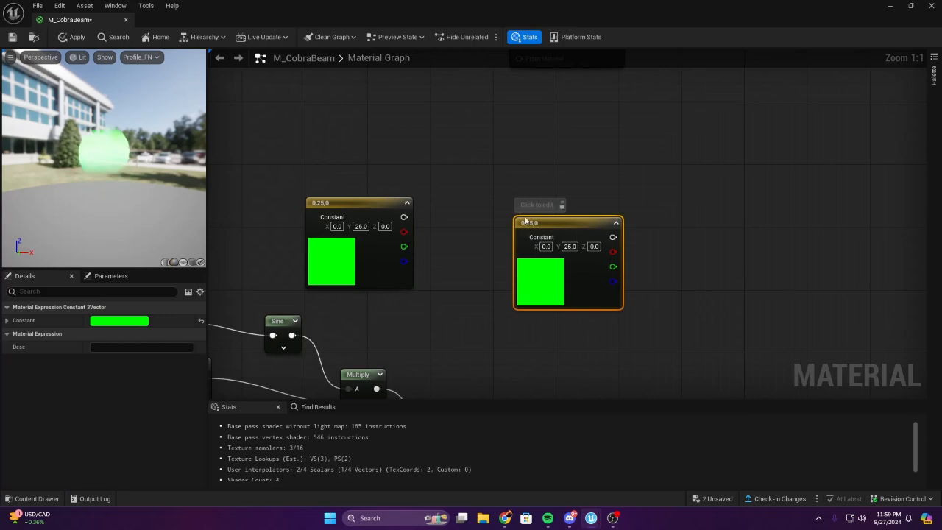
Change the third constant vector to X 25 and Y 0
right_click_drag(576, 206, 572, 135)
type("2")
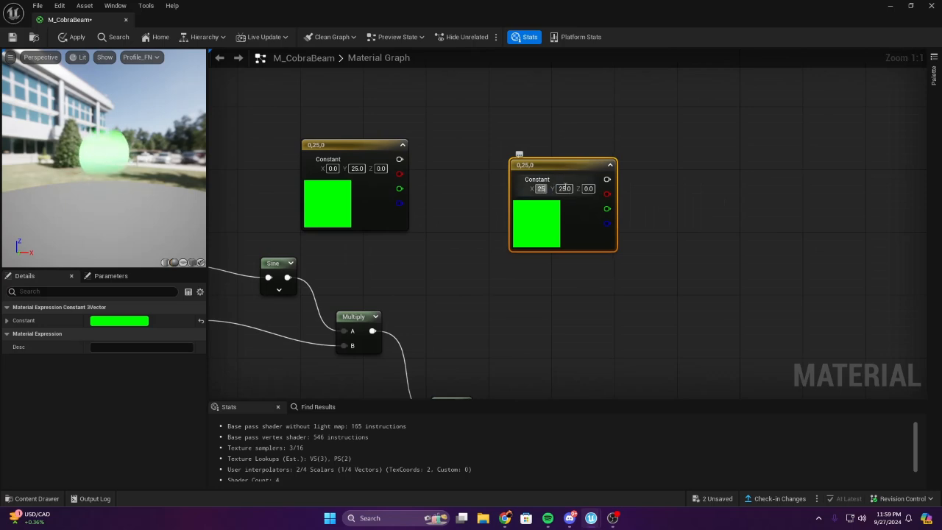
type("5")
left_click(568, 189)
type("0")
key("Return")
Nudge the green 0,25,0 and blue 0,0,50 vectors slightly within the offset layout
left_click(861, 256)
scroll(716, 270, "down", 4)
right_click_drag(716, 270, 708, 182)
scroll(642, 217, "down", 3)
scroll(643, 218, "up", 4)
right_click_drag(643, 218, 753, 262)
scroll(647, 235, "up", 1)
scroll(647, 235, "down", 1)
right_click_drag(648, 234, 611, 229)
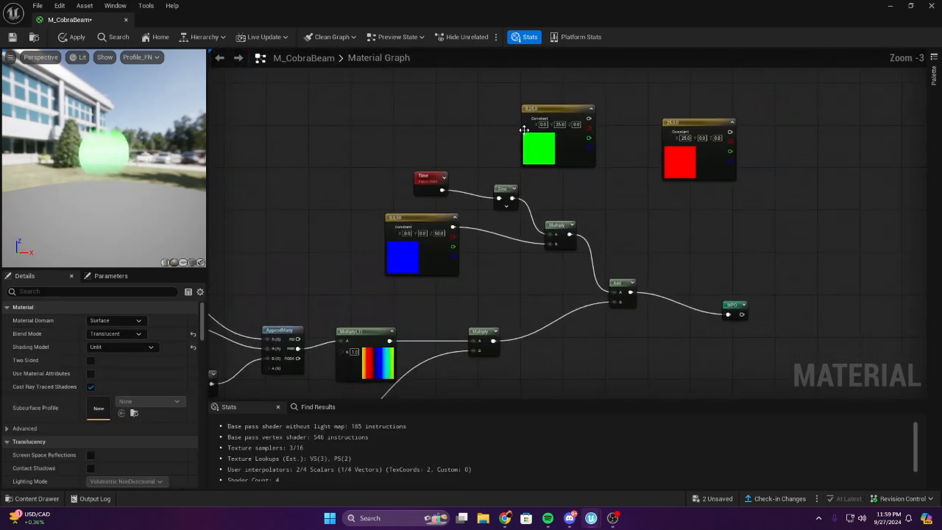
mouse_move(550, 147)
left_mouse_down()
mouse_move(599, 342)
mouse_move(547, 154)
left_mouse_up()
left_click_drag(405, 261, 408, 257)
Select the world position offset network and move it farther below the rest of the material graph
right_click_drag(300, 296, 727, 229)
scroll(727, 228, "down", 1)
left_click(715, 209)
scroll(514, 199, "down", 2)
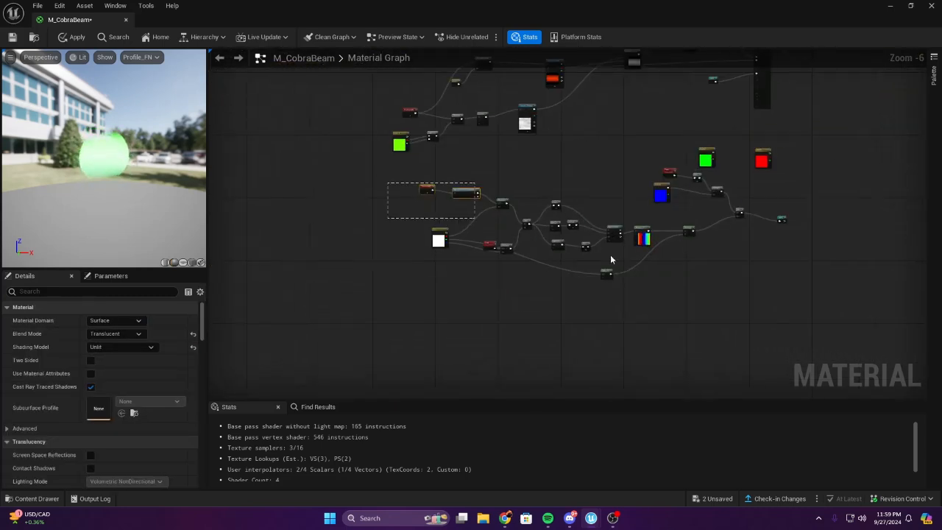
left_click_drag(785, 318, 792, 318)
left_click_drag(781, 219, 733, 275)
left_click(675, 206)
Move the Time node back beside its Sine, just above the 0,0,50 vector
scroll(675, 207, "up", 4)
left_click_drag(700, 86, 553, 249)
left_click(700, 193)
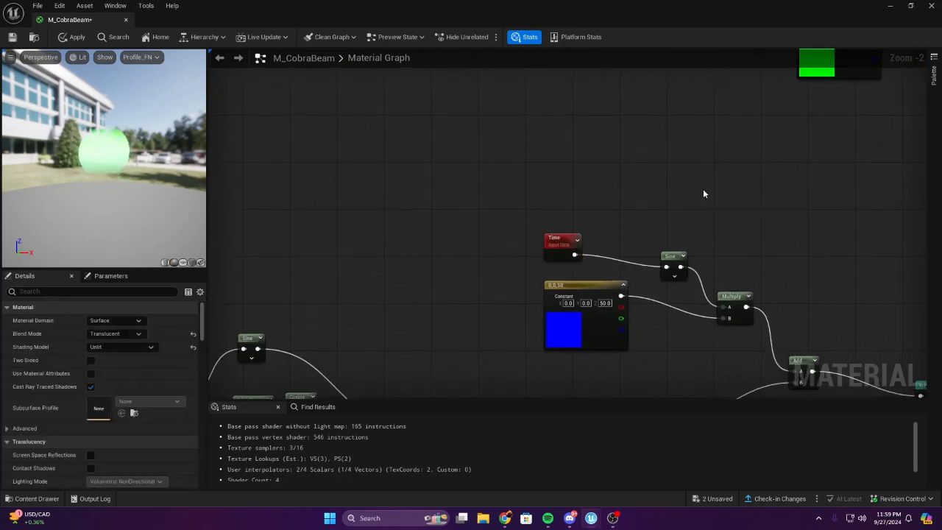
Bring the 0,25,0 and 25,0,0 vectors down closer to the relocated Z offset branch
right_click_drag(912, 99, 589, 224)
scroll(628, 220, "up", 1)
left_click_drag(494, 196, 512, 295)
right_click_drag(751, 192, 626, 90)
left_click_drag(555, 101, 588, 214)
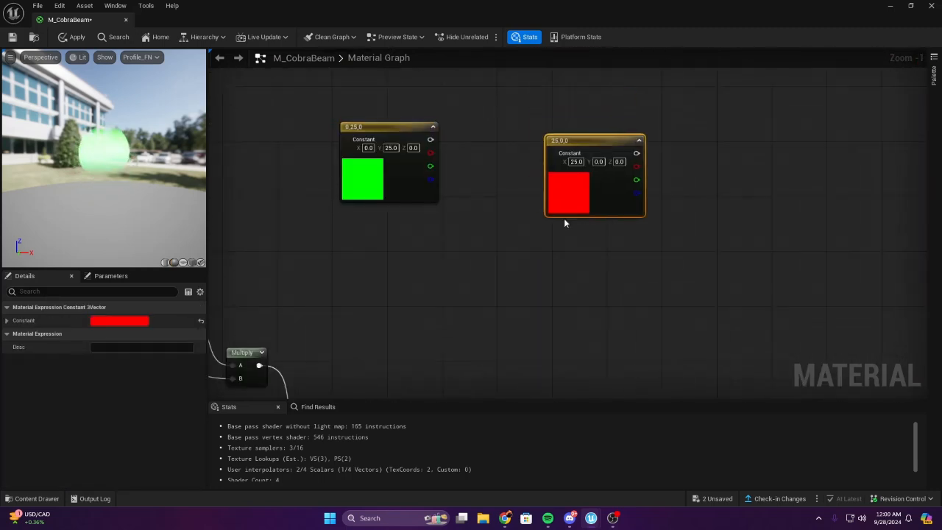
left_click(472, 286)
scroll(472, 285, "down", 1)
right_click_drag(473, 285, 679, 292)
scroll(680, 293, "up", 2)
left_click_drag(565, 159, 449, 198)
left_click(442, 93)
right_click_drag(442, 92, 630, 202)
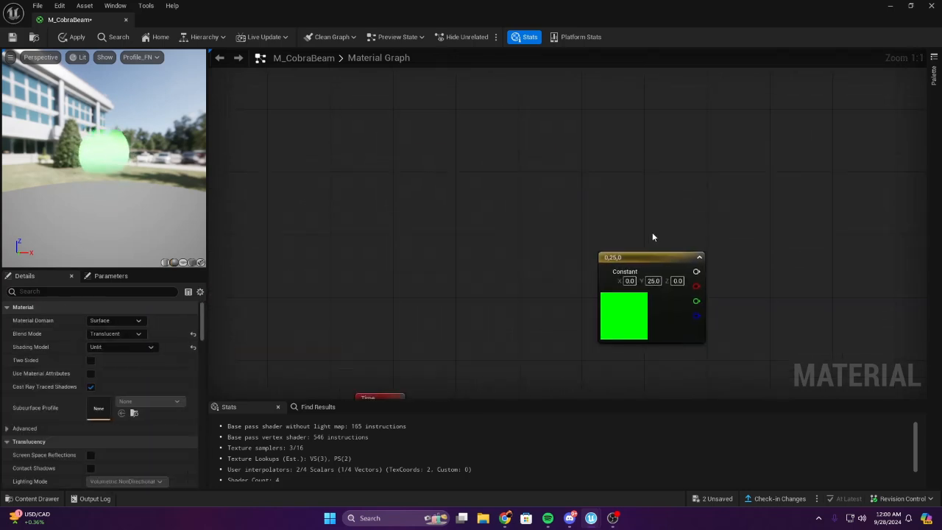
Add a Sine node and a Time node above the 0,25,0 vector for the Y offset
right_click_drag(782, 265, 677, 198)
right_click_drag(667, 166, 544, 188)
right_click(597, 151)
type("sine")
key("Return")
left_click(641, 154)
right_click(439, 158)
type("time")
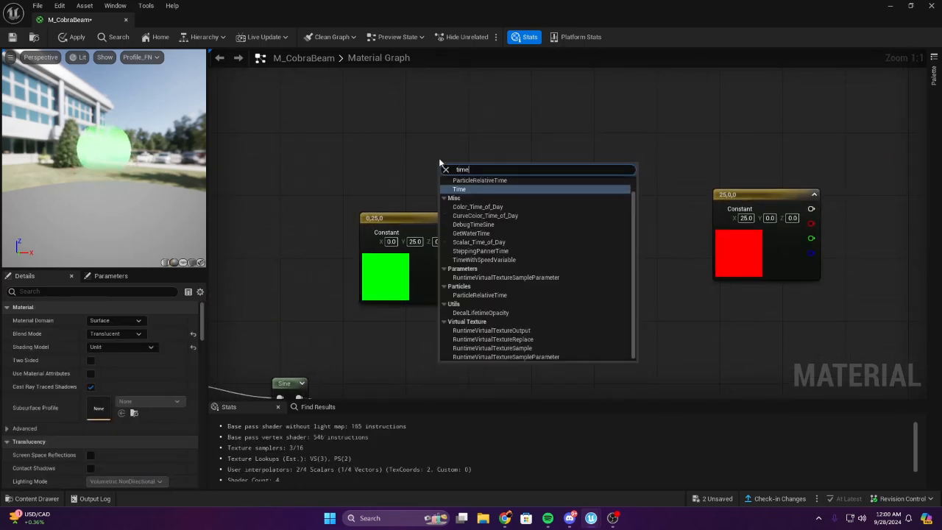
key("Return")
right_click_drag(480, 189, 458, 181)
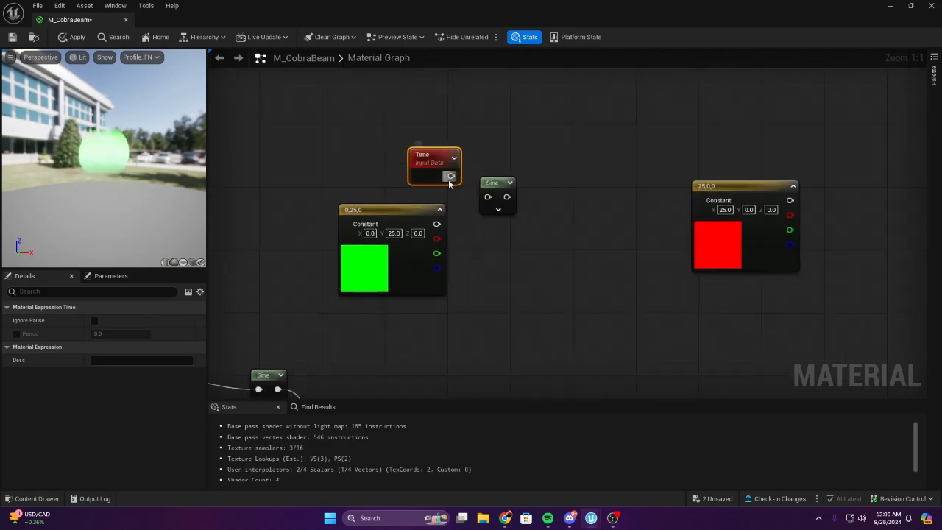
Wire the Time node into the Y branch's Sine and into a new Sine placed above the 25,0,0 vector
left_click_drag(495, 208, 488, 196)
left_click(587, 147)
left_click_drag(527, 169, 610, 145)
type("sine")
key("Return")
right_click_drag(630, 153, 615, 153)
left_click_drag(615, 154, 844, 143)
left_click(765, 166)
right_click_drag(488, 297, 577, 216)
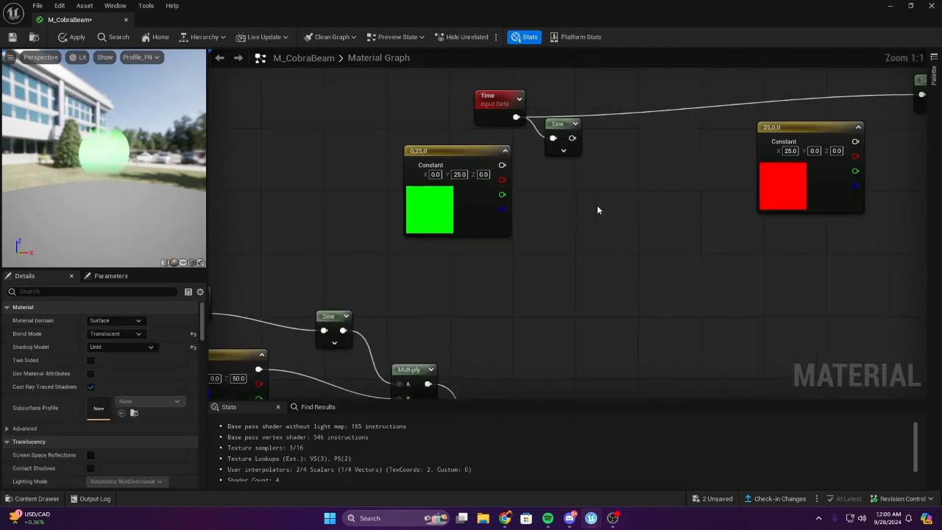
Add a Multiply node combining the Y branch's Sine with the 0,25,0 vector
left_click(591, 194)
left_click_drag(593, 233, 599, 231)
left_click_drag(572, 137, 600, 213)
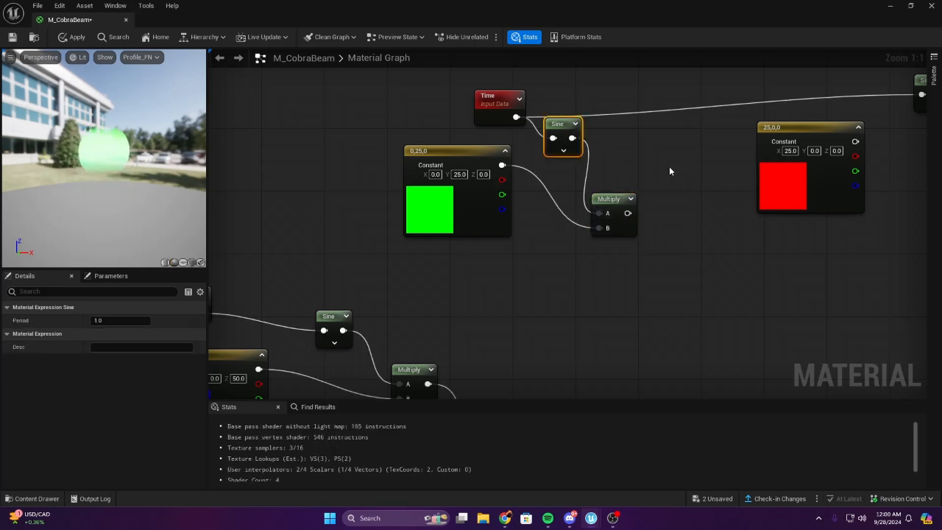
Add a Multiply node combining the 25,0,0 vector with the X branch's Sine
right_click_drag(668, 166, 390, 200)
left_click(603, 221)
left_click(544, 154)
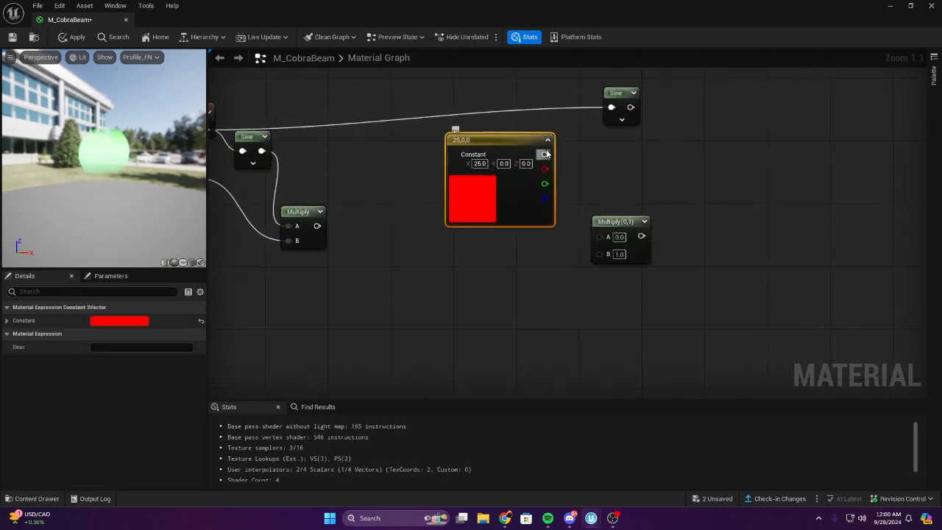
left_click_drag(588, 252, 647, 216)
Create an Add node beside the Y branch's Multiply and feed that Multiply into input A
right_click_drag(625, 284, 570, 238)
left_click(512, 246)
scroll(512, 246, "down", 5)
right_click_drag(508, 257, 617, 123)
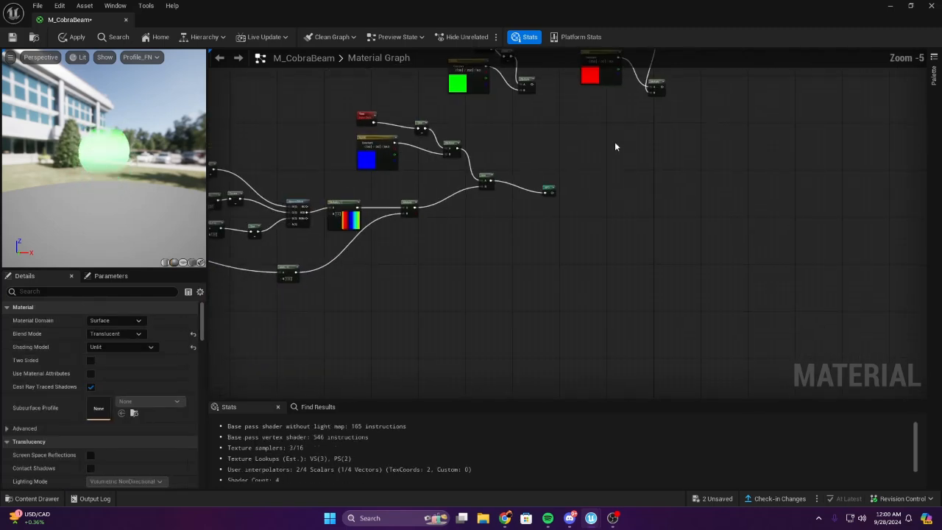
scroll(566, 167, "up", 3)
left_click_drag(522, 217, 623, 213)
left_click(652, 202)
right_click_drag(524, 146, 548, 246)
scroll(517, 155, "up", 2)
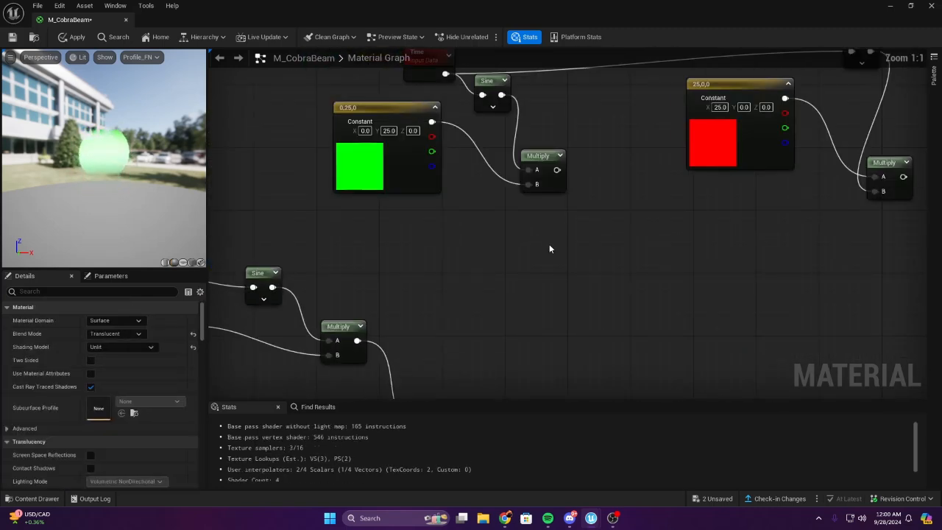
left_click(548, 246)
left_click_drag(556, 183, 556, 197)
left_click_drag(579, 256, 557, 264)
left_click(559, 185)
left_click_drag(581, 250, 685, 242)
Move the X branch's Multiply next to the new Add node and connect it to input B
right_click_drag(818, 259, 711, 292)
scroll(655, 260, "down", 1)
scroll(655, 261, "up", 1)
left_click_drag(771, 198, 446, 283)
right_click_drag(476, 305, 586, 254)
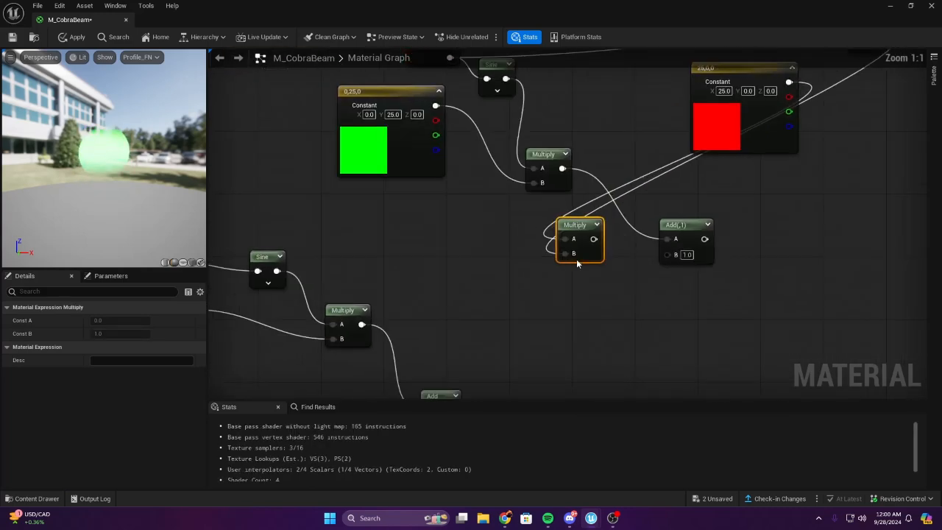
left_click_drag(591, 240, 674, 258)
Move the existing Add and WPO reroute nodes farther along the graph to make room for another Add
left_click(612, 315)
right_click_drag(612, 315, 734, 164)
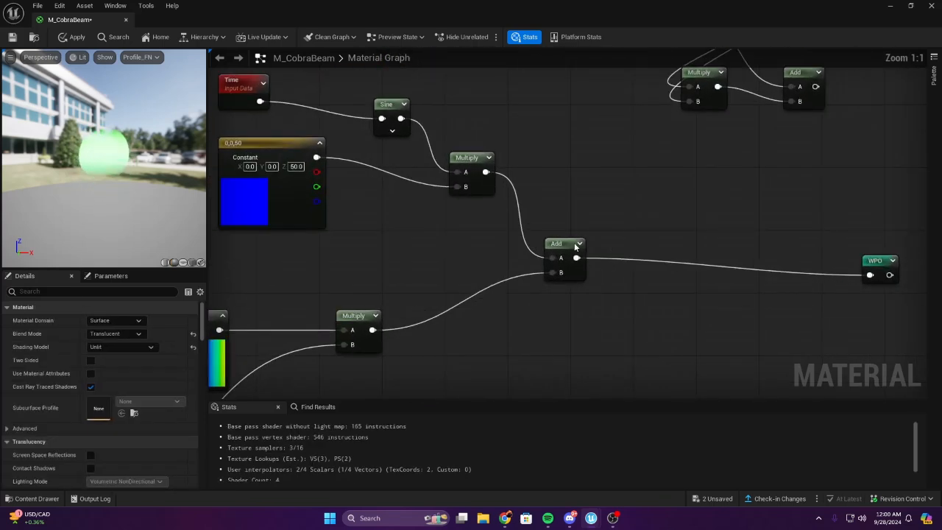
left_click_drag(562, 243, 807, 188)
right_click_drag(915, 255, 717, 272)
left_click_drag(684, 277, 896, 221)
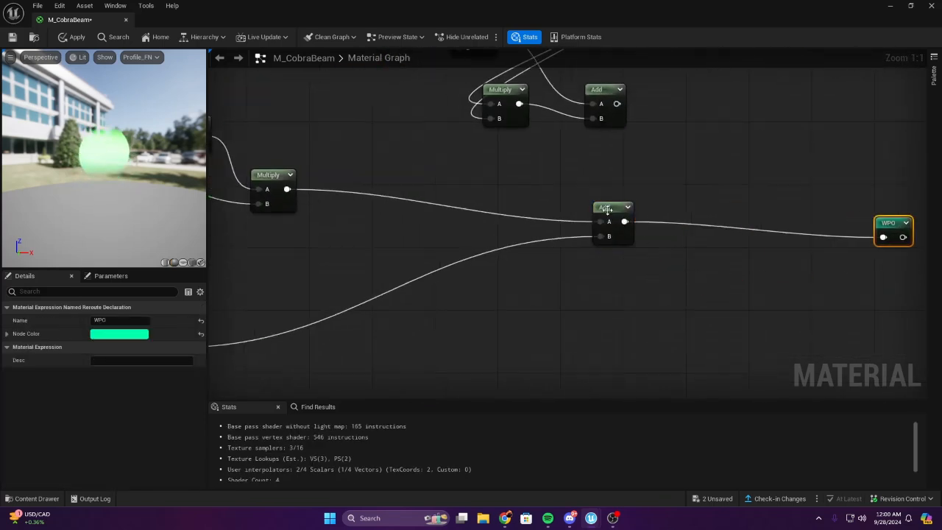
left_click_drag(608, 209, 773, 208)
Add another Add node that sums the combined X/Y offsets with the existing Add and feeds the WPO reroute
left_click(773, 177)
right_click_drag(695, 165, 695, 213)
key("a")
left_click(694, 213)
left_click_drag(614, 151, 704, 234)
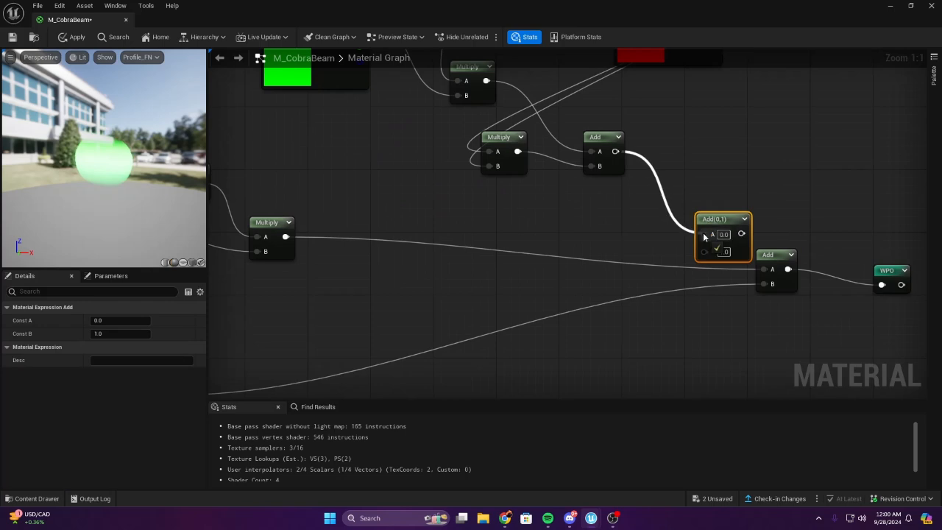
right_click_drag(637, 228, 644, 179)
left_click_drag(644, 179, 774, 184)
left_click_drag(696, 213, 540, 214)
left_click_drag(784, 204, 795, 242)
Set the 25,0,0 vector's X to 10 and the 0,25,0 vector's Y to 10
scroll(669, 228, "down", 5)
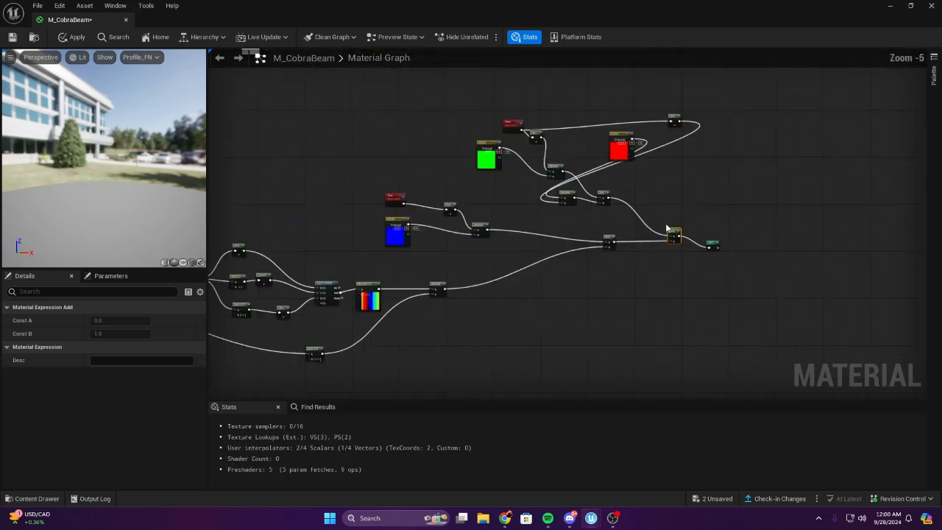
scroll(475, 182, "up", 5)
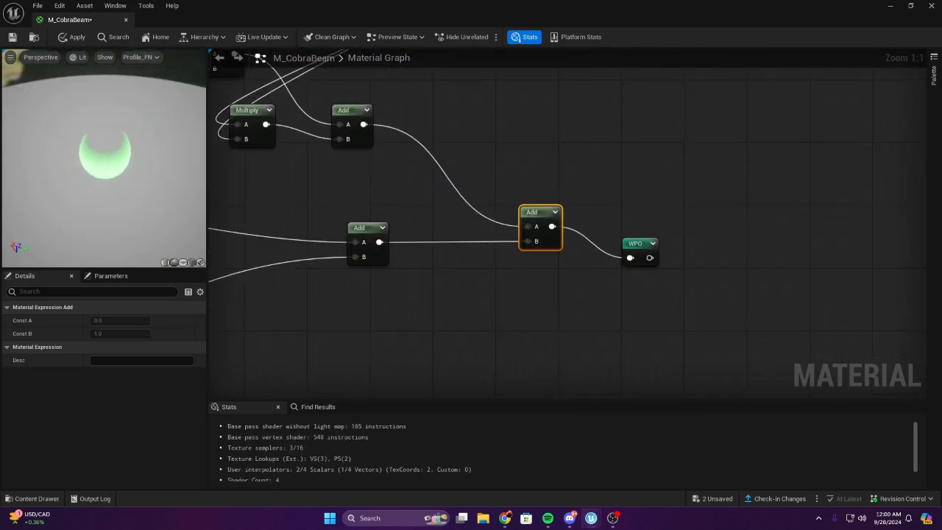
scroll(347, 177, "down", 2)
scroll(347, 174, "up", 2)
right_click_drag(346, 174, 471, 368)
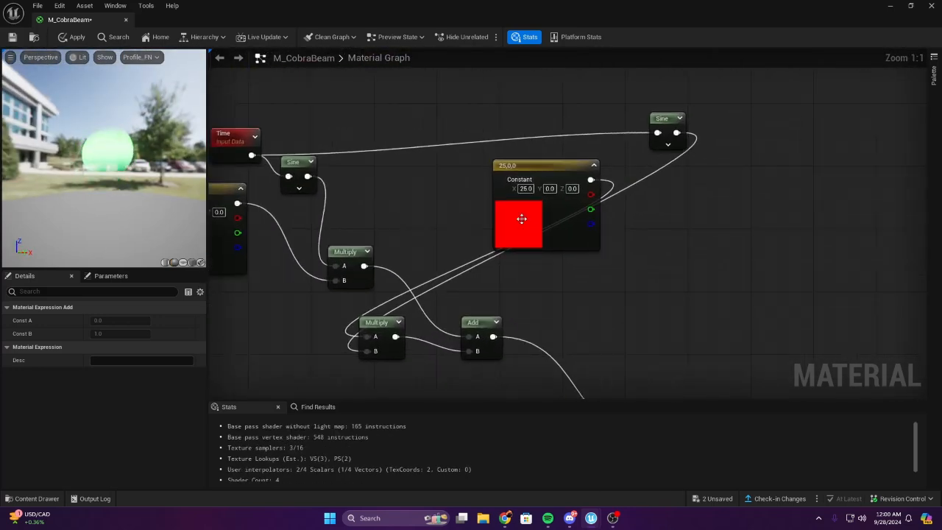
type("10")
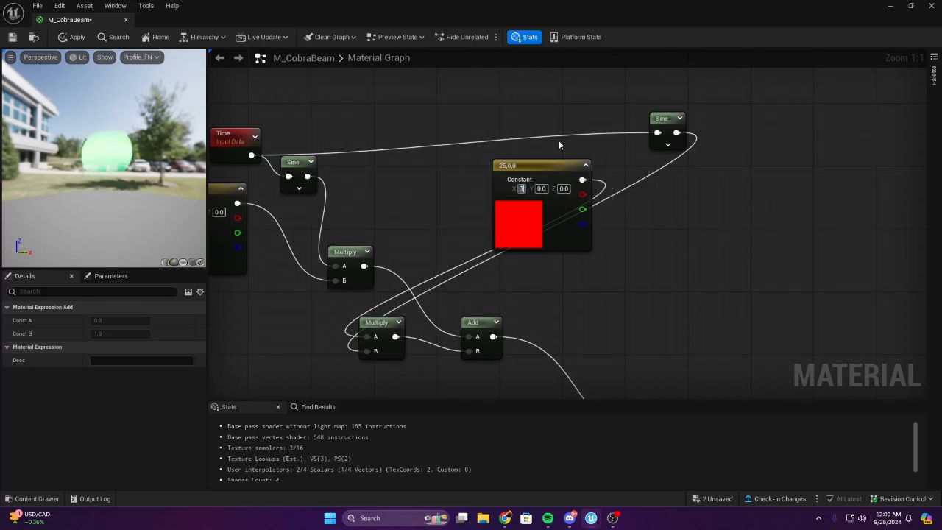
left_click(260, 240)
right_click_drag(260, 240, 427, 210)
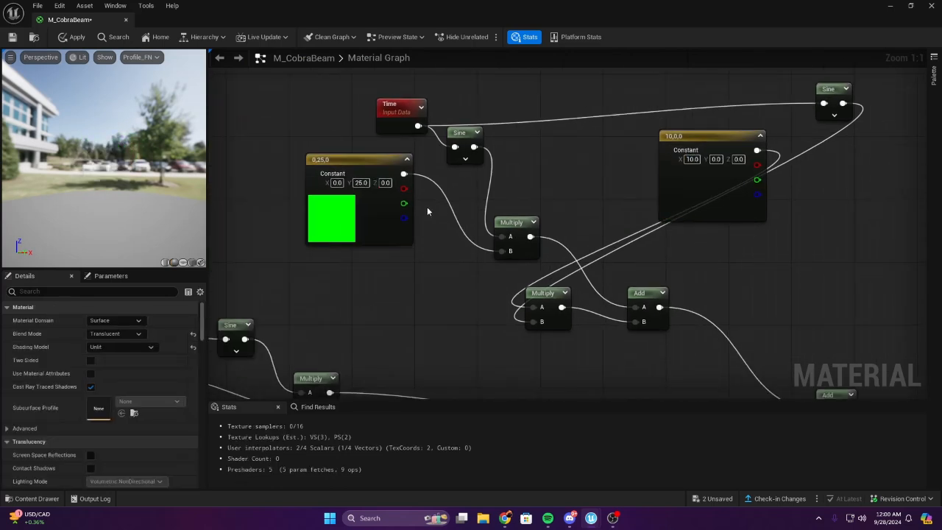
left_click(359, 183)
type("10.0")
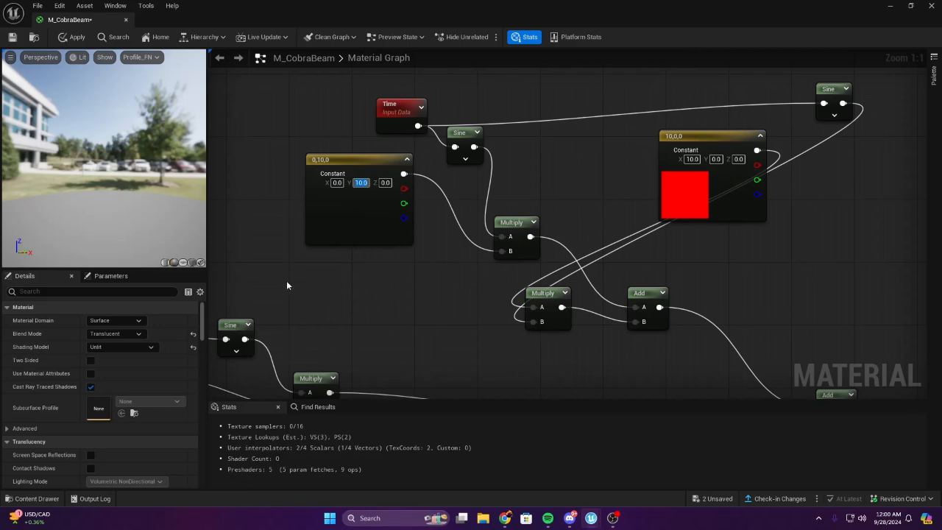
Examine the preview sphere's motion and review the layout of the whole material graph
left_click_drag(37, 192, 74, 193)
scroll(273, 255, "down", 1)
right_click_drag(273, 254, 316, 194)
left_click_drag(78, 143, 88, 170)
scroll(372, 215, "down", 5)
right_click_drag(371, 215, 464, 244)
scroll(465, 257, "up", 2)
right_click_drag(263, 201, 567, 225)
scroll(567, 225, "up", 1)
scroll(406, 223, "down", 2)
right_click_drag(629, 209, 469, 227)
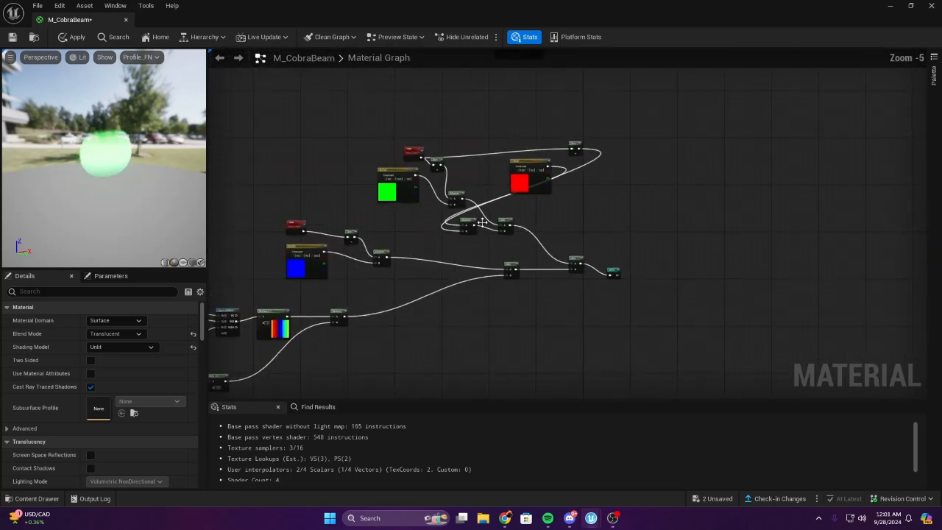
scroll(474, 226, "up", 3)
left_click_drag(159, 209, 187, 212)
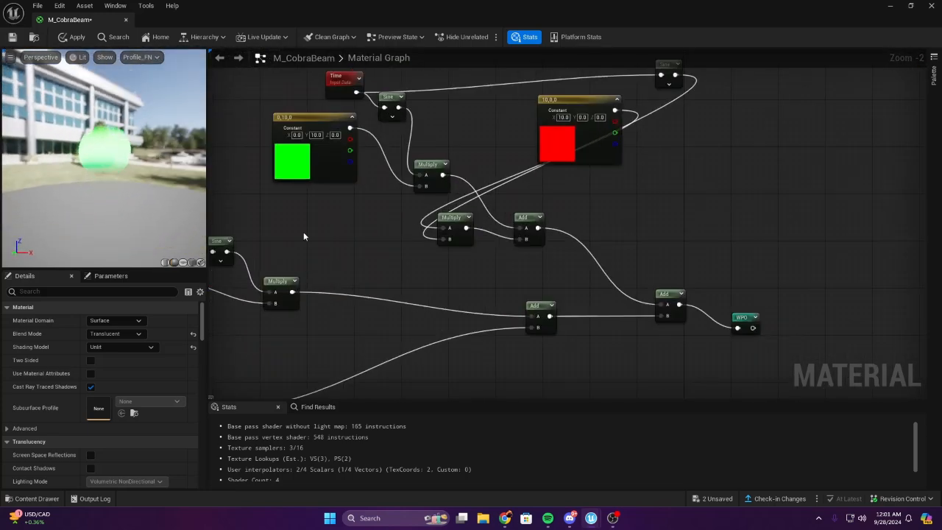
scroll(403, 241, "down", 7)
scroll(221, 235, "up", 3)
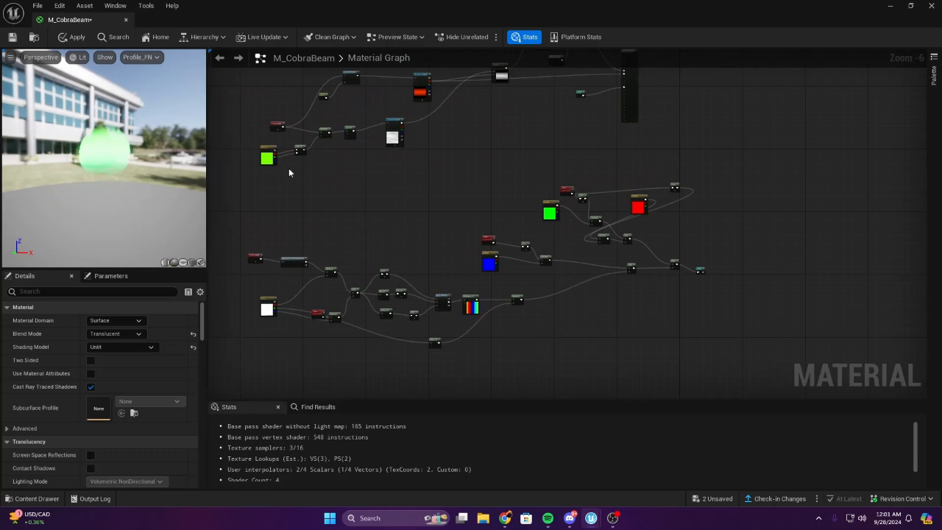
scroll(679, 223, "down", 2)
scroll(657, 277, "up", 4)
scroll(530, 246, "down", 4)
scroll(478, 214, "up", 1)
mouse_move(478, 213)
right_mouse_down()
mouse_move(436, 187)
mouse_move(471, 222)
right_mouse_up()
right_click_drag(544, 298, 581, 326)
scroll(587, 288, "down", 2)
right_click_drag(587, 287, 490, 312)
scroll(519, 254, "up", 6)
scroll(548, 326, "down", 4)
right_click_drag(580, 206, 469, 283)
right_click_drag(371, 378, 591, 213)
scroll(592, 213, "up", 2)
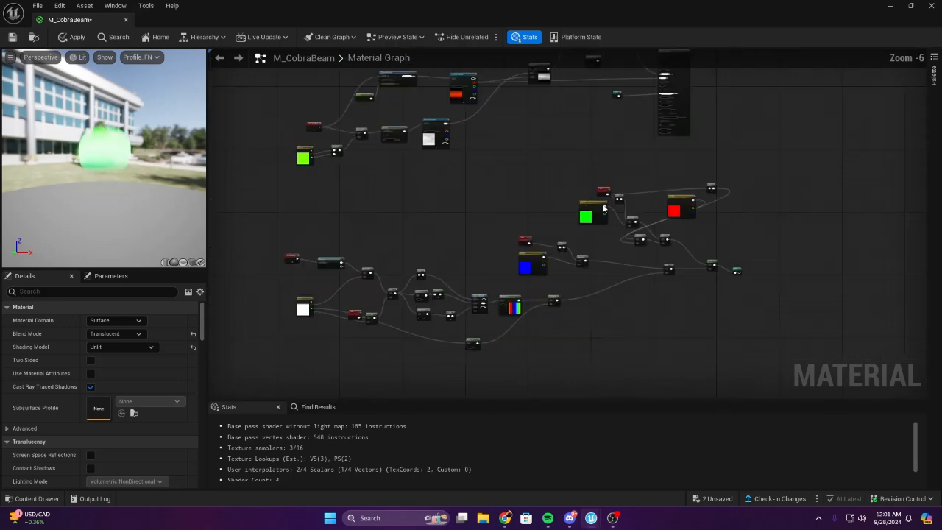
Select the X and Y offset nodes and shift them slightly closer to the Z offset branch
scroll(416, 212, "down", 3)
left_click_drag(236, 217, 702, 374)
scroll(540, 233, "up", 3)
left_click_drag(440, 148, 737, 226)
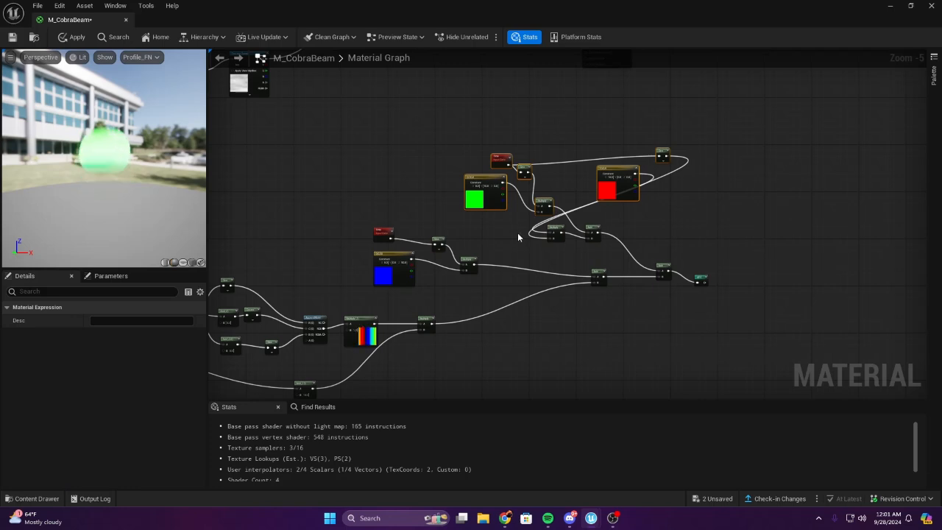
left_click_drag(614, 196, 626, 214)
Select the entire world position offset network and enclose it in a comment titled WPO
left_click(274, 178)
scroll(274, 178, "down", 4)
right_click_drag(275, 178, 562, 184)
scroll(563, 184, "up", 2)
left_click_drag(381, 182, 853, 309)
left_click(354, 177)
left_click_drag(795, 321, 796, 321)
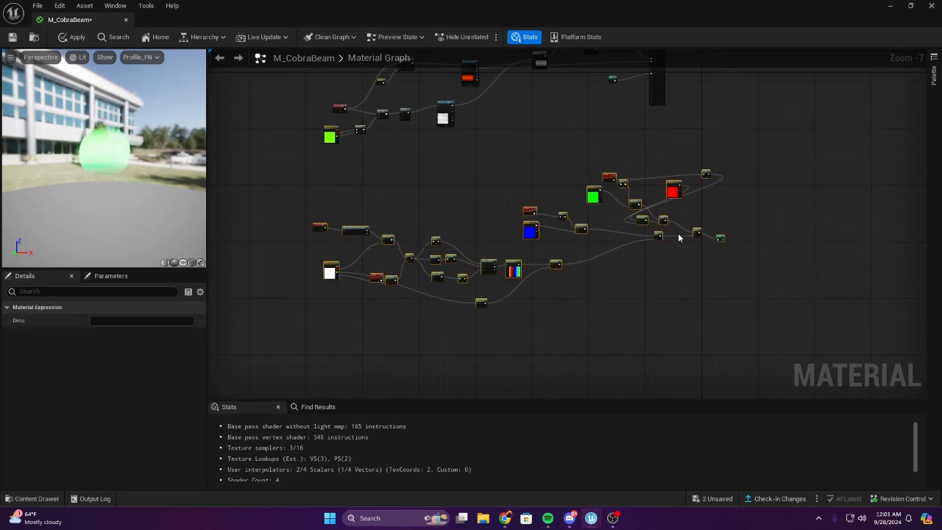
left_click_drag(672, 195, 594, 249)
right_click_drag(657, 297, 811, 259)
type("c")
type("WPO")
key("Return")
Review the WPO comment, the material output node's connections and the preview sphere
scroll(559, 233, "up", 6)
right_click_drag(368, 104, 614, 188)
scroll(615, 190, "down", 3)
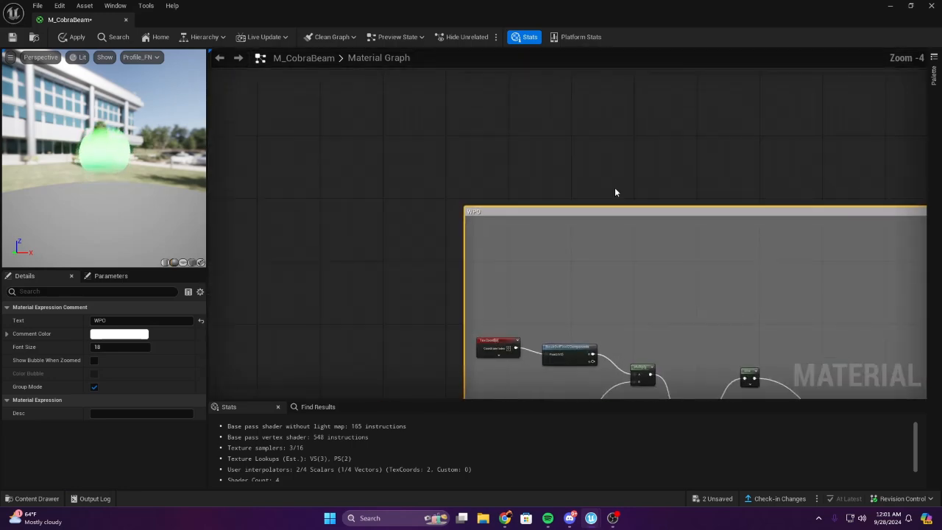
left_click(618, 189)
scroll(639, 203, "down", 1)
scroll(640, 240, "down", 2)
right_click_drag(640, 239, 504, 273)
scroll(547, 199, "up", 3)
right_click_drag(547, 199, 558, 253)
right_click_drag(700, 322, 490, 355)
scroll(665, 238, "up", 3)
right_click_drag(665, 239, 484, 338)
scroll(509, 316, "down", 3)
scroll(632, 276, "up", 1)
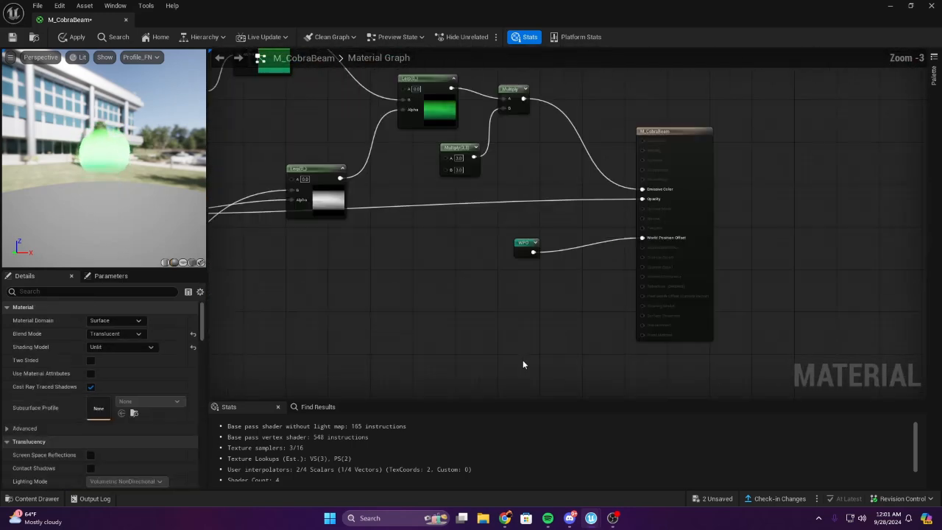
scroll(397, 276, "up", 1)
right_click_drag(397, 276, 244, 216)
left_click_drag(163, 179, 126, 160)
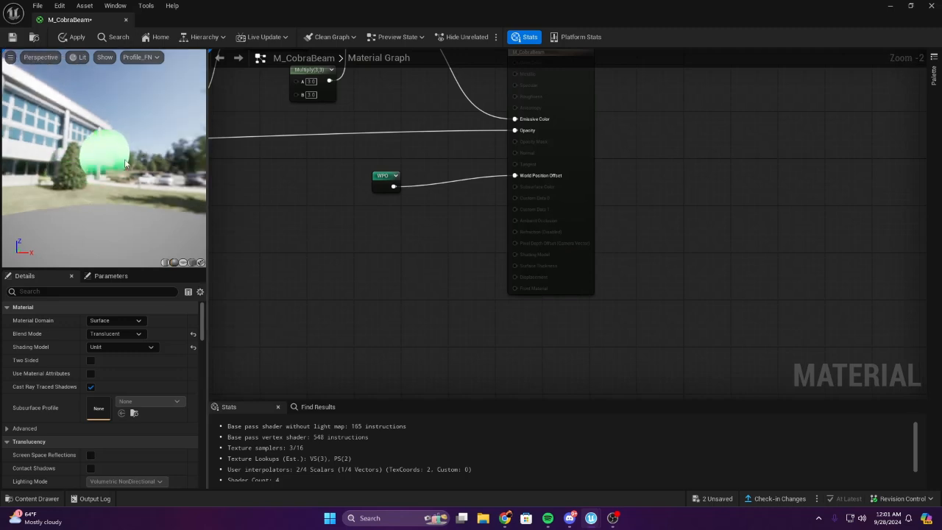
Save M_CobraBeam and the remaining unsaved asset, and close the material editor
left_click(13, 37)
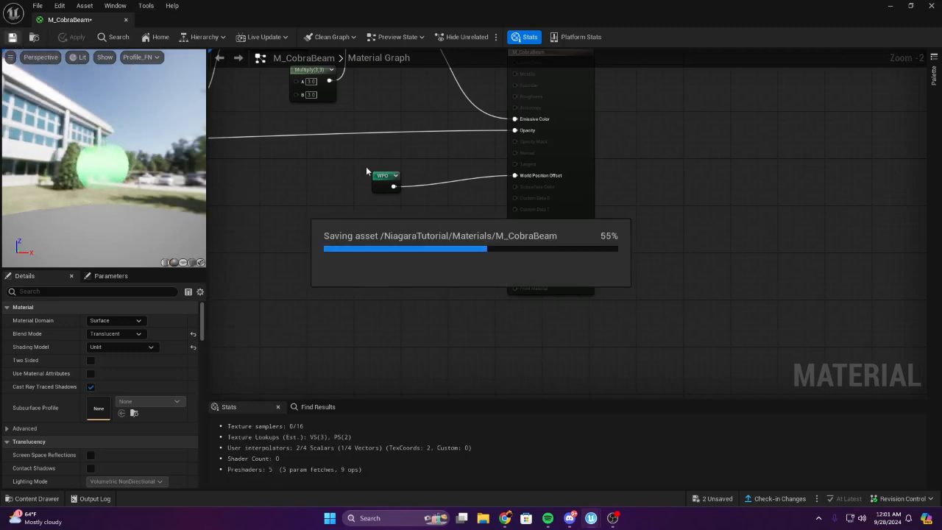
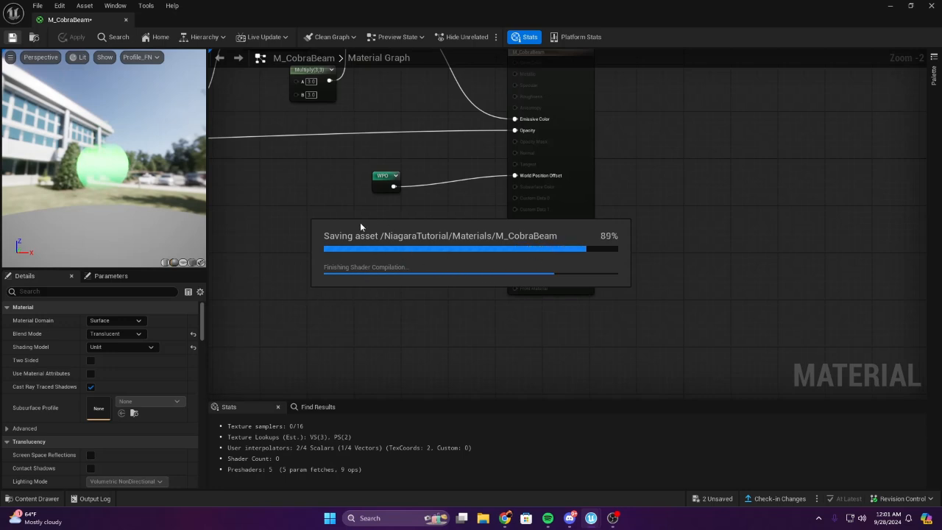
right_click_drag(372, 245, 523, 248)
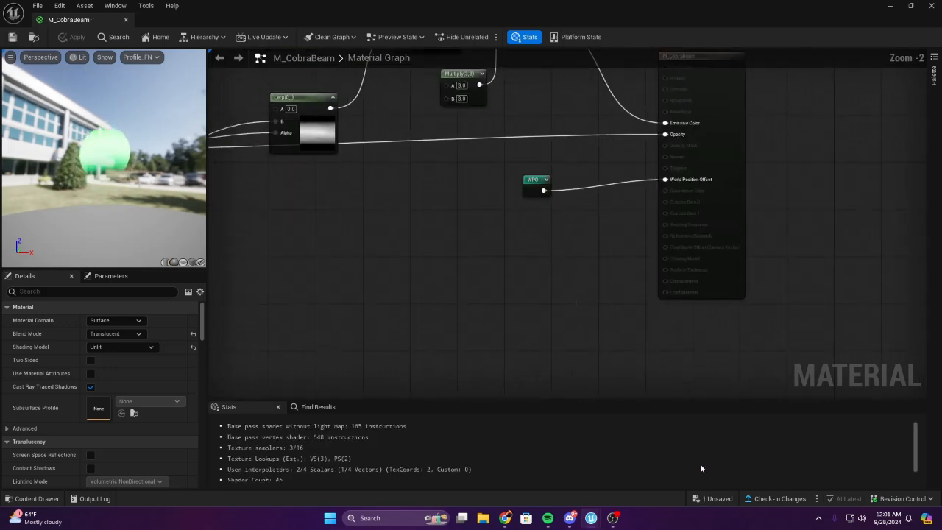
left_click(710, 499)
left_click(548, 368)
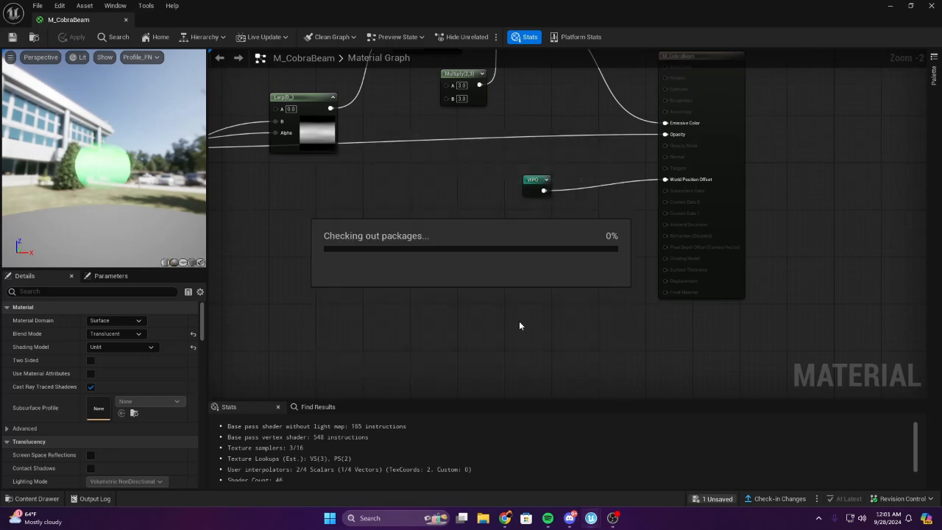
left_click(126, 20)
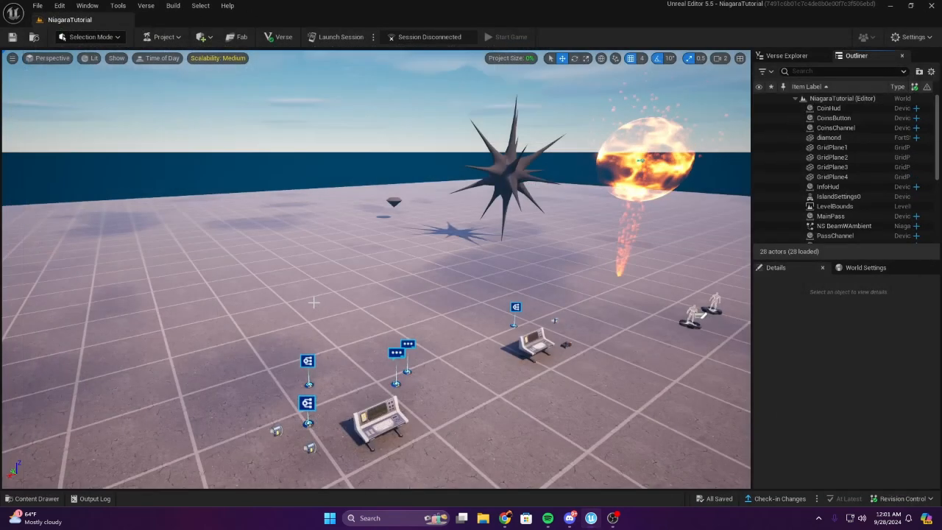
Reopen M_CobraBeam from the project's Materials folder
left_click(33, 498)
left_click(279, 329)
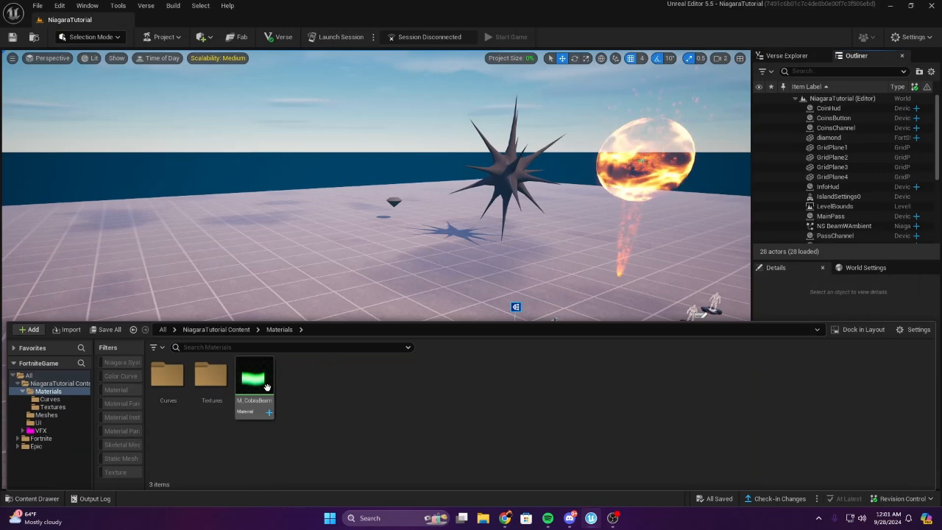
double_click(266, 395)
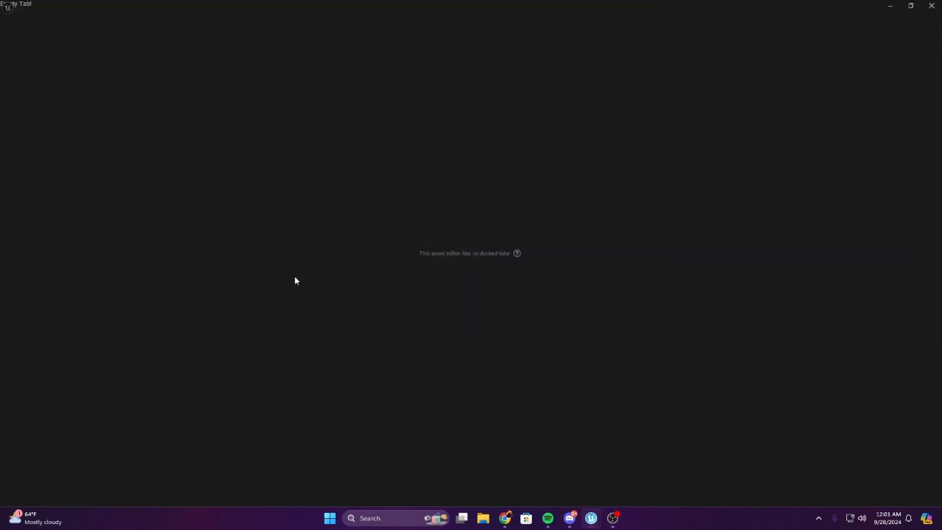
Set the Y value of the green 0,10,0 offset vector to 5
right_click_drag(469, 252, 634, 143)
scroll(566, 210, "up", 2)
right_click_drag(493, 240, 527, 74)
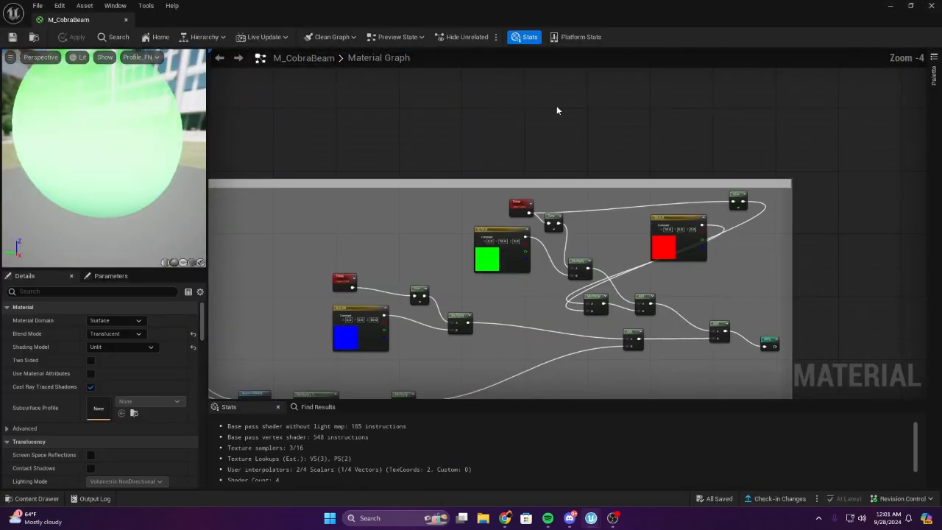
right_click_drag(556, 238, 427, 258)
scroll(427, 258, "up", 4)
right_click_drag(368, 275, 628, 192)
left_click(579, 183)
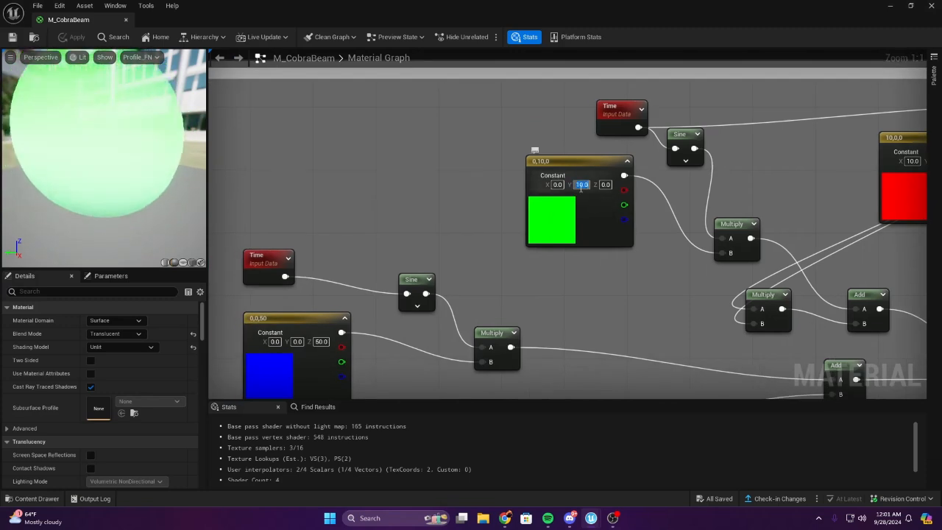
type("5")
right_click_drag(434, 272, 561, 236)
left_click(448, 304)
left_click(473, 242)
Set the X value of the red 10,0,0 offset vector to 5 and check the preview sphere
right_click_drag(733, 116, 368, 192)
left_click(667, 202)
type("5")
right_click_drag(576, 209, 526, 217)
scroll(101, 216, "down", 5)
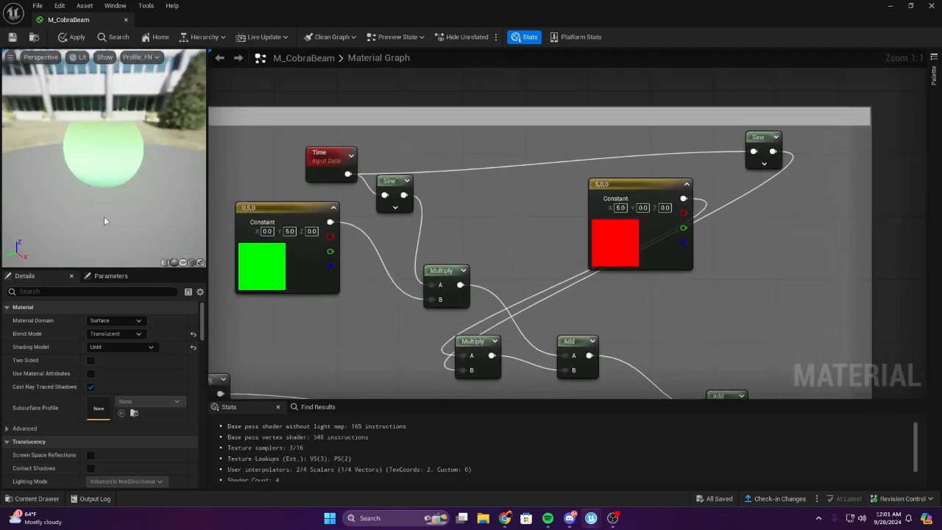
left_click_drag(100, 216, 135, 215)
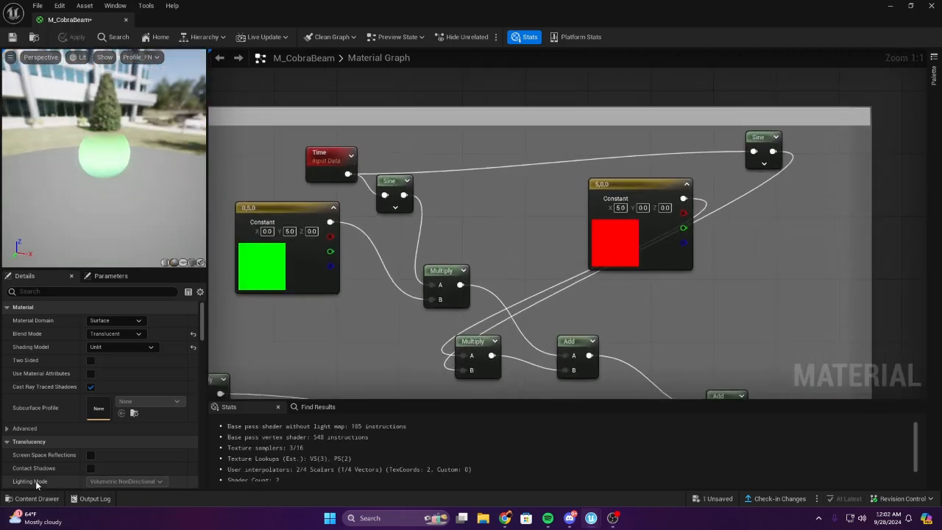
Save M_CobraBeam and close its material editor
left_click(32, 498)
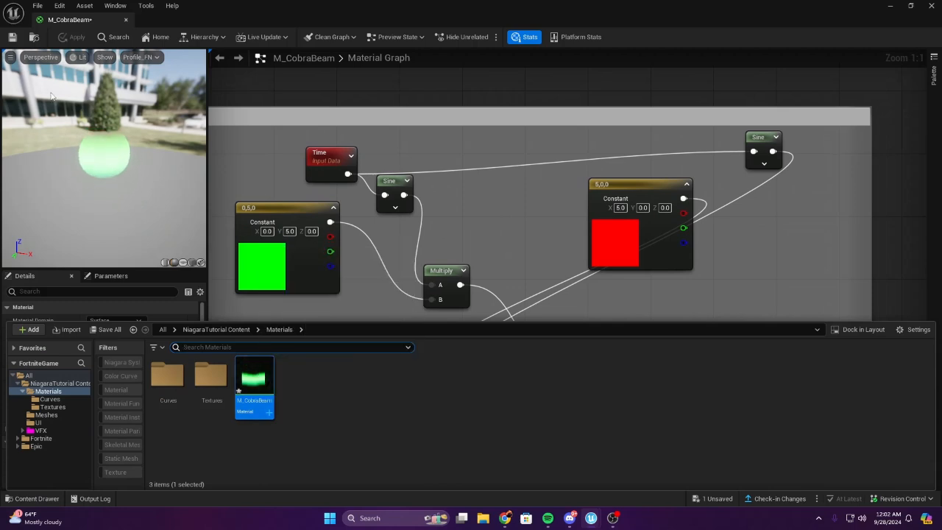
left_click(12, 37)
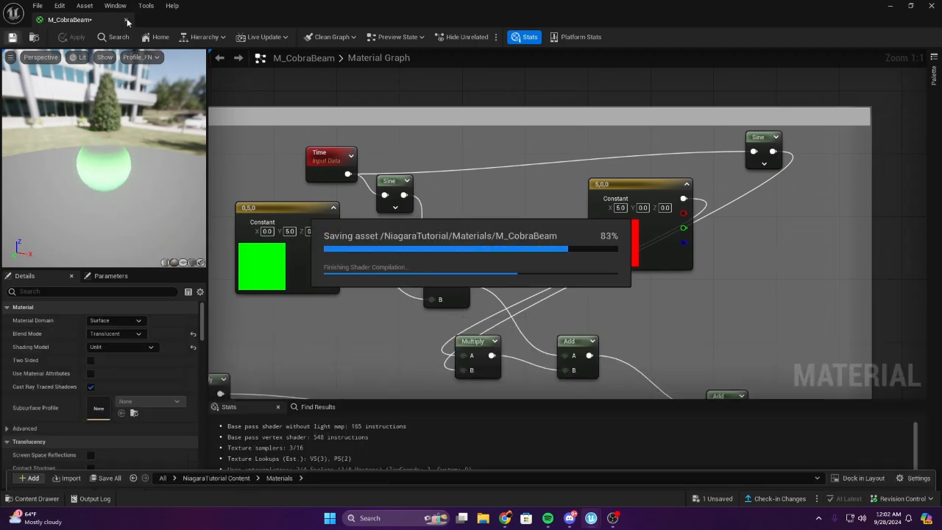
left_click(125, 20)
Create a new material named M_CobraOrb in the Materials folder
left_click(31, 498)
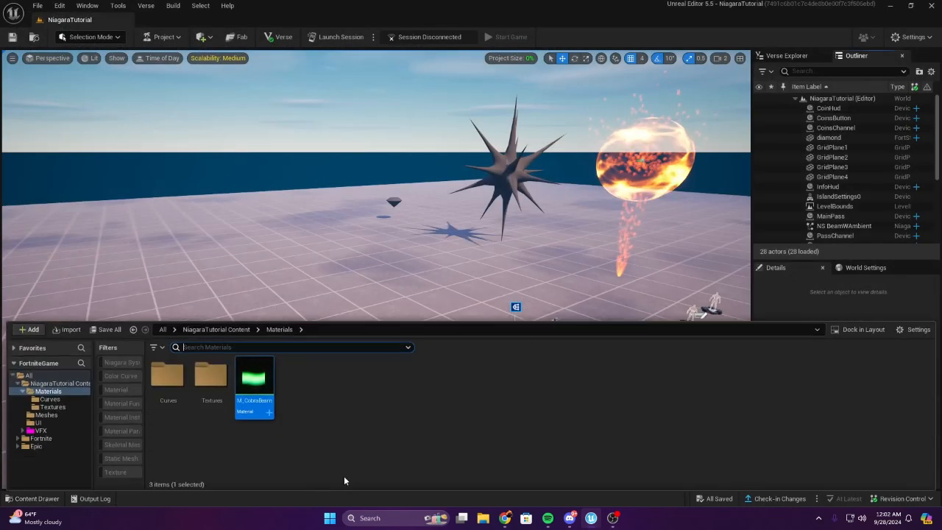
right_click(312, 380)
left_click(346, 170)
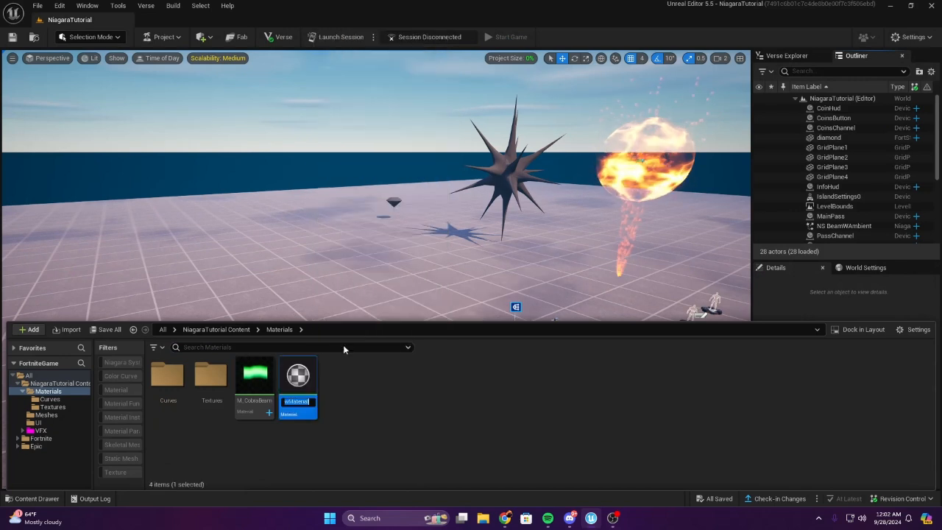
type("M_")
type("CobraOr")
type("b")
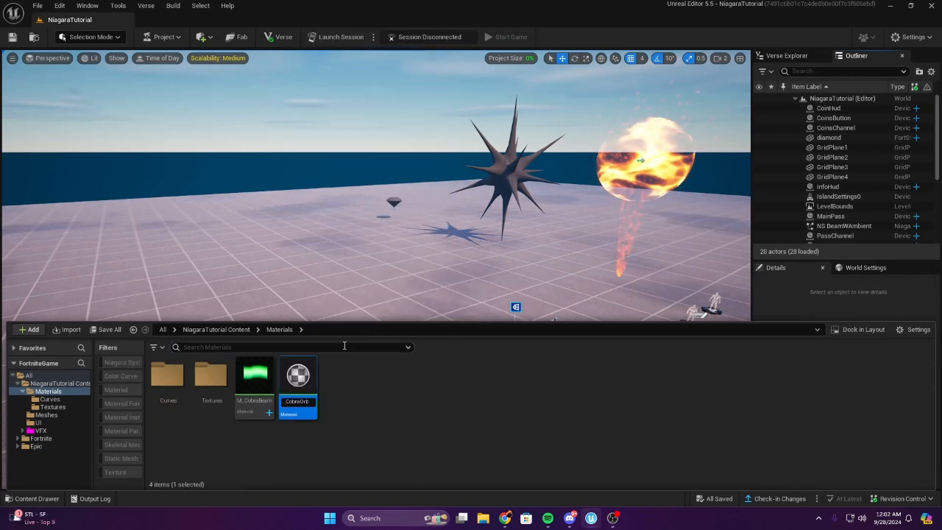
key("Return")
Open M_CobraOrb and set its Blend Mode to Translucent and Shading Model to Unlit
double_click(312, 365)
right_click_drag(357, 226, 429, 232)
scroll(480, 266, "down", 5)
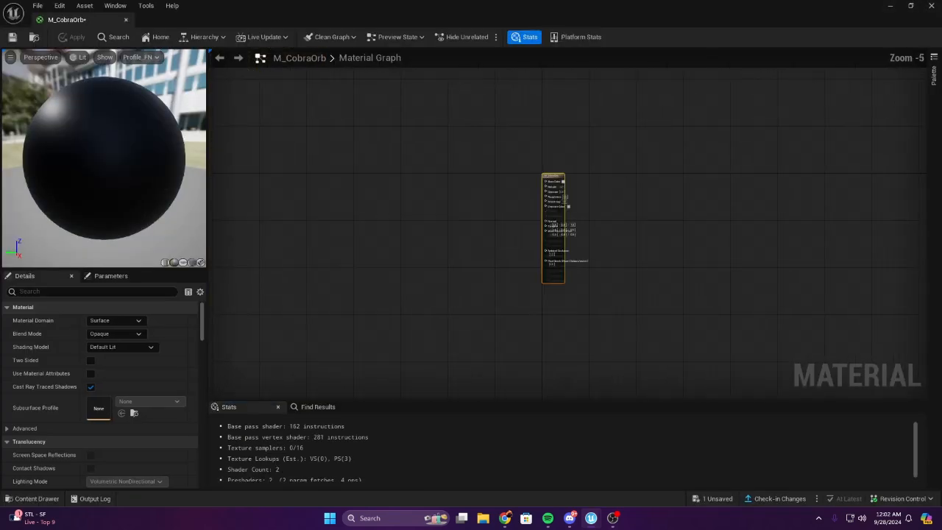
scroll(509, 258, "up", 9)
right_click_drag(467, 197, 364, 198)
right_click_drag(247, 254, 277, 261)
right_click_drag(590, 204, 542, 286)
right_click_drag(261, 217, 470, 235)
right_click_drag(356, 184, 323, 233)
right_click_drag(393, 200, 360, 296)
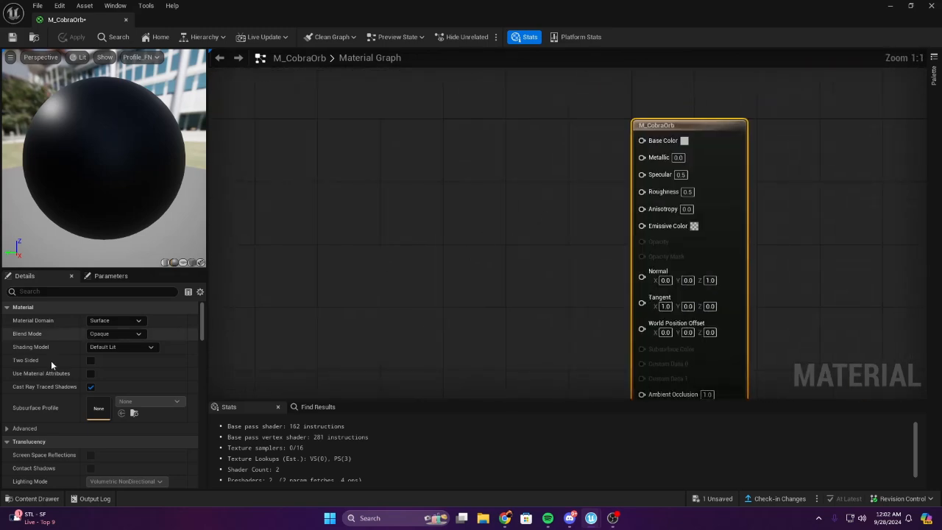
left_click(122, 333)
left_click(121, 360)
left_click(119, 349)
left_click(117, 356)
Enable M_CobraOrb's usage with Niagara Sprites and Niagara Ribbons
left_click(123, 293)
type("ni")
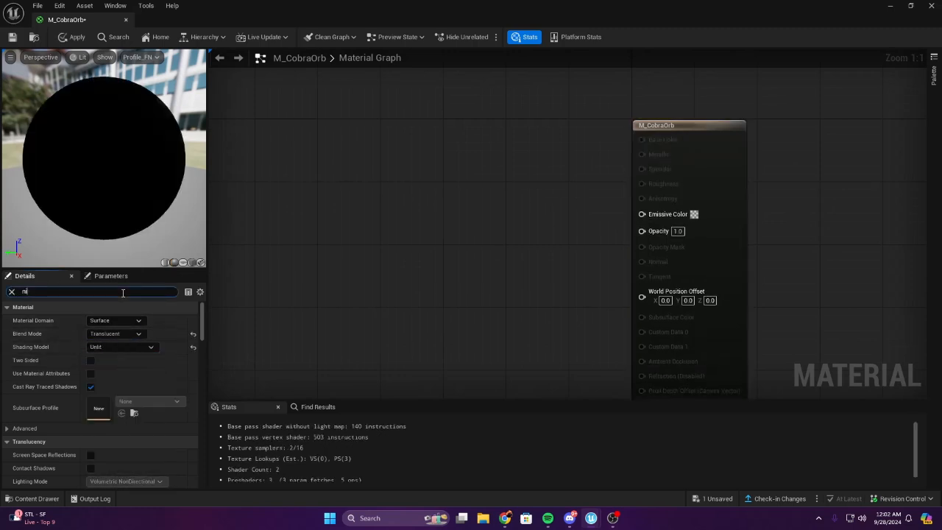
type("a")
left_click(94, 321)
left_click(93, 334)
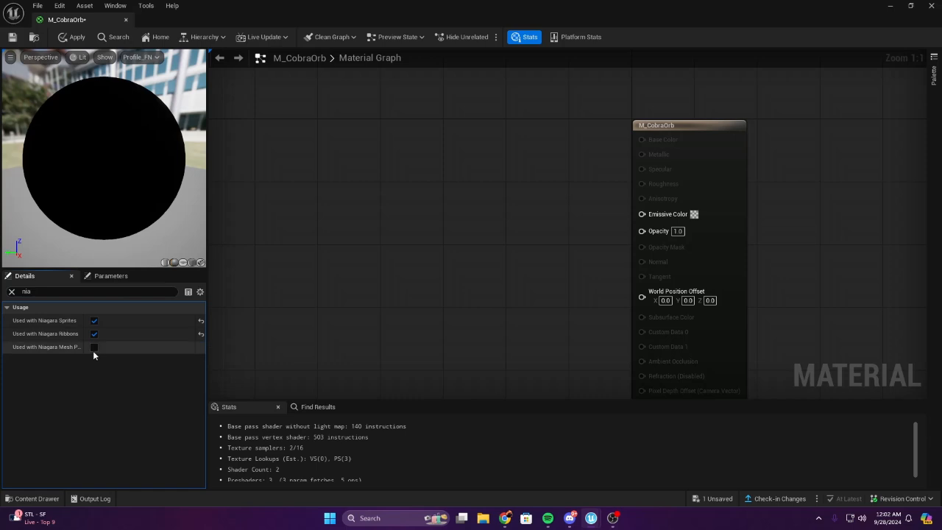
left_click(12, 291)
Add the AtmosphericCloudNoise texture from the Textures folder to the graph as a Texture Sample
scroll(361, 191, "down", 2)
right_click_drag(402, 125, 416, 79)
scroll(416, 79, "up", 2)
right_click_drag(376, 285, 433, 246)
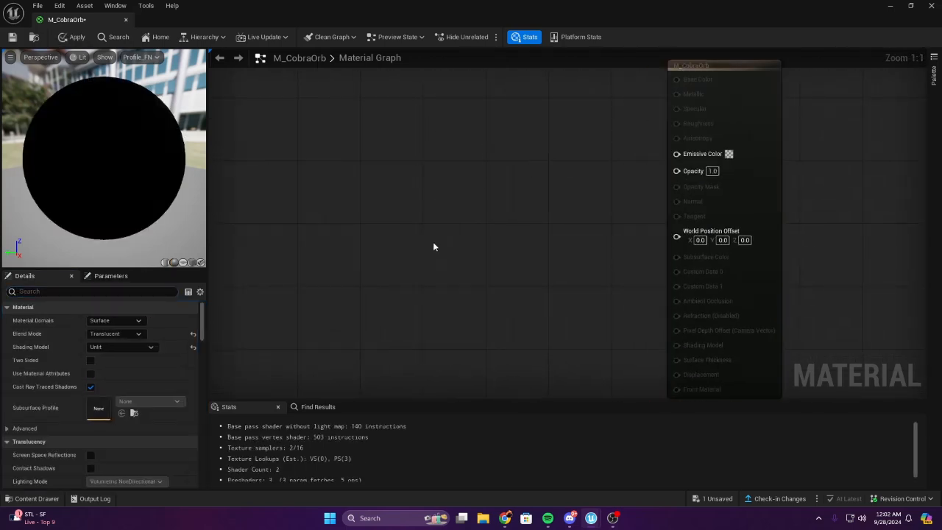
left_click(33, 498)
double_click(211, 377)
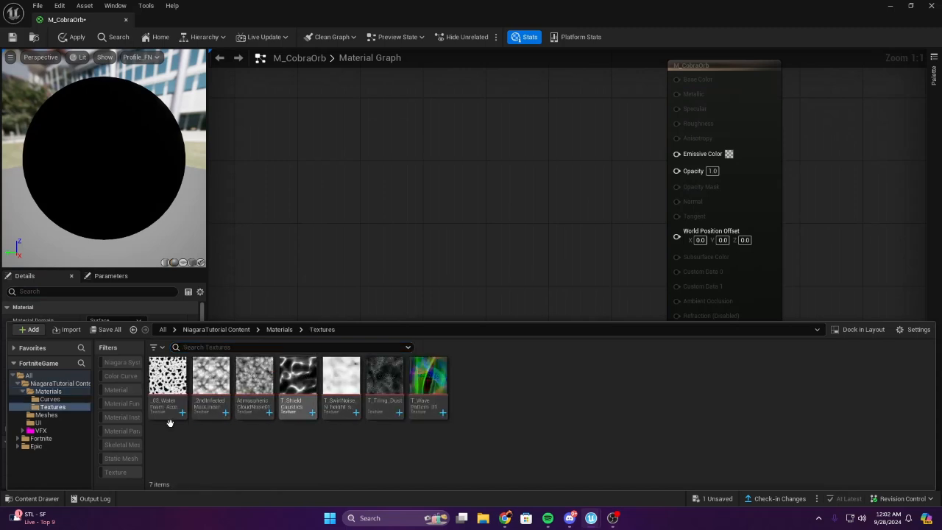
left_click_drag(257, 410, 301, 176)
scroll(300, 169, "down", 3)
right_click_drag(300, 170, 466, 177)
scroll(466, 177, "up", 3)
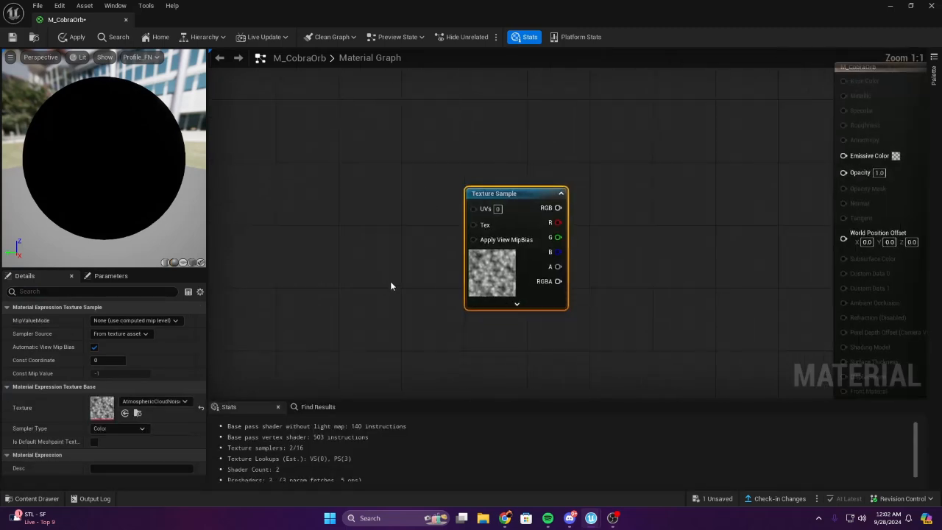
Move the cloud noise Texture Sample well to the left of the material output node
left_click_drag(501, 220, 343, 206)
left_click(569, 267)
scroll(569, 268, "down", 6)
left_click_drag(515, 262, 379, 226)
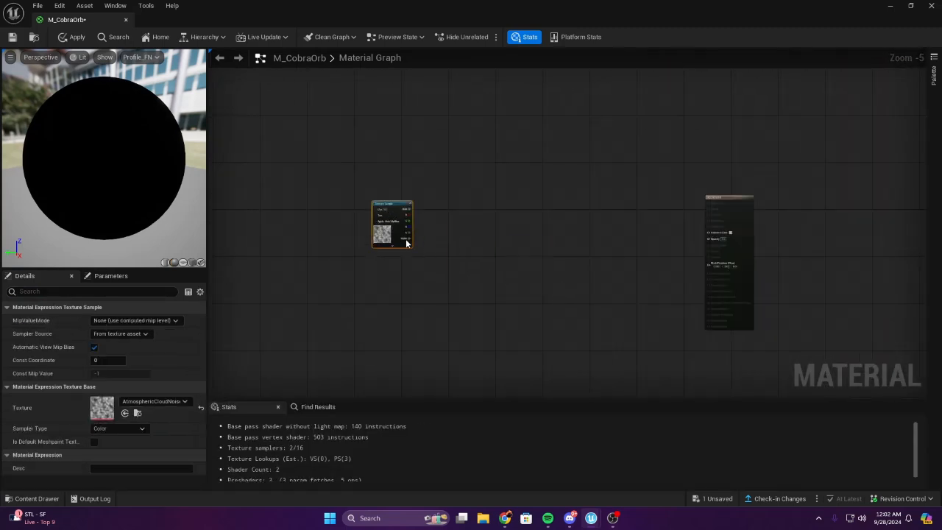
scroll(395, 237, "up", 4)
right_click_drag(383, 241, 561, 258)
left_click_drag(561, 258, 345, 210)
left_click(481, 219)
Add a TexCoord node and place it to the left of the cloud noise Texture Sample
right_click_drag(380, 211, 583, 261)
scroll(414, 218, "up", 2)
right_click_drag(464, 228, 511, 204)
right_click(403, 122)
type("t")
left_click(402, 124)
key("u")
left_click(402, 124)
right_click_drag(403, 124, 537, 153)
left_click(542, 147)
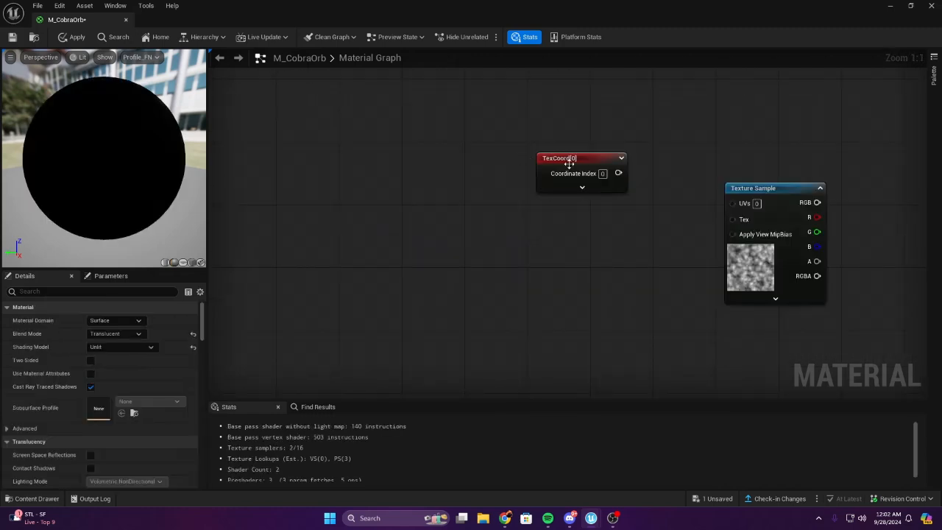
left_click_drag(570, 162, 285, 191)
left_click(422, 210)
Add a three-component constant vector and place it below the TexCoord node
right_click_drag(312, 278, 430, 233)
key("3")
left_click(293, 271)
right_click(549, 168)
left_click(405, 255)
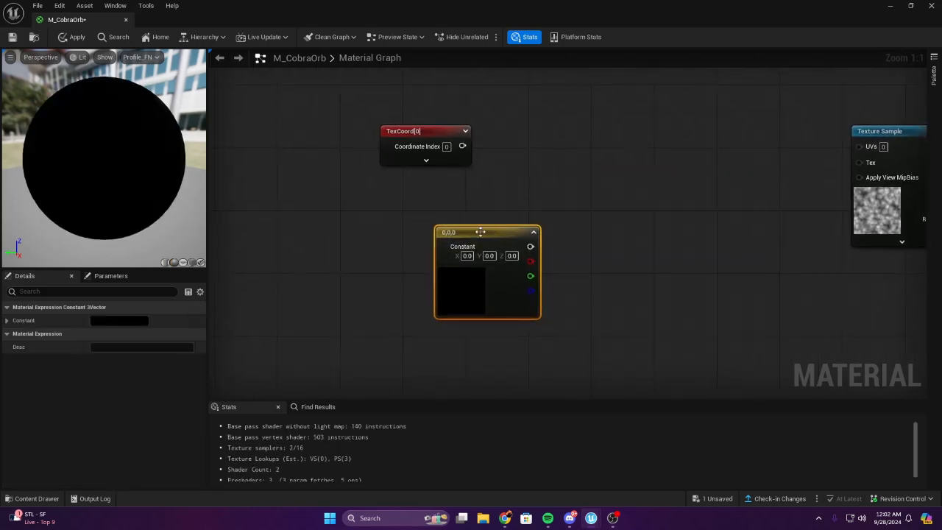
left_click_drag(477, 232, 352, 257)
right_click(503, 209)
type("app")
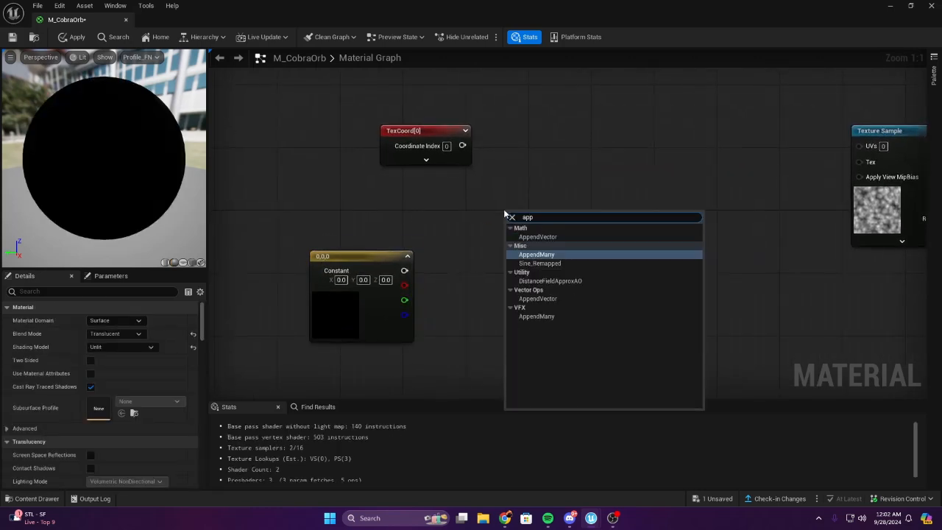
key("Return")
key("Delete")
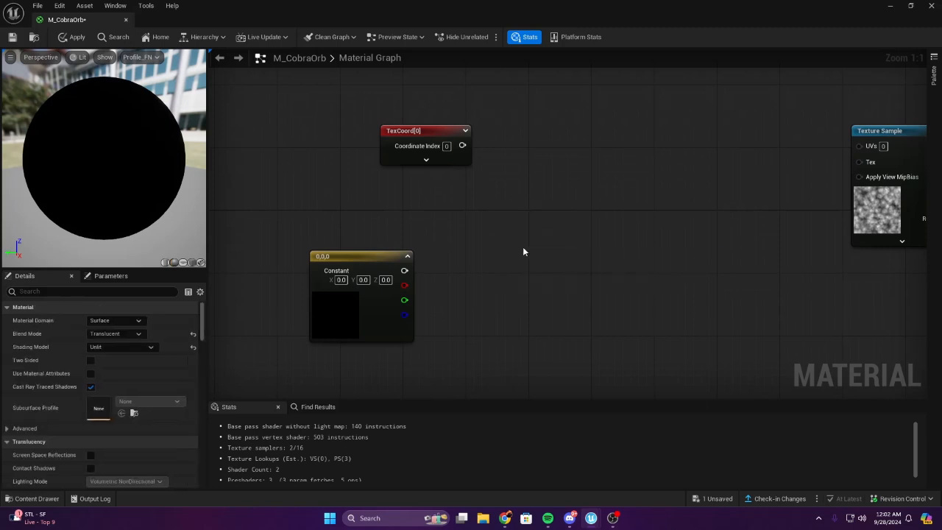
Add an AppendVector node and connect the constant vector's red output to A and green output to B
right_click(522, 252)
type("app")
key("Return")
right_click_drag(492, 247, 597, 212)
left_click_drag(620, 234, 637, 234)
left_click_drag(509, 265, 637, 249)
Set the X and Y values of the constant vector feeding the Append node to 1
left_click(463, 246)
type("1")
left_click(534, 211)
Add a Multiply node with TexCoord wired to A and the Append output wired to B
right_click_drag(534, 210, 451, 233)
key("m")
left_click(490, 172)
left_click_drag(367, 168, 501, 193)
left_click_drag(462, 291, 502, 209)
Add a Panner, feed the Multiply into its Coordinate, and connect its output to the Texture Sample's UVs
left_click(591, 238)
right_click_drag(591, 237, 505, 254)
scroll(504, 254, "down", 1)
scroll(503, 251, "up", 1)
right_click_drag(514, 222, 441, 231)
key("p")
left_click(452, 197)
left_click_drag(360, 220, 460, 217)
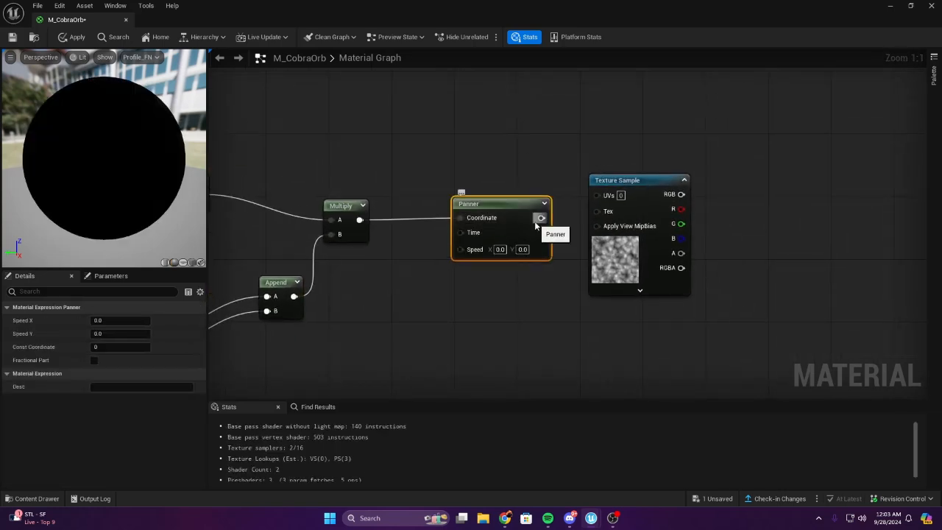
left_click_drag(540, 218, 596, 195)
Set the Panner's Y speed to 0.1
right_click_drag(487, 201, 442, 174)
left_click(419, 216)
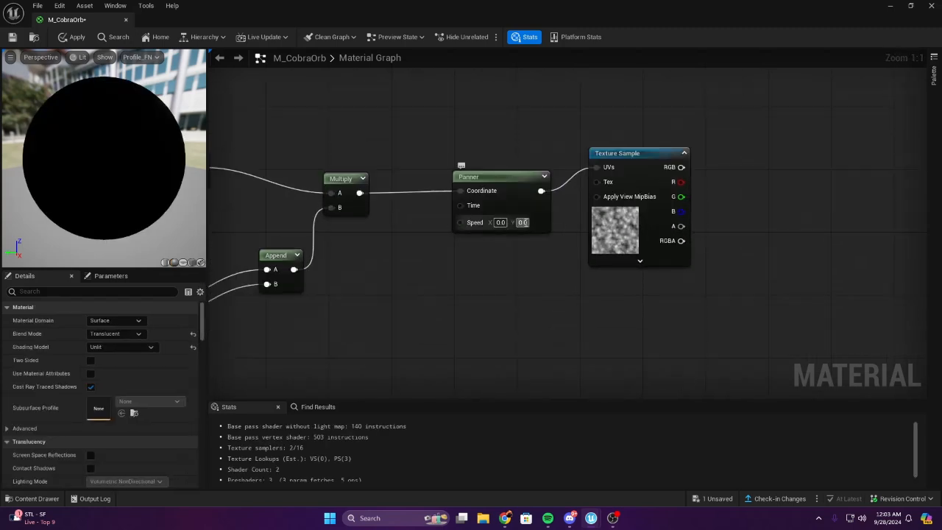
key("BackSpace")
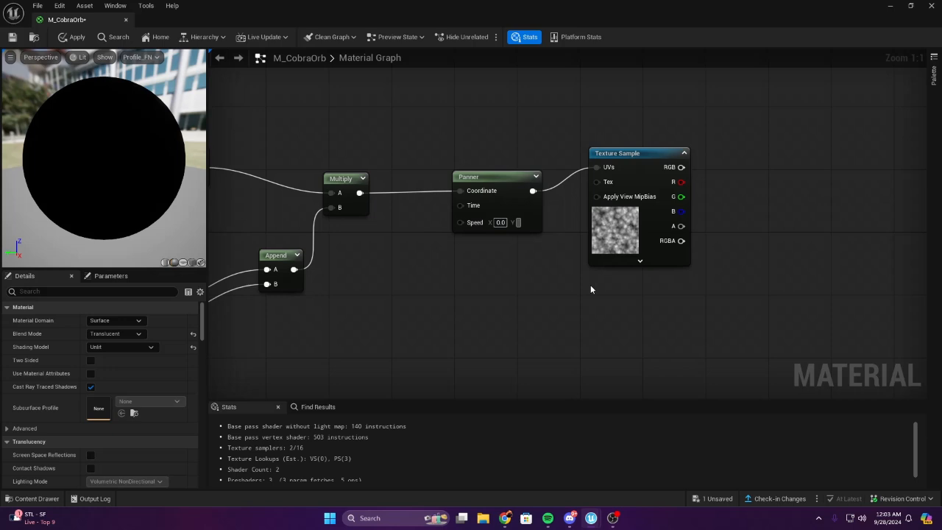
type("0.1")
key("Return")
Reposition the Texture Sample, and set the constant vector's X to 1 and its Y to 0.1 after trying 0.4
right_click_drag(287, 244, 455, 217)
left_click_drag(822, 189, 732, 270)
left_click(592, 287)
right_click_drag(592, 287, 631, 220)
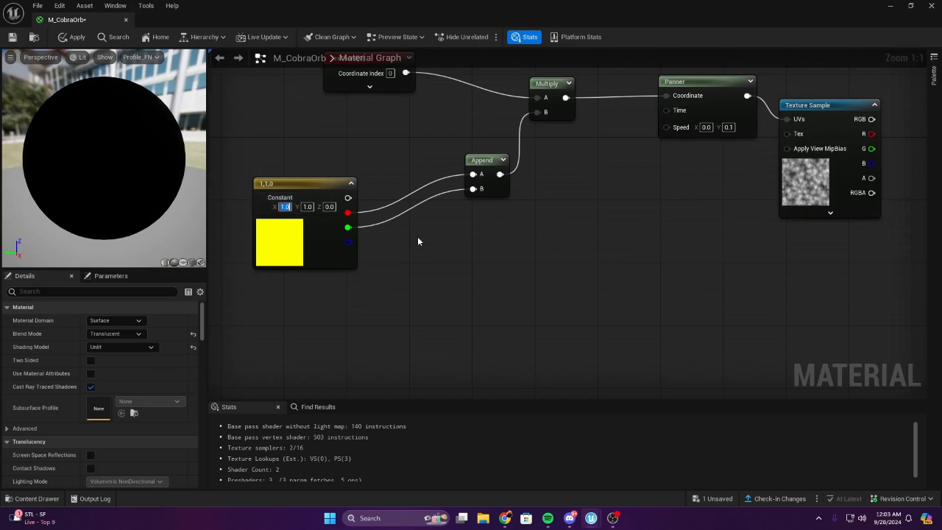
key("BackSpace")
type("1")
key("Return")
type("0.4")
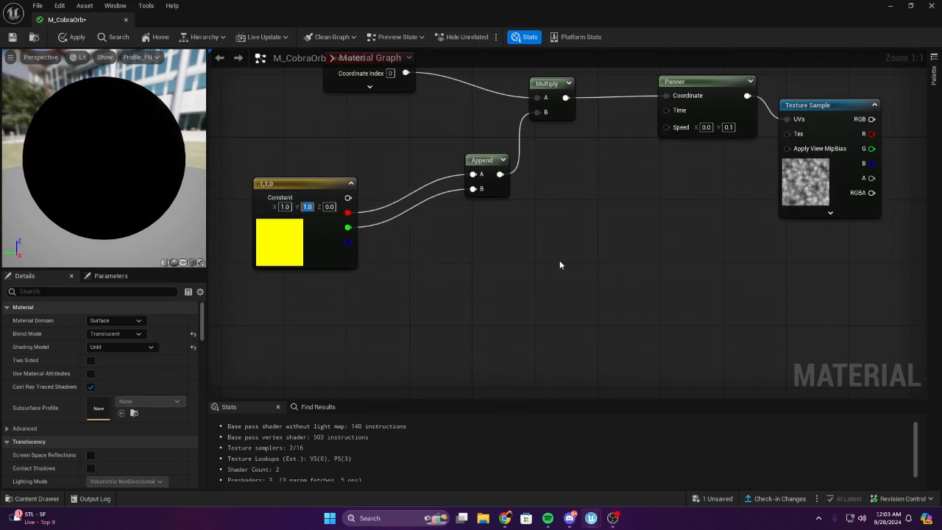
key("Return")
type("0.1")
key("Return")
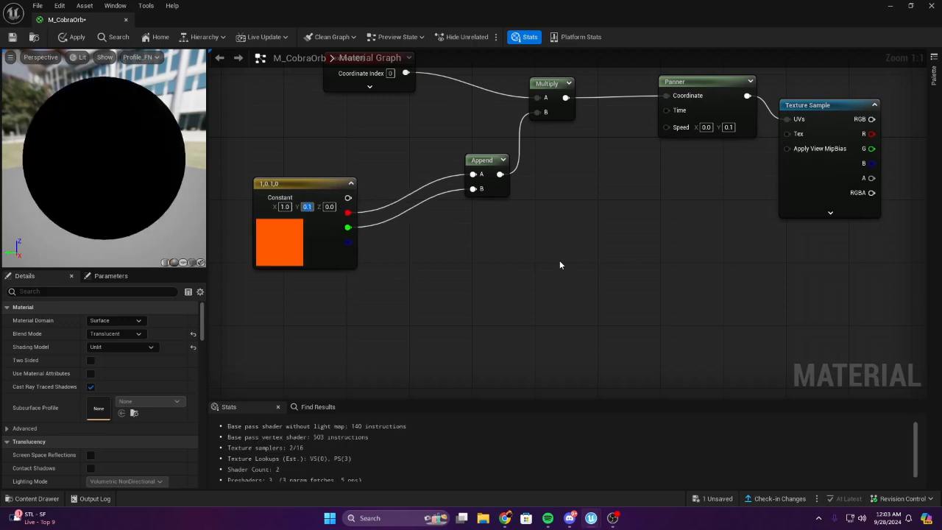
Move the Texture Sample farther to the right of the Panner and check the stretched noise in its preview
right_click_drag(659, 194, 473, 271)
scroll(473, 272, "down", 2)
scroll(229, 287, "up", 2)
right_click_drag(229, 286, 484, 228)
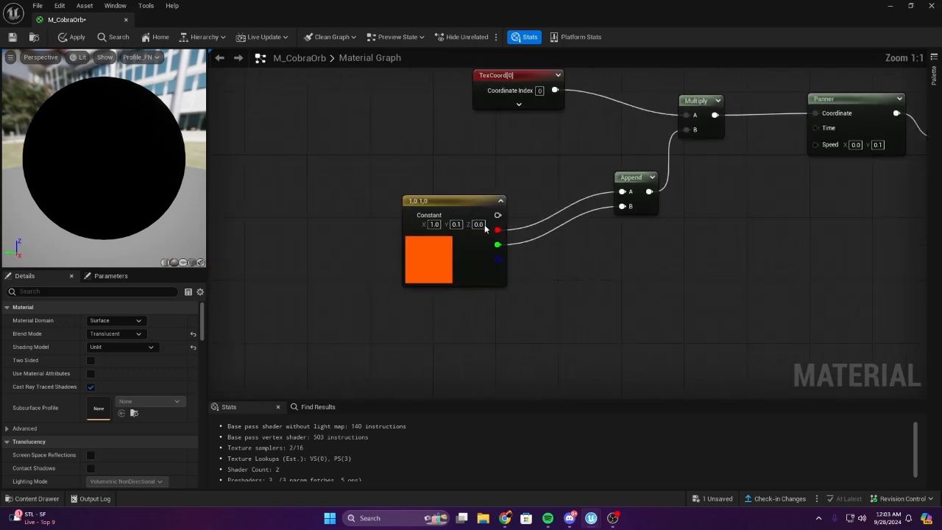
right_click_drag(536, 246, 381, 252)
right_click_drag(494, 257, 155, 313)
left_click_drag(482, 185, 575, 178)
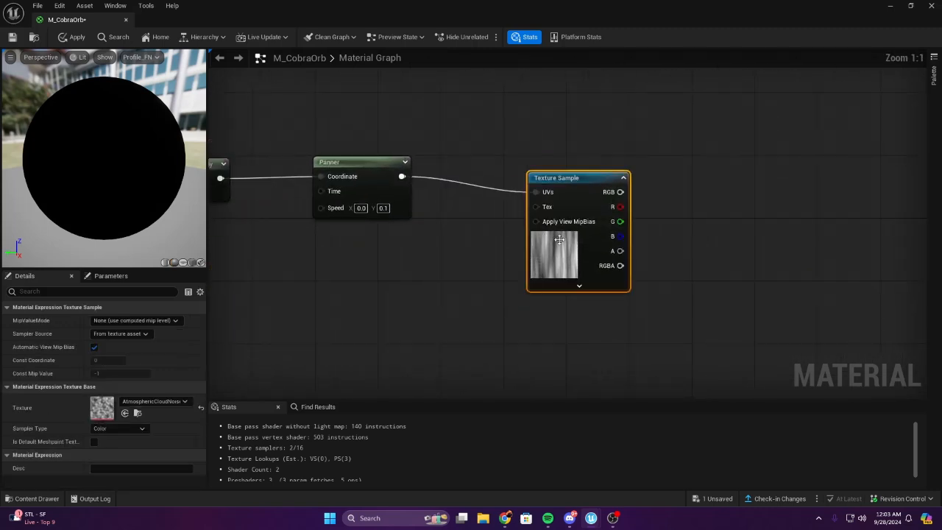
Try Panner Y speeds of 0.2 and 0.3
key("BackSpace")
type("2")
key("Return")
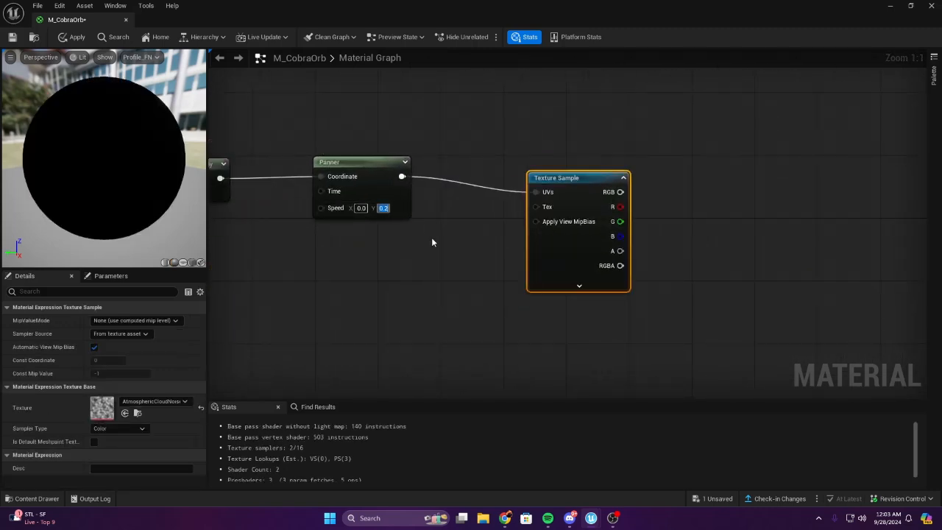
type("0.3")
key("Return")
left_click(460, 237)
Slow the Panner by trying a Y speed of 0.1 and settling on 0.05
right_click_drag(461, 237, 458, 280)
left_click_drag(341, 225, 395, 242)
type("0.1")
key("Return")
type("0.05")
key("Return")
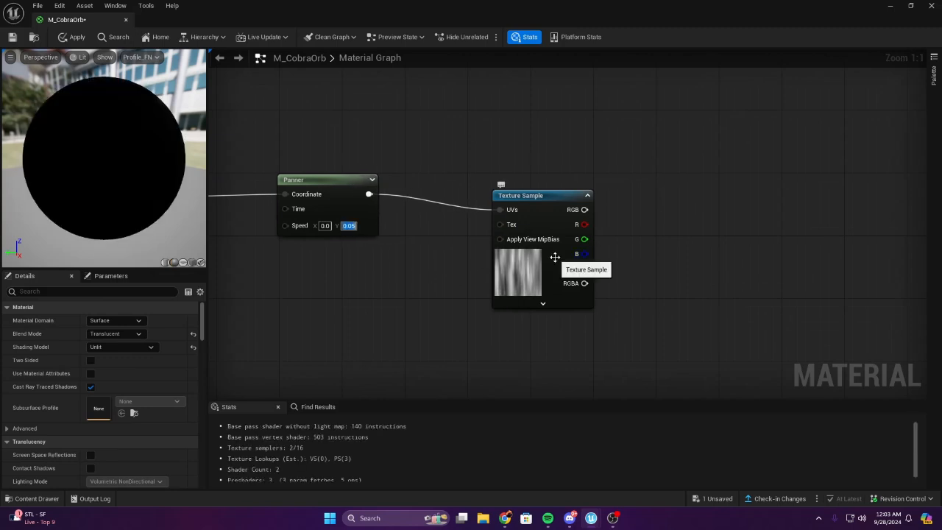
Tighten the layout by moving the Texture Sample closer to the Panner and the material output node inward
right_click_drag(555, 257, 598, 256)
left_click_drag(611, 271, 534, 263)
left_click(625, 223)
right_click_drag(471, 296, 445, 320)
scroll(553, 258, "down", 6)
scroll(577, 295, "up", 2)
right_click_drag(566, 284, 446, 255)
left_click_drag(925, 228, 831, 196)
Add a SphereMask node in the empty space below the Texture Sample
right_click_drag(265, 339, 633, 250)
scroll(520, 217, "up", 4)
right_click(619, 250)
type("sphe")
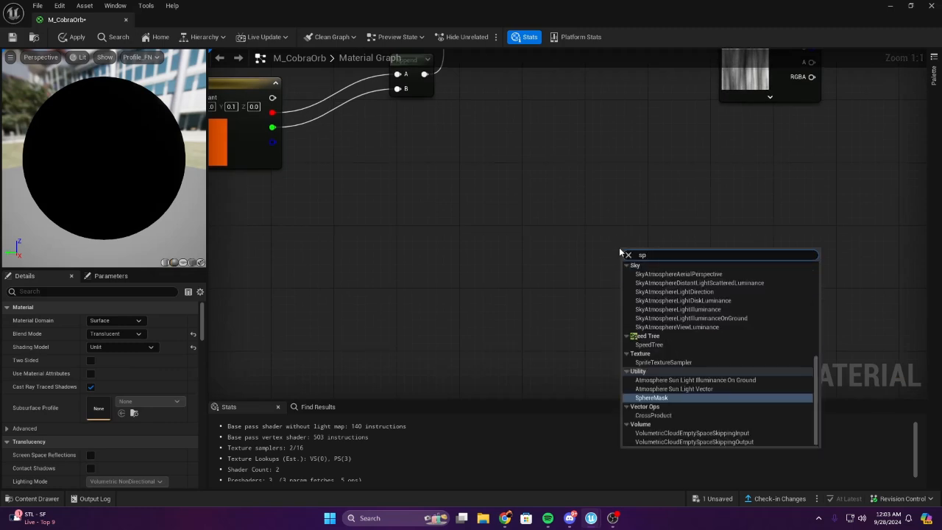
key("Return")
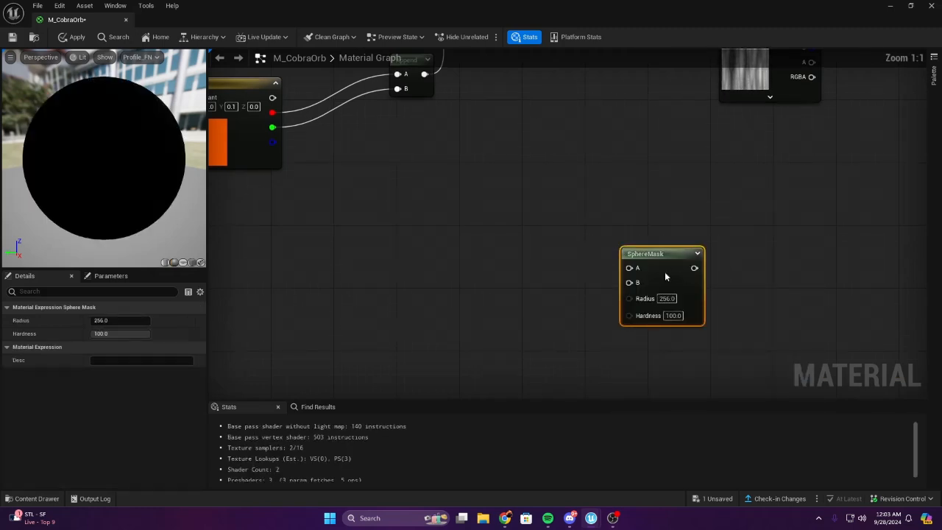
left_click_drag(665, 269, 684, 258)
left_click(505, 230)
Add a TexCoord node left of the SphereMask and connect it to the mask's A input
right_click_drag(505, 230, 438, 217)
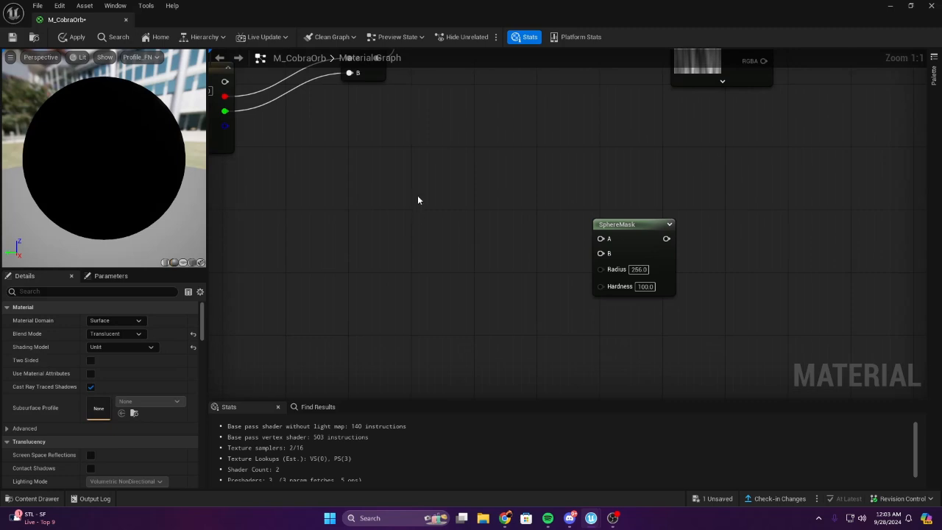
right_click(413, 199)
type("tex")
key("Return")
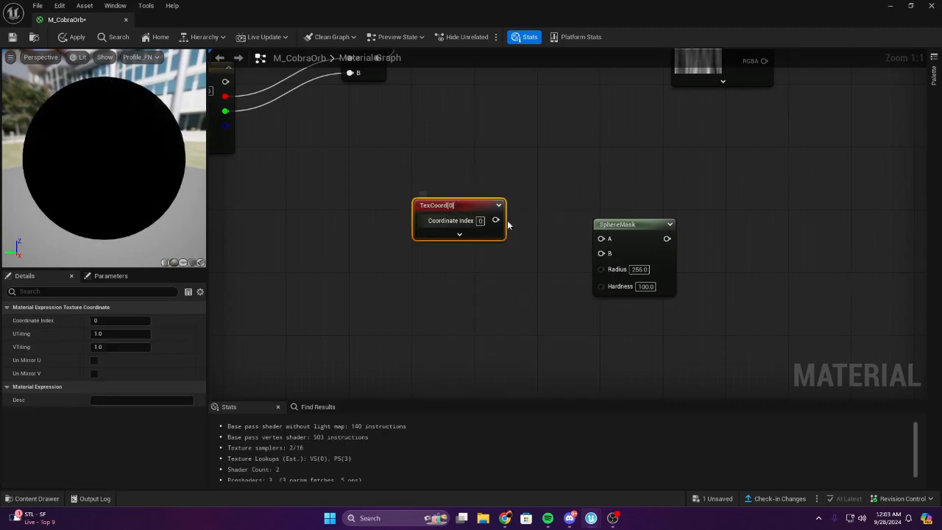
left_click_drag(495, 220, 601, 238)
left_click(532, 270)
Add a two-component constant vector with X 0.5 and Y 0.5 and connect it to the SphereMask's B input
right_click_drag(409, 286, 594, 241)
key("2")
left_click(570, 242)
right_click_drag(534, 240, 453, 242)
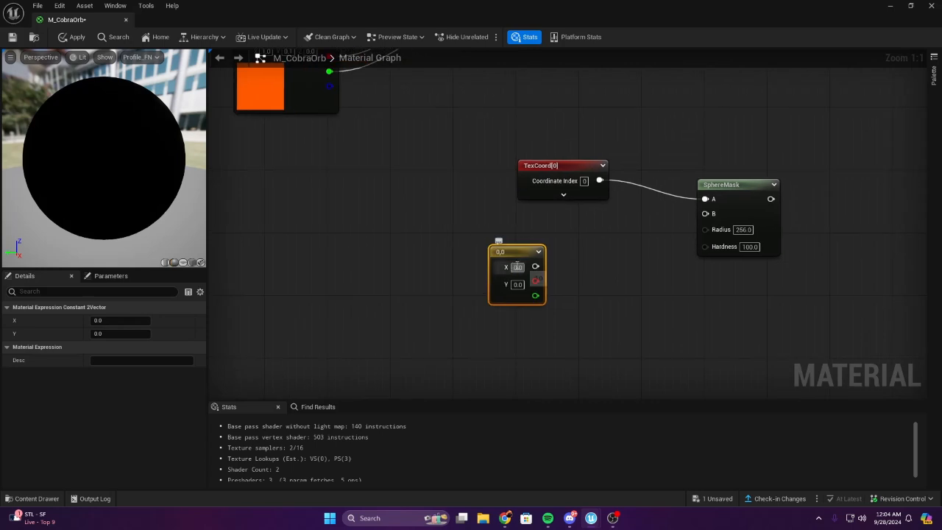
type("0.5")
key("Return")
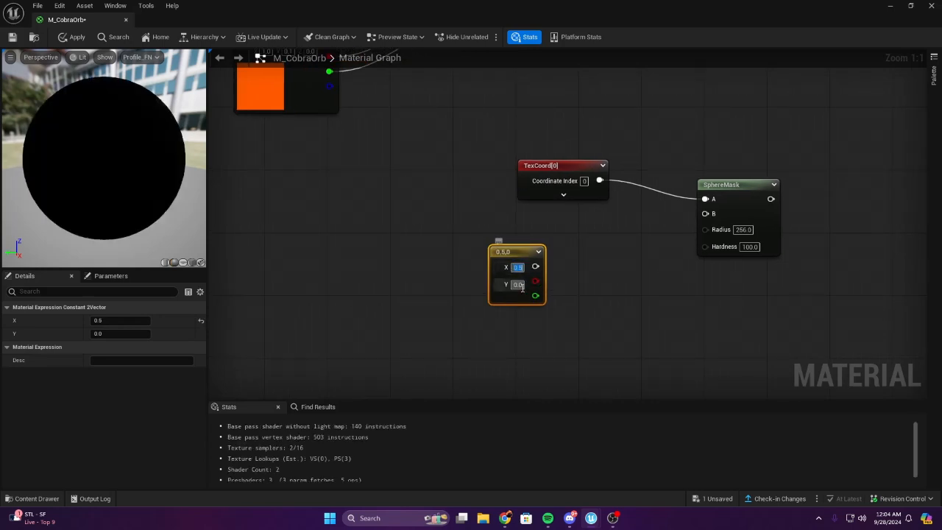
type("0.5")
key("Return")
right_click_drag(521, 282, 453, 272)
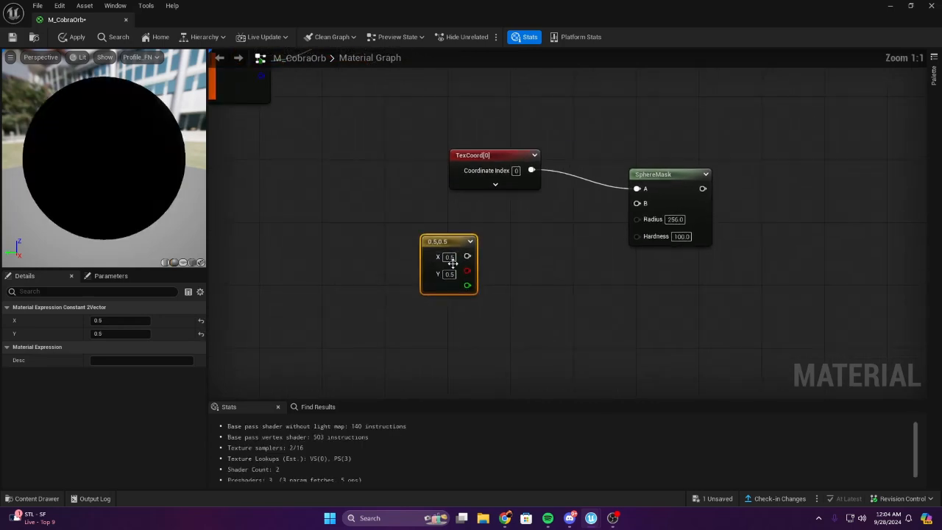
left_click_drag(468, 257, 637, 203)
right_click_drag(618, 249, 539, 267)
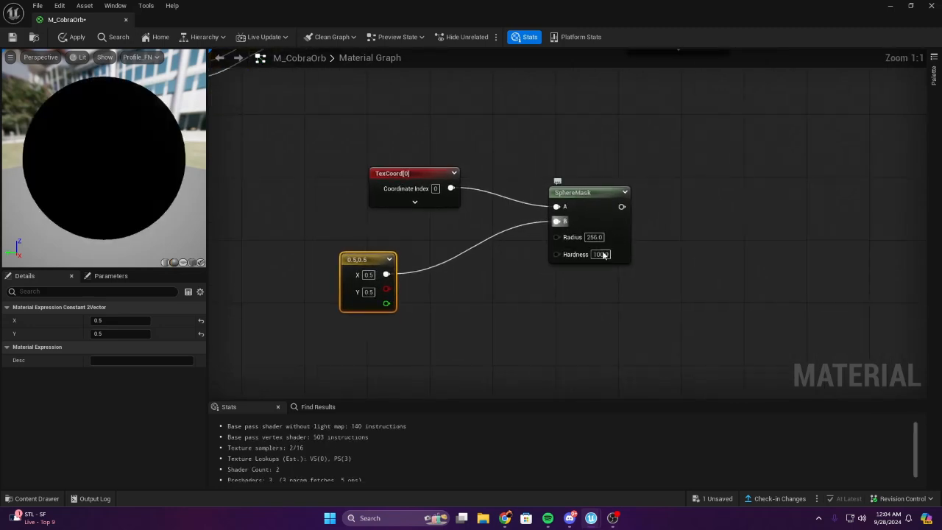
Expand the SphereMask node's preview and set its radius to 0.5 and hardness to 0
left_click(624, 191)
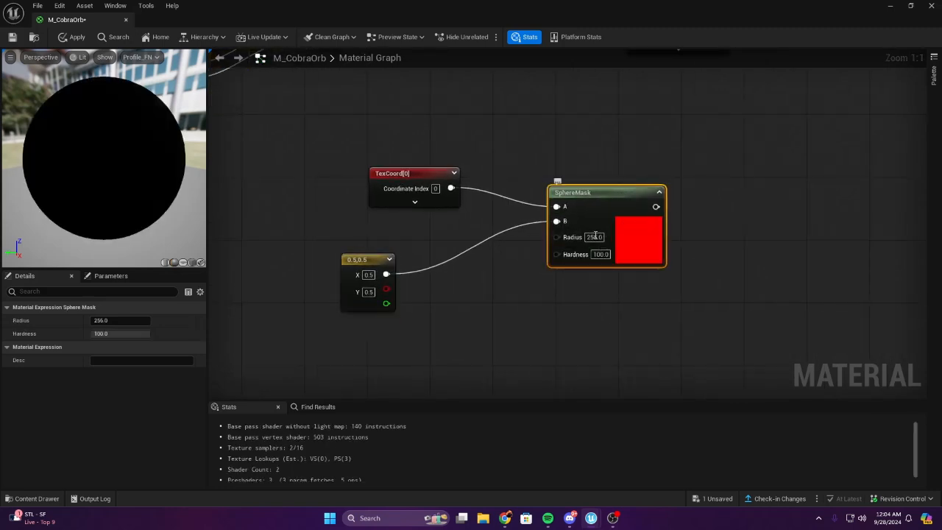
type("0.5")
key("Return")
left_click(597, 254)
type("0")
key("Return")
left_click(671, 296)
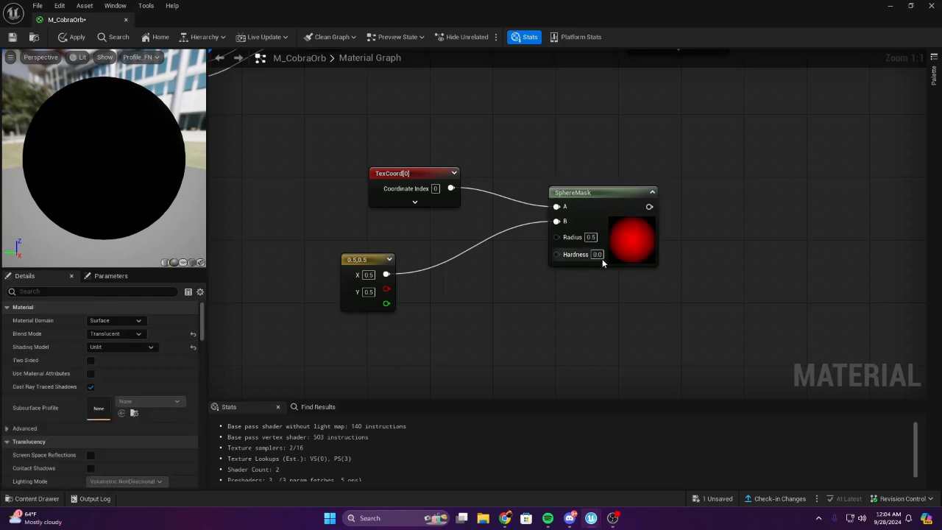
Try smaller SphereMask radius values and settle on 0.35
type(".3")
key("Return")
type(".4")
key("Return")
left_click(708, 265)
right_click_drag(645, 287, 758, 204)
type(".35")
key("Return")
right_click_drag(826, 271, 747, 325)
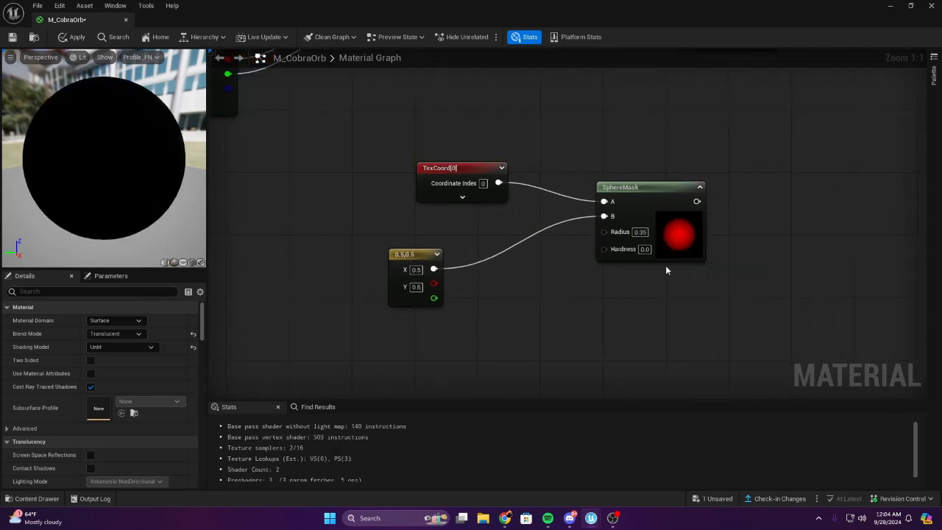
Move the material output node closer to the node chains and connect the SphereMask output to Opacity
scroll(716, 261, "down", 4)
right_click_drag(638, 279, 542, 239)
scroll(672, 130, "down", 1)
right_click_drag(673, 130, 524, 226)
scroll(559, 213, "up", 5)
scroll(736, 252, "down", 5)
left_click_drag(843, 188, 709, 245)
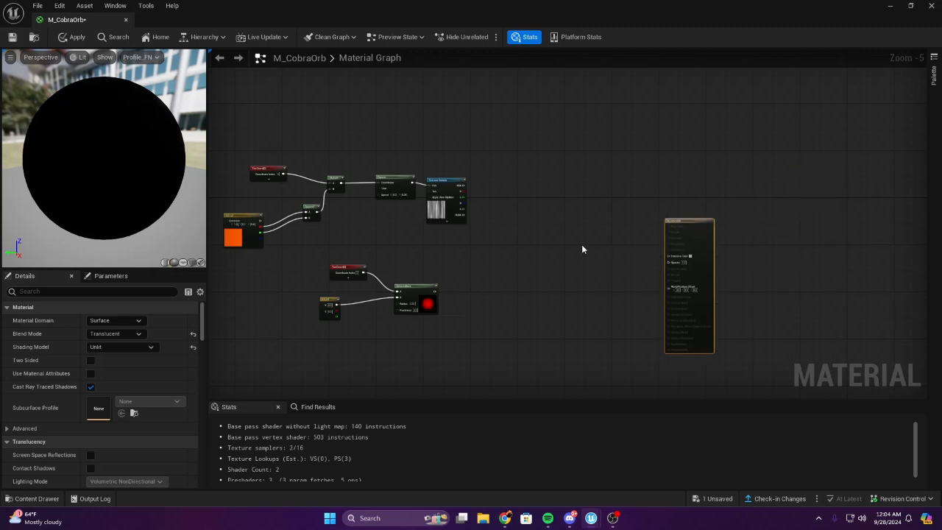
scroll(379, 342, "up", 2)
left_click_drag(439, 239, 842, 183)
Add a Lerp node near the SphereMask and connect the mask's output to the Lerp's Alpha input
right_click_drag(597, 167, 628, 233)
scroll(569, 203, "up", 3)
right_click_drag(568, 203, 636, 137)
key("l")
left_click(553, 199)
left_click_drag(468, 349, 645, 195)
Move the Lerp beside the Texture Sample, connect the texture's RGB output to its B input and expand its preview
scroll(640, 202, "down", 1)
right_click_drag(705, 154, 634, 273)
scroll(634, 273, "up", 1)
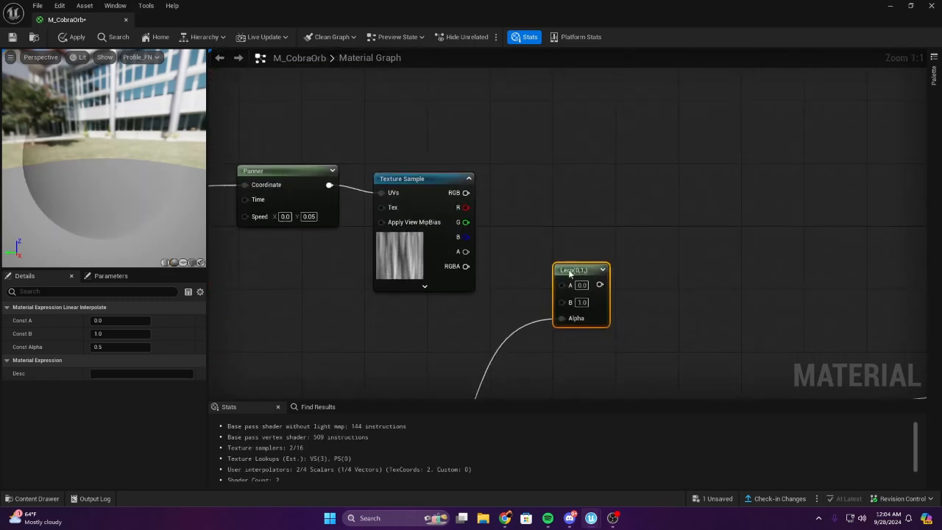
left_click_drag(568, 270, 575, 187)
left_click_drag(462, 193, 640, 141)
left_click(658, 106)
left_click(720, 174)
Tidy the node positions around the noise Lerp
scroll(645, 179, "down", 1)
right_click_drag(636, 178, 670, 281)
left_click_drag(690, 210, 751, 167)
left_click(794, 151)
scroll(585, 197, "up", 1)
right_click_drag(586, 196, 521, 207)
left_click_drag(699, 217, 625, 231)
left_click(566, 143)
Add two vector parameters stacked one above the other in the empty space above the noise Lerp
right_click_drag(566, 143, 631, 182)
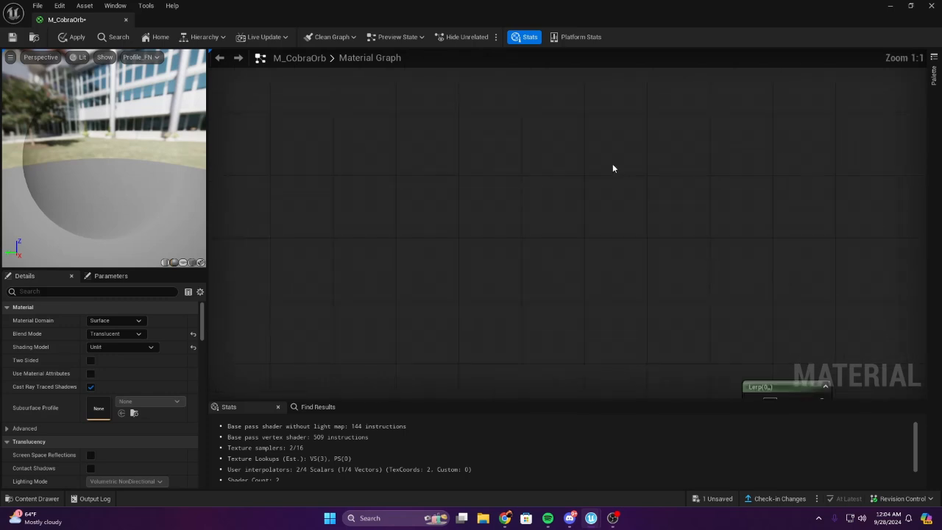
left_click(572, 151)
right_click_drag(507, 195, 487, 109)
left_click(562, 258)
key("v")
left_click(573, 165)
left_click_drag(612, 224, 582, 223)
Set the upper vector parameter's colour to green with R 0.024329, G 0.567708, B 0 and A 1
double_click(580, 137)
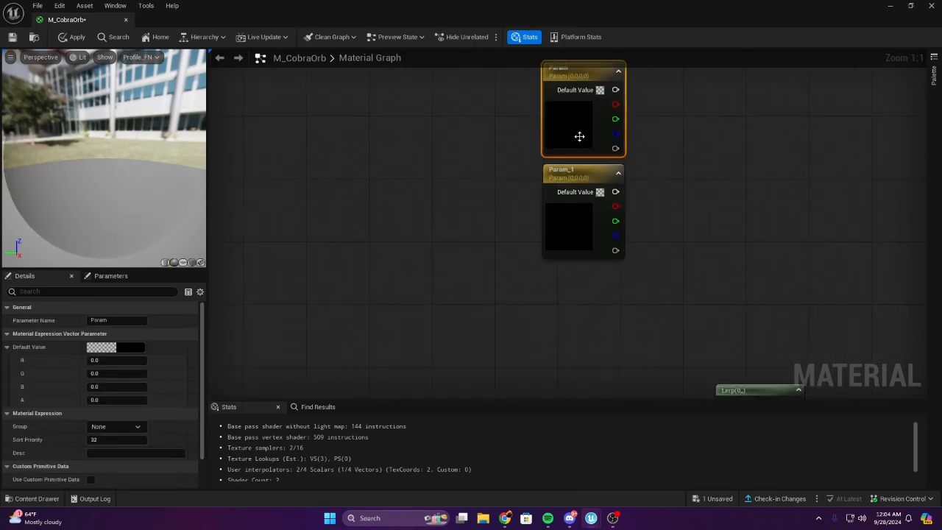
left_click_drag(630, 268, 596, 300)
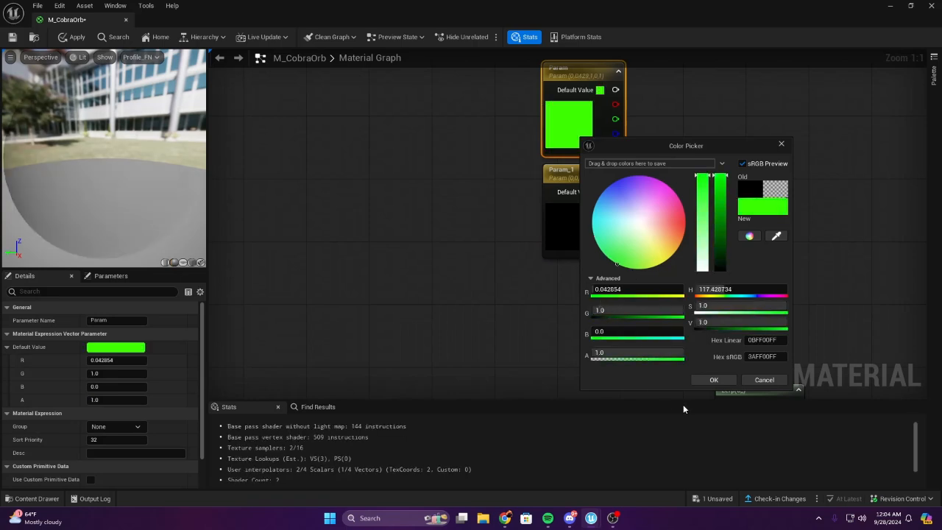
left_click_drag(721, 248, 721, 215)
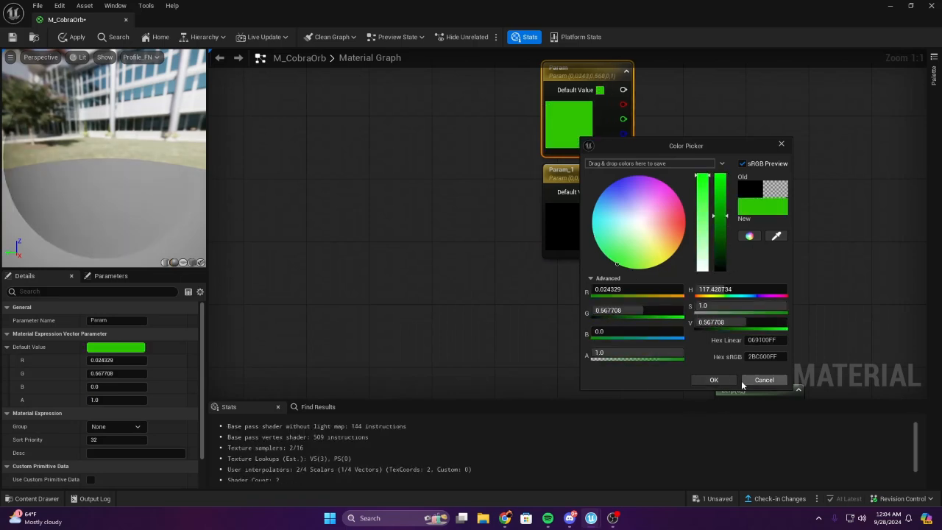
left_click(719, 378)
Set the lower vector parameter's colour to dark teal with R 0, G 0.239583, B 0.093451 and A 1
double_click(570, 229)
left_click_drag(601, 339, 579, 352)
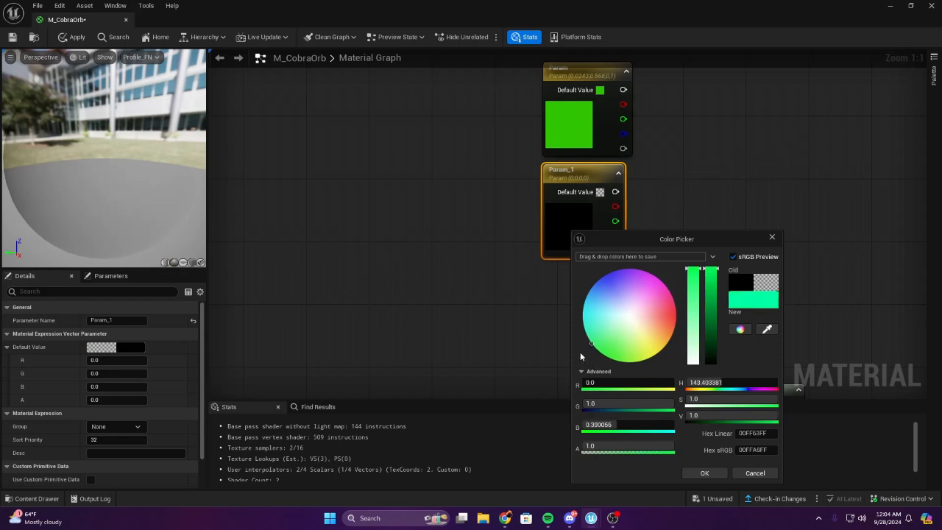
left_click_drag(717, 306, 712, 340)
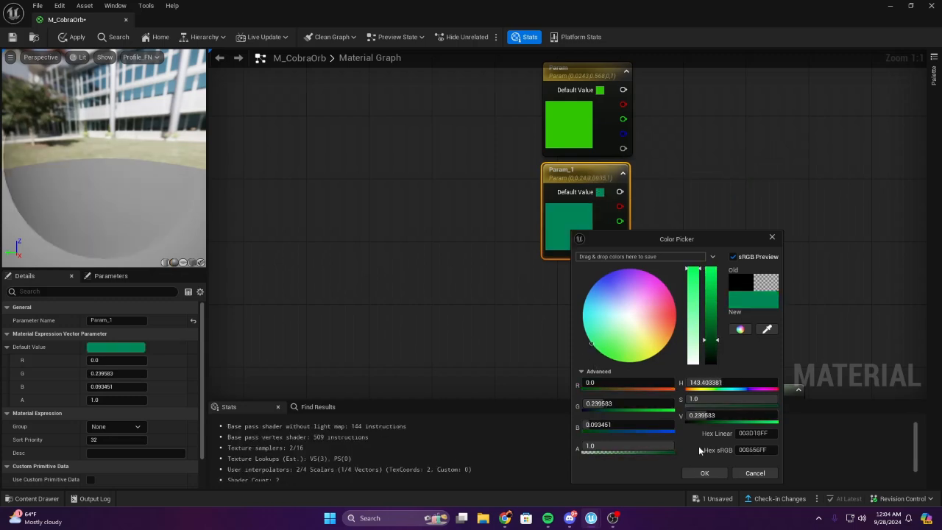
left_click(704, 472)
Add a LinearGradient node and place it below the two colour parameters
right_click_drag(653, 370, 537, 315)
right_click_drag(555, 169, 548, 207)
right_click(548, 208)
type("lin")
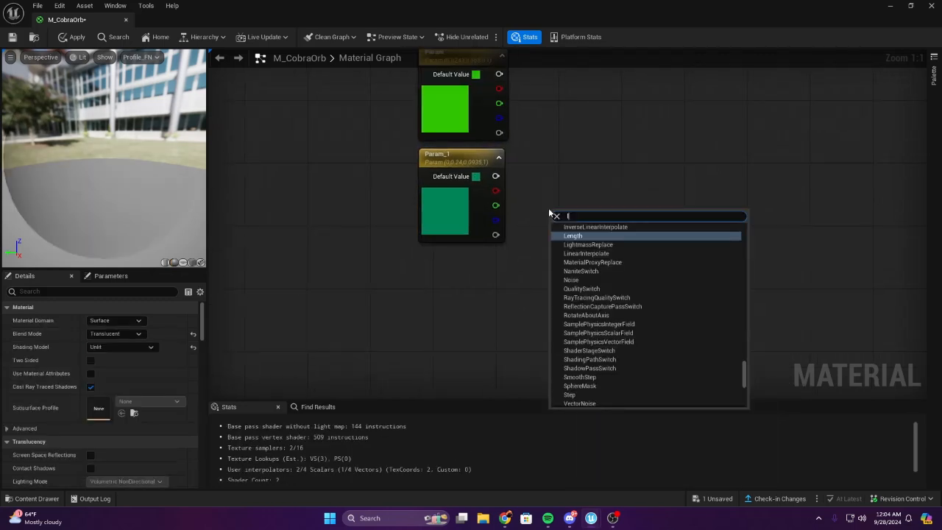
key("Return")
left_click_drag(574, 227, 443, 270)
Add a Lerp that blends the two colour parameters, with the linear gradient connected to its Alpha, and expand its preview
left_click(604, 194)
right_click_drag(604, 194, 612, 156)
key("l")
left_click(535, 209)
left_click_drag(530, 290, 624, 211)
left_click_drag(521, 166, 625, 193)
right_click_drag(625, 194, 681, 290)
left_click_drag(579, 161, 691, 273)
left_click(716, 258)
left_click_drag(711, 315, 723, 289)
left_click(773, 300)
Add another Lerp with the colour gradient Lerp connected to B and the noise Lerp to Alpha, and expand its preview
right_click_drag(773, 300, 492, 69)
right_click_drag(528, 243, 531, 273)
left_click(538, 247)
left_click_drag(458, 358, 545, 291)
left_click_drag(509, 180, 546, 275)
left_click(586, 243)
right_click_drag(661, 328, 611, 266)
left_click(586, 280)
left_click_drag(558, 238, 576, 269)
left_click(670, 319)
Reposition the material output node to the lower right of the combined colour Lerp
right_click_drag(670, 320, 496, 209)
scroll(511, 245, "down", 2)
scroll(564, 356, "up", 1)
right_click_drag(564, 356, 624, 339)
left_click_drag(624, 339, 602, 223)
left_click(478, 214)
scroll(478, 214, "up", 1)
right_click_drag(478, 214, 496, 201)
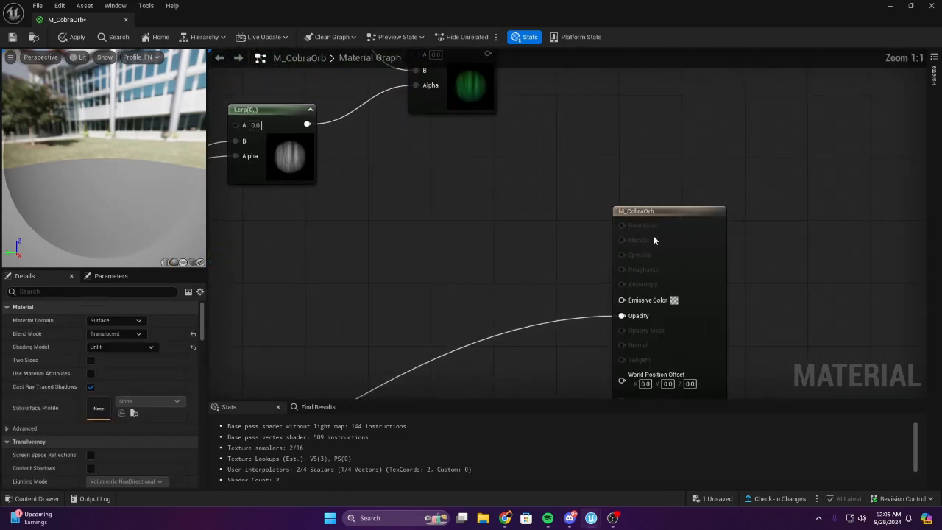
left_click_drag(626, 234, 687, 169)
left_click(581, 127)
Add a Multiply node right of the combined colour Lerp
right_click_drag(555, 110, 505, 267)
key("m")
left_click(570, 170)
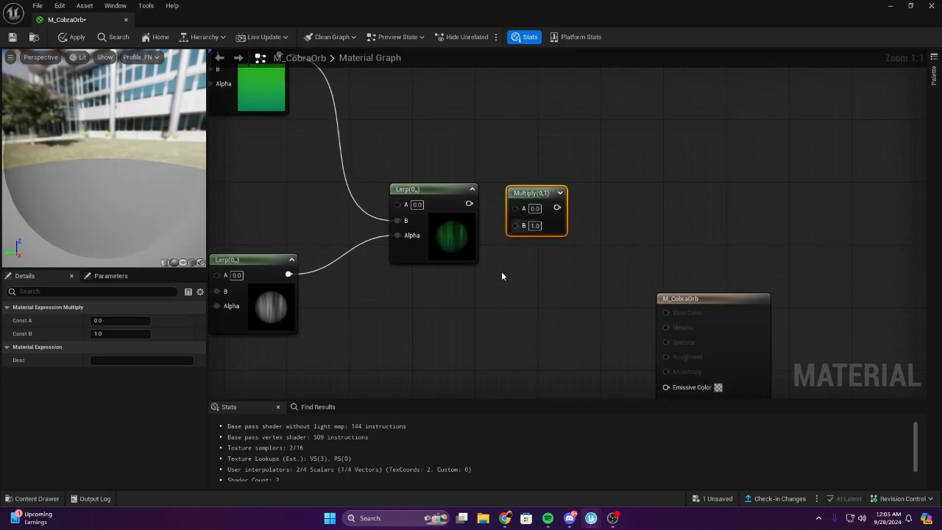
right_click_drag(467, 311, 500, 256)
Add a second Multiply node below the first and set both its A and B constants to 3
left_click(495, 250)
key("m")
left_click(495, 249)
left_click(512, 262)
type("3")
left_click(512, 279)
type("3")
left_click(540, 273)
Multiply the combined colour Lerp by the constant Multiply's output and connect the result to Emissive Color
left_click_drag(534, 261, 547, 169)
left_click_drag(501, 148, 596, 170)
left_click_drag(679, 321, 697, 332)
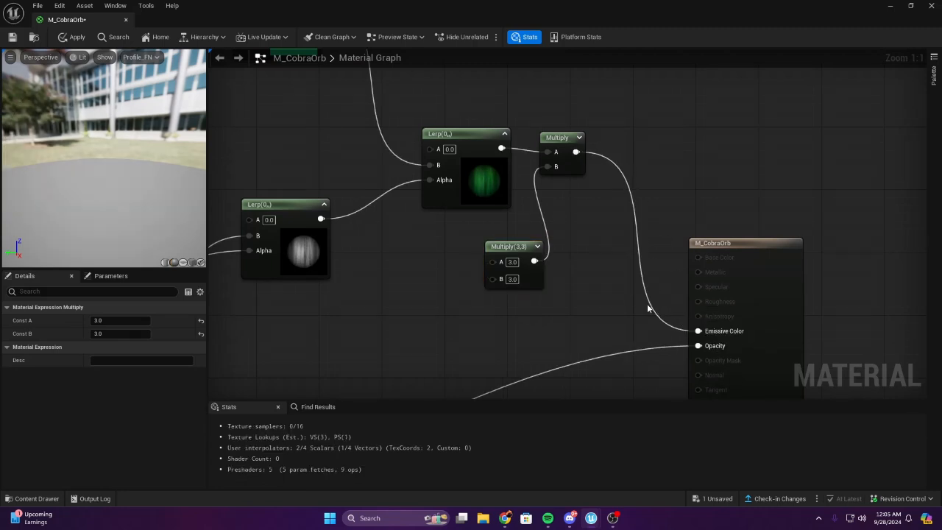
left_click(642, 304)
Raise the glow by setting one constant of the second Multiply node to 4
right_click_drag(624, 294, 670, 231)
scroll(147, 186, "down", 5)
left_click_drag(147, 187, 133, 143)
scroll(104, 162, "down", 2)
scroll(387, 262, "down", 3)
scroll(475, 270, "up", 3)
left_click(527, 194)
type("4")
key("Return")
Examine the glowing green orb in the material preview from different angles and distances
right_click_drag(438, 247, 368, 246)
left_click_drag(79, 181, 112, 166)
scroll(346, 259, "down", 2)
right_click_drag(347, 259, 456, 258)
left_click_drag(111, 176, 147, 177)
scroll(471, 287, "down", 4)
right_click_drag(309, 375, 298, 331)
scroll(508, 251, "up", 6)
scroll(298, 331, "down", 2)
scroll(589, 183, "down", 3)
Shift the output end of the graph downward to make room for more nodes
right_click_drag(588, 184, 360, 196)
left_click_drag(606, 165, 616, 214)
right_click_drag(521, 155, 457, 198)
left_click_drag(535, 120, 533, 268)
right_click_drag(362, 272, 749, 98)
Add a TextureCoordinate node in an empty area of the graph
scroll(565, 194, "up", 5)
right_click_drag(565, 194, 651, 153)
right_click(462, 164)
type("te")
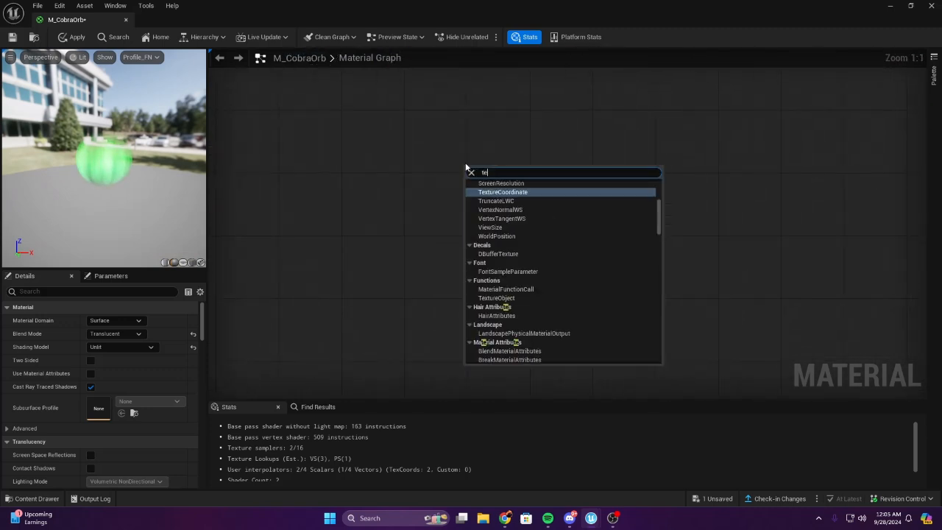
key("Return")
right_click_drag(463, 166, 536, 166)
left_click(452, 237)
right_click_drag(603, 287, 371, 261)
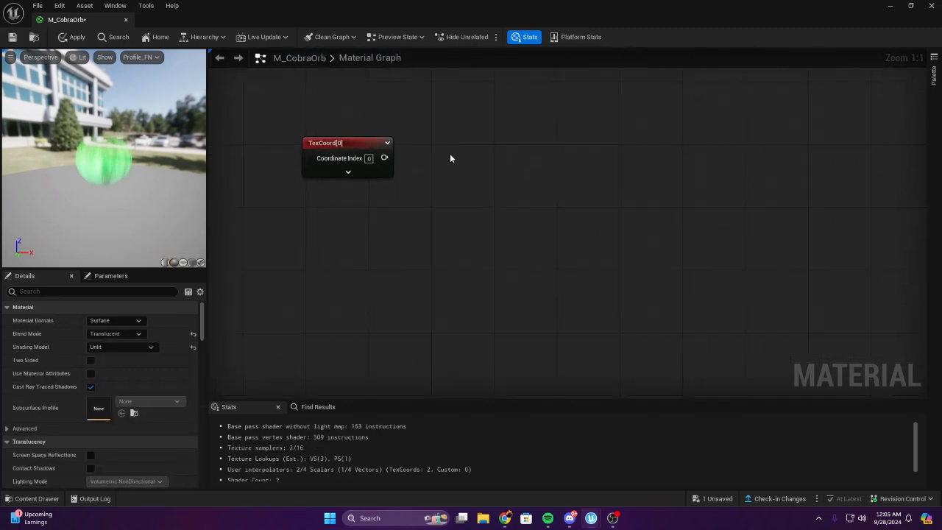
Add a BreakOutFloat2Components node and connect the new TexCoord to its Float2 input
right_click(450, 153)
type("brea")
key("Return")
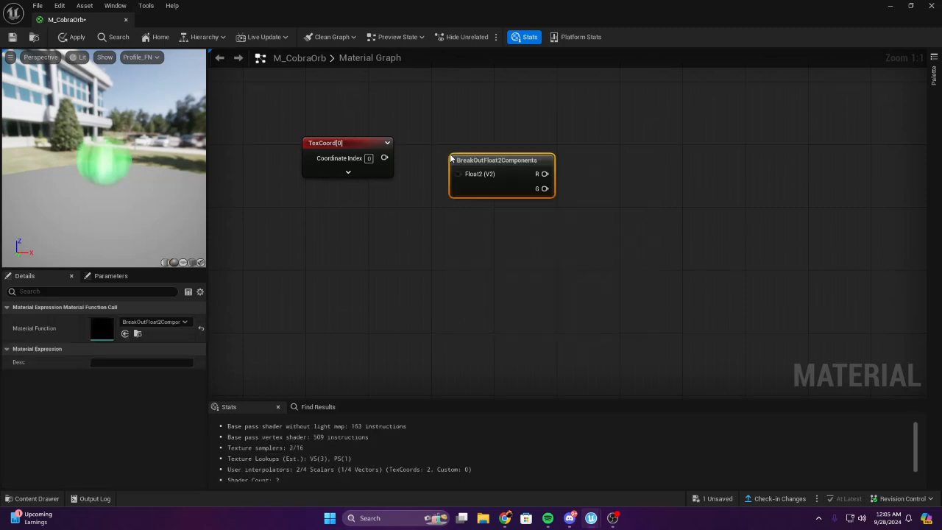
left_click(338, 298)
right_click_drag(337, 299, 458, 239)
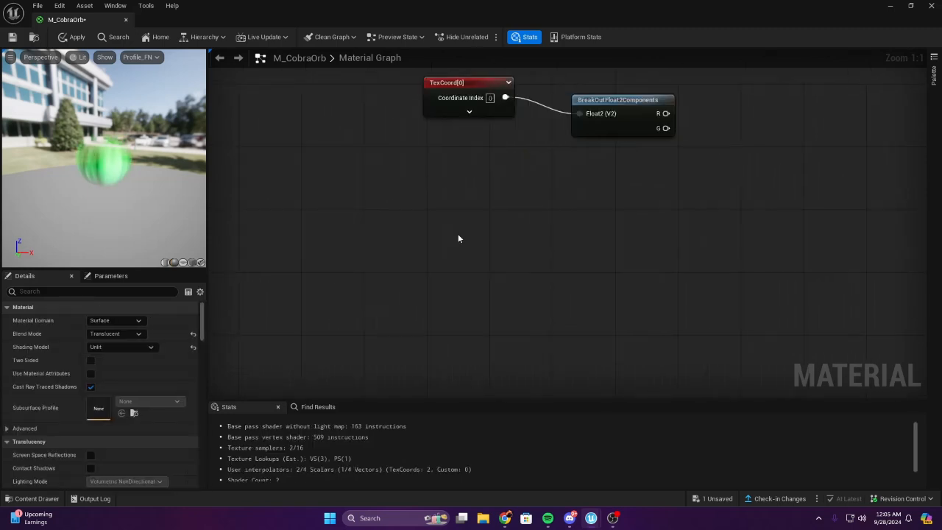
Add a three-component constant vector below the TexCoord and set its X, Y and Z to 1
key("3")
left_click(455, 227)
double_click(504, 259)
left_click(708, 250)
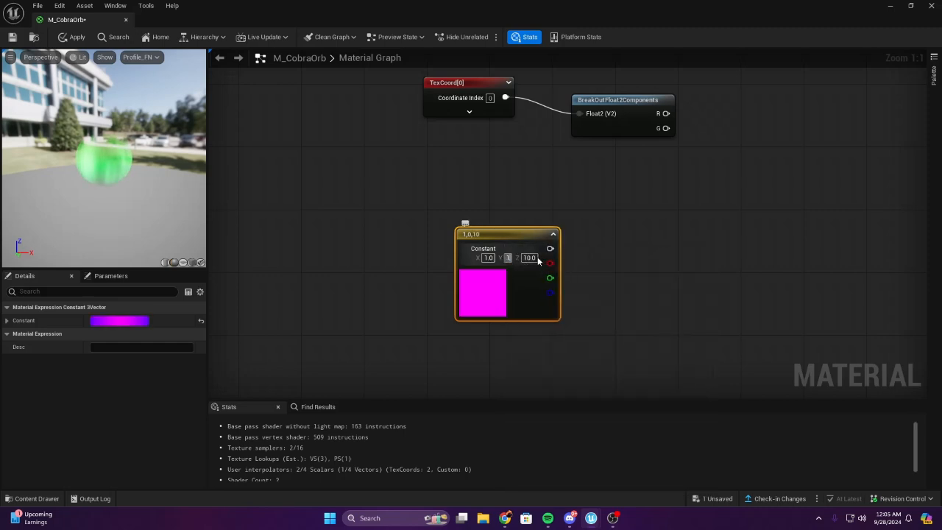
double_click(528, 256)
key("Escape")
left_click(668, 205)
Add a Multiply node fed by the BreakOutFloat2Components R output and the vector constant's red channel
right_click_drag(668, 205, 517, 235)
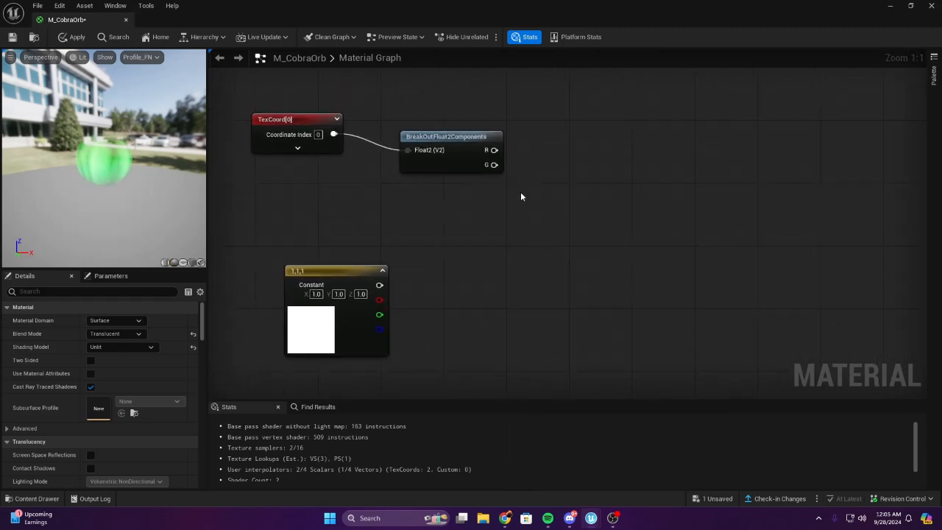
left_click(520, 196)
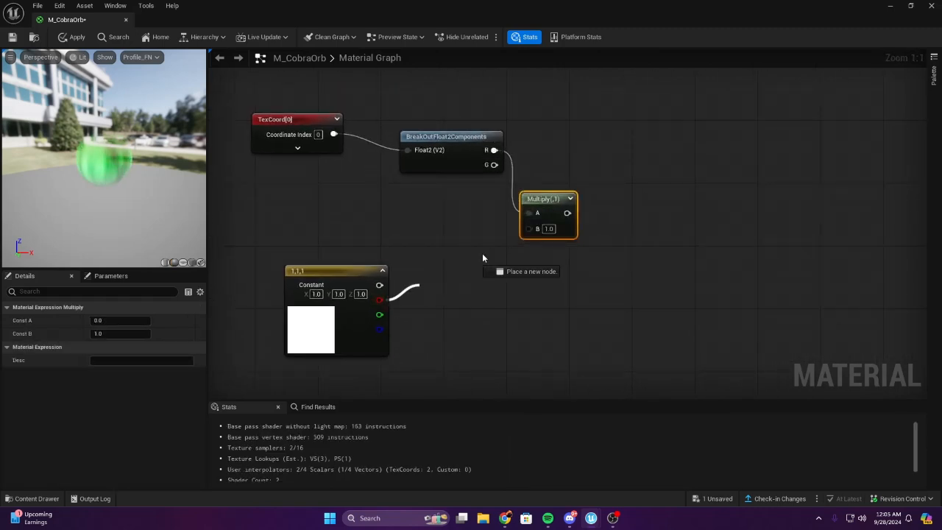
left_click_drag(526, 233, 527, 229)
Add a Time node and a Multiply node that combines Time with the vector constant's blue channel
right_click_drag(479, 306, 523, 225)
right_click(519, 226)
type("time")
key("Return")
left_click(643, 204)
left_click(641, 215)
left_click_drag(628, 237, 631, 254)
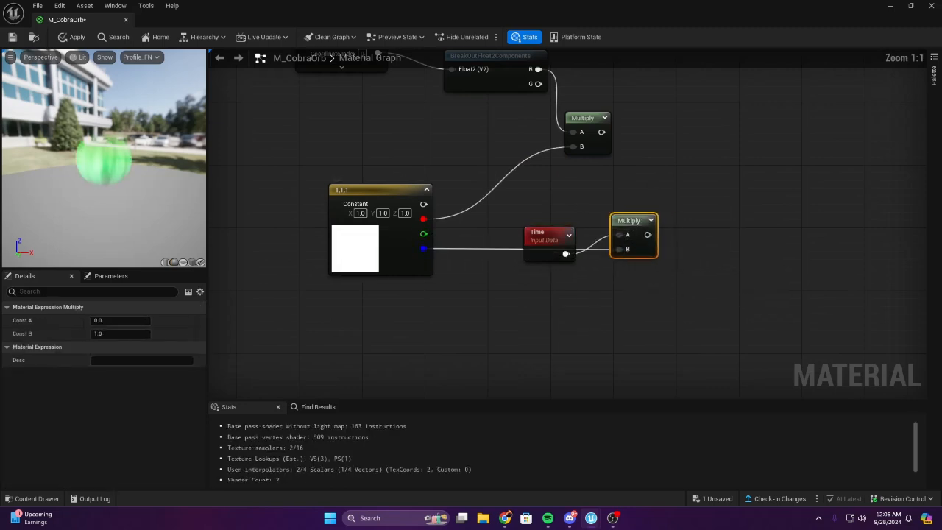
Rearrange the Time node and its Multiply so they sit lower beside the vector constant
left_click_drag(557, 250, 552, 221)
left_click(534, 276)
scroll(532, 281, "down", 1)
right_click_drag(532, 280, 448, 256)
scroll(413, 161, "up", 1)
right_click_drag(413, 161, 433, 136)
left_click_drag(433, 136, 596, 219)
left_click_drag(570, 184, 552, 248)
left_click(572, 237)
right_click_drag(529, 199, 577, 201)
right_click_drag(468, 201, 460, 179)
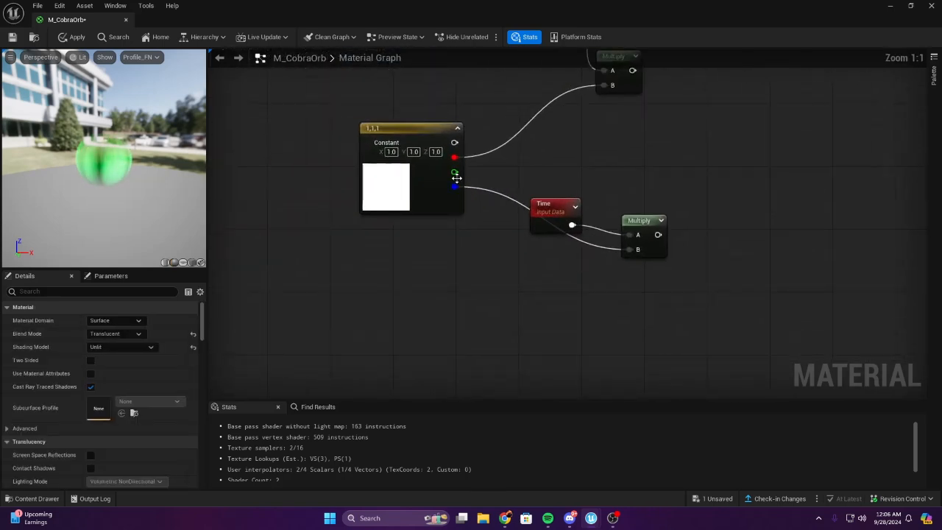
Reconnect the Time Multiply's B input to the vector constant's green channel and move both nodes back up
left_click_drag(658, 248, 637, 250)
left_click_drag(498, 183, 620, 239)
left_click_drag(546, 141, 693, 245)
left_click_drag(641, 228, 633, 166)
left_click(765, 206)
Add an Add node and connect the two Multiply outputs to its A and B inputs
scroll(765, 206, "down", 2)
right_click_drag(765, 206, 588, 265)
scroll(601, 235, "down", 3)
scroll(585, 250, "up", 5)
left_click(537, 203)
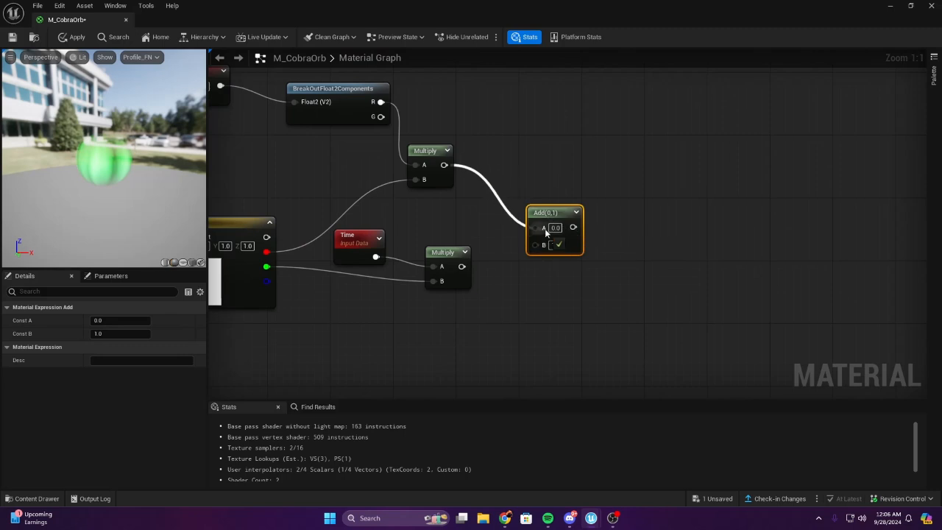
left_click_drag(535, 244, 535, 243)
left_click(612, 250)
Add a Sine node and place it above and to the right of the Add node
right_click_drag(612, 250, 562, 244)
right_click(555, 184)
type("sine")
key("Return")
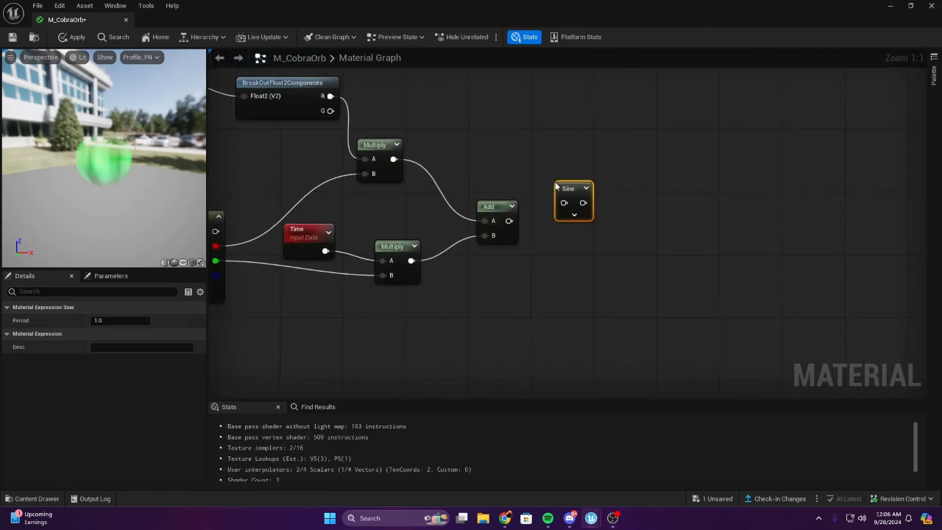
left_click(549, 252)
left_click_drag(572, 194, 603, 165)
left_click(550, 236)
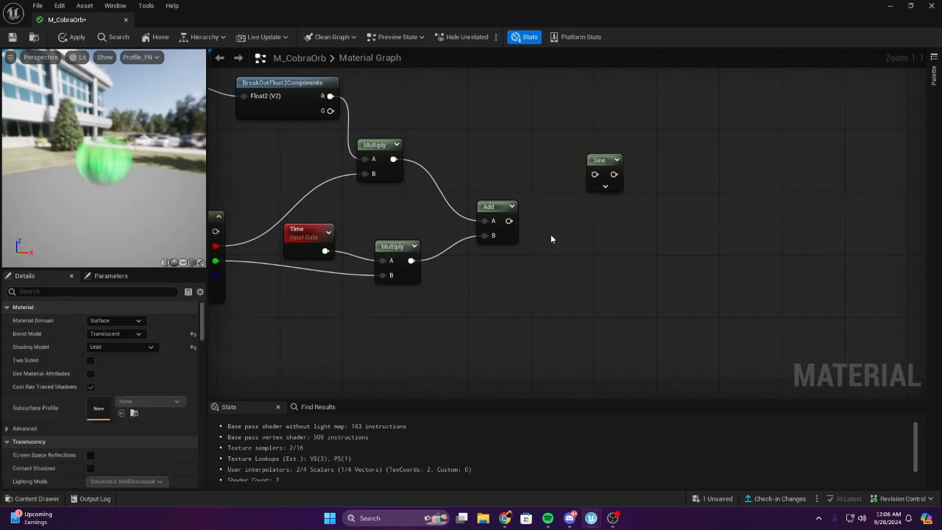
Place two more Add nodes, one below the other, underneath the Sine node
right_click_drag(550, 236, 540, 216)
key("a")
left_click(540, 217)
left_click(520, 257)
right_click_drag(555, 291, 462, 300)
key("a")
left_click(457, 321)
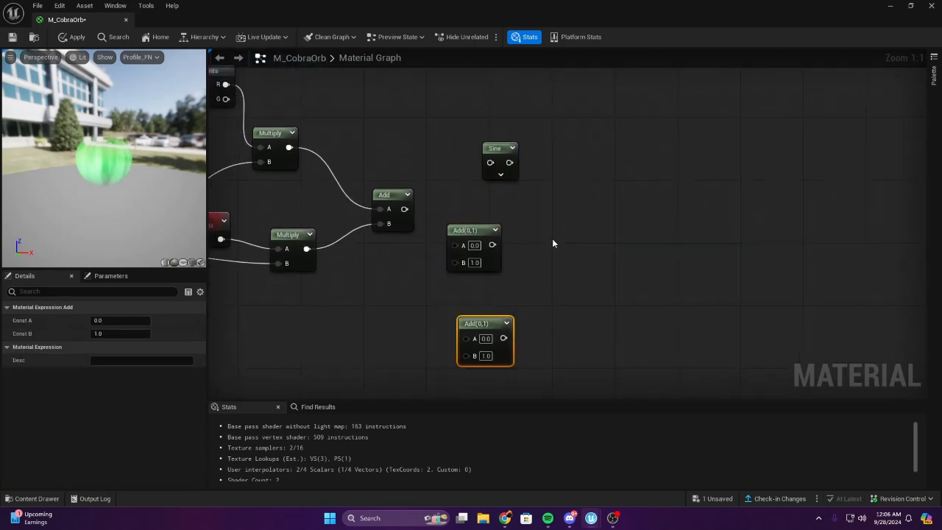
Add a Cosine node beside the upper new Add and a second Sine node beside the lower one
right_click(552, 238)
type("cosine")
key("Return")
right_click_drag(546, 318, 560, 259)
right_click(560, 259)
type("sin")
key("BackSpace")
key("BackSpace")
key("Return")
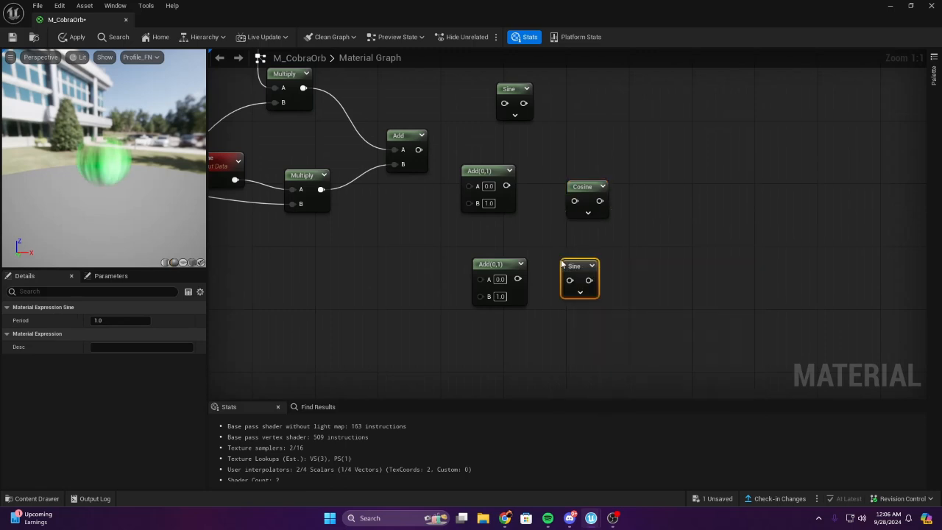
Wire the first Add's output to the upper Sine and both new Adds, which feed the Cosine and lower Sine
right_click_drag(540, 232, 537, 234)
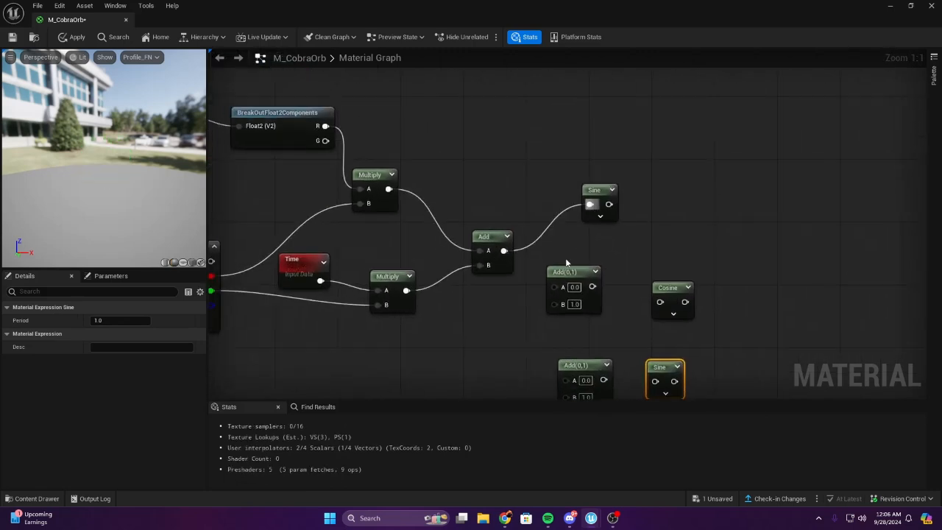
left_click_drag(592, 287, 660, 301)
right_click_drag(603, 379, 553, 292)
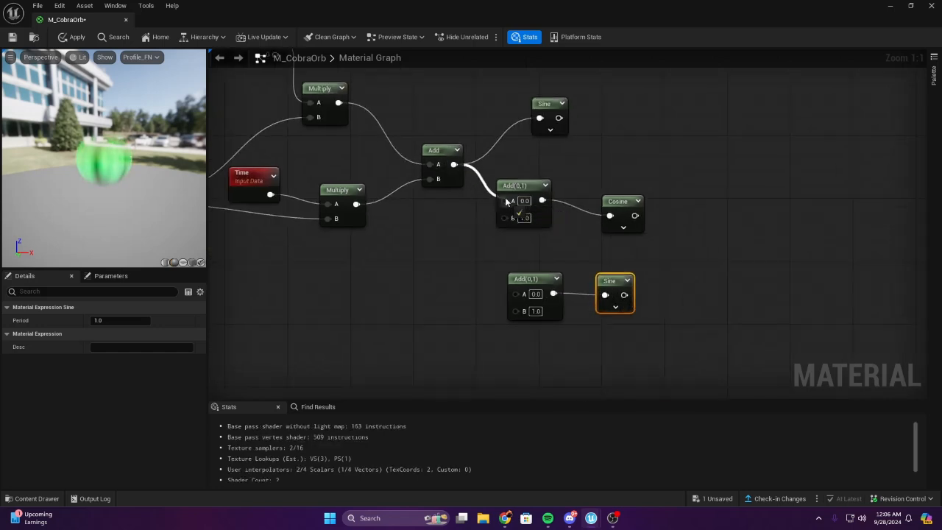
left_click_drag(532, 301, 531, 297)
Add an AppendMany node and connect the upper Sine, Cosine and lower Sine to its R, G and B inputs
scroll(550, 253, "down", 3)
scroll(549, 250, "up", 3)
right_click_drag(571, 265, 512, 322)
left_click(615, 208)
right_click_drag(617, 220, 588, 150)
right_click(612, 176)
type("app")
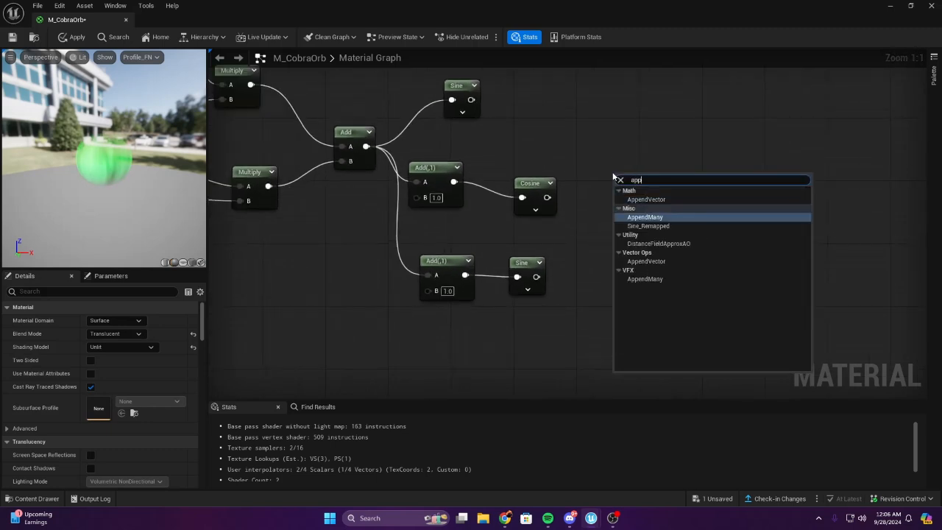
key("Return")
right_click_drag(587, 159, 730, 213)
left_click_drag(784, 248, 778, 247)
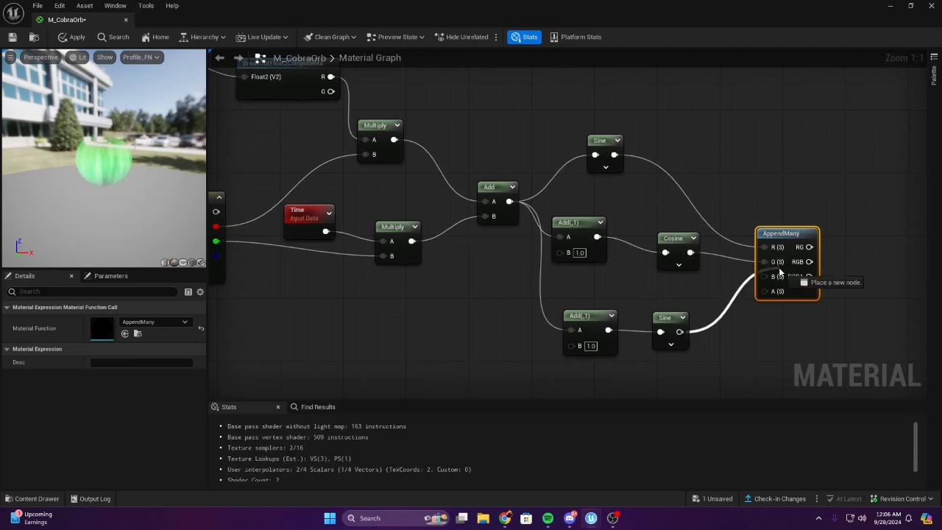
left_click_drag(765, 281, 764, 276)
Move the AppendMany node slightly up and farther from the Sine and Cosine nodes
right_click_drag(719, 284, 653, 251)
left_click(633, 272)
right_click_drag(742, 202, 634, 209)
left_click_drag(634, 210, 668, 171)
right_click_drag(789, 179, 615, 208)
left_click(615, 208)
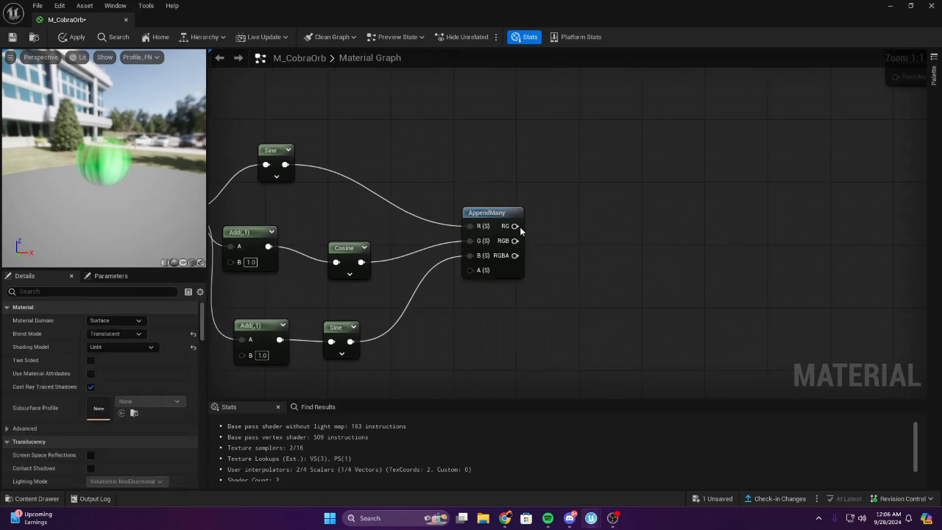
Add a Multiply node with its preview shown and connect the AppendMany RGB output to its A input
left_click(544, 220)
left_click_drag(514, 241, 685, 198)
left_click(594, 228)
Set the B value of the Add node feeding the lower Sine to 0.5
right_click_drag(264, 309, 473, 272)
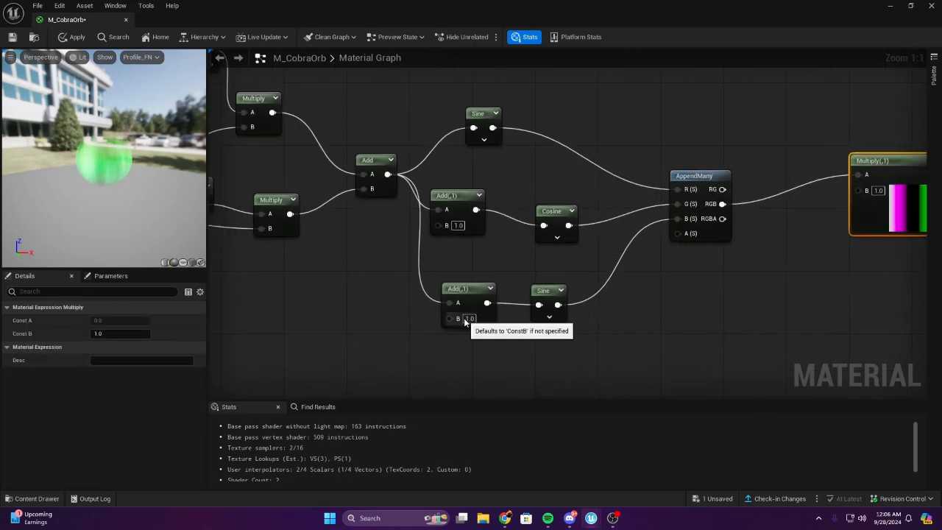
type("0.5")
key("Return")
Move the rainbow-preview Multiply node closer to the AppendMany node
right_click_drag(499, 253, 256, 217)
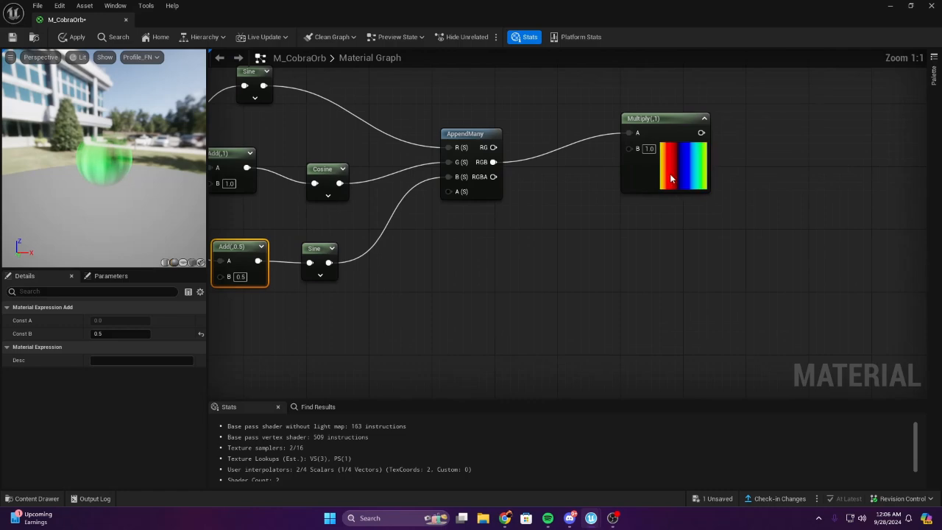
left_click_drag(683, 172, 643, 195)
left_click(601, 258)
Add another Add node below the Sine and Cosine branches and connect the vector constant's blue channel to its A input
scroll(601, 258, "down", 1)
scroll(362, 316, "up", 1)
right_click_drag(362, 316, 643, 221)
scroll(559, 210, "down", 2)
right_click_drag(559, 210, 694, 252)
scroll(610, 288, "up", 2)
key("a")
left_click(555, 196)
right_click_drag(385, 87, 478, 200)
left_click_drag(390, 193, 804, 365)
Set the B value of the Add node fed by the blue channel to 15
right_click_drag(780, 390, 480, 286)
left_click(512, 273)
type("15")
left_click(605, 254)
Place a new Multiply node to the right of the rainbow-preview Multiply
right_click_drag(605, 255, 331, 324)
right_click_drag(518, 262, 542, 258)
key("m")
left_click(704, 176)
right_click_drag(422, 305, 400, 264)
key("Delete")
right_click_drag(628, 187, 721, 238)
right_click_drag(311, 334, 405, 328)
left_click_drag(406, 327, 463, 306)
left_click(681, 267)
right_click_drag(681, 267, 522, 253)
key("ctrl+z")
key("ctrl+z")
Connect the rainbow Multiply to A and the Add with 15 to B of the new Multiply, and show its preview
left_click(404, 289)
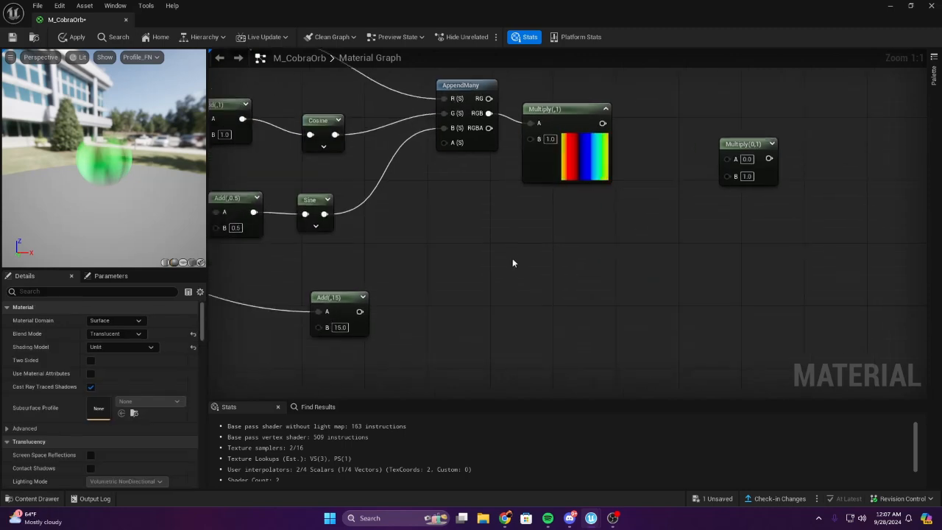
left_click(355, 320)
left_click_drag(359, 312, 729, 159)
left_click(760, 144)
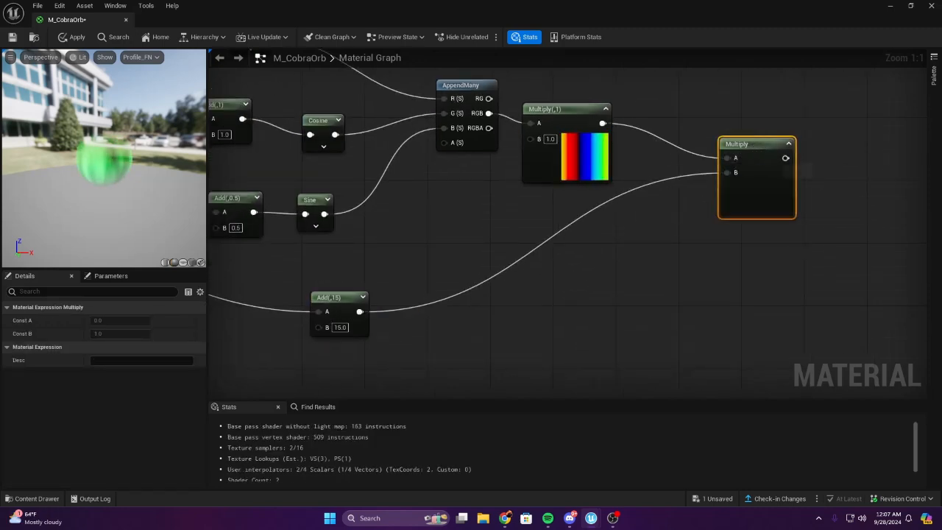
Move the last Multiply node closer to the Multiply(,1) node that feeds it
right_click_drag(884, 219, 604, 289)
left_click(601, 288)
right_click_drag(532, 281, 613, 268)
left_click_drag(546, 267, 507, 242)
left_click(605, 262)
Create a named reroute declaration from the last Multiply node's output and name it WPO
right_click_drag(456, 228, 547, 227)
right_click_drag(655, 248, 641, 281)
scroll(515, 266, "down", 1)
scroll(513, 266, "up", 1)
right_click_drag(738, 247, 657, 211)
scroll(620, 264, "down", 1)
scroll(576, 274, "up", 1)
right_click_drag(591, 227, 550, 242)
left_click_drag(562, 181, 651, 184)
type("name")
key("Return")
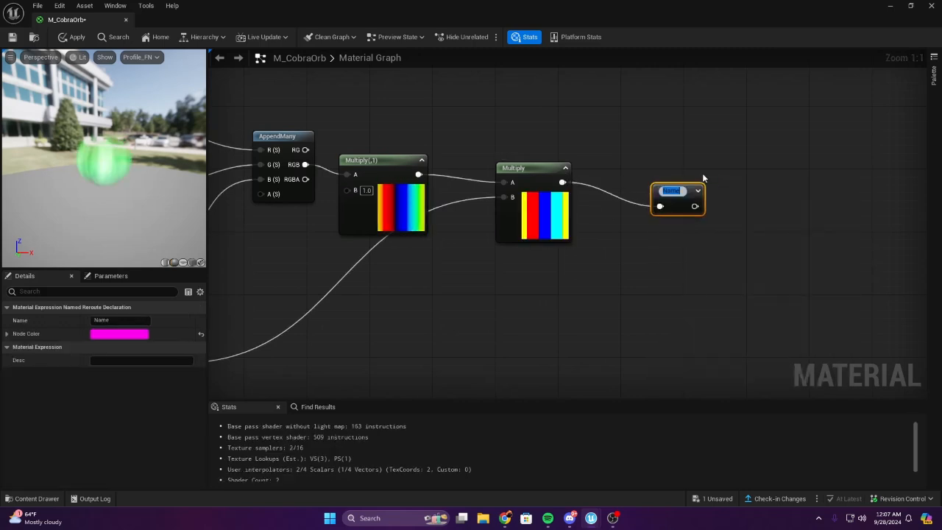
type("WPO")
left_click(595, 107)
Place a WPO reroute node beside the material output and connect it to World Position Offset
right_click_drag(594, 107, 545, 242)
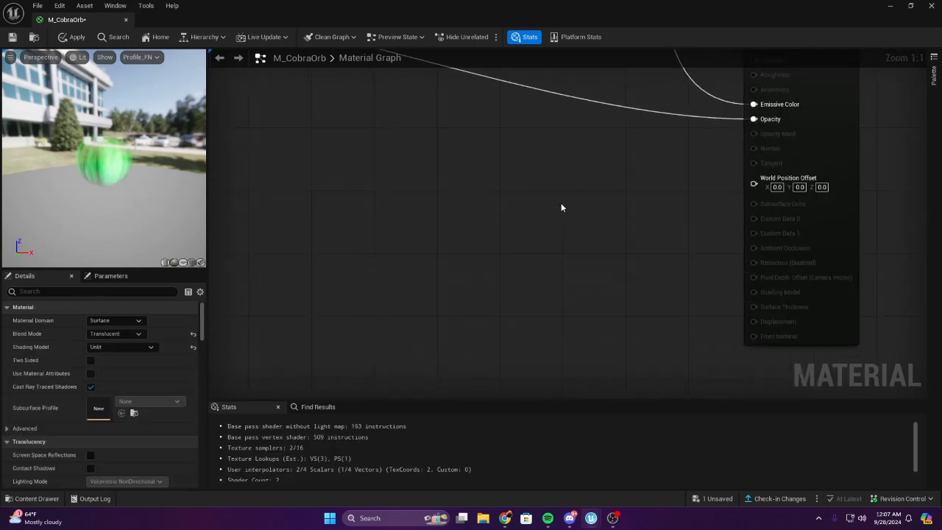
right_click(577, 194)
type("wpo")
left_click(616, 214)
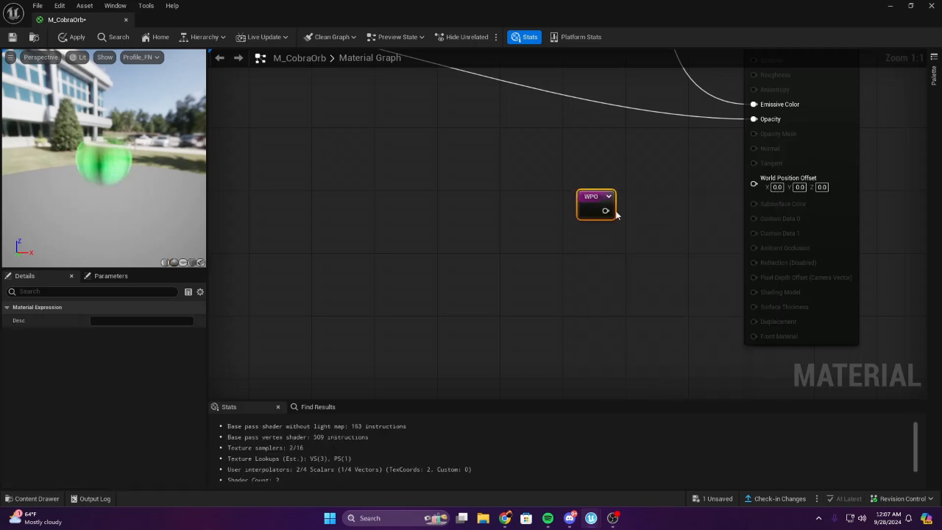
left_click_drag(762, 195, 761, 190)
right_click_drag(676, 275, 649, 292)
left_click_drag(570, 234, 580, 229)
left_click(515, 239)
Set the B value of the Add node feeding the last Multiply to 5
right_click_drag(399, 380, 531, 128)
right_click_drag(279, 280, 549, 52)
type("5")
key("Return")
scroll(562, 254, "down", 3)
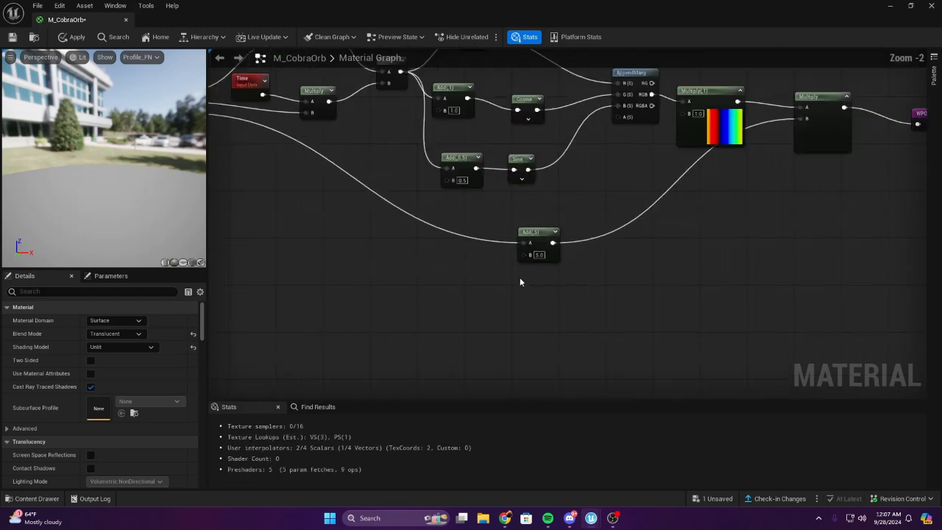
scroll(519, 277, "up", 3)
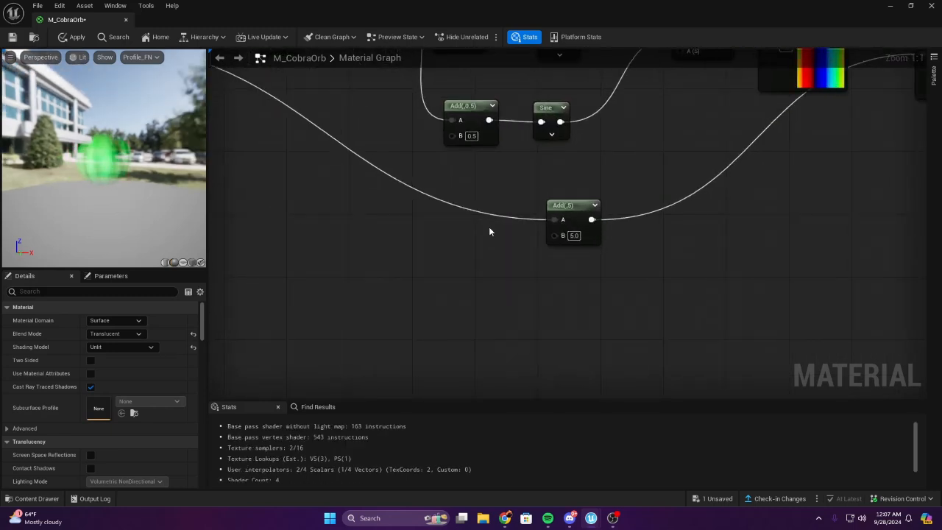
Set the B value of the Add node feeding the last Multiply to 2
type("2")
key("Return")
right_click_drag(519, 246, 468, 320)
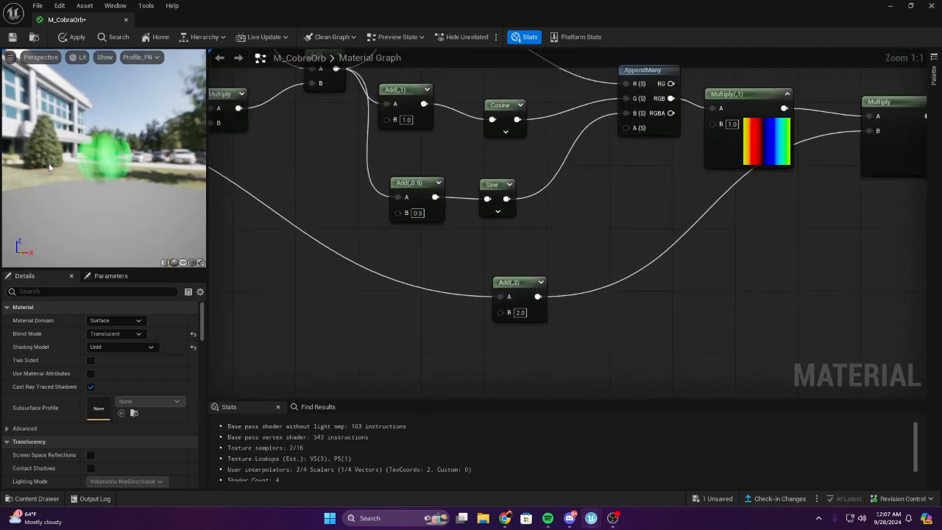
scroll(342, 254, "down", 4)
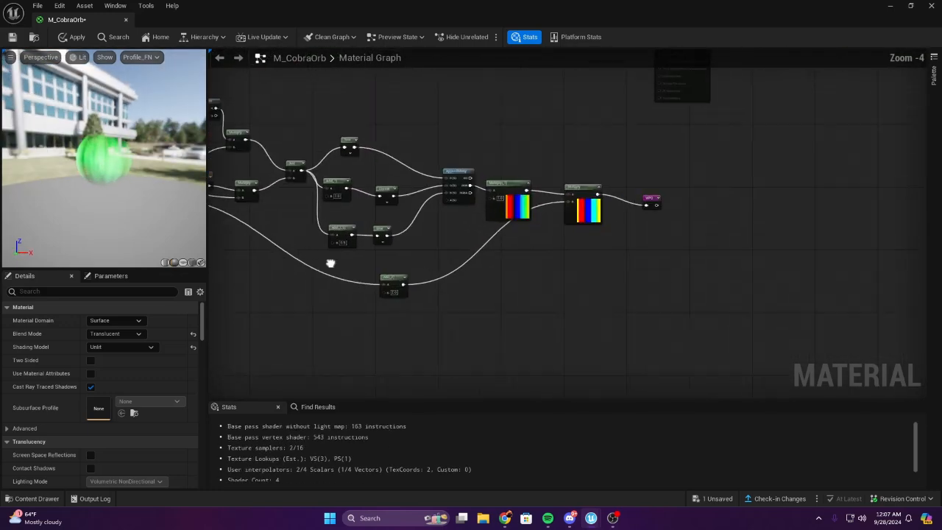
Move the wave node network lower in the graph and shift the WPO declaration farther away from the last Multiply node
scroll(231, 217, "up", 3)
right_click_drag(440, 195, 217, 226)
scroll(217, 226, "up", 1)
scroll(542, 224, "down", 1)
right_click_drag(542, 225, 239, 212)
scroll(372, 202, "up", 1)
left_click_drag(559, 208, 723, 192)
left_click(578, 136)
scroll(520, 187, "down", 5)
scroll(318, 211, "up", 3)
left_click_drag(321, 199, 732, 385)
left_click_drag(726, 285, 668, 383)
left_click(768, 359)
right_click_drag(782, 288, 632, 215)
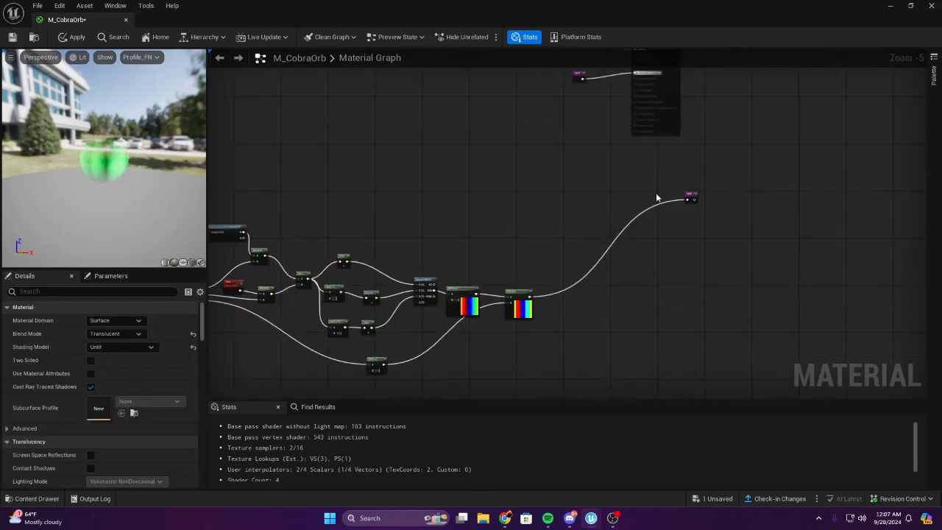
left_click_drag(691, 195, 680, 326)
left_click(512, 265)
Add a three-component constant vector node above the last Multiply and set it to 0, 0, 25
scroll(460, 254, "up", 4)
right_click_drag(460, 254, 597, 176)
scroll(680, 126, "up", 1)
right_click_drag(680, 127, 418, 138)
key("3")
left_click(430, 102)
left_click(458, 131)
type("1")
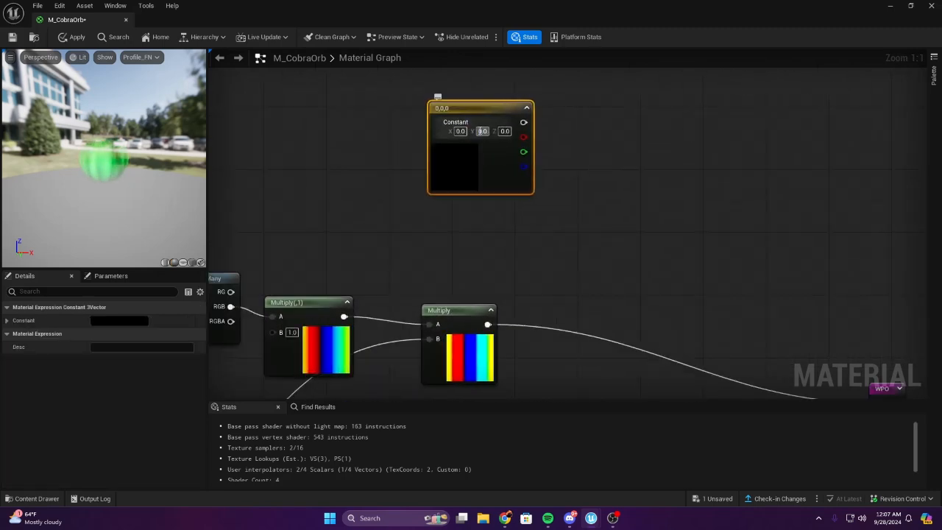
type("25")
key("Return")
Add a Time node connected to a new Sine node and arrange both above the constant vector
right_click_drag(536, 179, 571, 148)
right_click(571, 146)
type("time")
key("Return")
left_click_drag(610, 177, 694, 185)
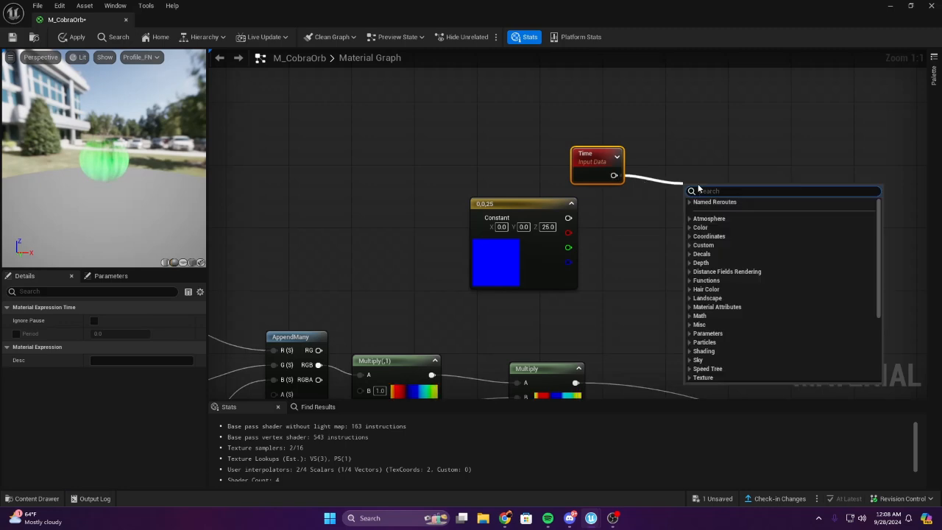
type("sine")
key("Return")
left_click_drag(606, 153, 542, 140)
left_click_drag(703, 190, 594, 135)
left_click(644, 201)
right_click_drag(644, 200, 603, 166)
left_click_drag(566, 127, 617, 165)
right_click_drag(607, 192, 548, 188)
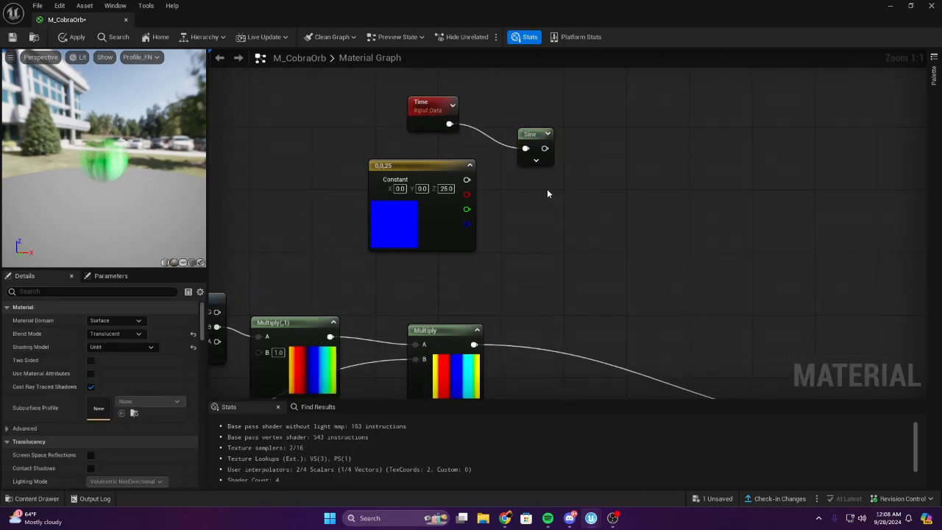
Add a Multiply node with the Sine output in A and the constant vector in B
key("m")
left_click(549, 220)
left_click_drag(466, 181, 565, 258)
left_click_drag(545, 149, 592, 213)
left_click(650, 260)
right_click_drag(650, 260, 542, 178)
Add an Add node that sums the new Multiply and the wave network's Multiply, and connect it to WPO
mouse_move(601, 235)
right_mouse_down()
mouse_move(664, 264)
mouse_move(578, 255)
mouse_move(609, 218)
right_mouse_up()
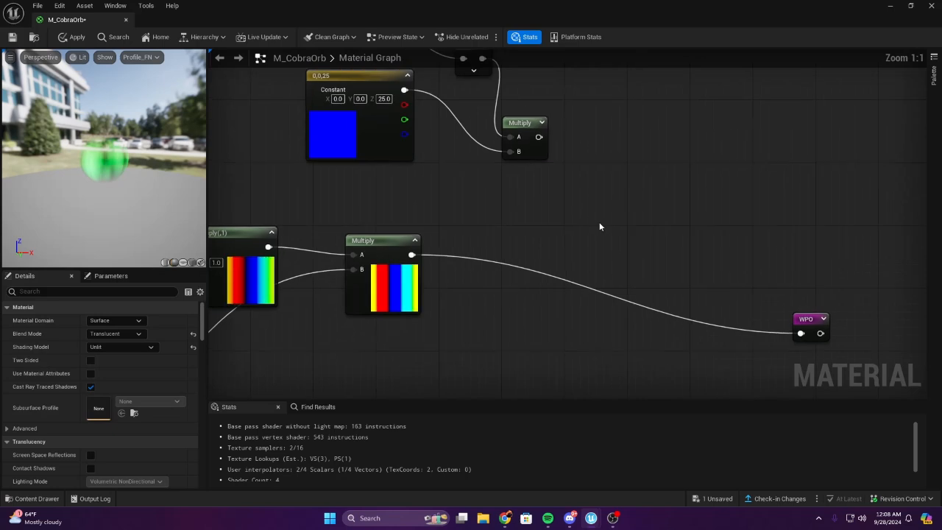
key("a")
left_click(609, 221)
left_click_drag(416, 256, 609, 256)
left_click_drag(539, 137, 800, 333)
left_click(684, 257)
Set the Z value of the constant vector to 15
right_click_drag(654, 244, 590, 280)
scroll(703, 231, "down", 1)
scroll(590, 281, "up", 1)
mouse_move(149, 198)
left_mouse_down()
mouse_move(190, 198)
mouse_move(149, 198)
left_mouse_up()
scroll(322, 257, "down", 1)
right_click_drag(321, 257, 471, 292)
scroll(470, 292, "up", 1)
left_click(425, 182)
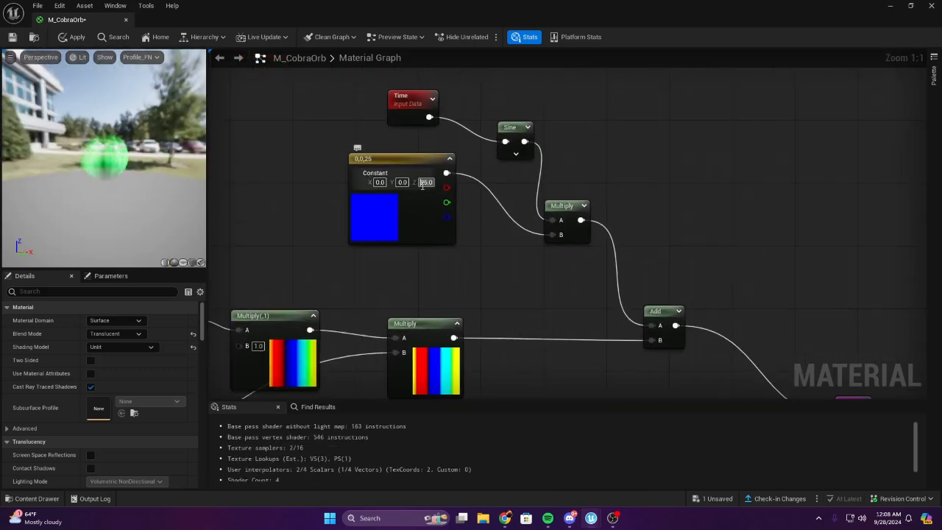
type("15")
key("Return")
right_click_drag(473, 234, 519, 229)
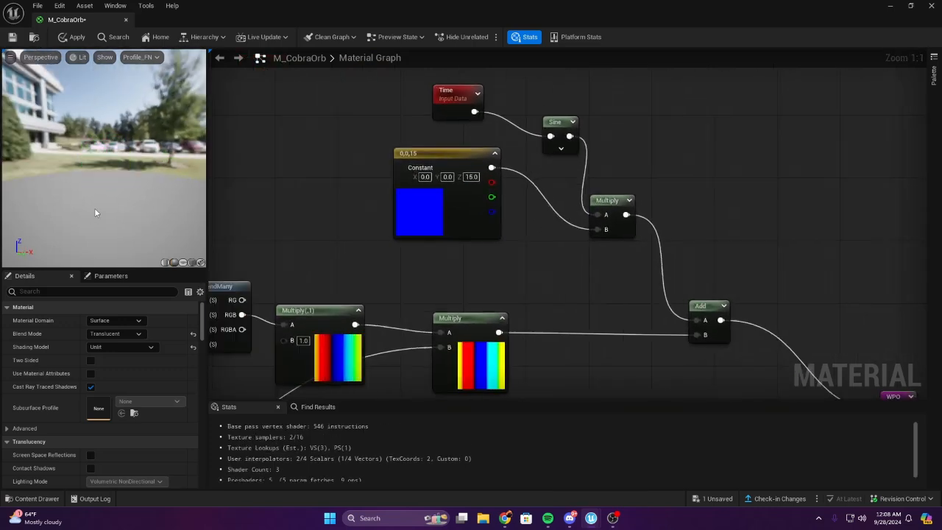
Set the period of the Sine node after Time to 5 and check the motion in the preview
right_click_drag(524, 158, 530, 151)
left_click(563, 117)
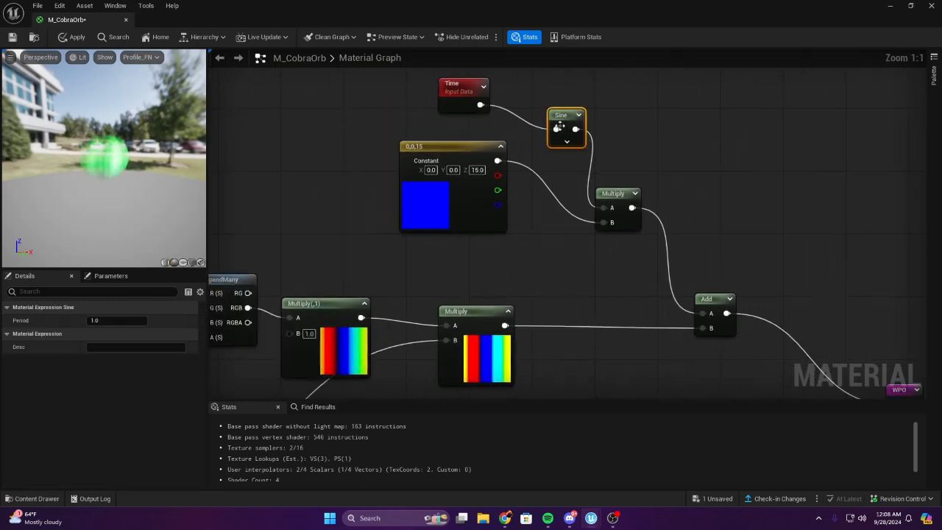
left_click(118, 320)
type("5")
left_click(400, 261)
scroll(357, 230, "down", 2)
scroll(345, 225, "up", 2)
right_click_drag(328, 210, 244, 235)
right_click(240, 234)
left_click_drag(124, 207, 140, 222)
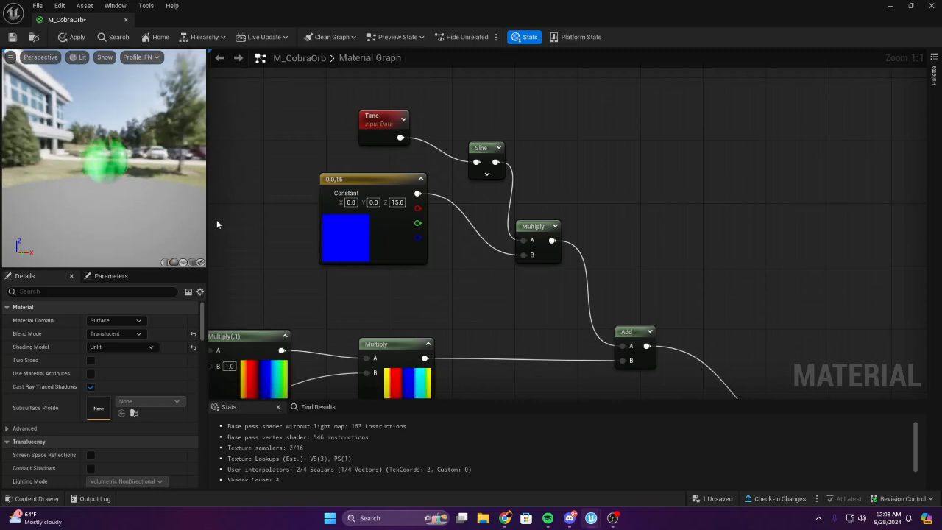
Apply the changes to the M_CobraOrb material and open the Materials folder in the project content
right_click_drag(333, 194, 446, 188)
left_click(72, 37)
left_click(31, 498)
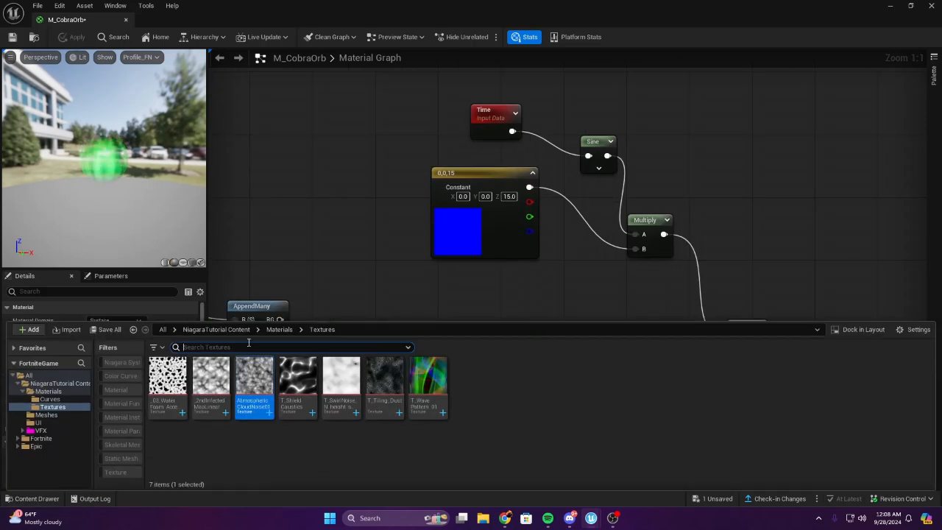
left_click(279, 329)
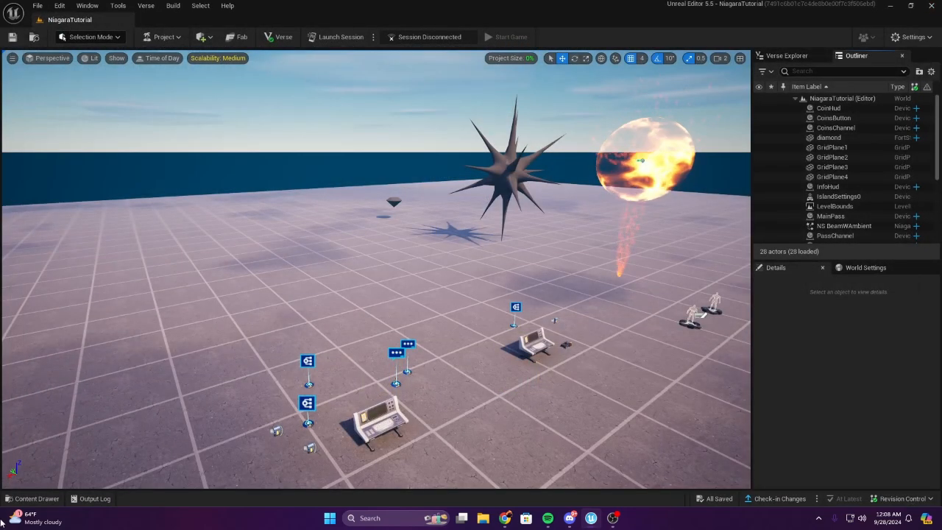
Create a new Niagara system in the Materials folder based on the Empty emitter
left_click(31, 498)
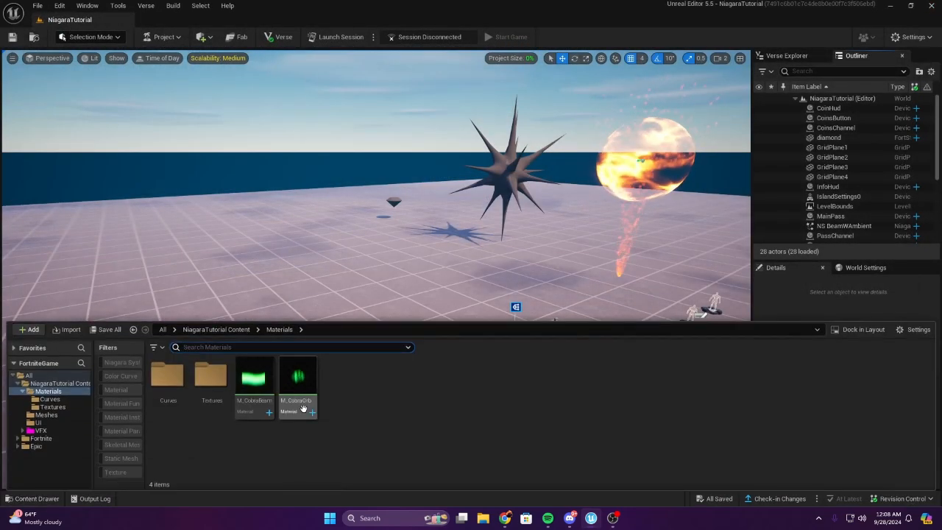
mouse_move(302, 408)
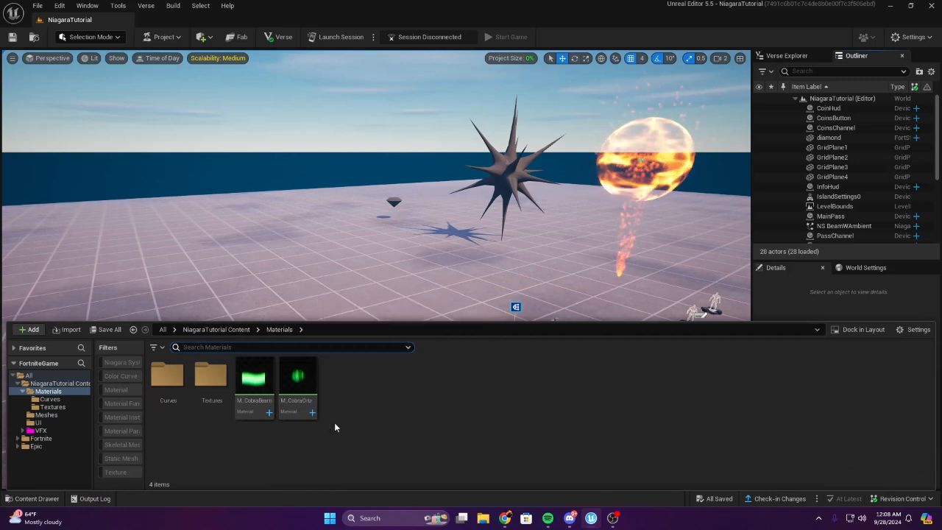
right_click(359, 387)
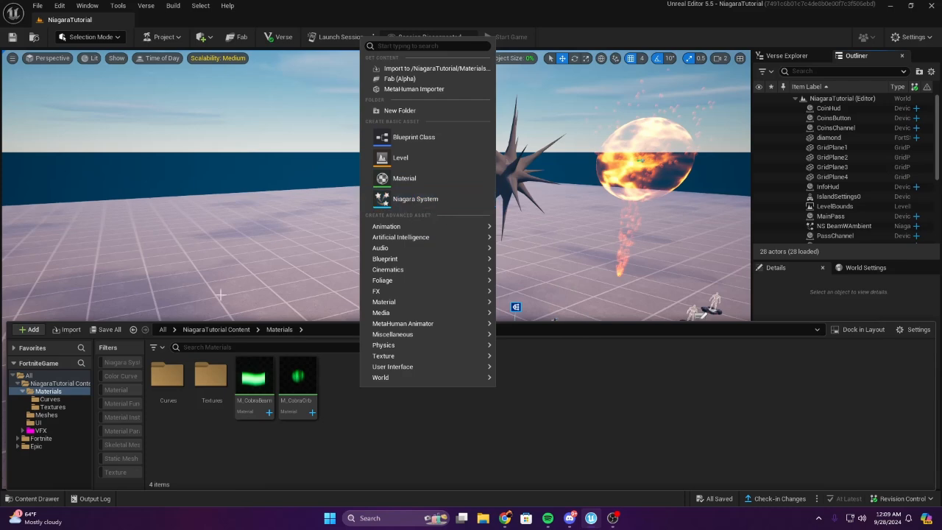
left_click(346, 446)
right_click(358, 386)
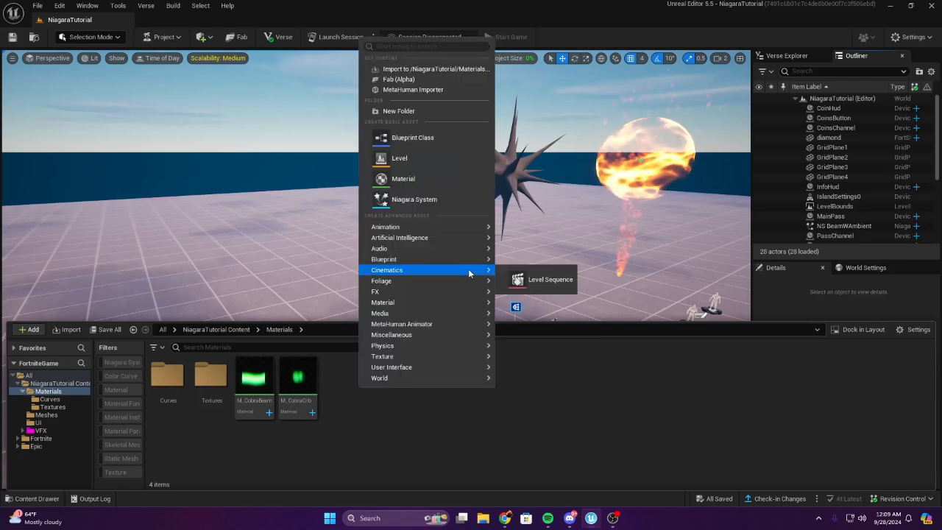
left_click(428, 199)
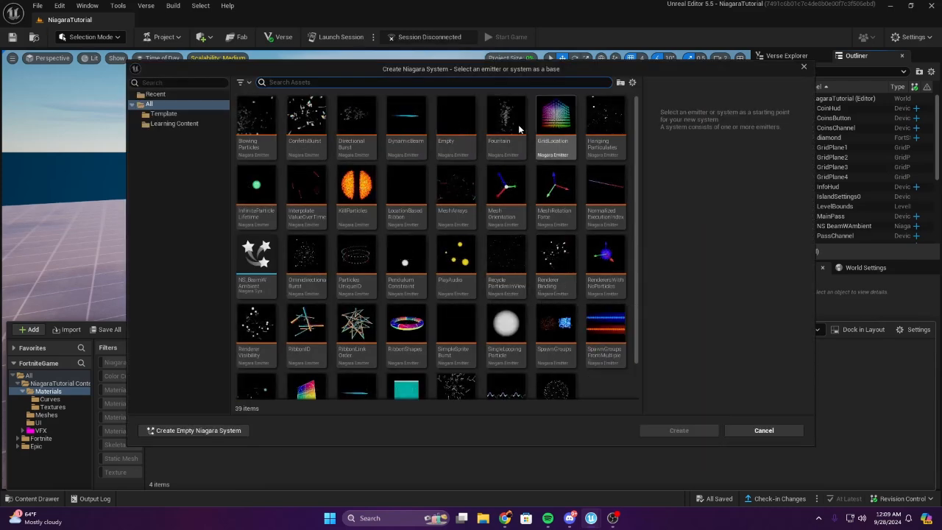
left_click(460, 125)
left_click(678, 430)
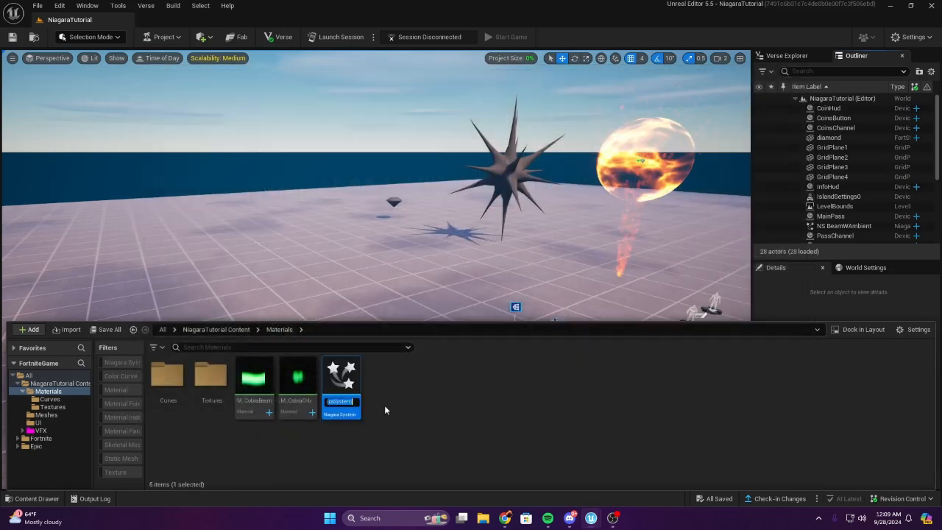
Name the new Niagara system NS_CobraBeamBlasty
type("NS_Co")
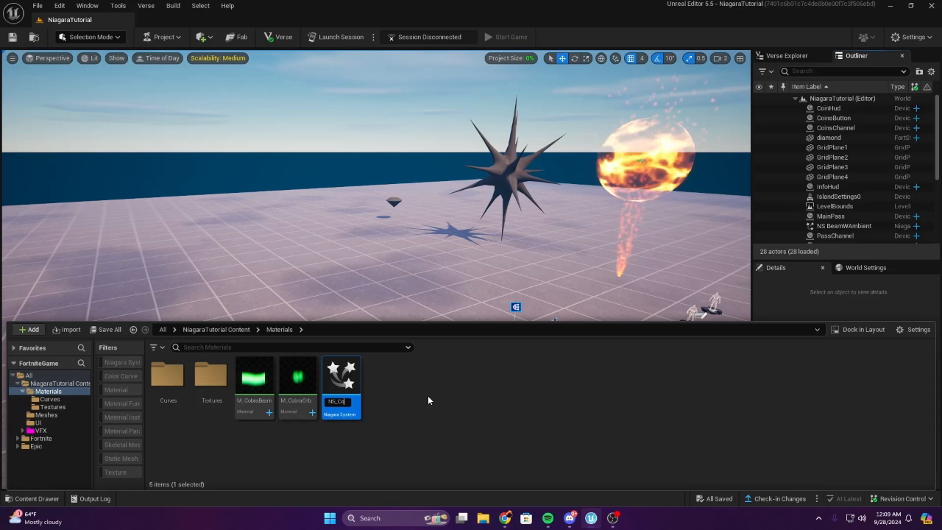
type("braBeam")
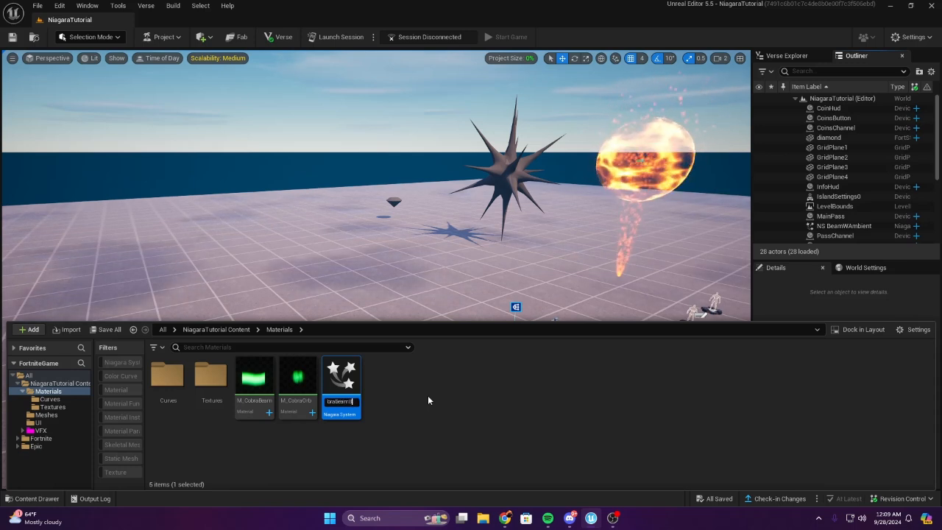
type("Blast")
key("Return")
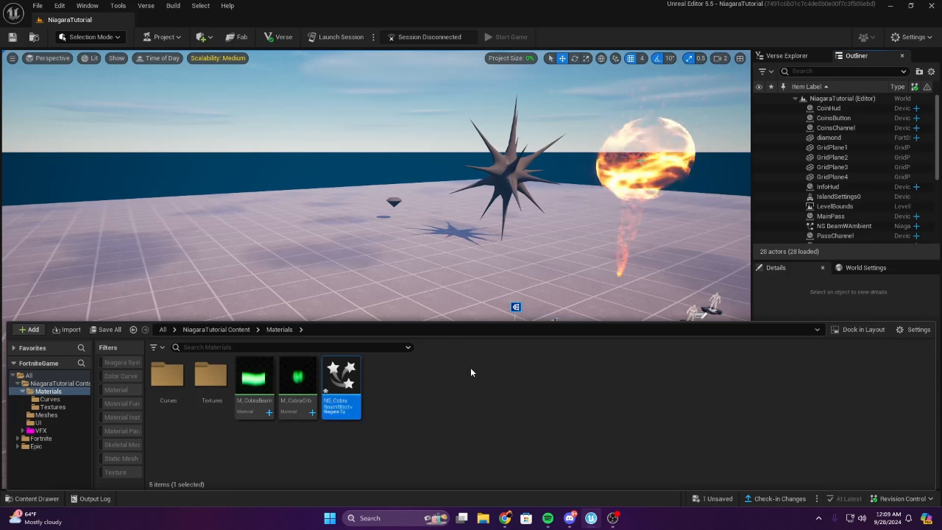
Open NS_CobraBeamBlasty for editing and delete its default emitter
mouse_move(336, 380)
double_click(336, 383)
left_click(385, 239)
right_click_drag(449, 343, 353, 301)
scroll(372, 293, "up", 1)
right_click_drag(509, 240, 526, 238)
left_click(434, 142)
key("Delete")
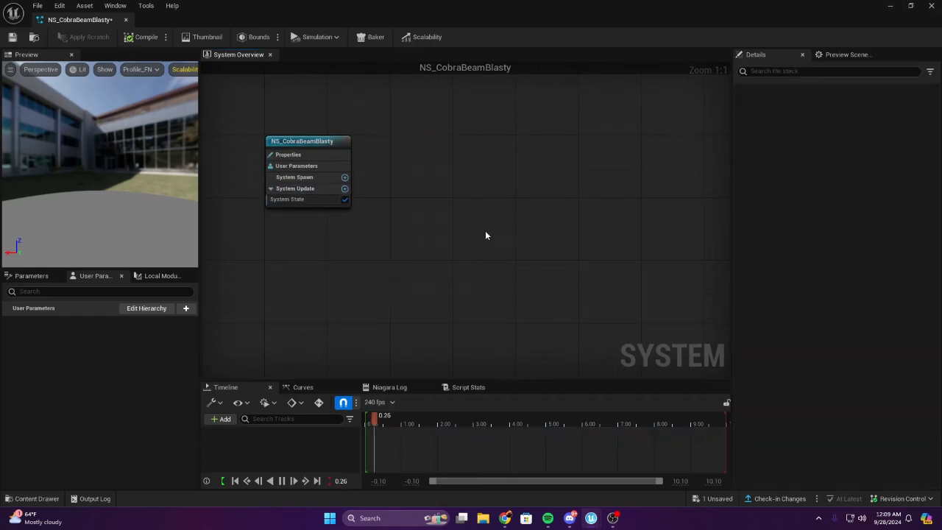
Add a fresh Empty emitter beside the NS_CobraBeamBlasty system node
right_click_drag(555, 174, 516, 207)
right_click_drag(344, 206, 318, 171)
scroll(442, 188, "down", 2)
scroll(441, 193, "up", 2)
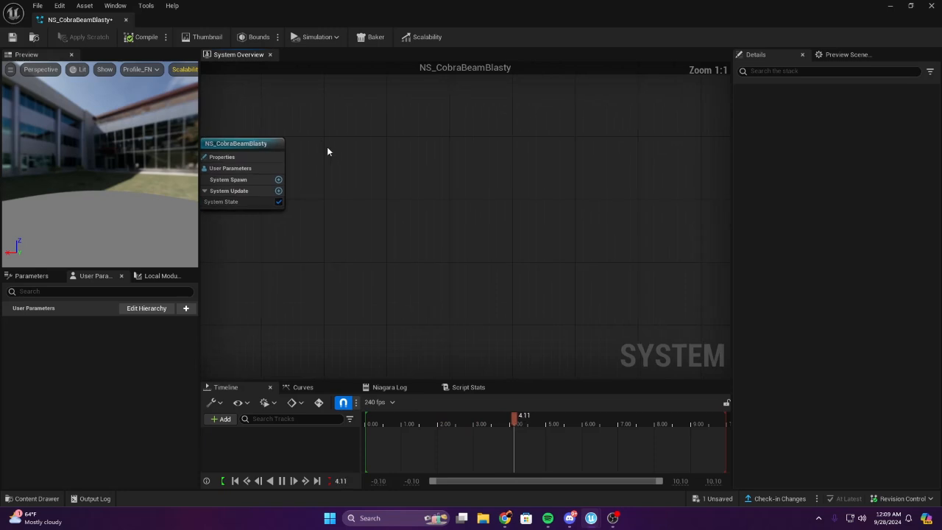
key("e")
double_click(450, 148)
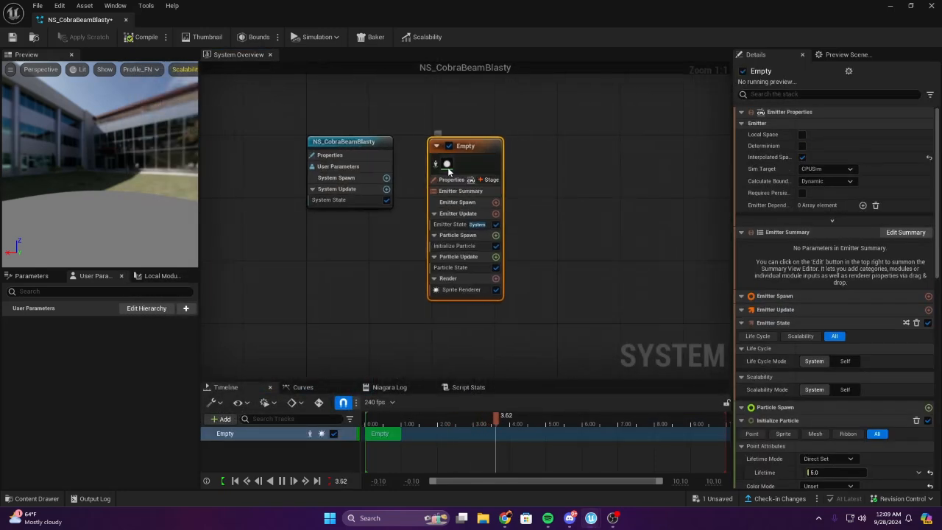
Replace the Empty emitter's Sprite Renderer with a Ribbon Renderer
left_click(459, 288)
key("Delete")
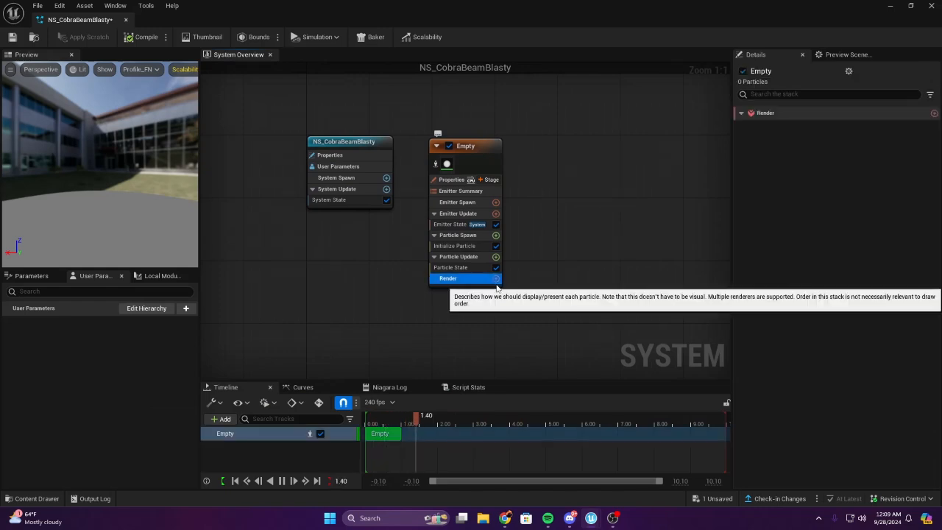
left_click(496, 279)
type("ri")
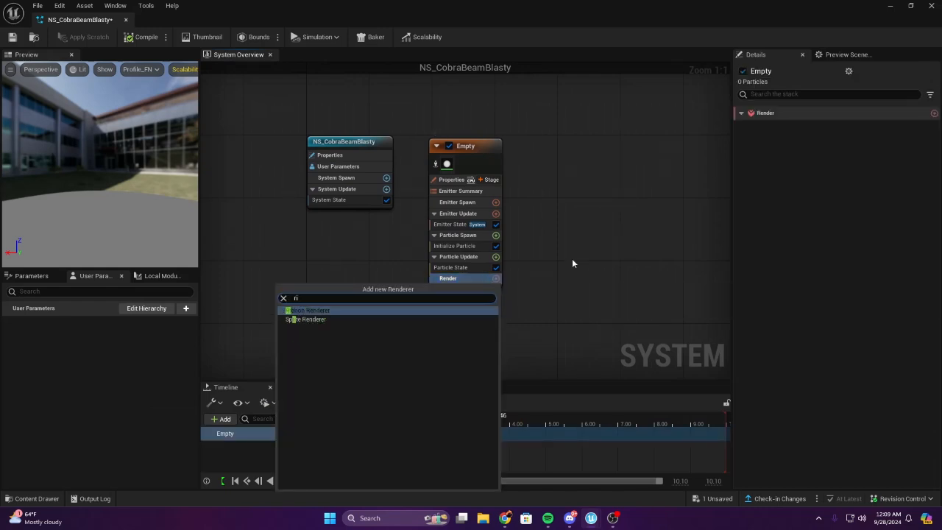
key("Return")
Assign the M_CobraBeam material to the Ribbon Renderer and move the emitter node closer to the system node
left_click(37, 498)
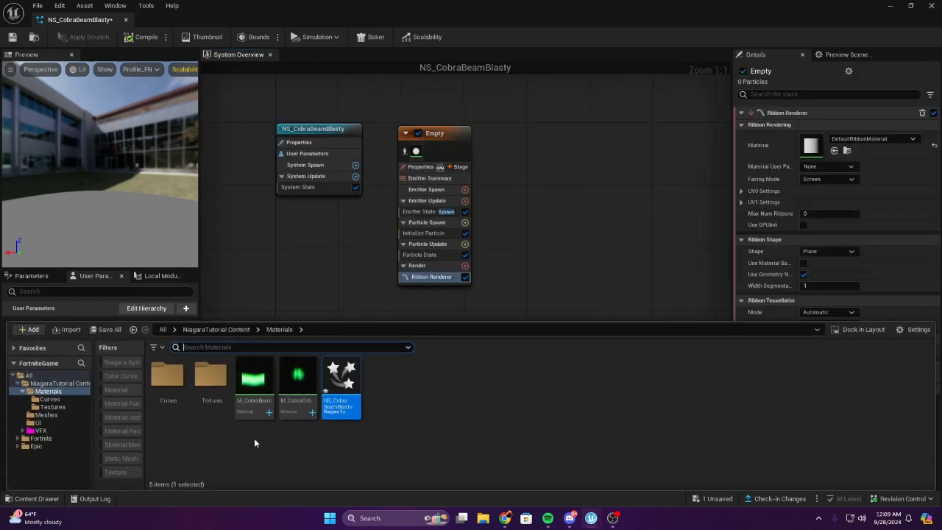
left_click_drag(253, 379, 805, 150)
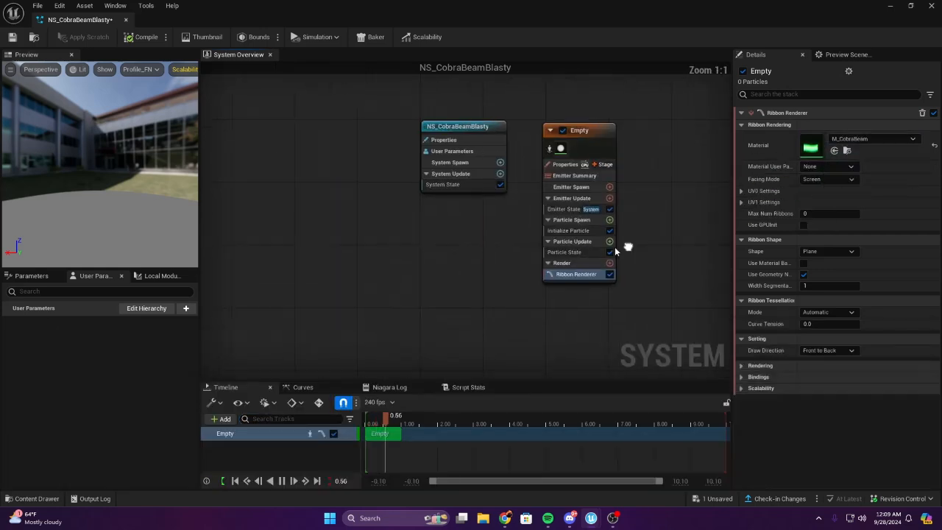
left_click_drag(532, 145, 520, 142)
left_click(637, 182)
right_click_drag(624, 181, 554, 238)
scroll(552, 165, "down", 3)
scroll(552, 166, "up", 3)
right_click_drag(600, 274, 557, 263)
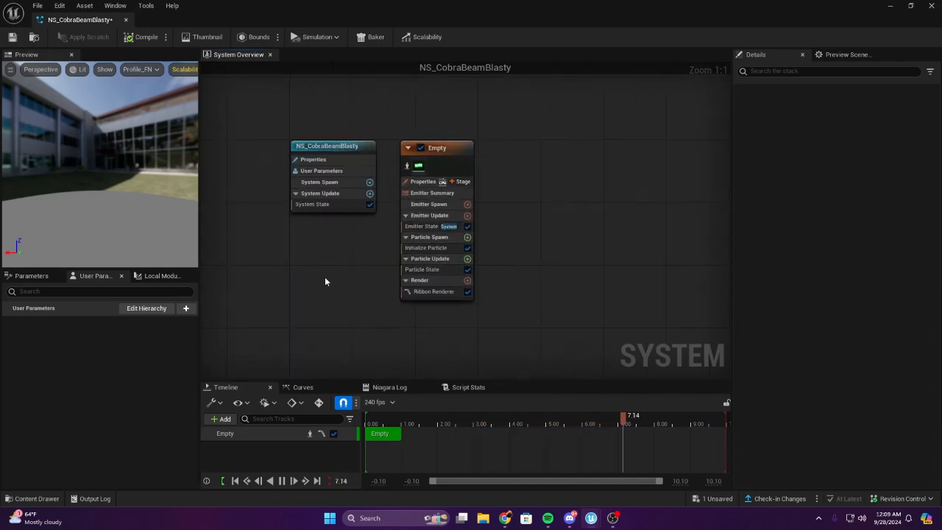
Add a Beam Emitter Setup module to the Empty emitter's Emitter Update stage and enable Absolute Beam End
right_click_drag(325, 284, 329, 220)
mouse_move(483, 225)
right_mouse_down()
mouse_move(536, 208)
mouse_move(490, 223)
right_mouse_up()
left_click(477, 148)
type("beam")
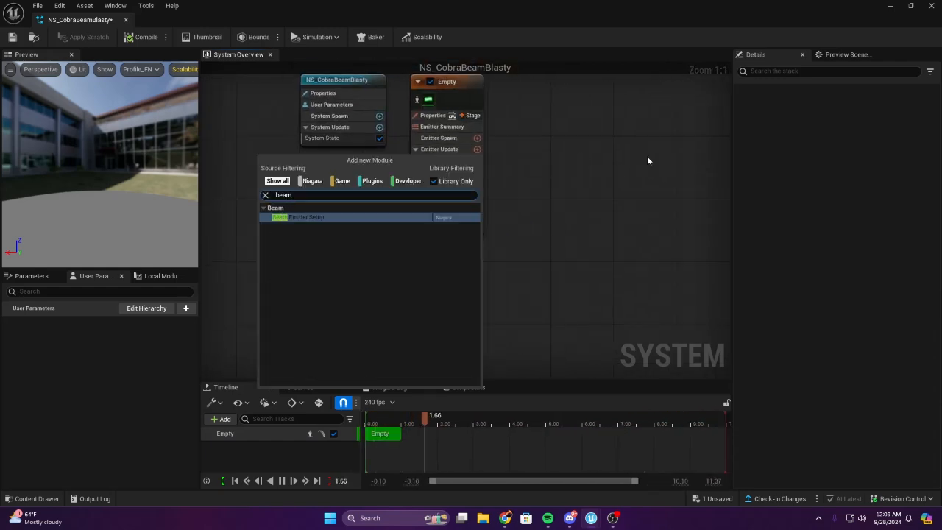
key("Return")
right_click_drag(556, 256, 471, 290)
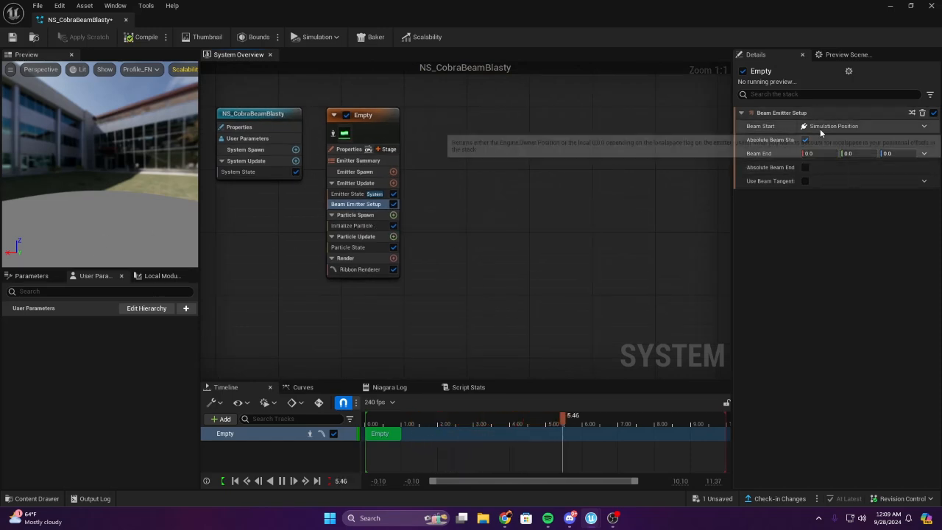
left_click(805, 167)
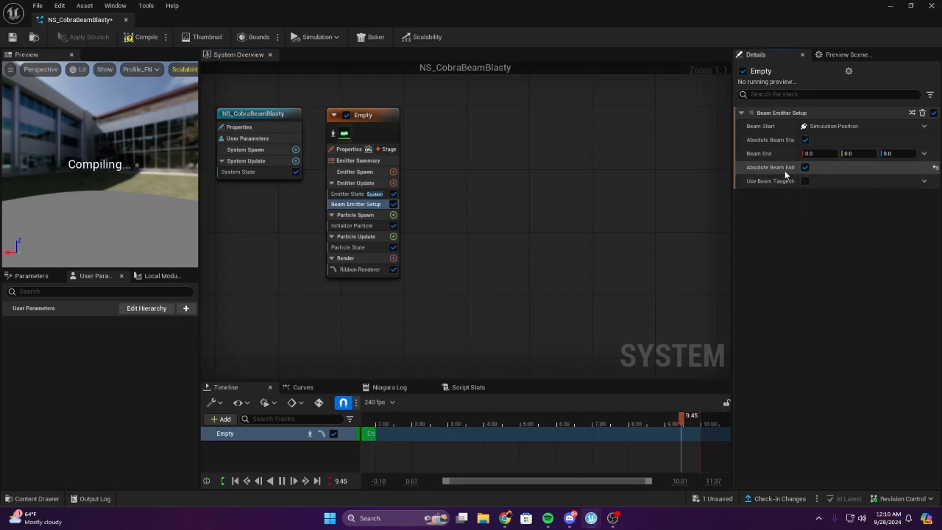
Create a Position user parameter named BeamTarget and expand its X, Y and Z components
right_click_drag(246, 318, 298, 315)
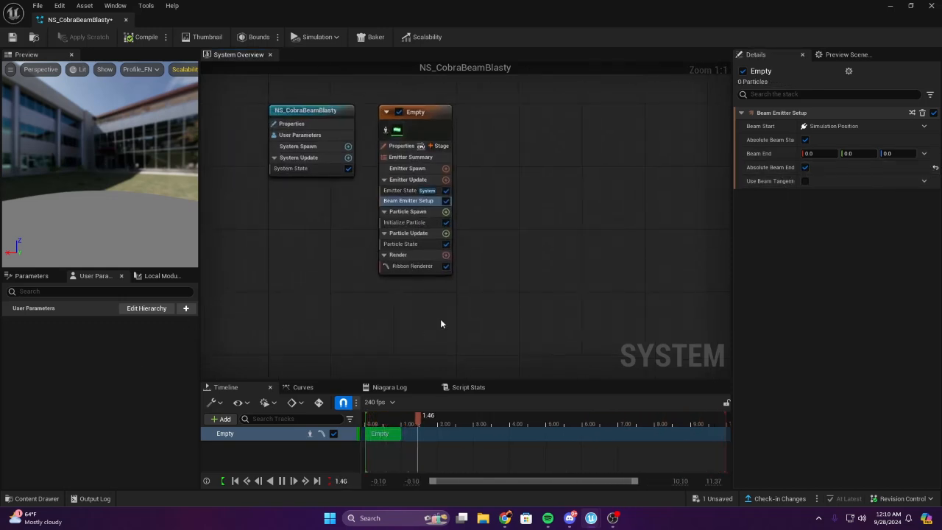
left_click(187, 311)
type("pos")
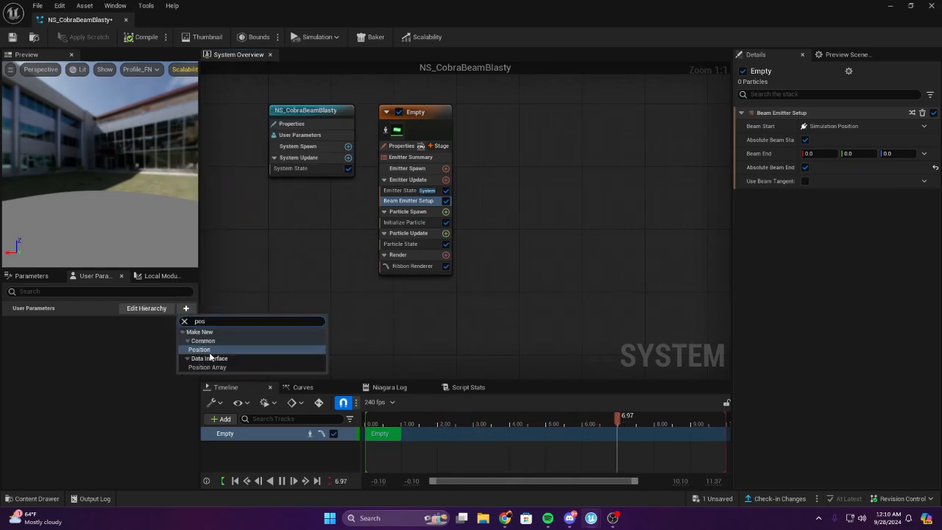
left_click(210, 349)
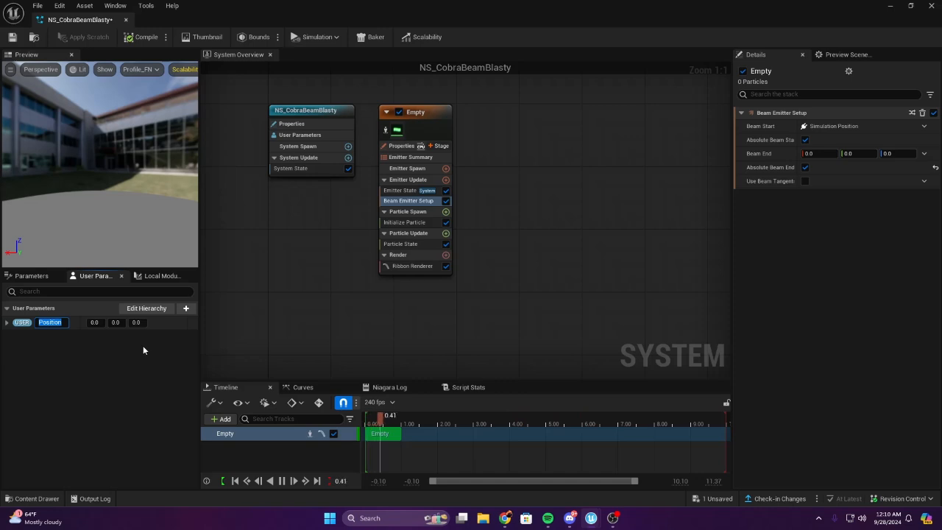
type("Beam")
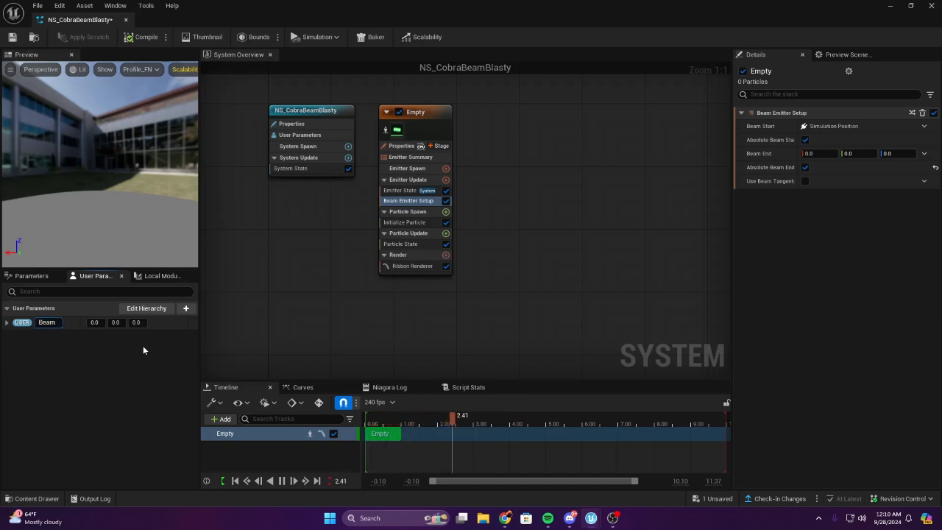
type("Target")
left_click(7, 322)
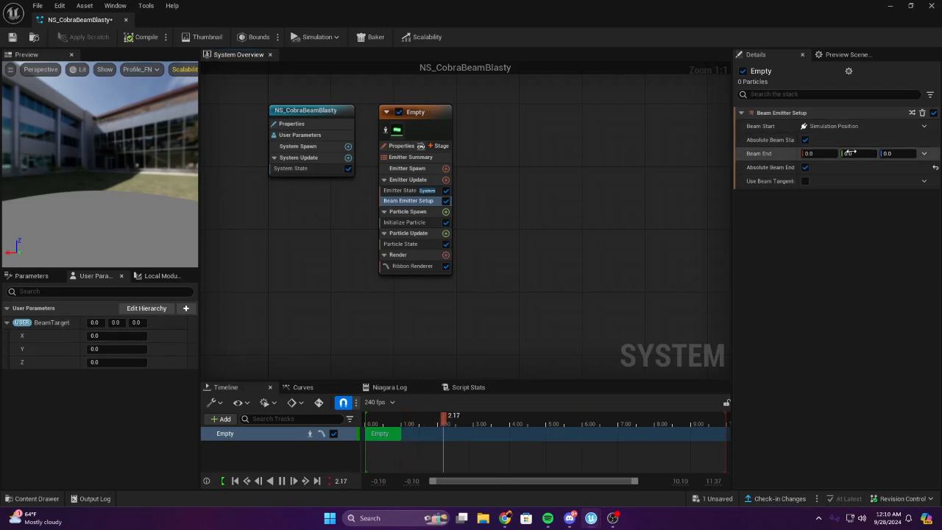
Link the Beam End input to the BeamTarget user parameter and save the Niagara system
left_click_drag(49, 322, 851, 156)
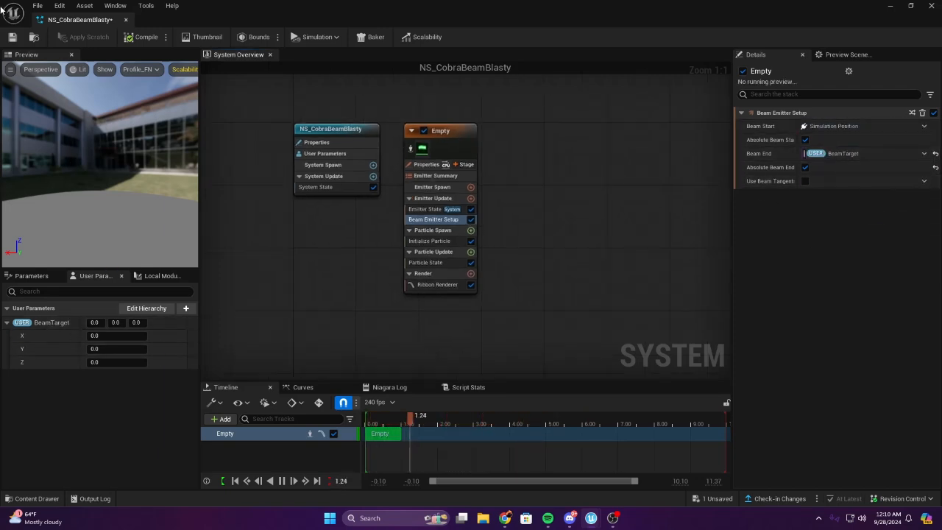
left_click(11, 36)
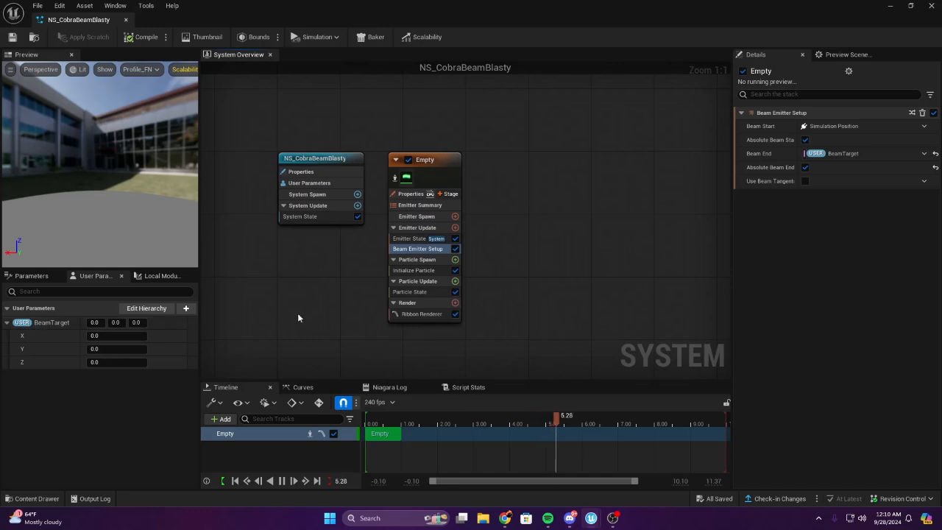
scroll(319, 300, "down", 1)
scroll(319, 300, "up", 1)
right_click_drag(315, 301, 389, 277)
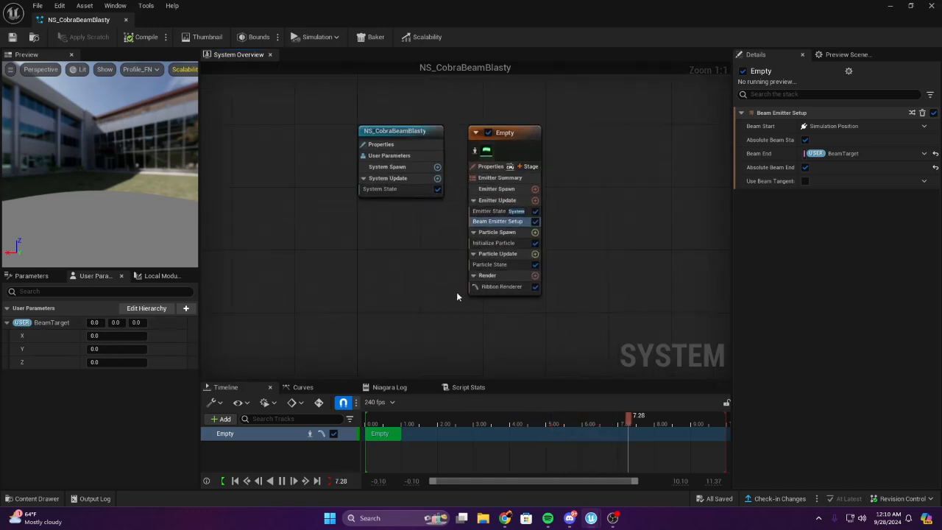
Set the BeamTarget user parameter's Z value to 1000
left_click(397, 235)
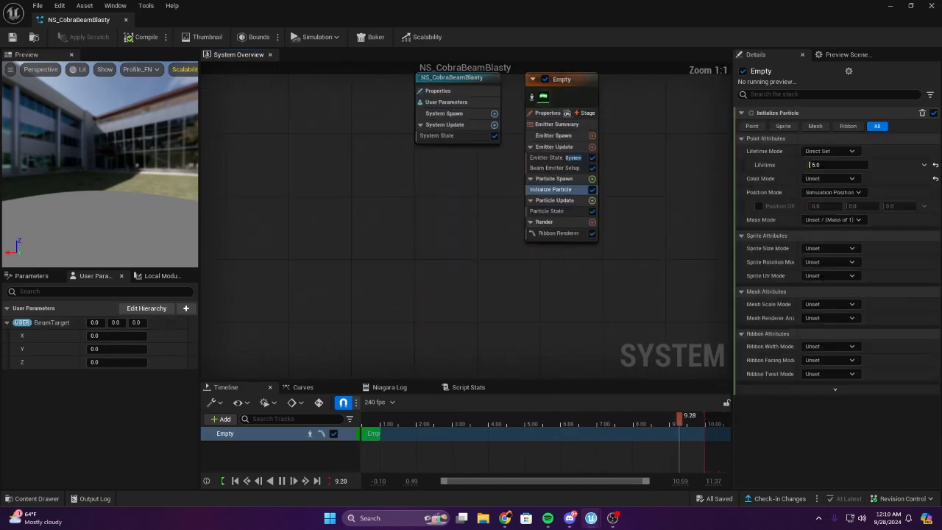
right_click_drag(652, 223, 579, 227)
left_click(138, 322)
type("1000")
key("Return")
right_click_drag(406, 285, 316, 277)
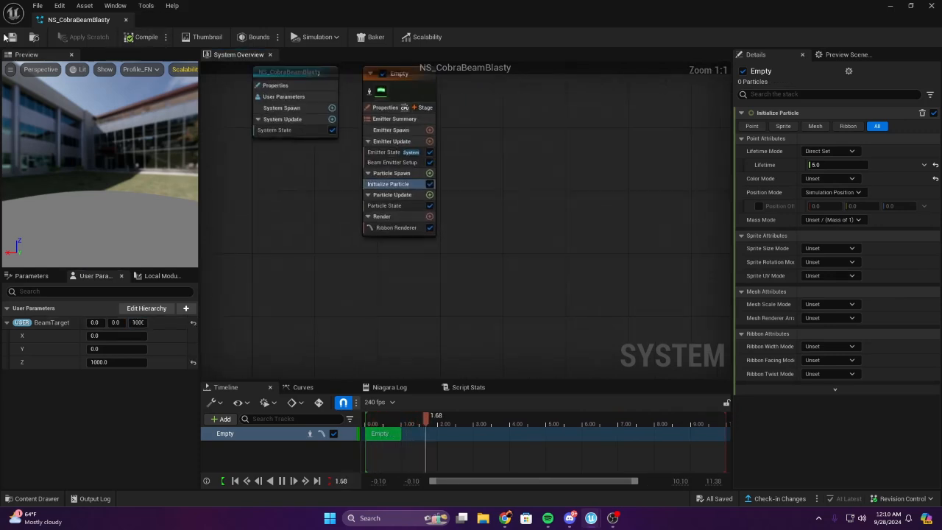
Add the Spawn Beam and Beam Width modules to the emitter's Particle Spawn stage
mouse_move(535, 226)
right_mouse_down()
mouse_move(620, 295)
mouse_move(502, 263)
mouse_move(528, 275)
mouse_move(515, 268)
mouse_move(536, 236)
right_mouse_up()
scroll(475, 277, "down", 2)
scroll(475, 277, "up", 2)
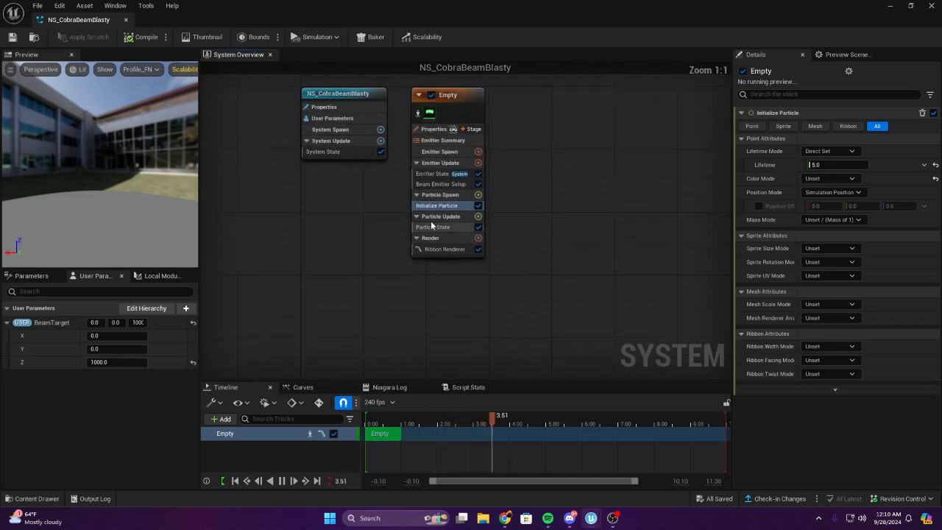
left_click(477, 195)
type("spawn")
key("Return")
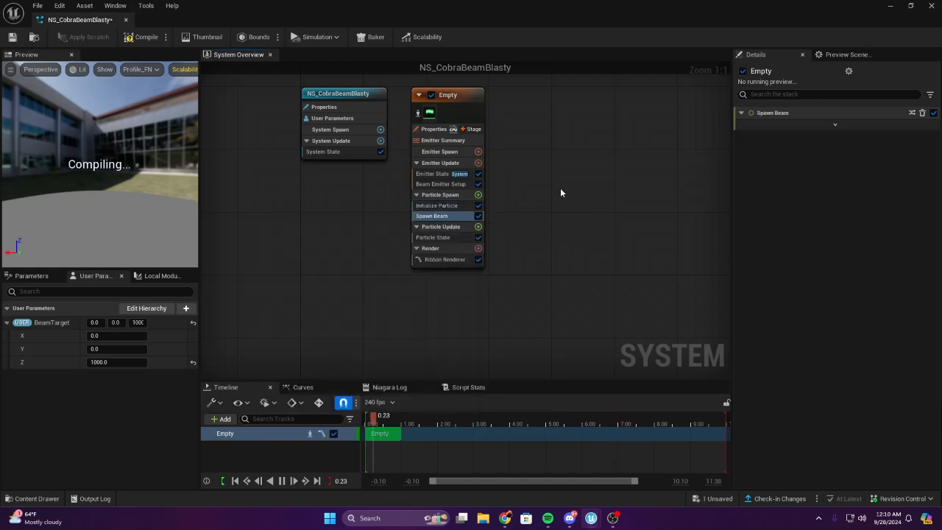
left_click(477, 195)
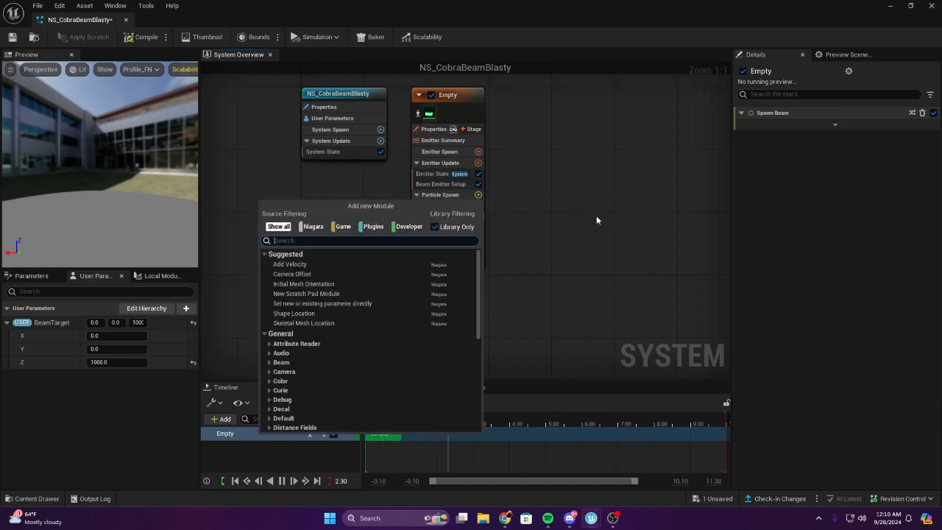
type("beam")
key("Return")
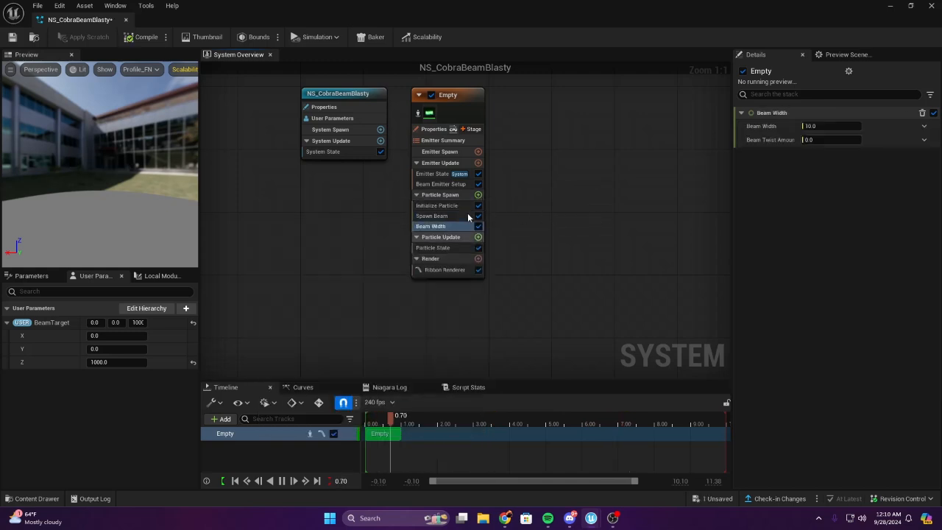
Check the Spawn Beam module's settings and set the Beam Width module's width to 200
left_click(470, 216)
left_click(810, 125)
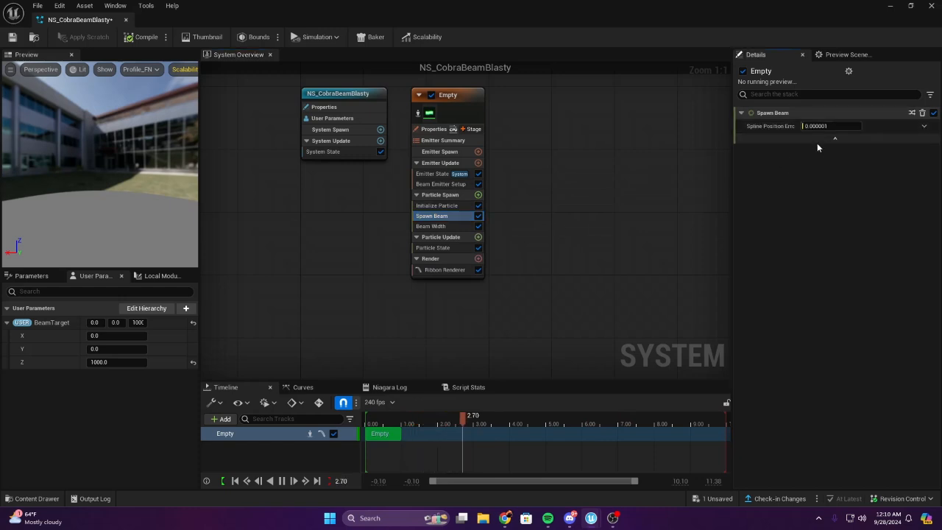
left_click(817, 140)
left_click(441, 225)
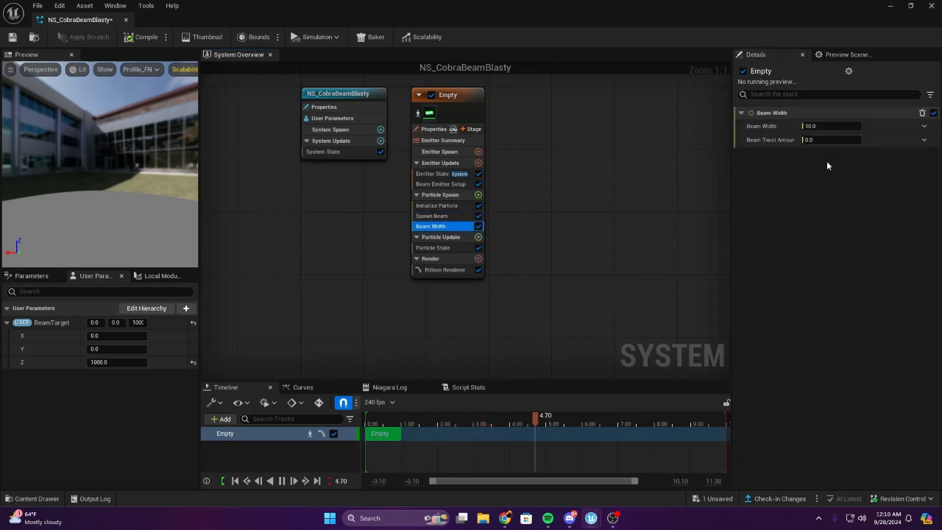
left_click(830, 127)
type("200")
key("Return")
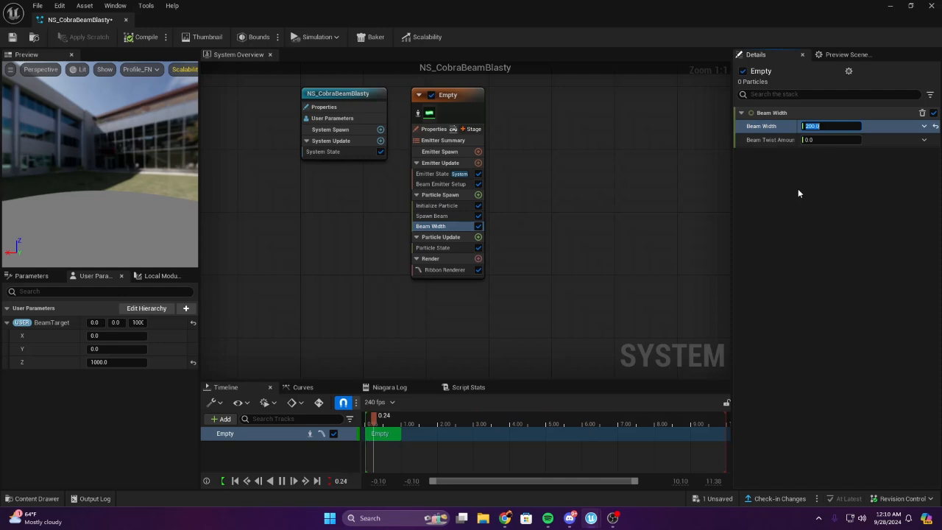
Add a Spawn Burst Instantaneous module to Emitter Update with a Spawn Count of 2 and view the beam preview
right_click_drag(486, 215, 550, 247)
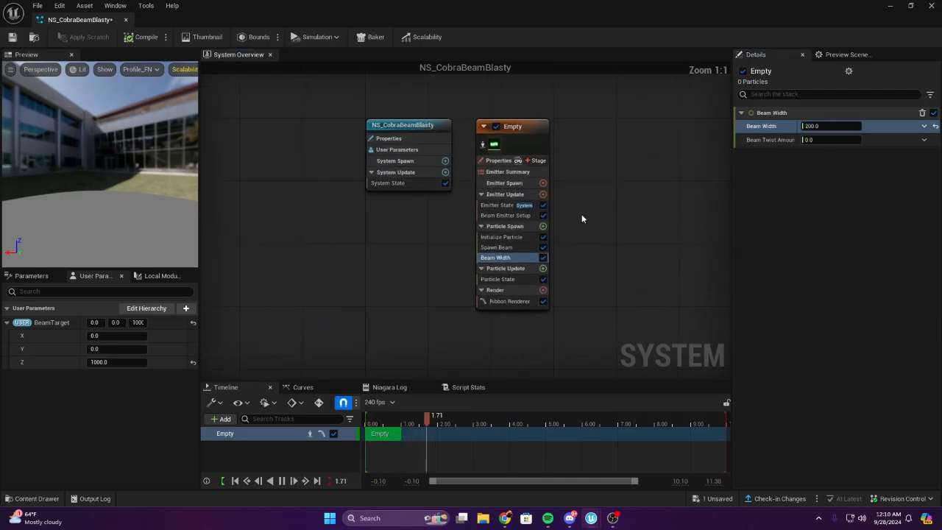
left_click(542, 192)
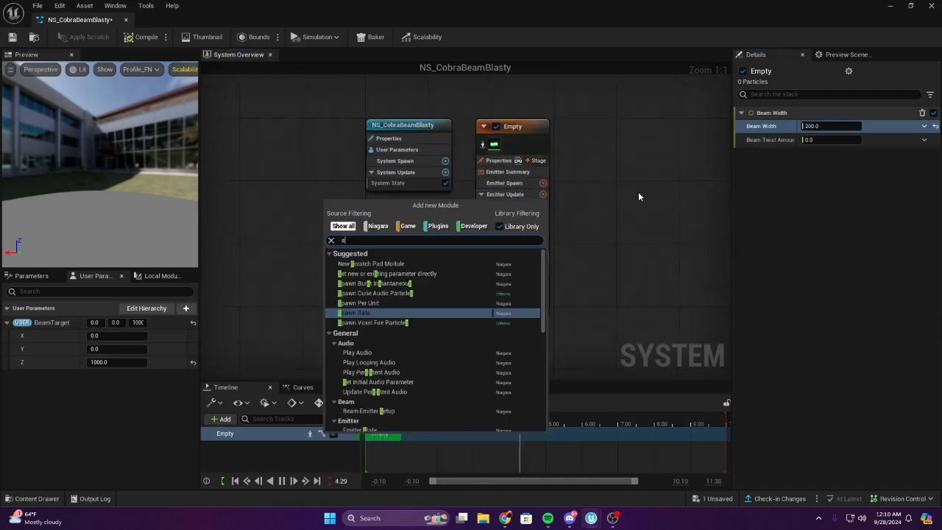
type("spaw")
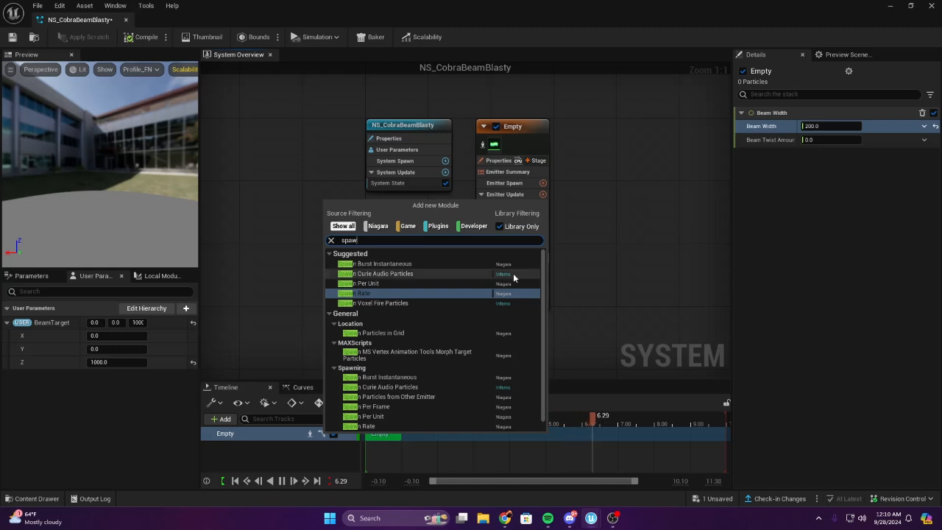
left_click(382, 264)
left_click_drag(831, 126, 840, 126)
right_click_drag(642, 220, 518, 212)
mouse_move(130, 194)
left_mouse_down()
mouse_move(148, 221)
mouse_move(167, 379)
mouse_move(147, 213)
mouse_move(133, 184)
left_mouse_up()
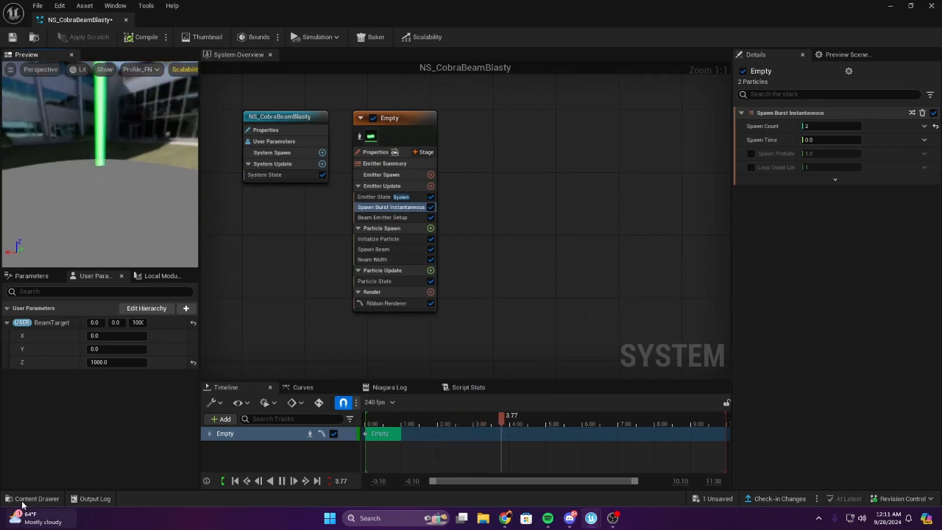
Open the M_CobraBeam material for editing from the project content
left_click(31, 498)
left_click(258, 381)
double_click(257, 381)
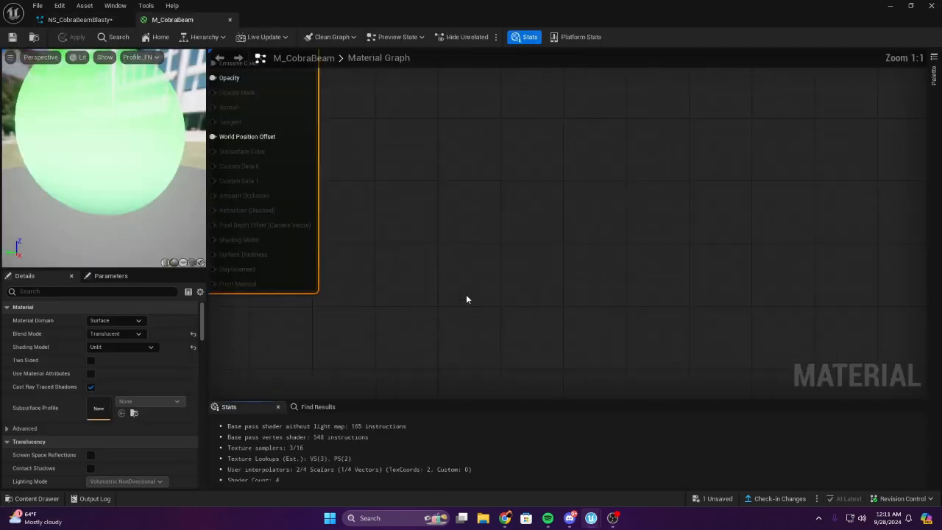
Delete the green and red constant vectors with their Time, Sine, Multiply and Add nodes from M_CobraBeam's world position offset graph
scroll(607, 208, "up", 3)
scroll(569, 328, "down", 2)
right_click_drag(569, 328, 525, 193)
scroll(594, 298, "up", 2)
right_click_drag(594, 298, 422, 291)
left_click_drag(375, 132, 762, 294)
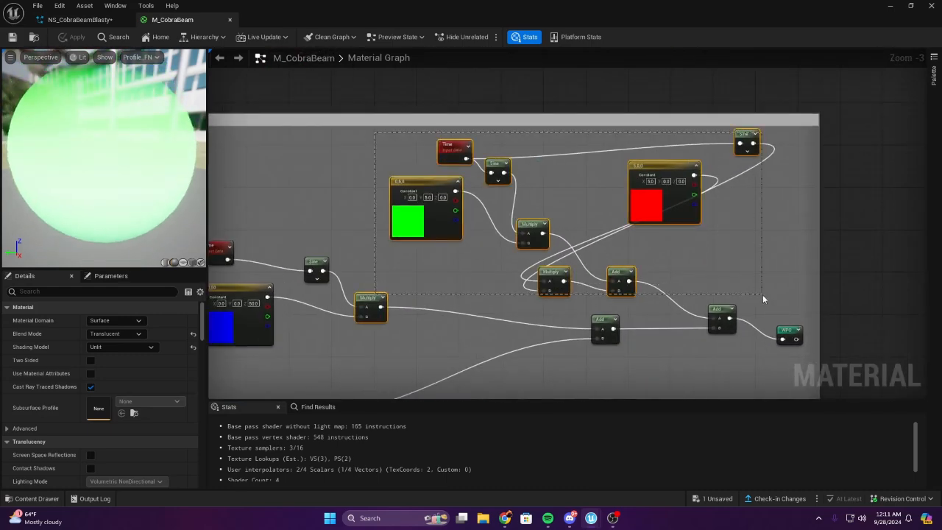
key("Delete")
right_click_drag(559, 269, 644, 224)
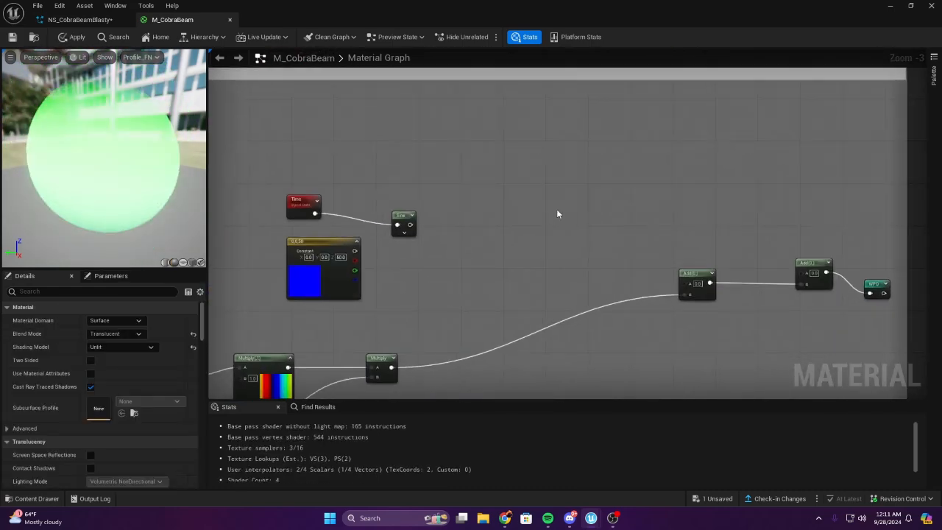
Connect the remaining Sine node's output to input A of the first Add node
right_click_drag(429, 229, 528, 206)
left_click_drag(508, 201, 787, 265)
right_click_drag(857, 235, 622, 203)
scroll(622, 203, "up", 2)
Delete the second Add node, move the WPO reroute closer, and connect the remaining Add node's output to it
left_click(697, 210)
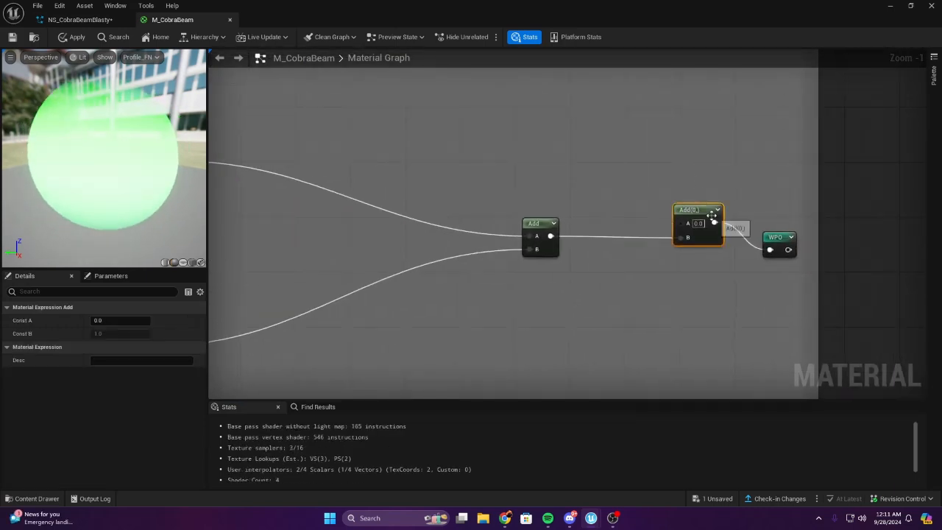
key("Delete")
left_click_drag(774, 237, 637, 209)
left_click_drag(550, 235, 631, 222)
Apply the M_CobraBeam changes and view the beam in the NS_CobraBeamBlasty preview
right_click_drag(389, 182, 670, 209)
scroll(670, 209, "down", 1)
scroll(456, 148, "up", 2)
left_click(72, 37)
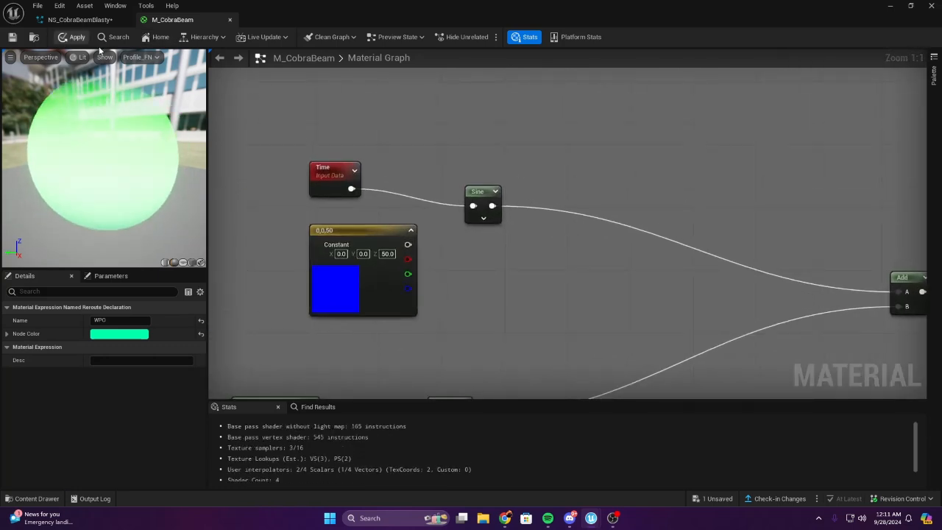
left_click(79, 19)
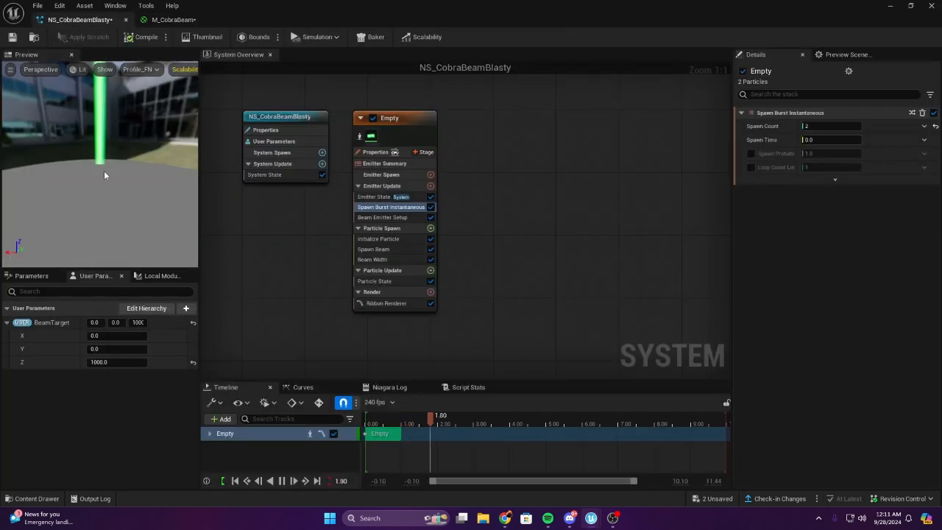
Set the Z value of M_CobraBeam's blue constant vector to 10 and recheck the beam in NS_CobraBeamBlasty
left_click(154, 19)
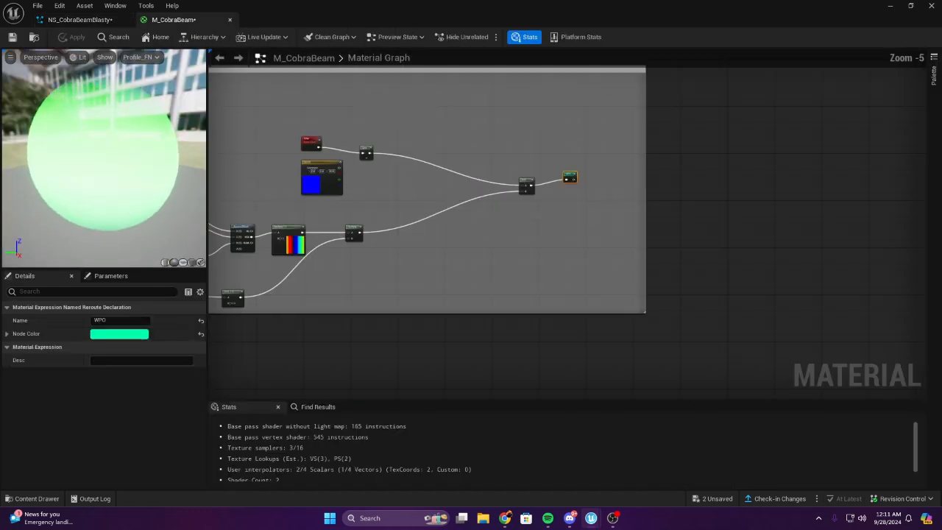
left_click(445, 135)
type("10")
key("Return")
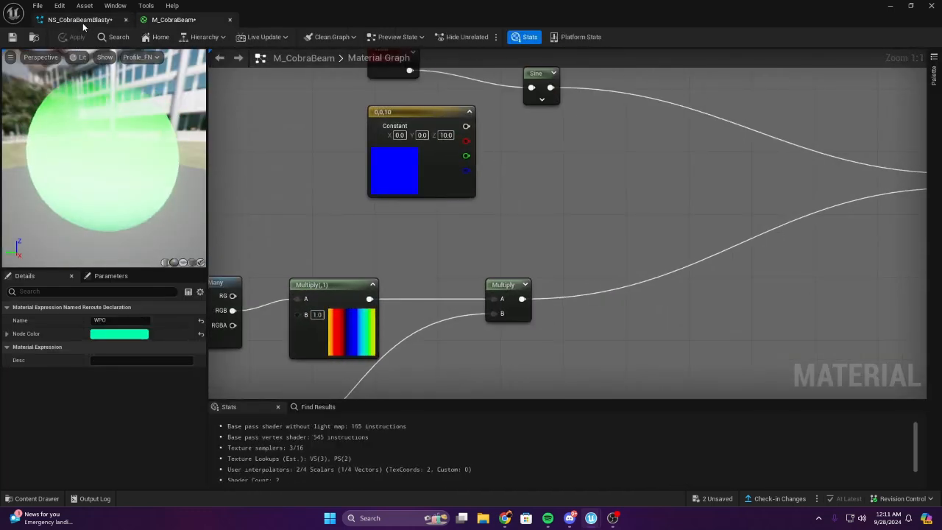
left_click(81, 20)
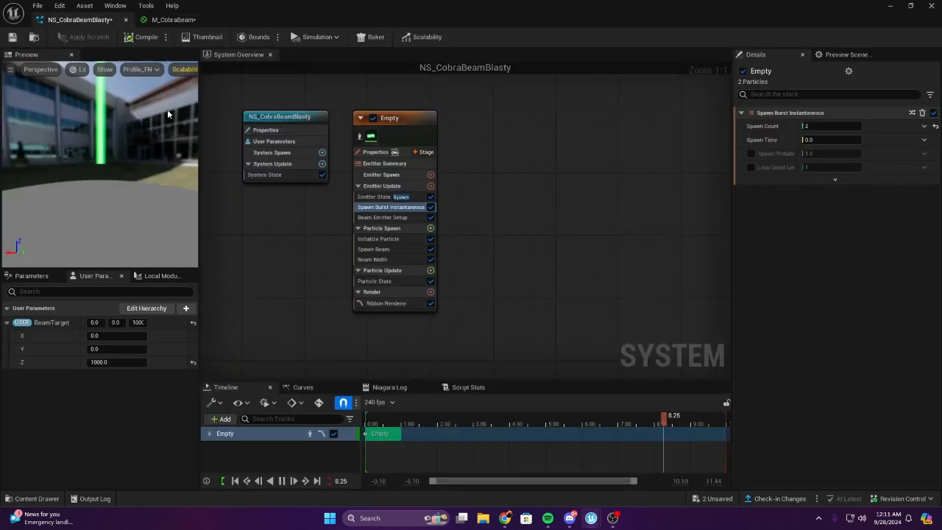
Set input B of M_CobraBeam's lower Add node to 5, apply the material, and return to the NS_CobraBeamBlasty preview
left_click(158, 19)
scroll(340, 220, "down", 4)
right_click_drag(341, 220, 521, 174)
scroll(481, 210, "up", 4)
mouse_move(481, 246)
right_mouse_down()
mouse_move(481, 219)
mouse_move(468, 252)
right_mouse_up()
left_click(471, 209)
type("5")
left_click(346, 147)
left_click(74, 37)
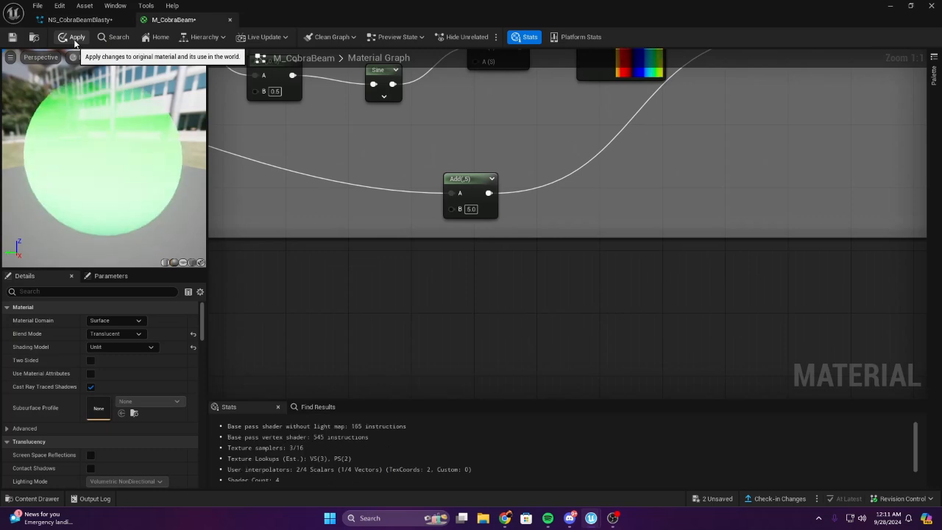
left_click(76, 20)
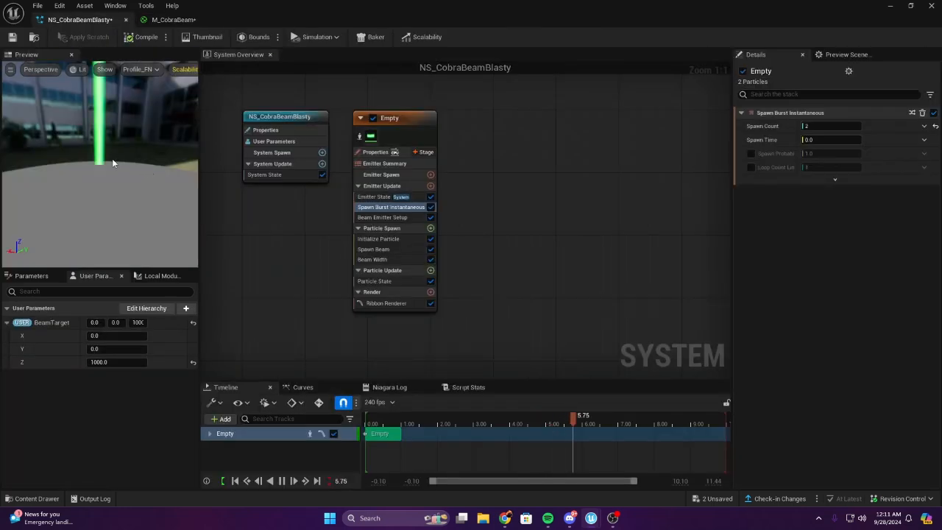
Place NS_CobraBeamBlasty from the Materials folder into the NiagaraTutorial level and raise it to Z 540
left_click_drag(112, 158, 92, 206)
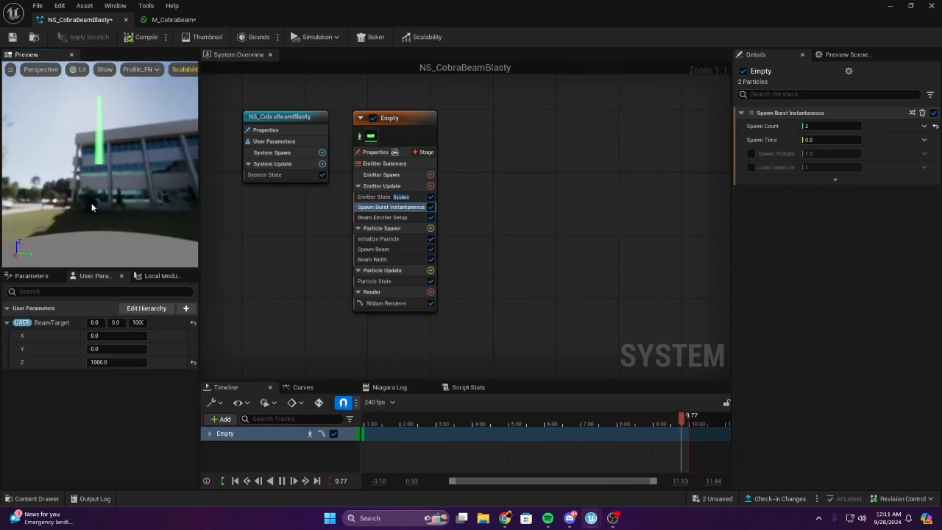
left_click(890, 6)
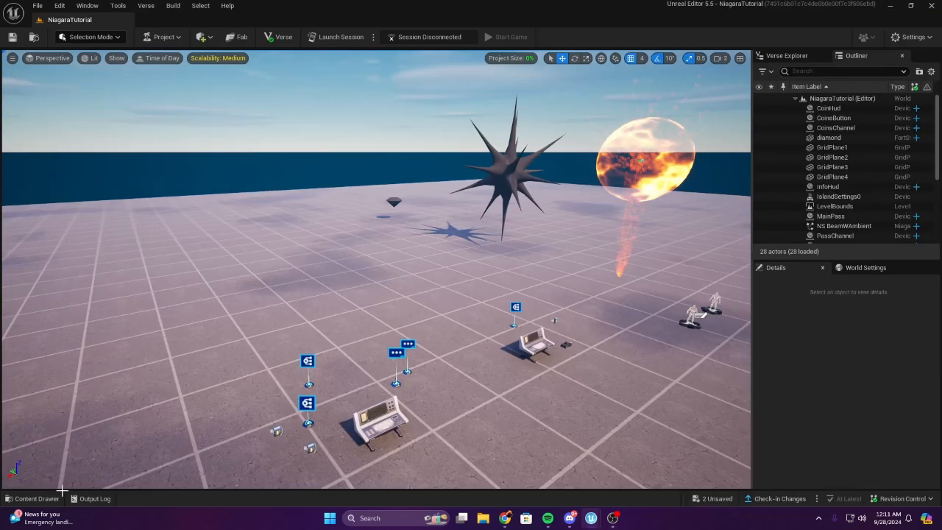
left_click(33, 498)
left_click_drag(341, 379, 221, 339)
right_click_drag(221, 338, 250, 294)
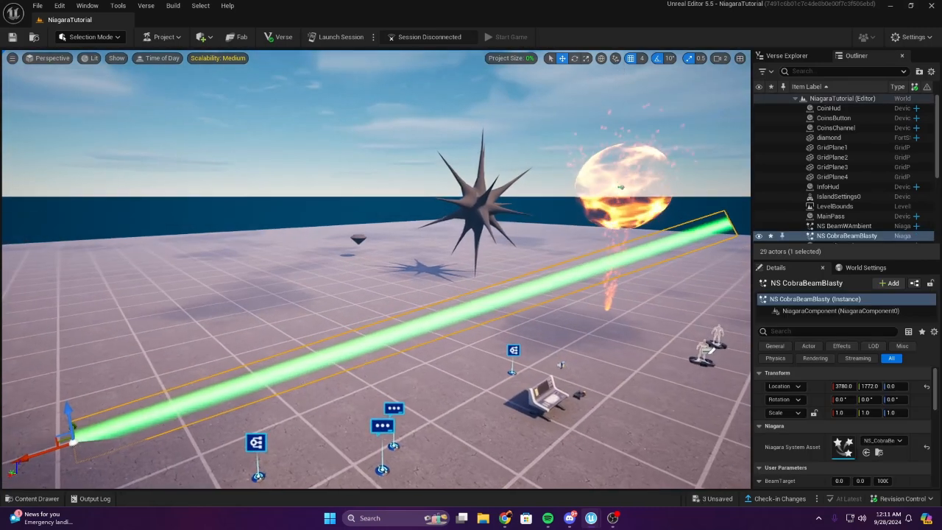
left_click_drag(66, 415, 50, 311)
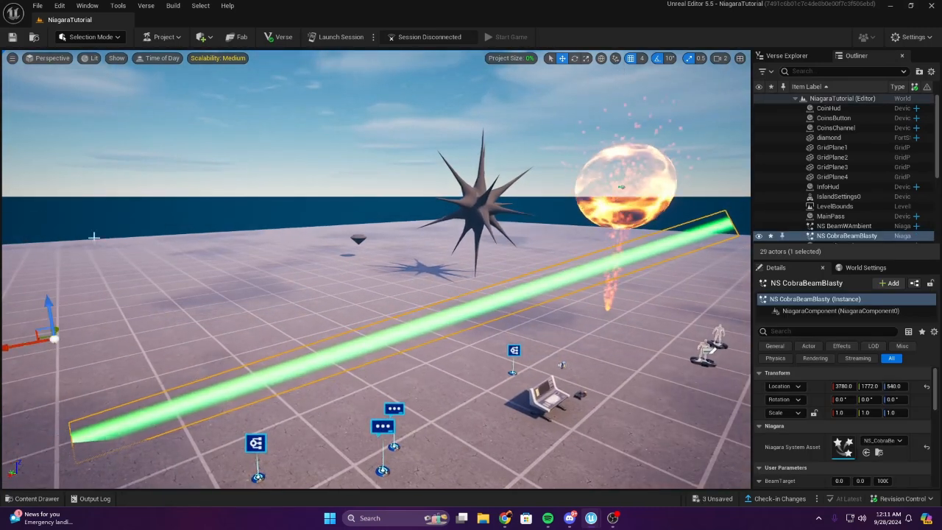
right_click_drag(169, 265, 74, 191)
scroll(821, 458, "down", 3)
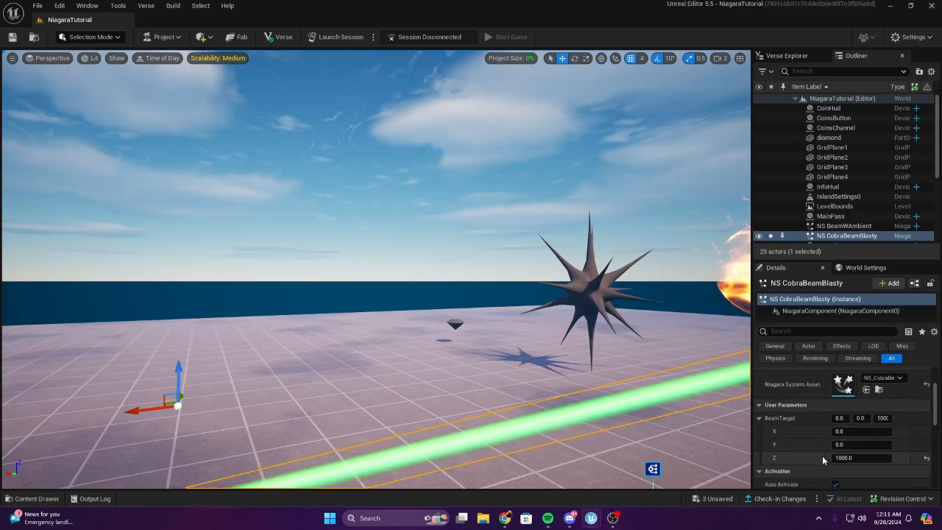
Fly around the placed NS_CobraBeamBlasty beam to inspect it, and delete it from the level
left_click(511, 221)
right_click_drag(511, 221, 589, 234)
key("w")
right_click_drag(535, 245, 637, 297)
key("w")
right_click_drag(534, 245, 743, 257)
right_click_drag(460, 250, 427, 242)
key("s")
key("w")
key("s")
left_click(383, 314)
key("s")
right_click_drag(383, 313, 328, 283)
key("Delete")
Reopen NS_CobraBeamBlasty and examine the previewed beam along with the emitter's Particle State and Ribbon Renderer settings
key("ctrl+space")
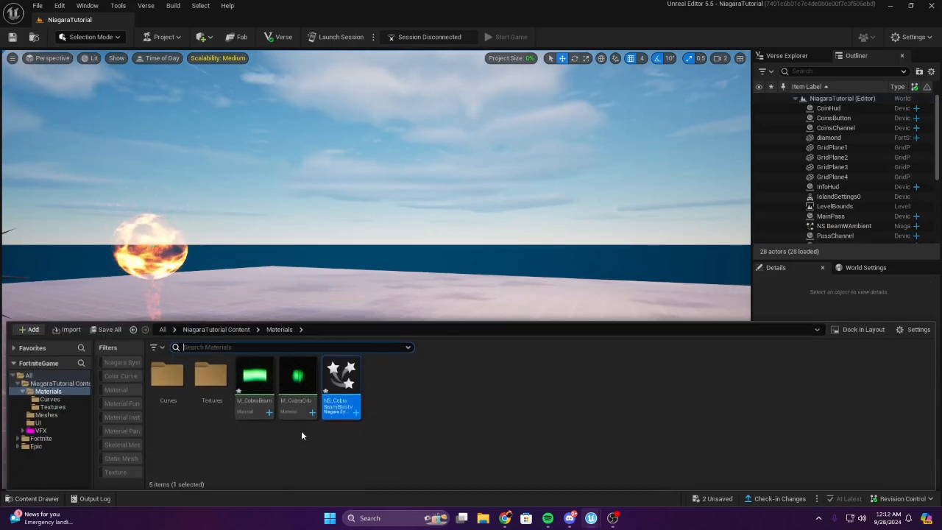
double_click(350, 403)
scroll(381, 295, "down", 1)
right_click_drag(359, 262, 415, 284)
scroll(381, 296, "up", 1)
left_click_drag(133, 198, 127, 221)
right_click_drag(334, 299, 273, 273)
right_click_drag(471, 276, 334, 252)
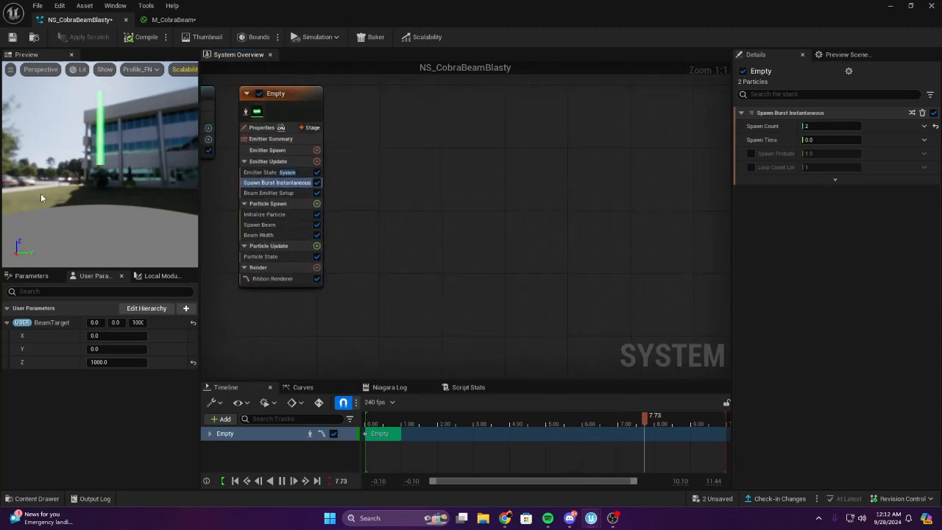
left_click_drag(117, 177, 117, 210)
scroll(441, 260, "down", 2)
scroll(405, 273, "up", 2)
right_click_drag(405, 273, 471, 286)
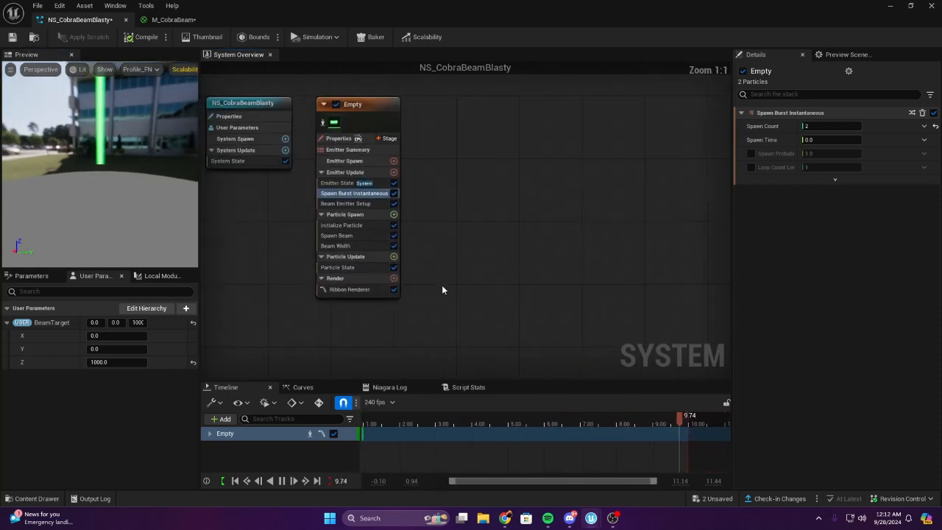
left_click(337, 267)
left_click(349, 289)
right_click_drag(619, 264, 679, 260)
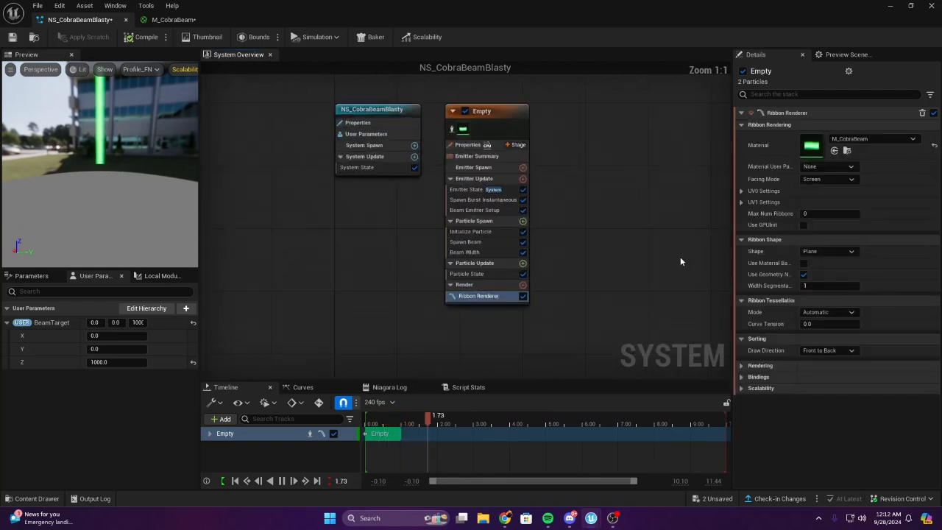
left_click_drag(117, 176, 99, 147)
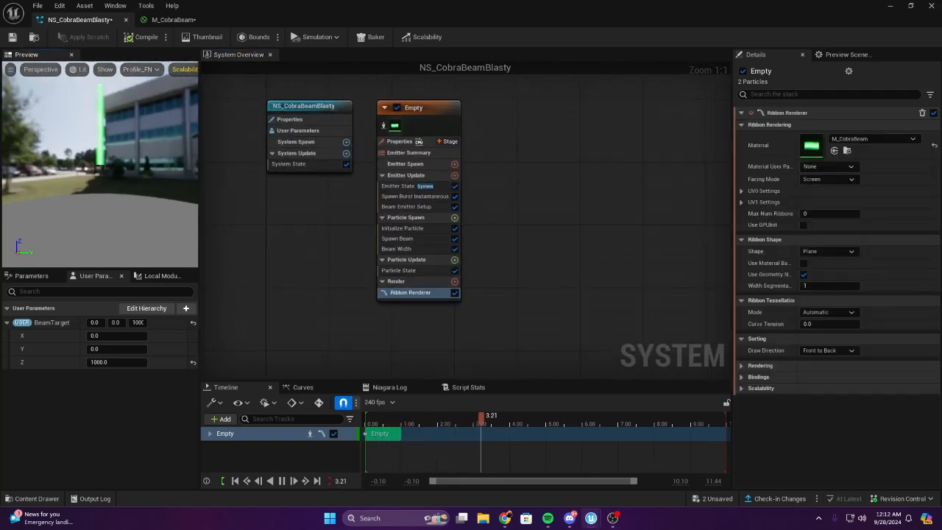
Add an Update Beam module to the Particle Update stage of the Empty emitter
left_click(454, 260)
type("up")
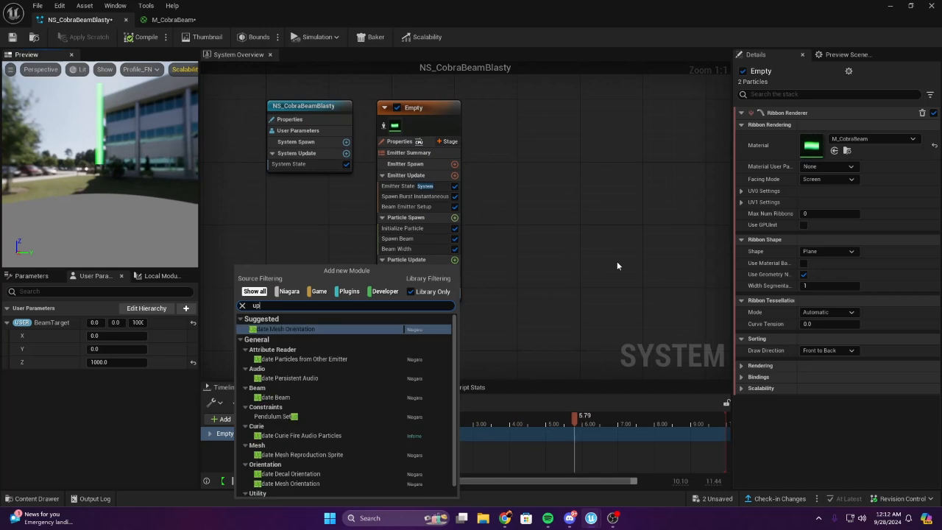
key("BackSpace")
key("BackSpace")
type("beam")
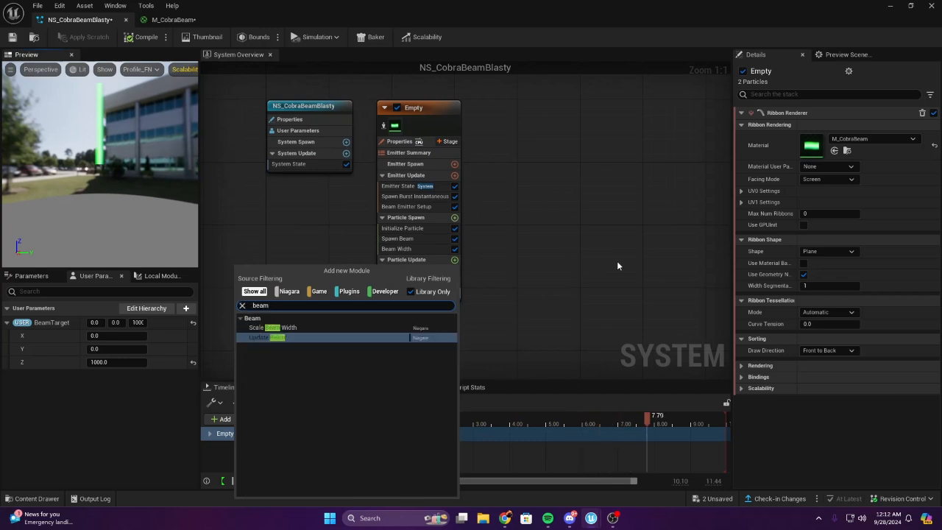
key("Return")
scroll(617, 264, "down", 2)
right_click_drag(596, 271, 480, 309)
scroll(479, 309, "up", 2)
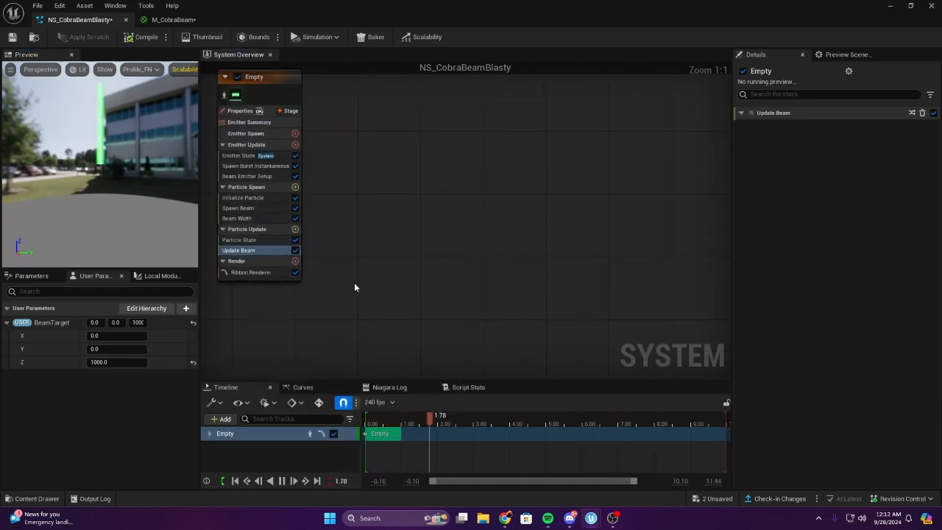
right_click_drag(244, 255, 367, 270)
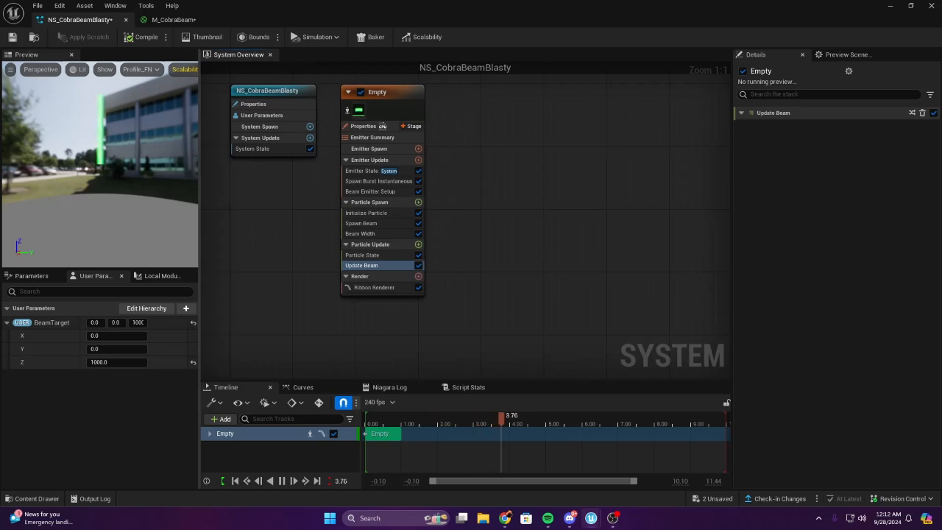
Rename the Empty emitter as Beam
left_click_drag(104, 169, 84, 208)
right_click_drag(483, 206, 436, 227)
right_click_drag(398, 199, 510, 222)
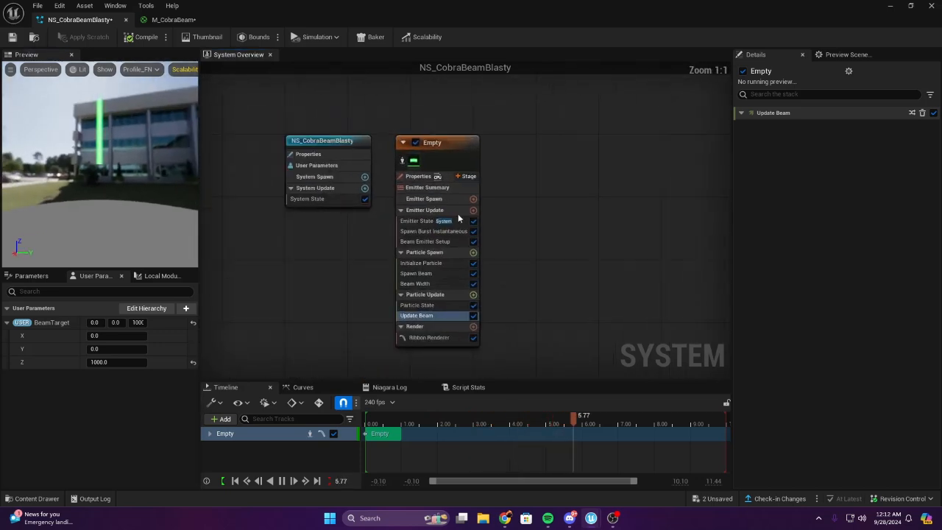
left_click(456, 158)
key("F2")
type("Beam")
key("Return")
left_click(511, 170)
Add a second emitter from the Empty template beside Beam and name it BeamOrbs
right_click_drag(511, 170, 432, 206)
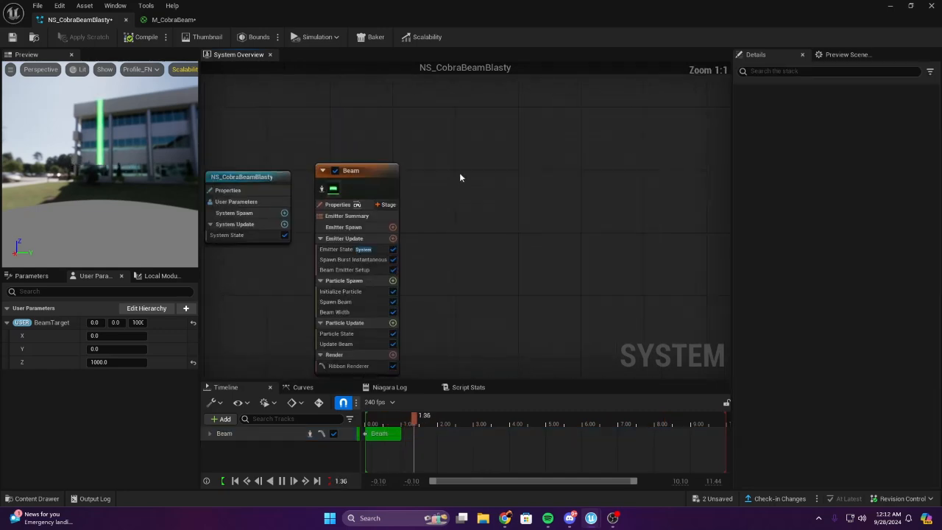
key("e")
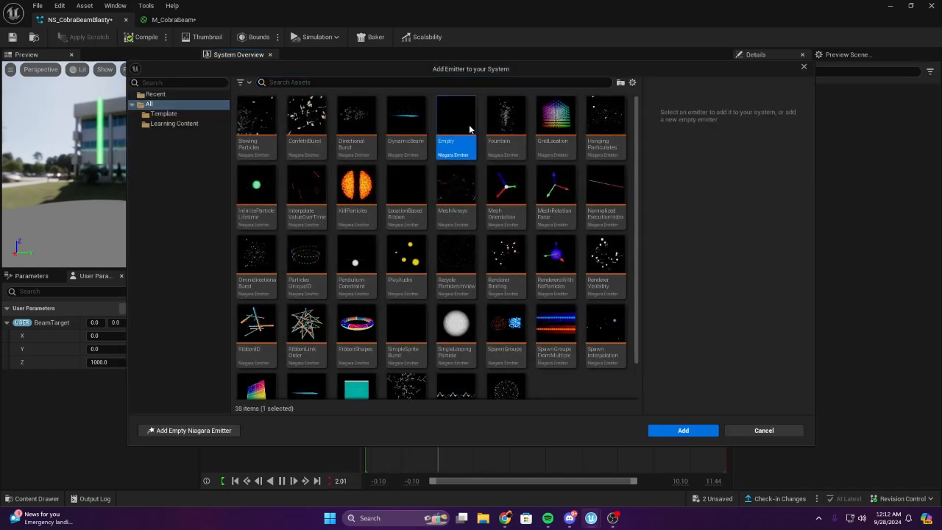
double_click(456, 121)
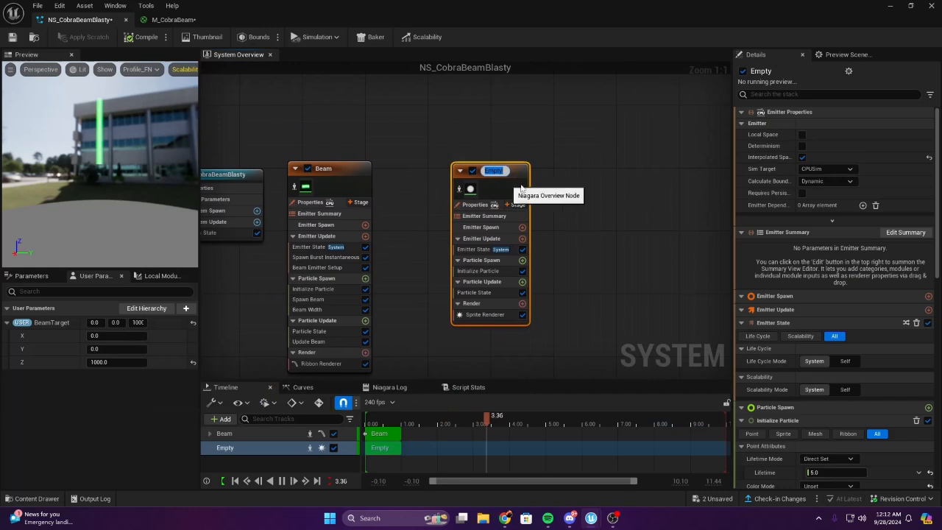
type("BeamOrbis")
key("Return")
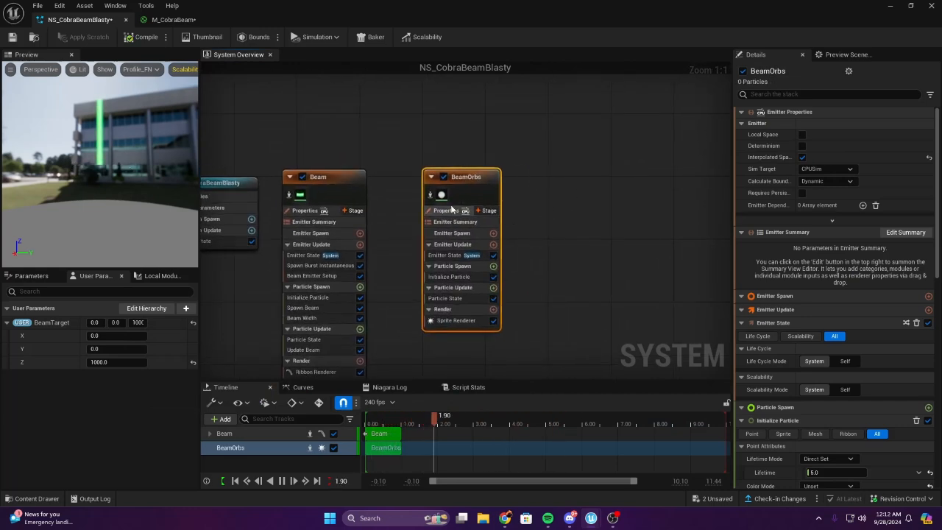
Assign the M_CobraOrb material to the BeamOrbs Sprite Renderer
left_click(456, 320)
left_click(37, 498)
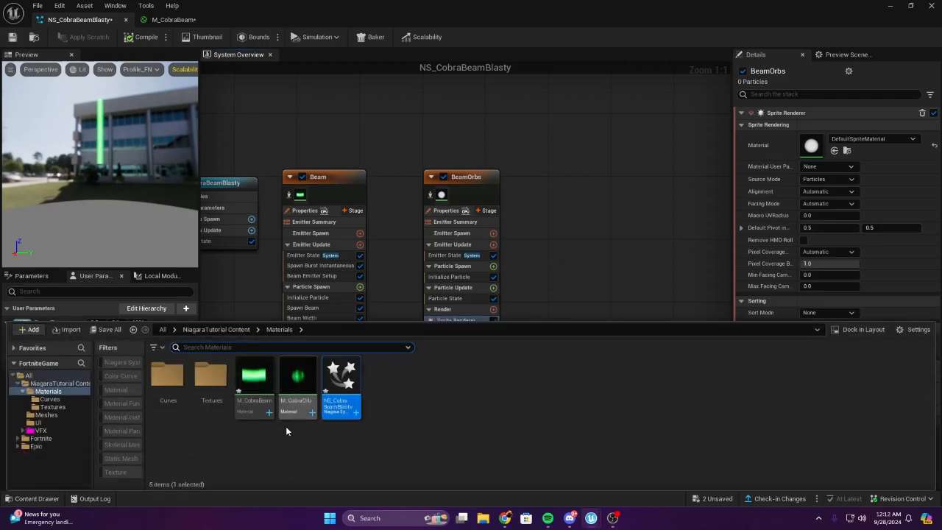
left_click_drag(283, 401, 781, 207)
left_click_drag(819, 144, 819, 144)
right_click_drag(650, 252, 531, 244)
right_click_drag(477, 222, 612, 222)
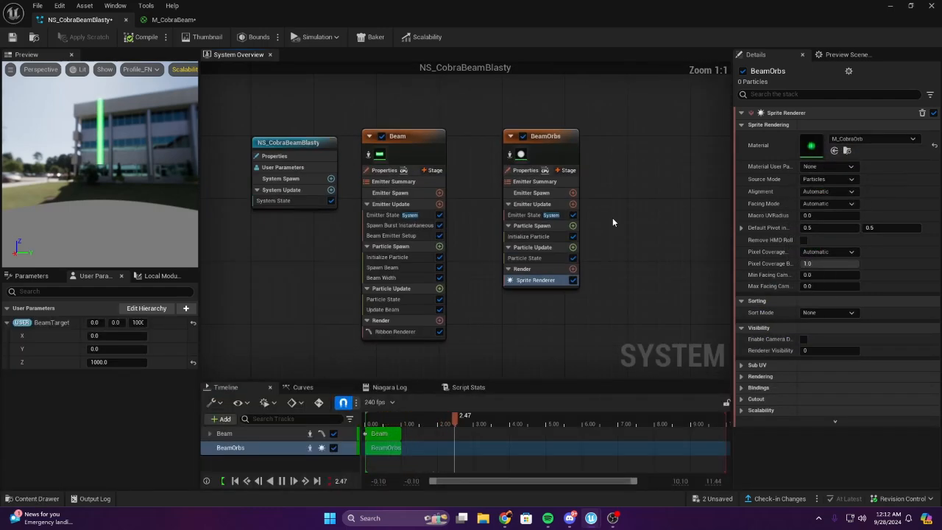
Add a Spawn Rate module to BeamOrbs' Emitter Update stage and set its SpawnRate to 65
left_click(573, 204)
type("spaw")
key("Return")
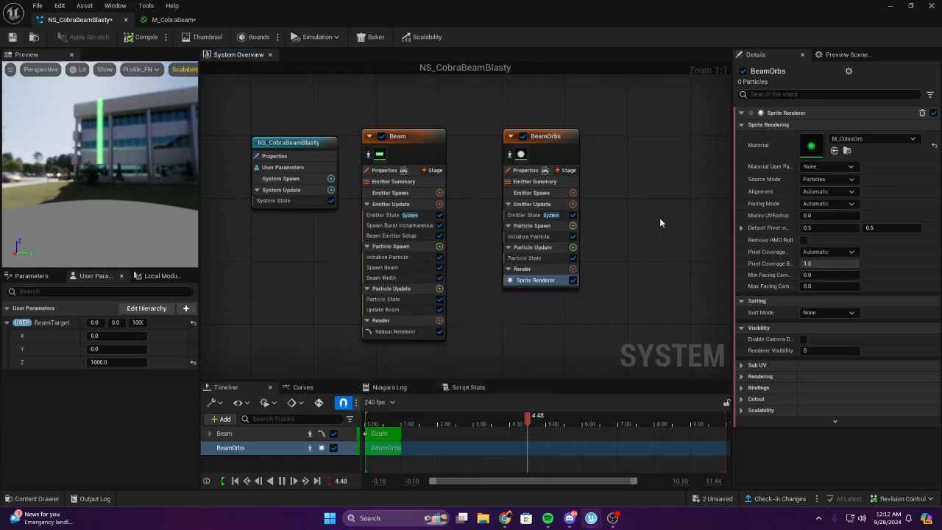
left_click(834, 126)
type("65")
key("Return")
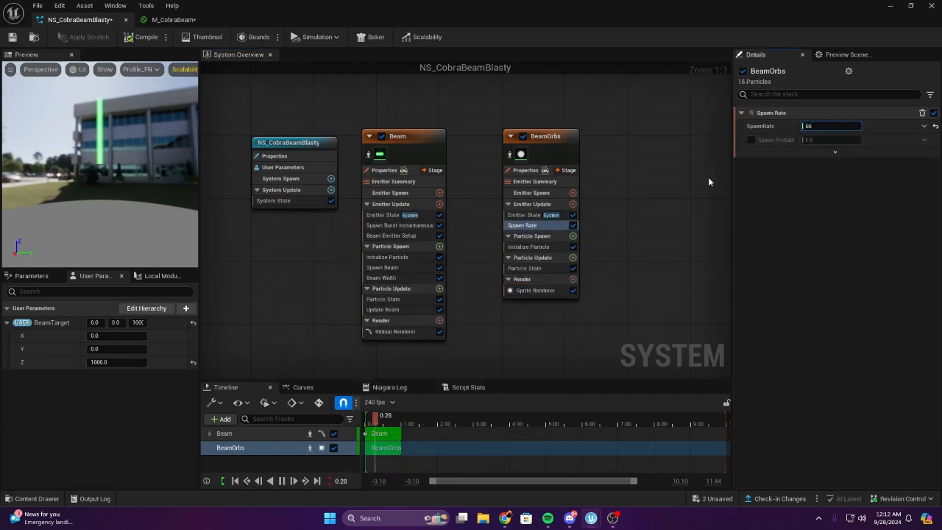
Set the Sprite Size Mode in BeamOrbs' Initialize Particle module to Random Uniform
left_click(529, 236)
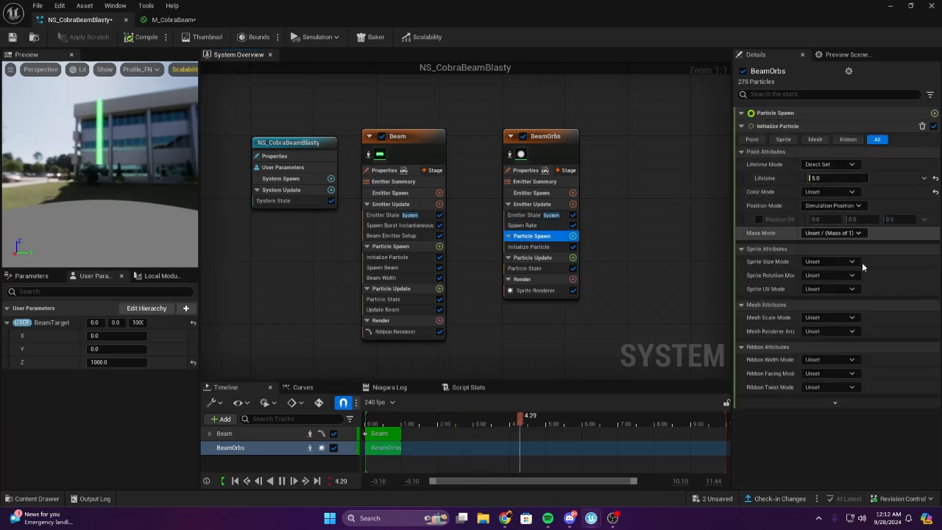
left_click(828, 261)
left_click(854, 287)
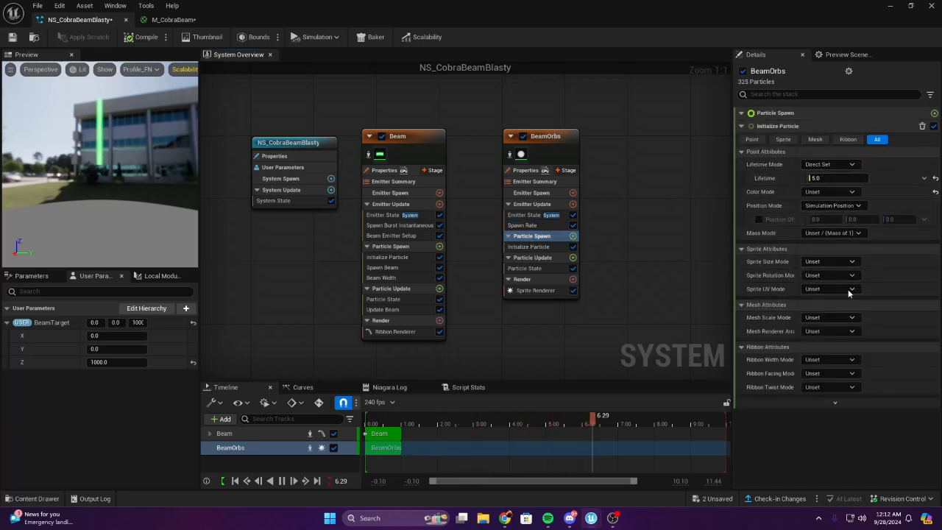
left_click(828, 261)
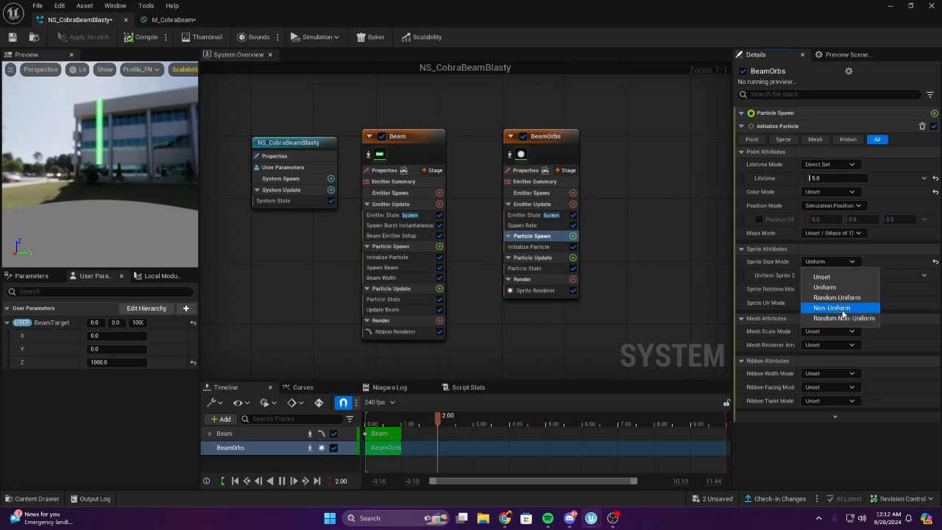
left_click(839, 308)
left_click(830, 262)
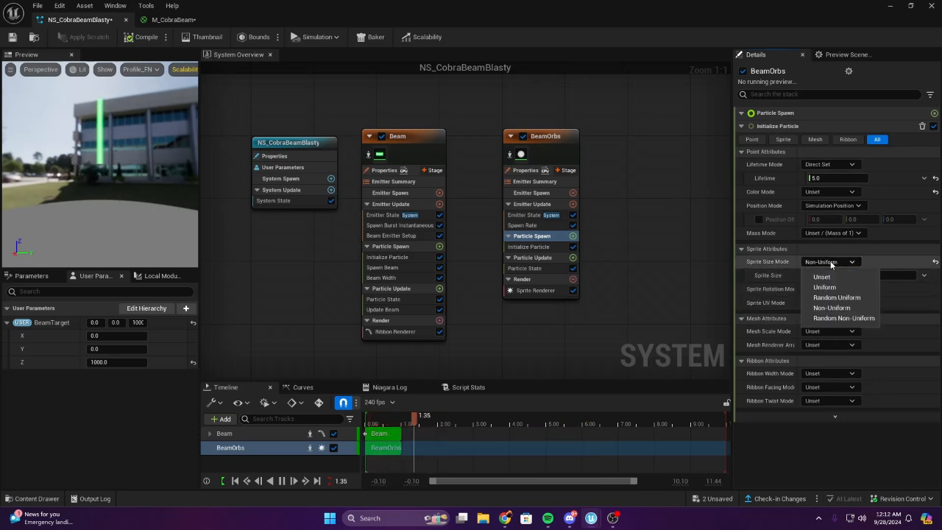
left_click(833, 297)
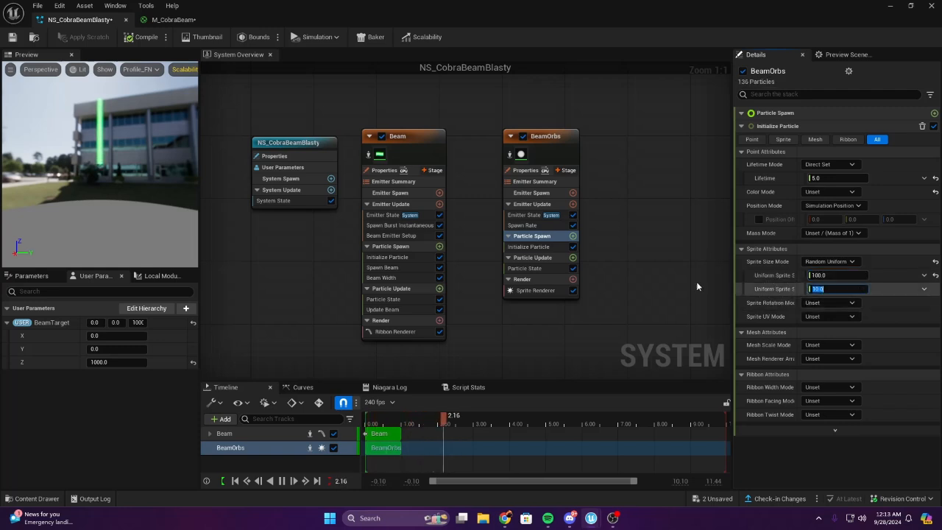
Set BeamOrbs' uniform sprite size to a minimum of 100 and a maximum of 150, and inspect the orbs in the preview
type("50")
key("Return")
scroll(592, 231, "down", 1)
right_click_drag(680, 213, 624, 206)
scroll(623, 206, "up", 1)
left_click_drag(88, 159, 86, 164)
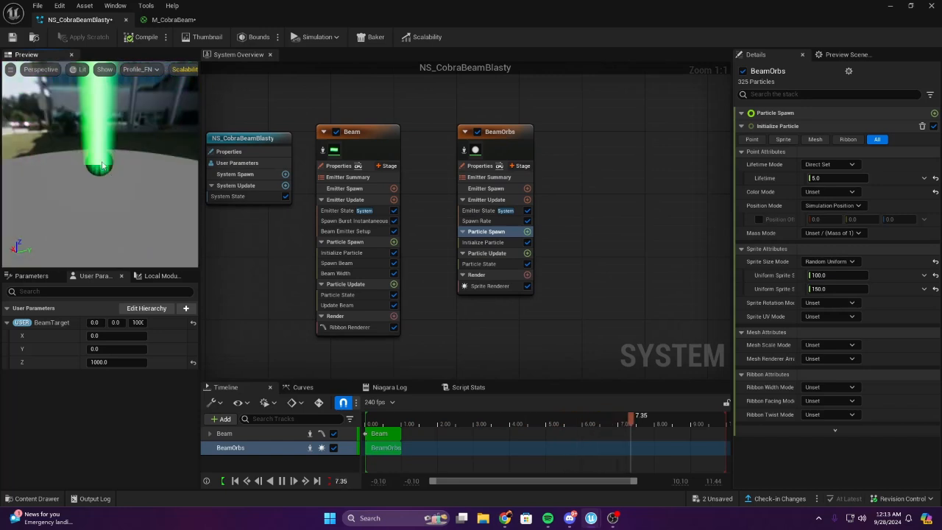
Open the M_CobraOrb material from the Materials folder
left_click(173, 20)
scroll(391, 210, "down", 6)
left_click(35, 498)
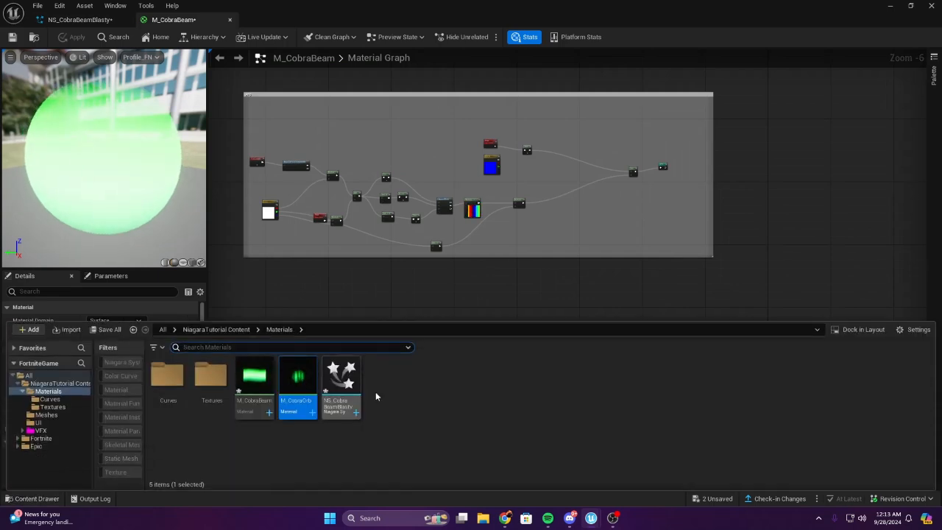
double_click(297, 385)
scroll(422, 269, "down", 2)
right_click_drag(465, 237, 504, 237)
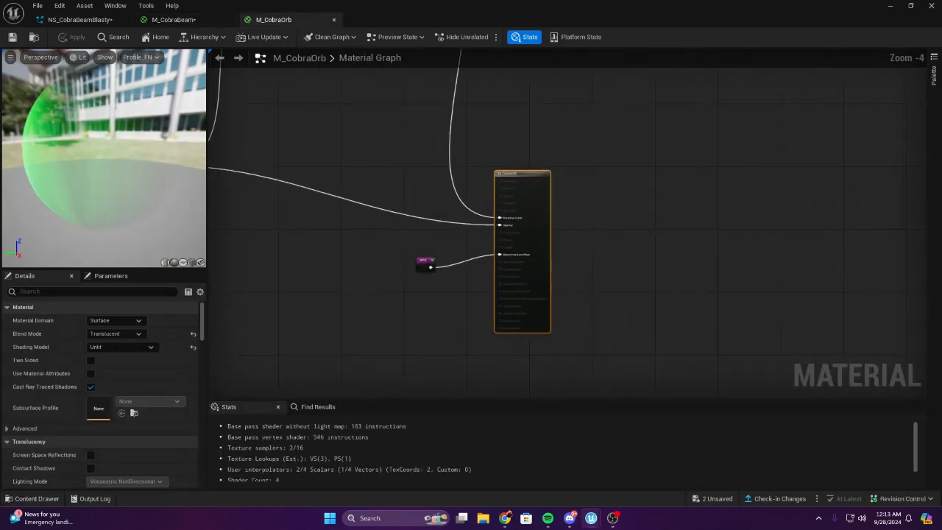
Set inputs A and B of M_CobraOrb's Multiply(4,3) node to 5
scroll(151, 168, "down", 3)
scroll(438, 235, "down", 2)
right_click_drag(251, 232, 540, 322)
scroll(551, 237, "up", 5)
right_click_drag(551, 237, 469, 339)
right_click_drag(517, 184, 454, 293)
scroll(485, 271, "up", 1)
right_click_drag(617, 243, 509, 243)
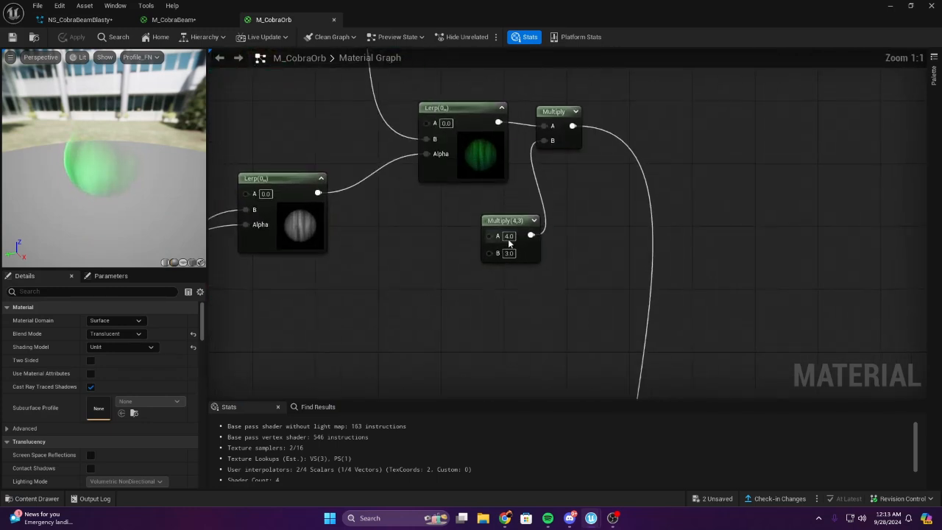
type("5")
left_click(509, 253)
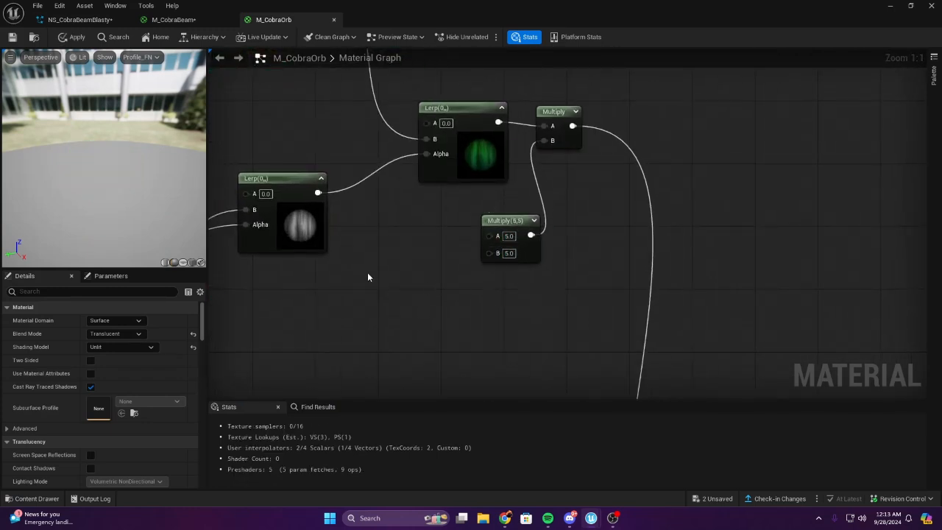
Apply the M_CobraOrb changes, check the material preview, and return to NS_CobraBeamBlasty
right_click_drag(370, 278, 277, 285)
left_click_drag(67, 158, 136, 157)
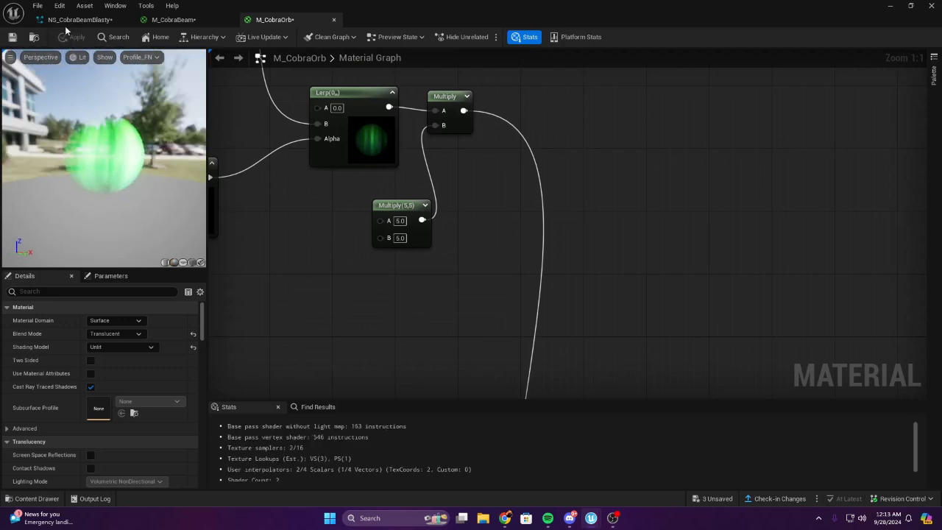
left_click(73, 20)
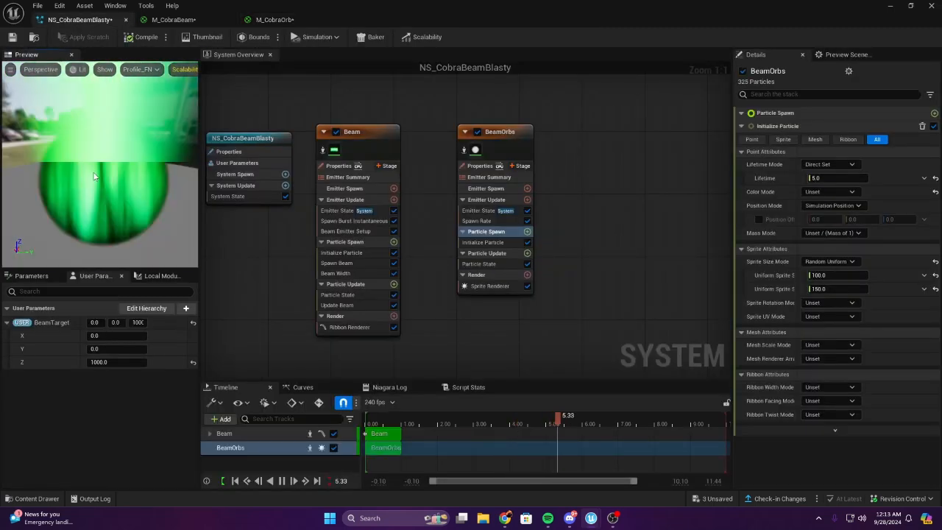
Add a vector parameter node above the green-to-teal colour Lerp in the M_CobraOrb material graph
left_click(303, 20)
scroll(367, 176, "down", 4)
right_click_drag(338, 195, 578, 248)
scroll(425, 219, "up", 4)
scroll(460, 203, "down", 1)
right_click_drag(461, 203, 385, 190)
left_click_drag(475, 265, 481, 284)
left_click(421, 193)
scroll(335, 226, "up", 1)
right_click_drag(335, 226, 401, 227)
right_click_drag(493, 175, 329, 210)
right_click_drag(454, 91, 445, 206)
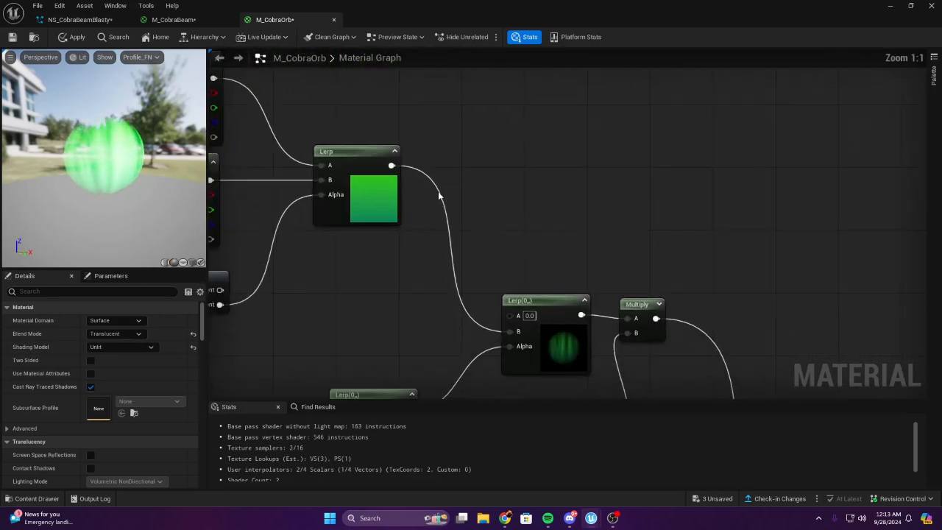
right_click_drag(435, 117, 509, 328)
right_click_drag(510, 206, 386, 173)
key("v")
left_click(432, 150)
left_click(403, 165)
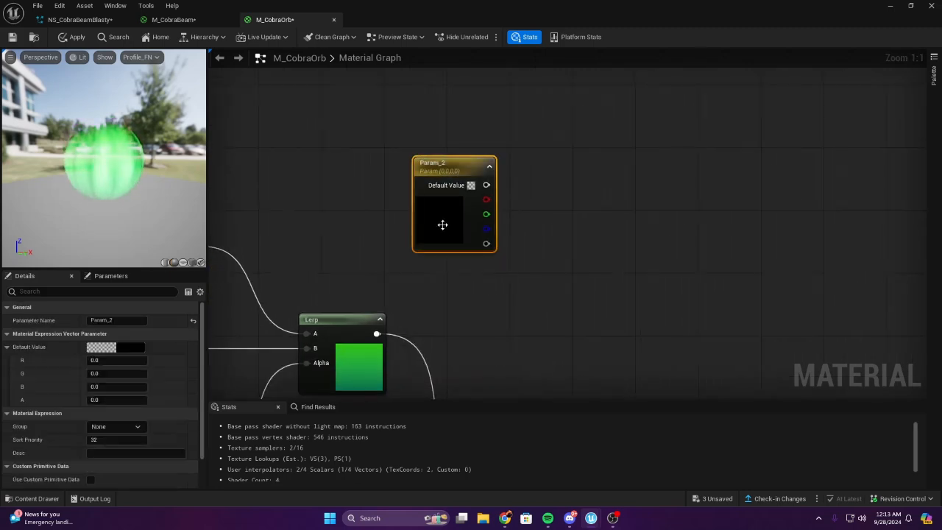
Set the new vector parameter's default colour to a dark teal green of R 0, G 0.21875, B 0.103745
double_click(442, 224)
left_click_drag(528, 322, 461, 334)
left_click_drag(587, 319, 587, 337)
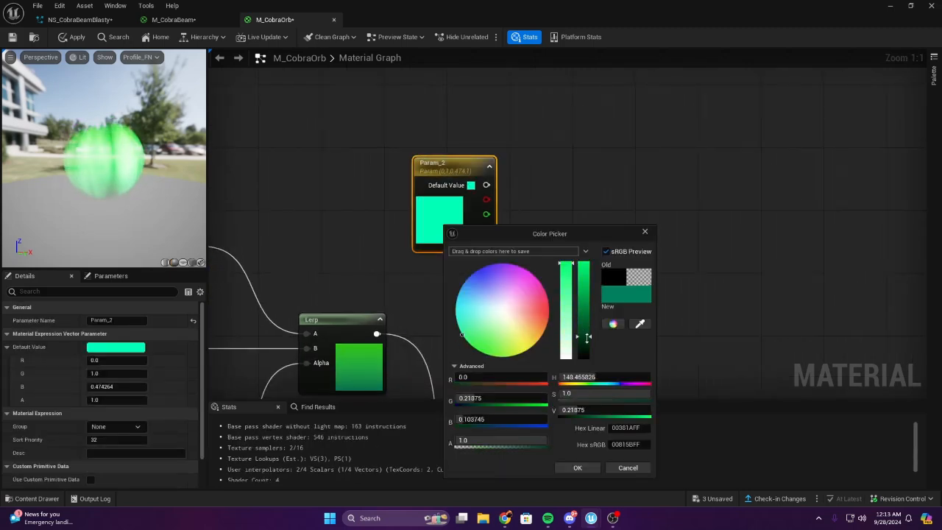
left_click(576, 467)
Connect the Param_2 colour to input A of the Lerp feeding the Multiply, and reposition the parameter node
left_click_drag(490, 185, 493, 158)
right_click_drag(463, 168, 530, 273)
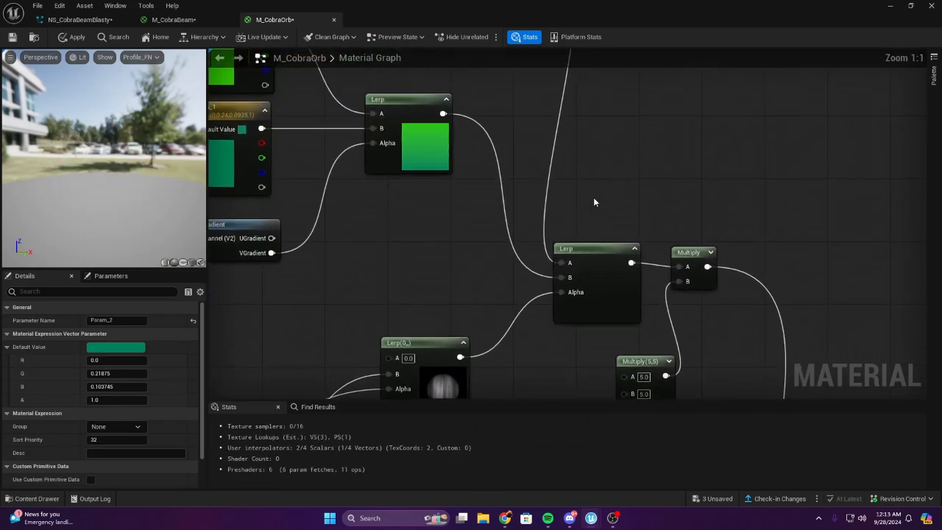
left_click(622, 224)
scroll(515, 214, "down", 3)
scroll(500, 228, "up", 3)
right_click_drag(511, 212, 590, 367)
scroll(485, 233, "down", 1)
left_click_drag(561, 161, 461, 125)
left_click(533, 271)
right_click_drag(598, 315, 543, 247)
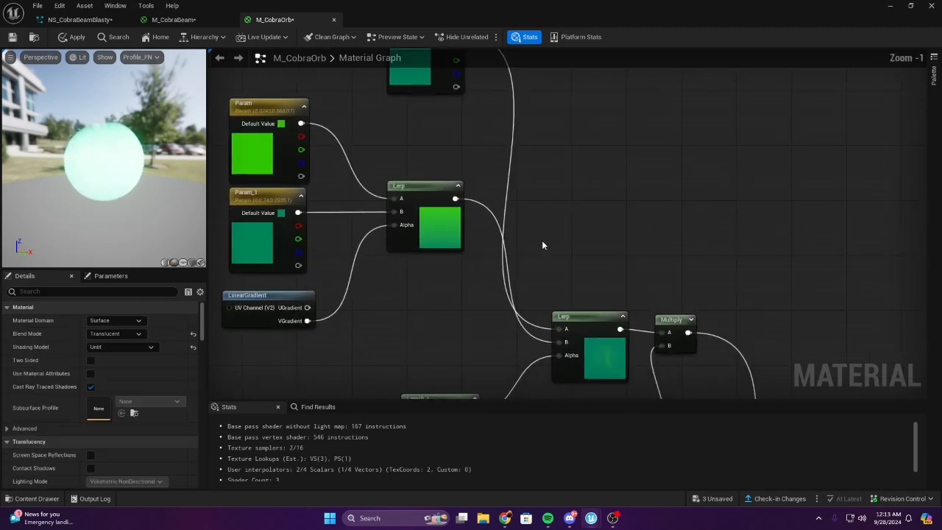
Add a new Lerp node beside the Param_2 colour parameter
scroll(543, 220, "up", 1)
right_click_drag(544, 176, 511, 314)
key("l")
left_click(501, 178)
Connect a mask output from lower in the graph to the new Lerp's Alpha
scroll(478, 257, "down", 2)
right_click_drag(428, 330, 563, 88)
right_click_drag(498, 391, 443, 306)
scroll(443, 306, "down", 1)
right_click_drag(429, 272, 507, 260)
scroll(569, 219, "up", 2)
scroll(506, 261, "down", 2)
right_click_drag(548, 221, 499, 187)
scroll(504, 273, "up", 3)
scroll(496, 174, "down", 2)
right_click_drag(493, 376, 560, 218)
left_click_drag(436, 295, 824, 154)
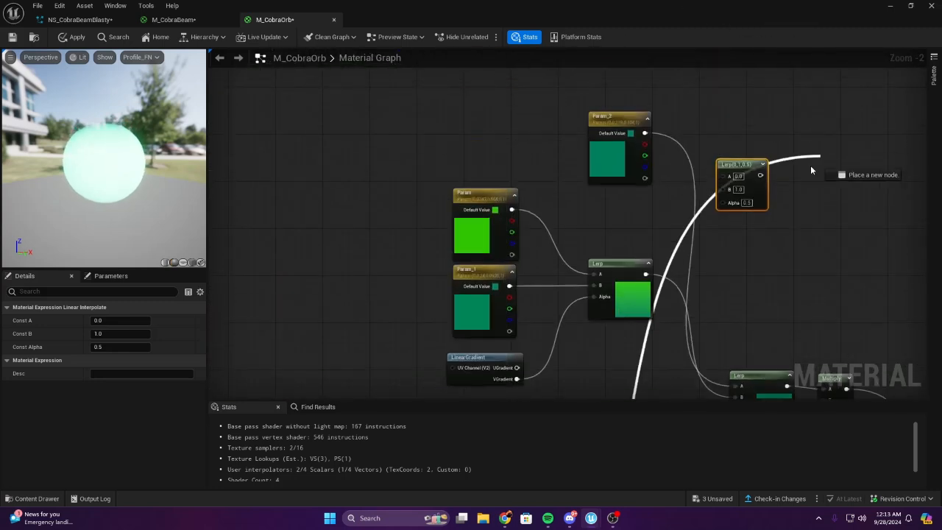
Wire Param_2 through input B of the new Lerp and its output into A of the Lerp before the Multiply
scroll(729, 222, "up", 2)
right_click_drag(729, 222, 573, 216)
left_click_drag(461, 98, 580, 245)
right_click_drag(541, 213, 497, 299)
left_click(682, 239)
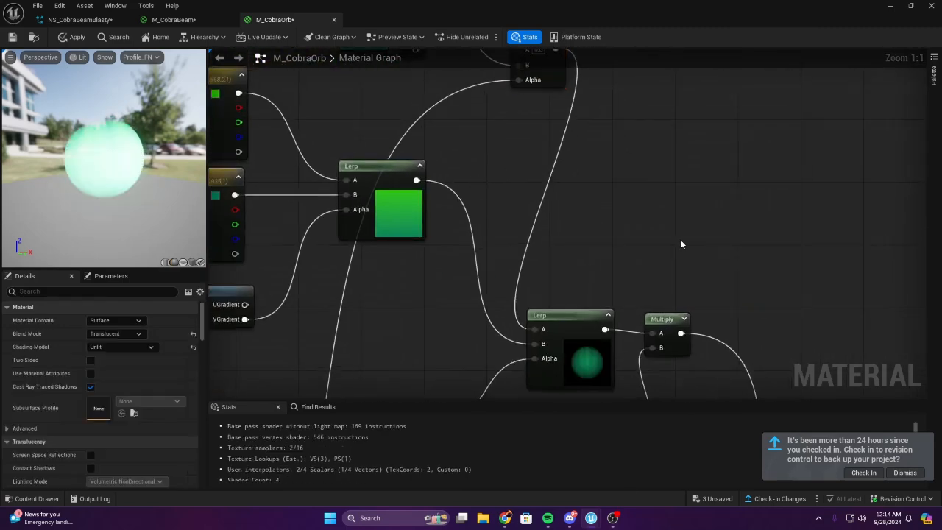
Reposition the new Lerp node in the space below Param_2
scroll(590, 218, "down", 1)
right_click_drag(589, 260, 551, 195)
scroll(606, 242, "up", 1)
right_click_drag(485, 110, 644, 336)
left_click_drag(645, 224, 599, 261)
left_click(637, 279)
Inspect the orb in the material preview and apply the M_CobraOrb changes
scroll(662, 316, "down", 1)
right_click_drag(691, 352, 340, 237)
left_click_drag(125, 184, 191, 193)
right_click_drag(238, 214, 423, 206)
scroll(422, 206, "up", 1)
left_click(77, 37)
Set both inputs of the Multiply(5,5) node to 3 and check the material preview
right_click_drag(504, 223, 563, 290)
type("3")
left_click(479, 289)
type("3")
scroll(509, 281, "down", 1)
scroll(302, 198, "up", 1)
right_click_drag(303, 198, 374, 214)
left_click_drag(78, 177, 110, 177)
Move the new Lerp node right up against the Param_2 node
right_click_drag(559, 186, 452, 277)
right_click_drag(485, 112, 499, 240)
scroll(498, 240, "down", 2)
scroll(499, 239, "up", 2)
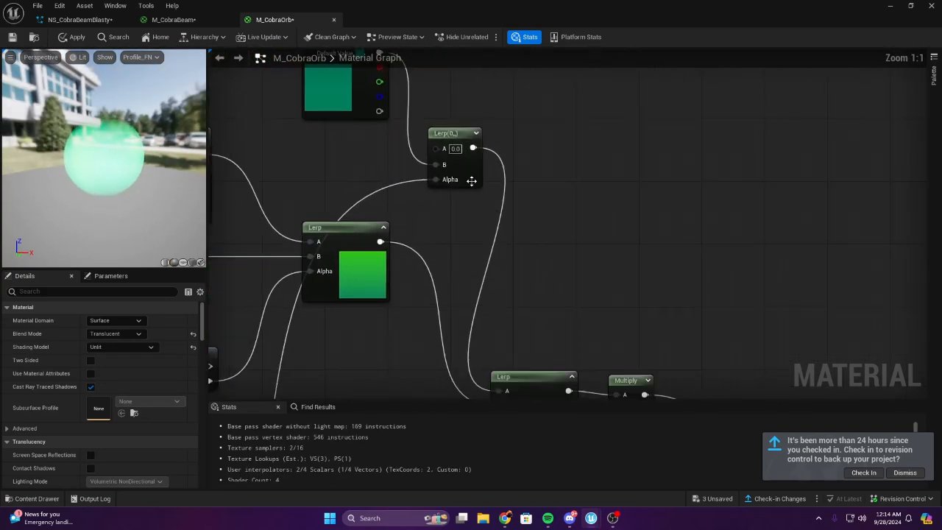
left_click_drag(452, 134, 403, 123)
left_click_drag(440, 159, 537, 161)
type("d")
key("Escape")
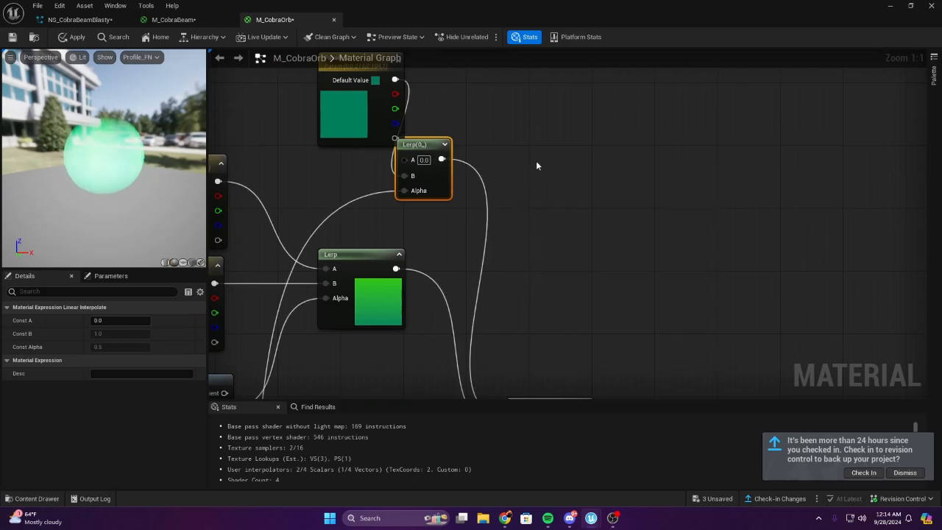
Add a Divide node after the new Lerp and connect its output to A of the Lerp before the Multiply
left_click_drag(440, 159, 505, 194)
type("div")
key("Return")
right_click_drag(552, 219, 521, 155)
left_click_drag(509, 147, 491, 355)
Set the Divide node's B input to 5 and apply the material to check it in NS_CobraBeamBlasty
left_click(489, 159)
type("5")
left_click(484, 215)
scroll(483, 214, "down", 2)
scroll(483, 215, "up", 2)
right_click_drag(471, 221, 452, 235)
left_click_drag(137, 196, 91, 169)
left_click(71, 36)
left_click(80, 19)
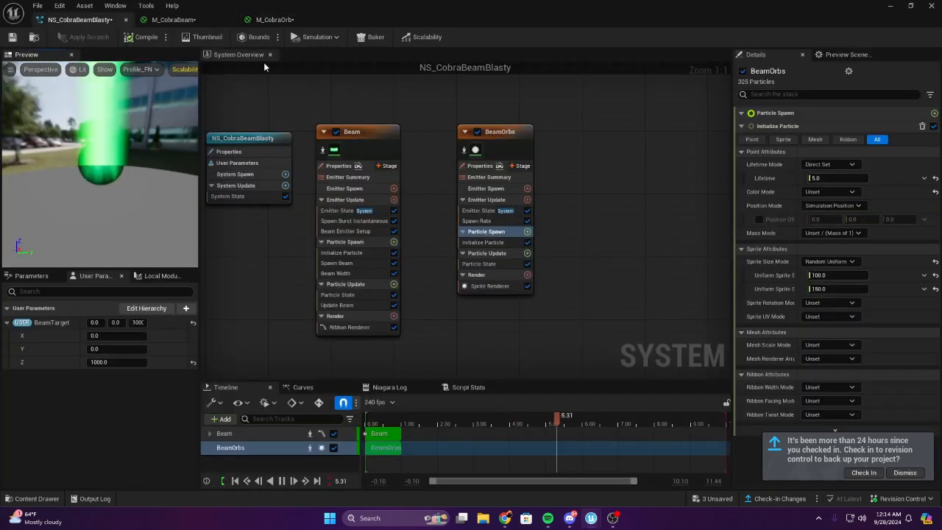
Set the Divide node's B input to 2 in M_CobraOrb and check the material preview
left_click(276, 20)
right_click_drag(415, 174, 463, 207)
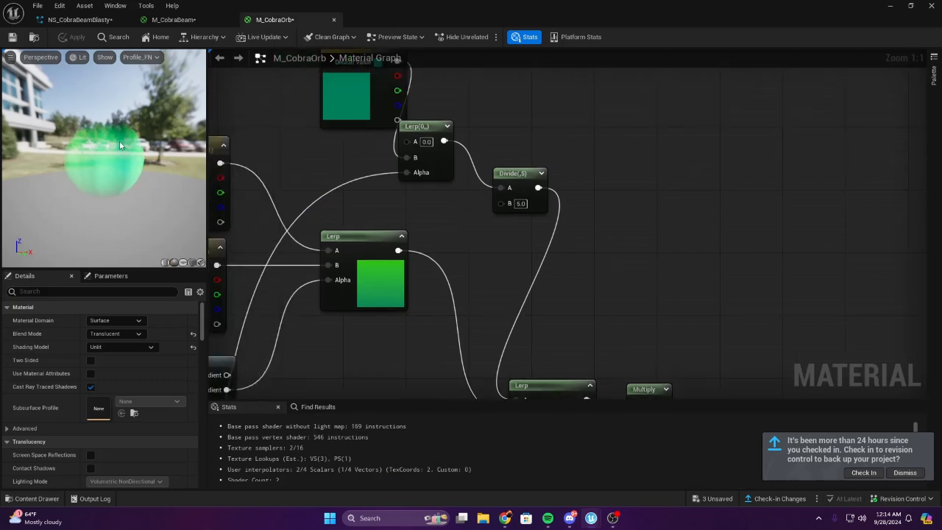
right_click_drag(550, 223, 591, 246)
type("2")
key("Return")
right_click_drag(546, 281, 401, 273)
left_click_drag(167, 202, 142, 194)
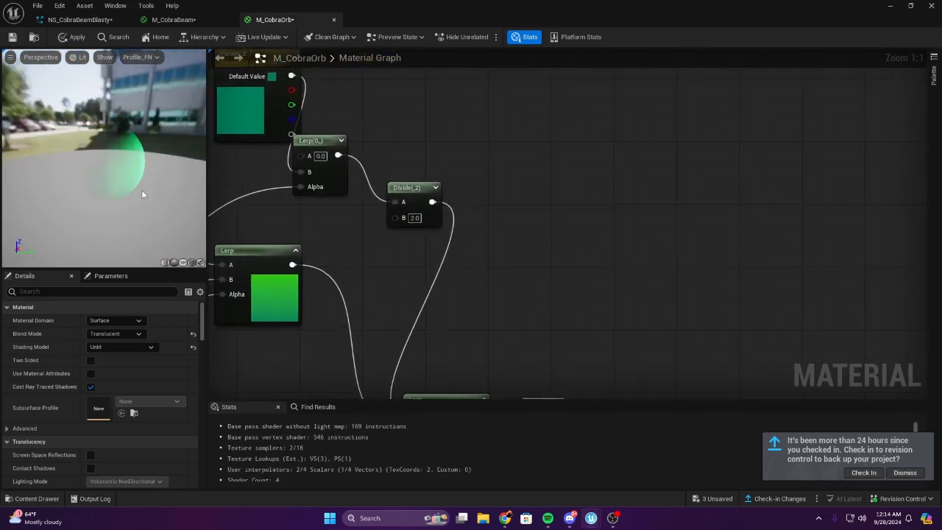
Apply the M_CobraOrb changes and inspect the orbs in the NS_CobraBeamBlasty preview
left_click(71, 36)
left_click(80, 20)
left_click_drag(76, 182, 213, 130)
Return to M_CobraOrb and set the Divide node's B input to 1
left_click(275, 20)
right_click_drag(445, 292, 404, 215)
left_click_drag(104, 169, 192, 147)
right_click_drag(297, 272, 496, 75)
right_click_drag(452, 217, 398, 207)
scroll(404, 185, "up", 1)
right_click_drag(396, 143, 426, 267)
right_click_drag(492, 128, 412, 219)
type("1")
key("Return")
right_click_drag(434, 152, 412, 234)
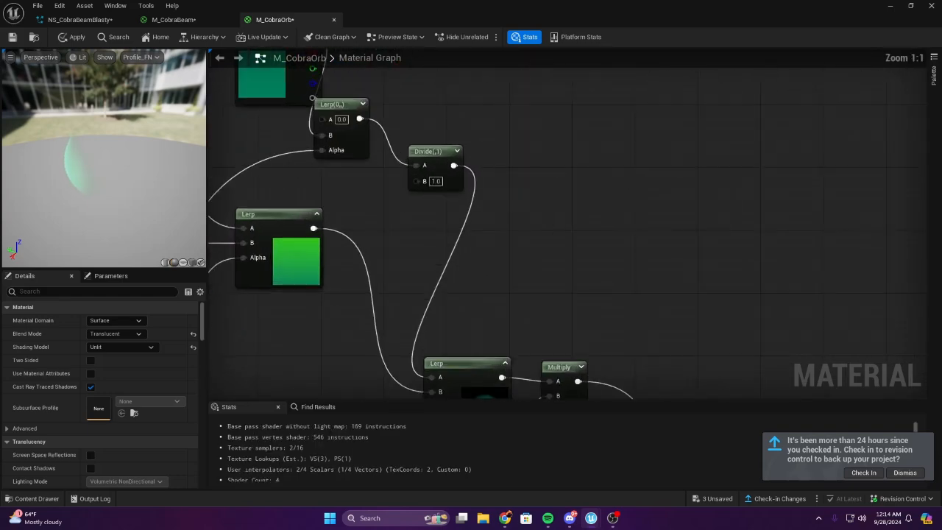
Set inputs A and B of the Multiply(3,3) node to 5 and check the material preview
right_click_drag(495, 340, 395, 196)
right_click_drag(418, 319, 425, 230)
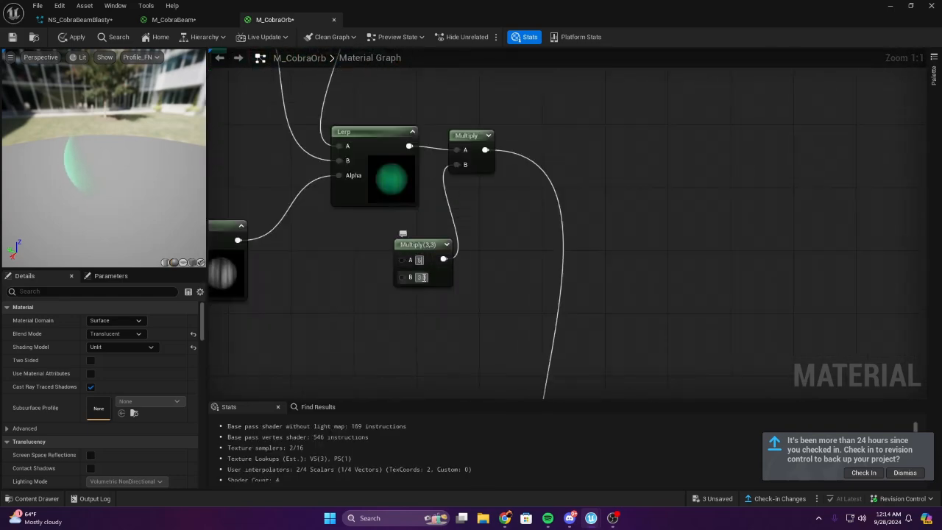
left_click_drag(86, 143, 79, 111)
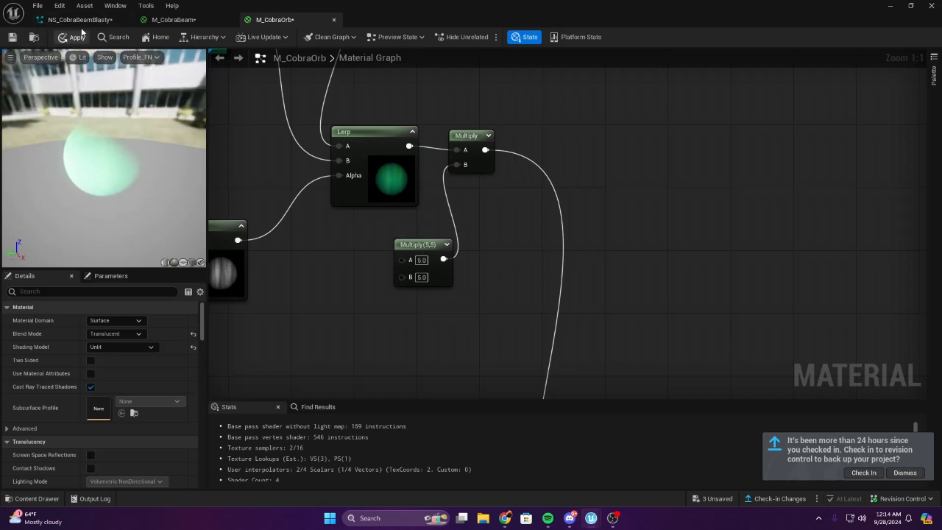
Return to NS_CobraBeamBlasty and inspect the orb material in the effect preview
left_click(80, 19)
left_click_drag(136, 189, 100, 159)
right_click_drag(99, 158, 100, 191)
Add an Add Velocity module to BeamOrbs' Particle Spawn and fix its dependency by adding SolveForcesAndVelocity
right_click_drag(426, 115, 224, 118)
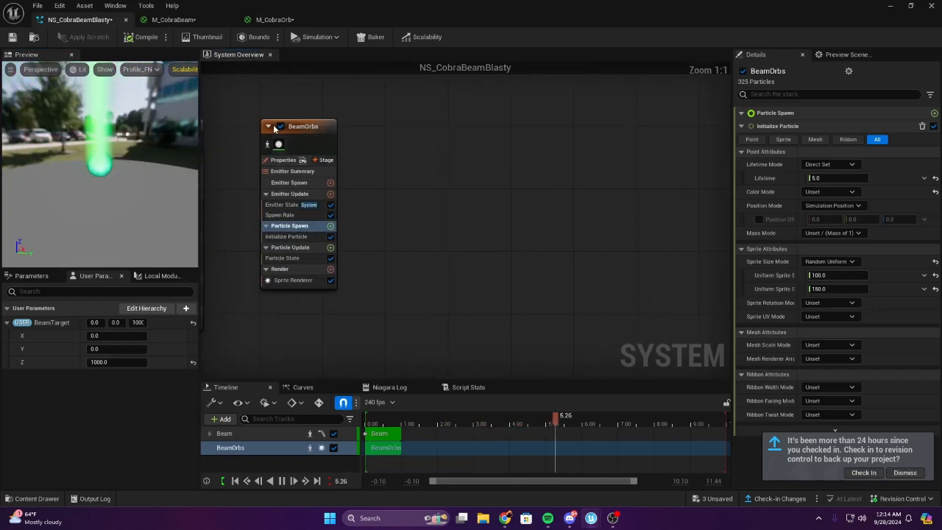
left_click(274, 128)
right_click_drag(453, 170, 576, 184)
left_click(514, 181)
right_click_drag(514, 182, 540, 145)
left_click(531, 192)
type("add velocity")
key("Return")
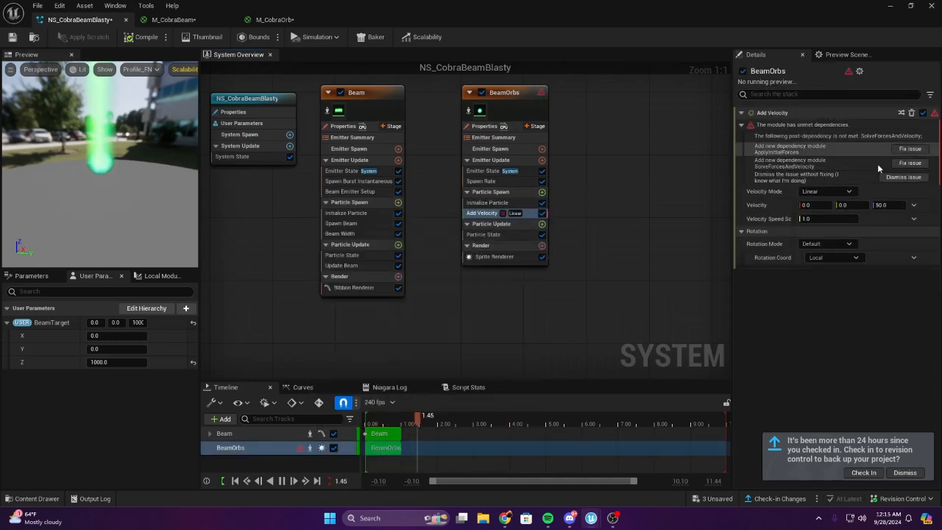
left_click(909, 163)
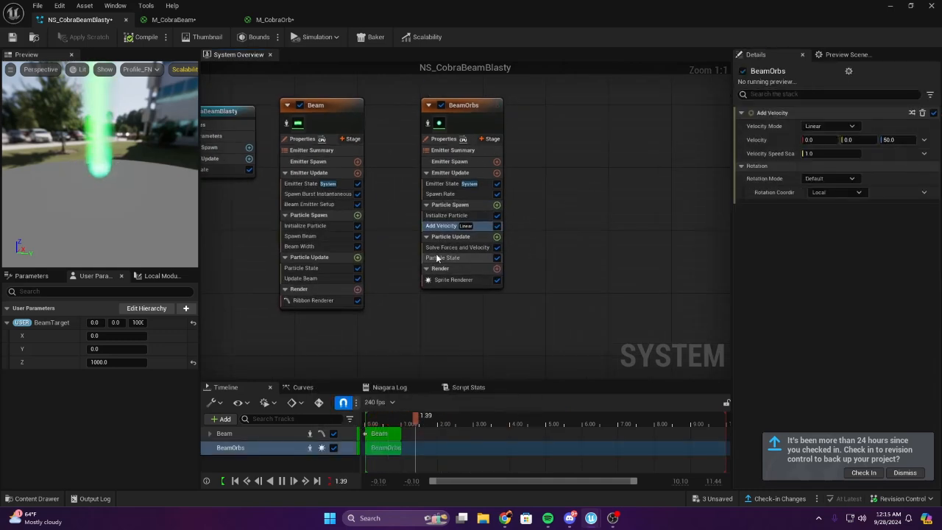
Set the Velocity Mode of BeamOrbs' Add Velocity module to From Point
right_click_drag(562, 238, 533, 236)
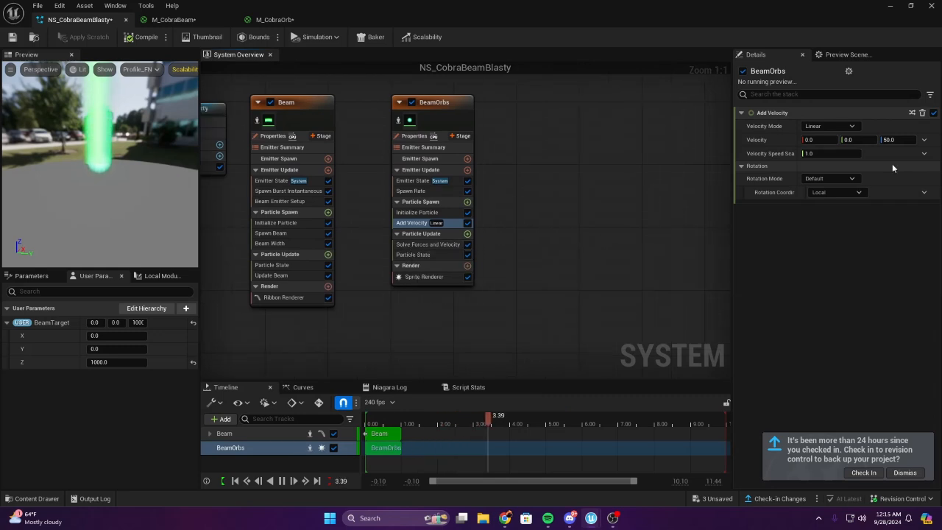
left_click(843, 126)
left_click(826, 127)
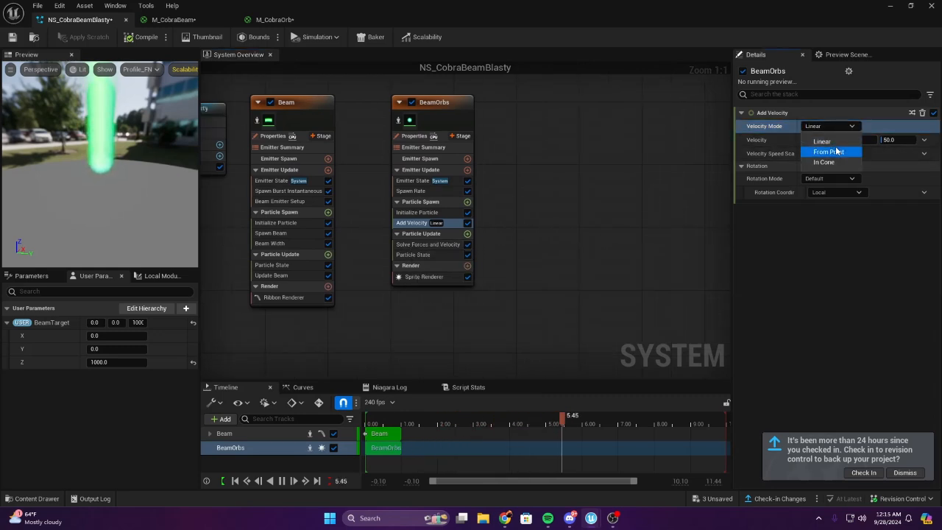
left_click(818, 151)
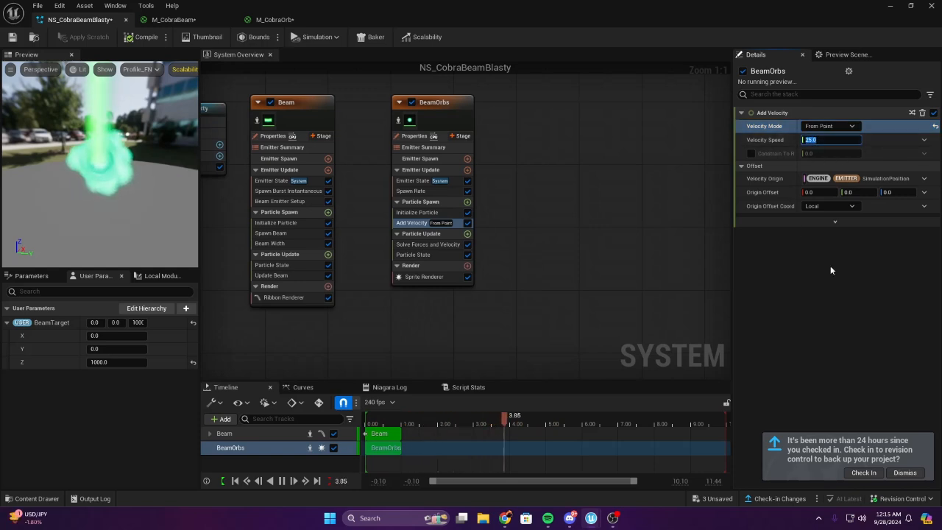
Set BeamOrbs' Velocity Speed to 100 and check how the orbs spread in the preview
type("100")
key("Return")
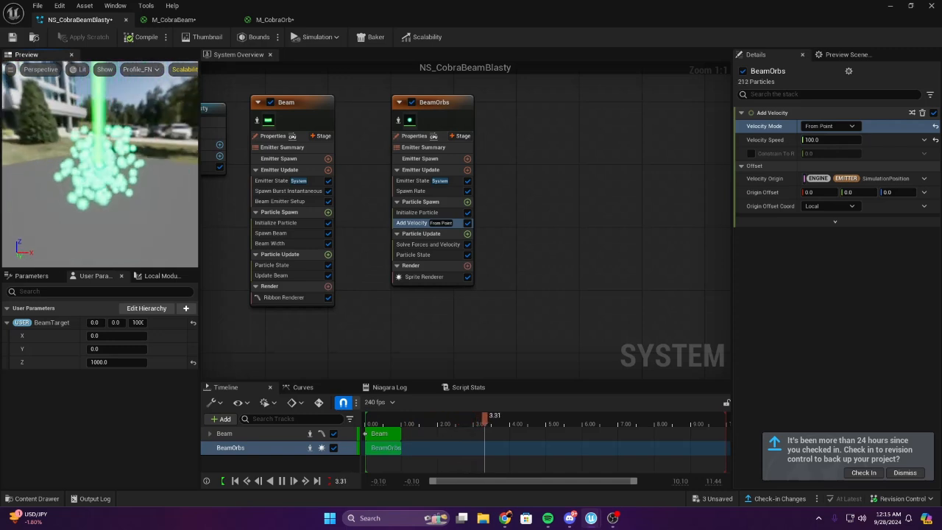
right_click_drag(513, 252, 595, 259)
Set BeamOrbs' Velocity Speed back to 25
left_click(814, 152)
left_click(817, 139)
type("25")
key("Return")
right_click_drag(699, 175, 645, 202)
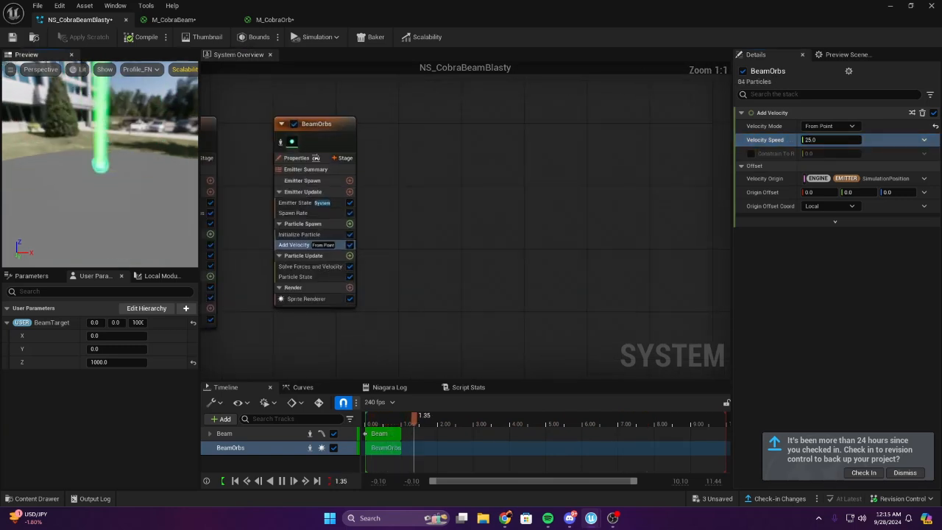
right_click_drag(414, 228, 528, 210)
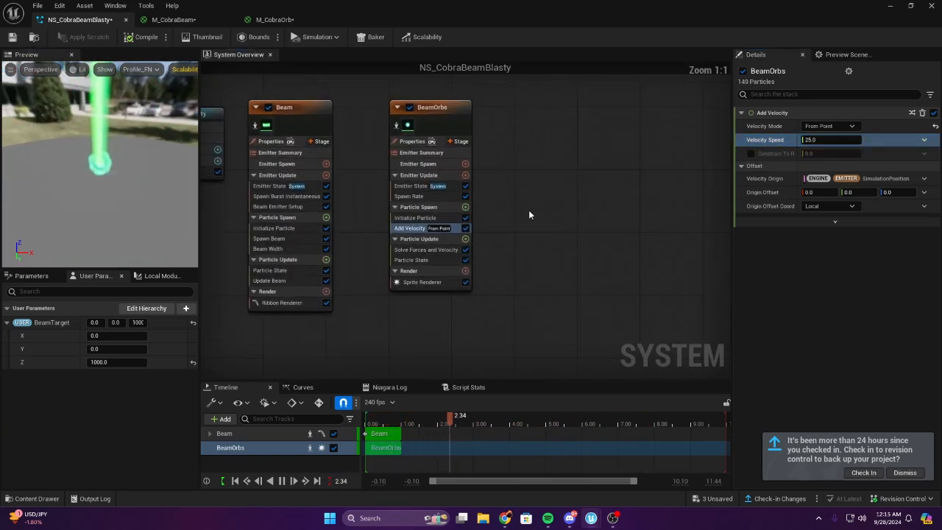
Set BeamOrbs' Spawn Rate to 10 and inspect the orbs in the preview
left_click(411, 197)
left_click(838, 127)
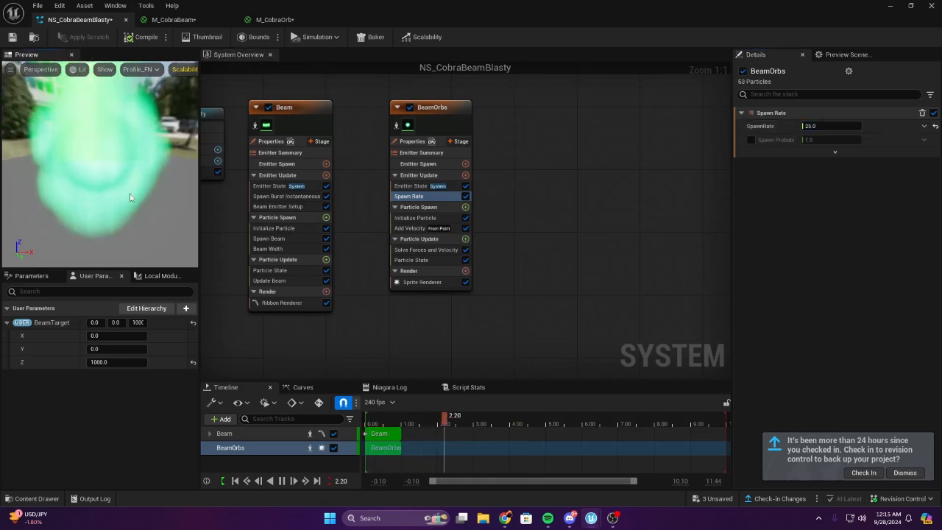
left_click(848, 125)
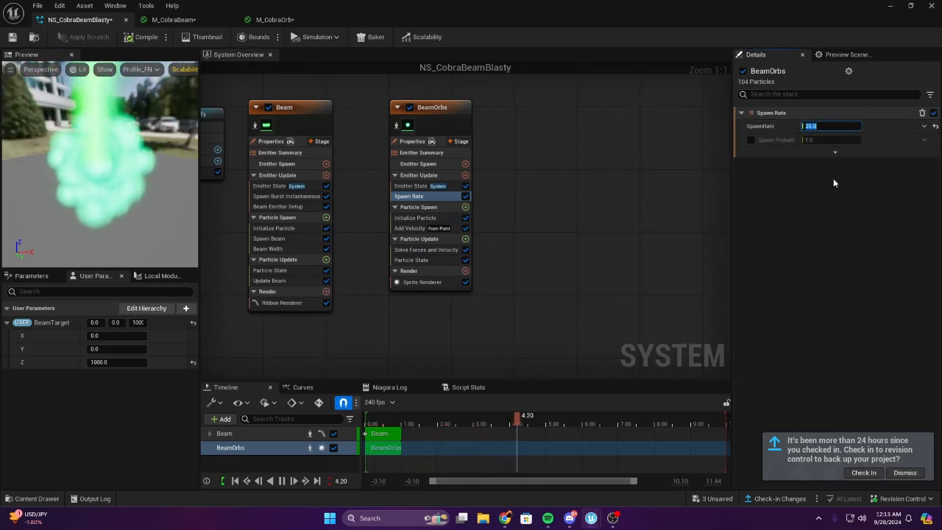
type("10")
key("Return")
right_click_drag(610, 274, 560, 253)
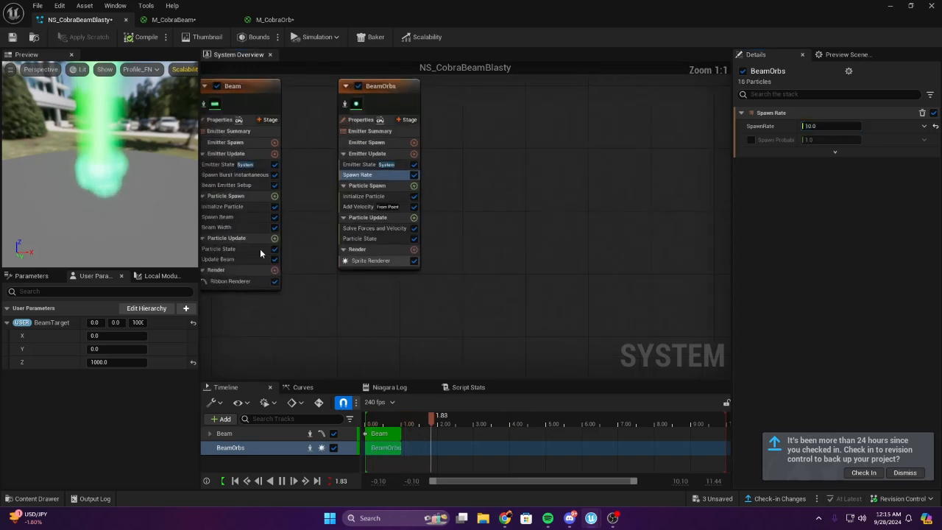
left_click_drag(169, 215, 148, 216)
right_click_drag(461, 273, 678, 238)
left_click(631, 181)
type("d")
left_click(706, 174)
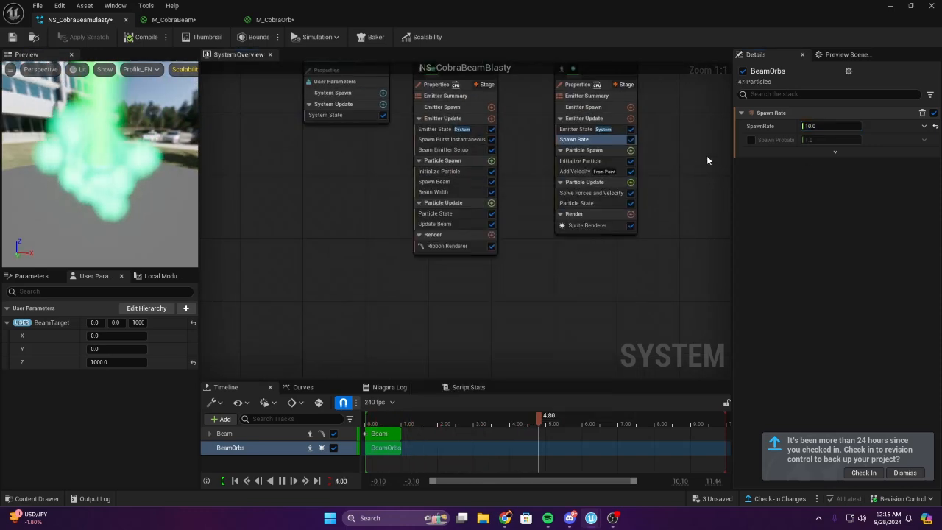
Add a Gravity Force module to BeamOrbs' Particle Update and set its Z gravity to 200
left_click(630, 182)
type("gr")
key("Return")
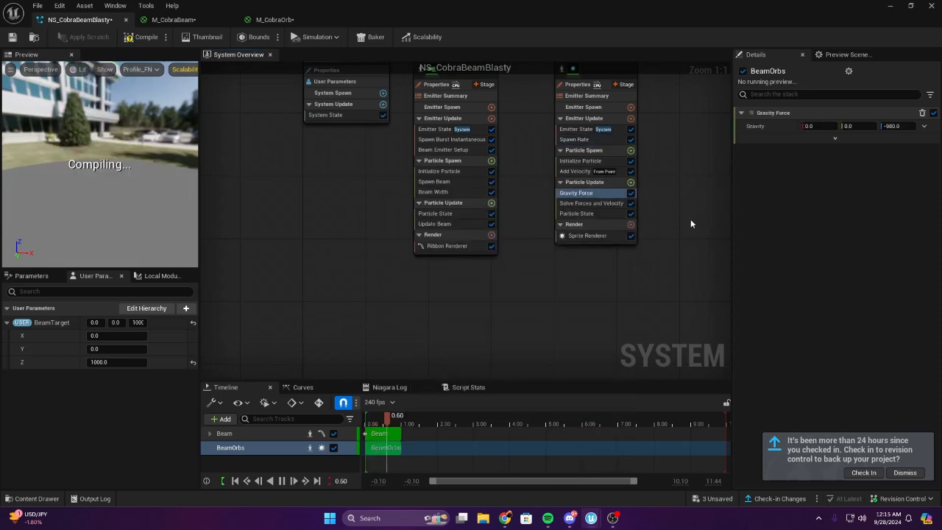
left_click(894, 126)
type("200")
key("Return")
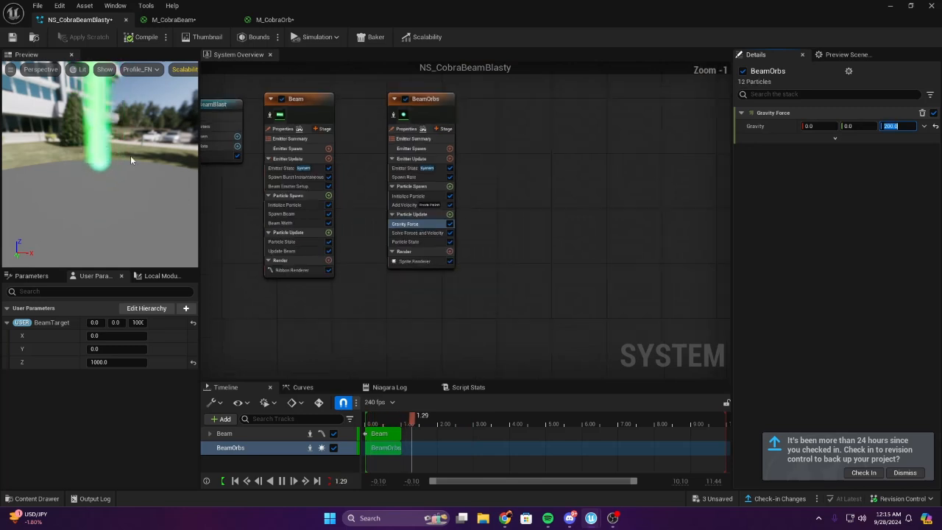
Inspect the orbs in the preview and save the NS_CobraBeamBlasty system
left_click_drag(91, 165, 91, 158)
right_click_drag(571, 205, 623, 193)
scroll(543, 232, "up", 1)
left_click(9, 36)
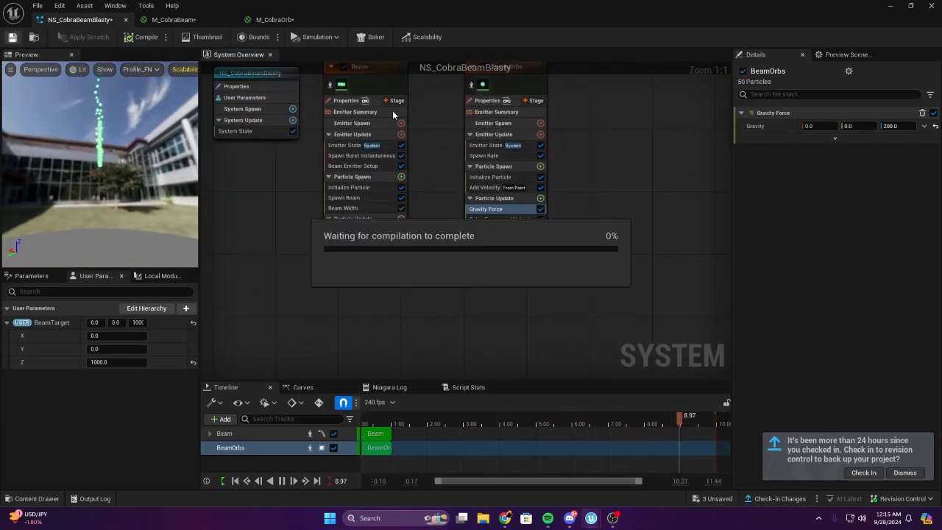
Place NS_CobraBeamBlasty in the NiagaraTutorial level and raise it to a Z location of about 652
left_click(890, 8)
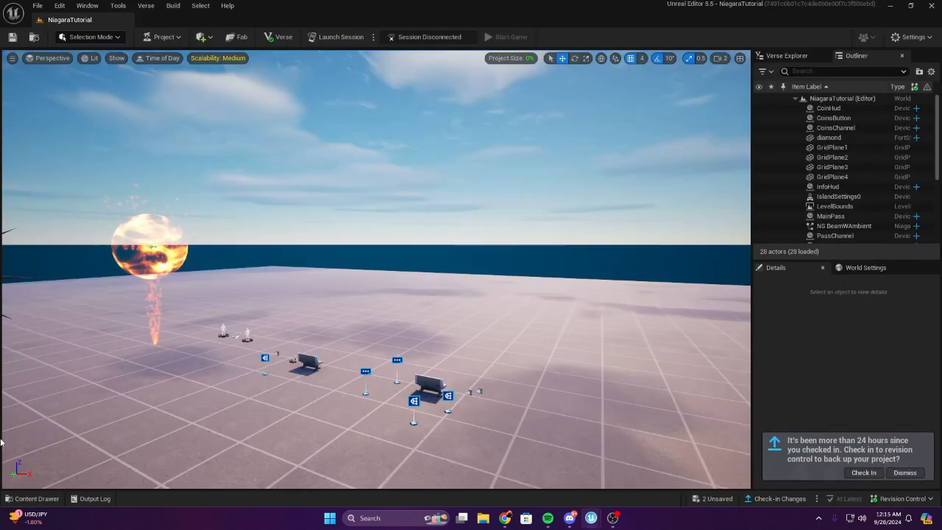
left_click(35, 498)
left_click_drag(309, 403, 490, 362)
left_click_drag(342, 386, 538, 384)
right_click_drag(539, 384, 589, 385)
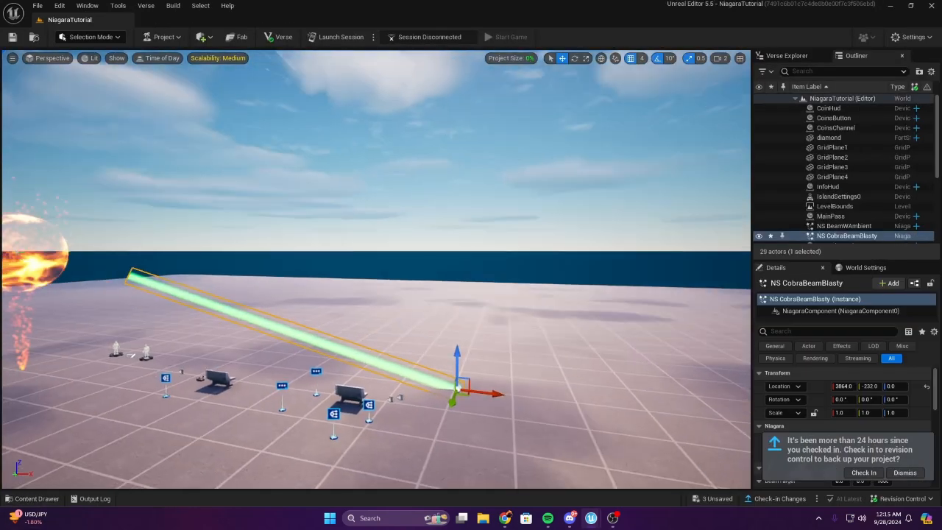
scroll(538, 384, "up", 3)
left_click_drag(474, 386, 475, 301)
right_click_drag(474, 302, 454, 288)
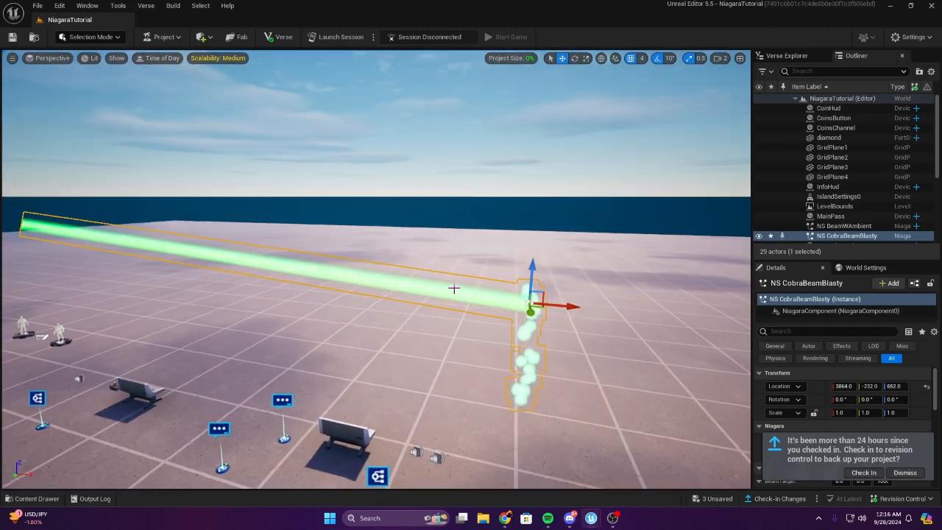
scroll(843, 390, "down", 2)
Bind the Velocity Origin of BeamOrbs' Add Velocity module to the BeamTarget user parameter and save the system
double_click(841, 386)
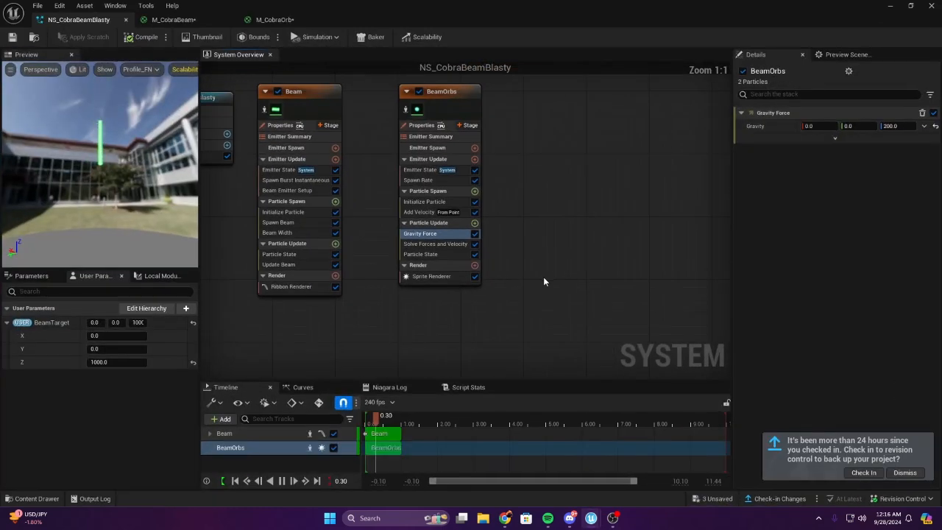
left_click(464, 208)
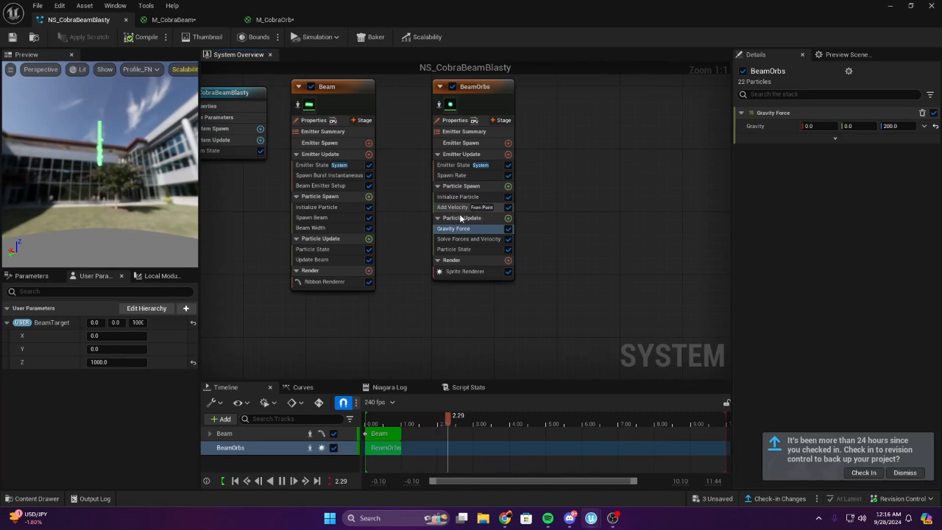
mouse_move(632, 202)
right_mouse_down()
mouse_move(706, 230)
mouse_move(631, 216)
right_mouse_up()
left_click_drag(50, 321, 846, 181)
left_click(12, 38)
Examine in the level which direction the orbs travel relative to the placed beam
left_click(887, 6)
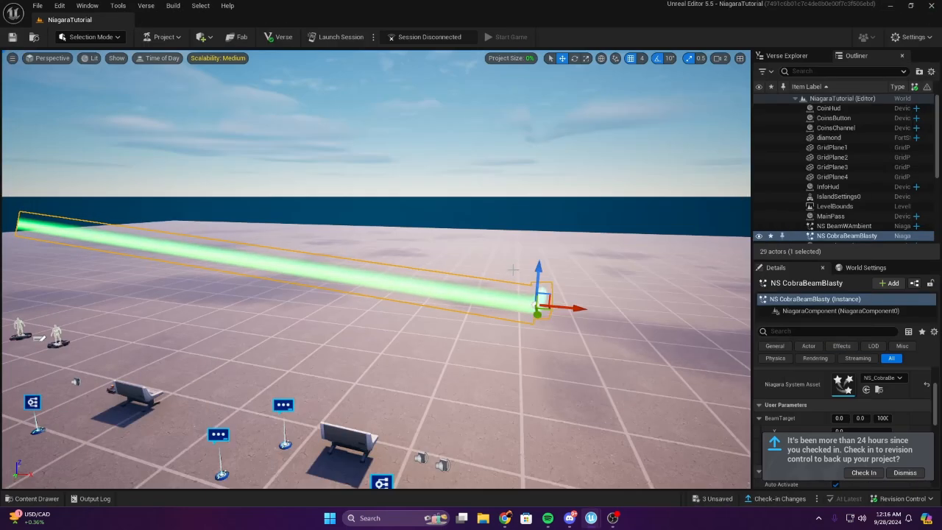
scroll(851, 399, "up", 1)
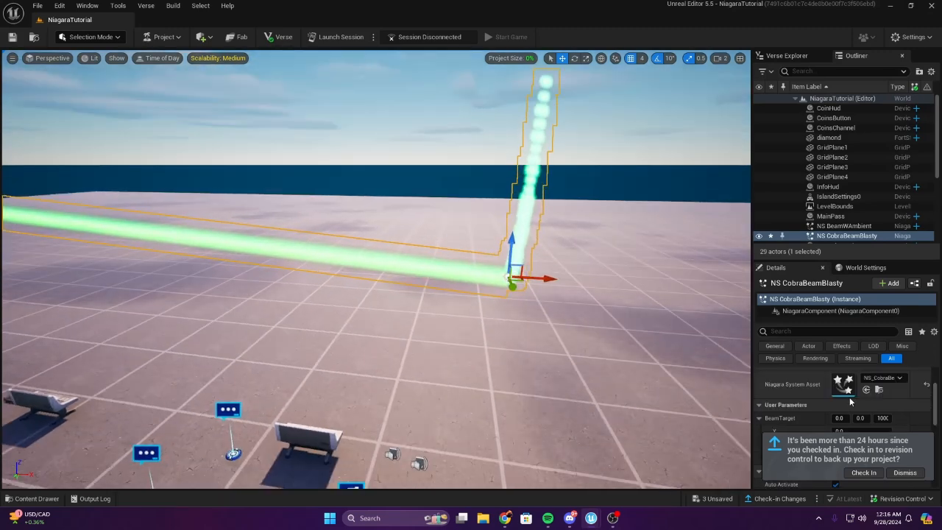
right_click_drag(470, 294, 434, 184)
key("s")
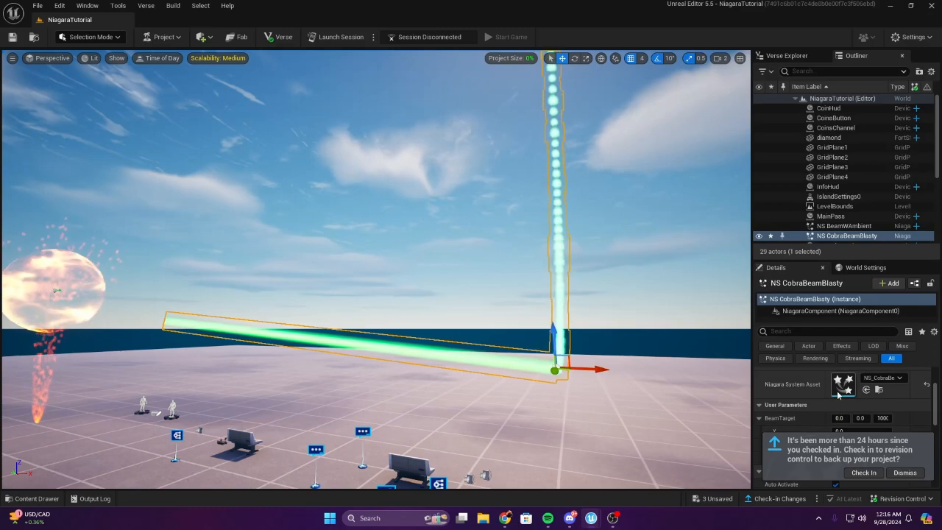
double_click(842, 384)
right_click_drag(592, 275, 580, 275)
scroll(538, 277, "down", 2)
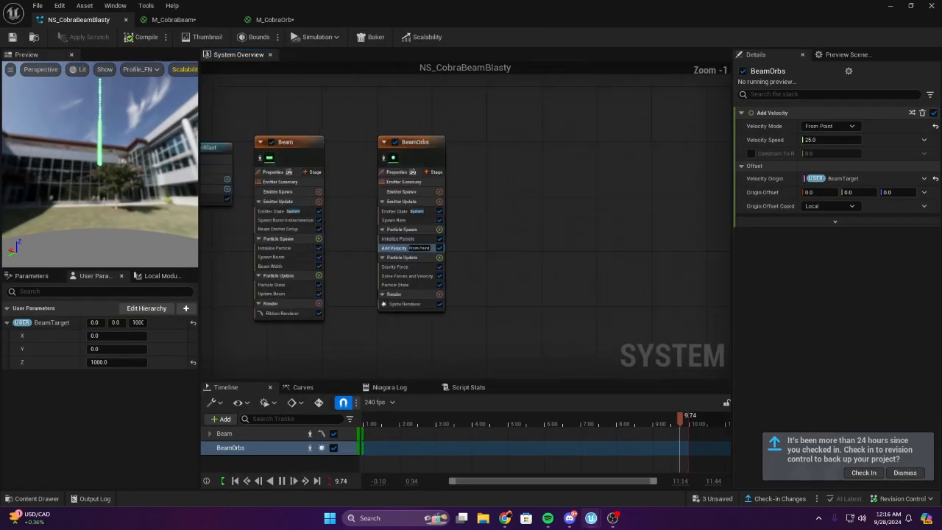
scroll(539, 277, "up", 2)
left_click(889, 5)
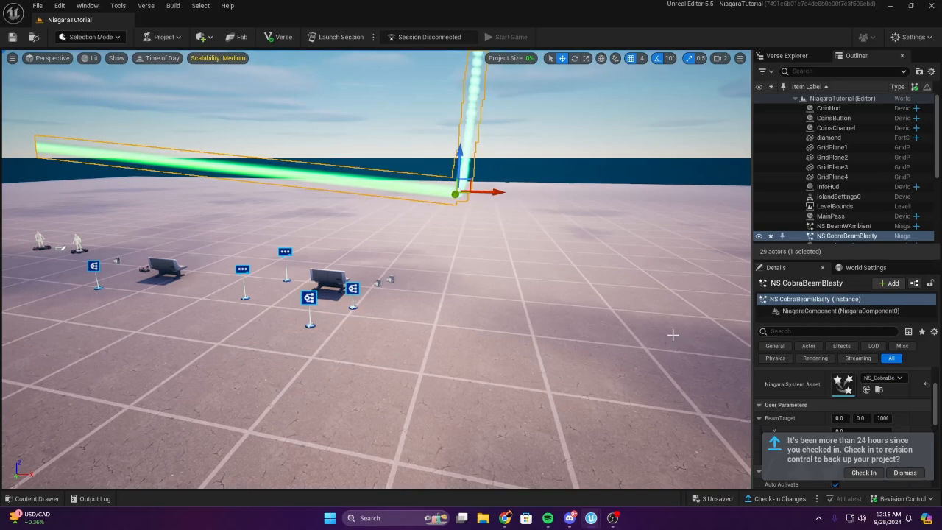
right_click_drag(672, 334, 672, 297)
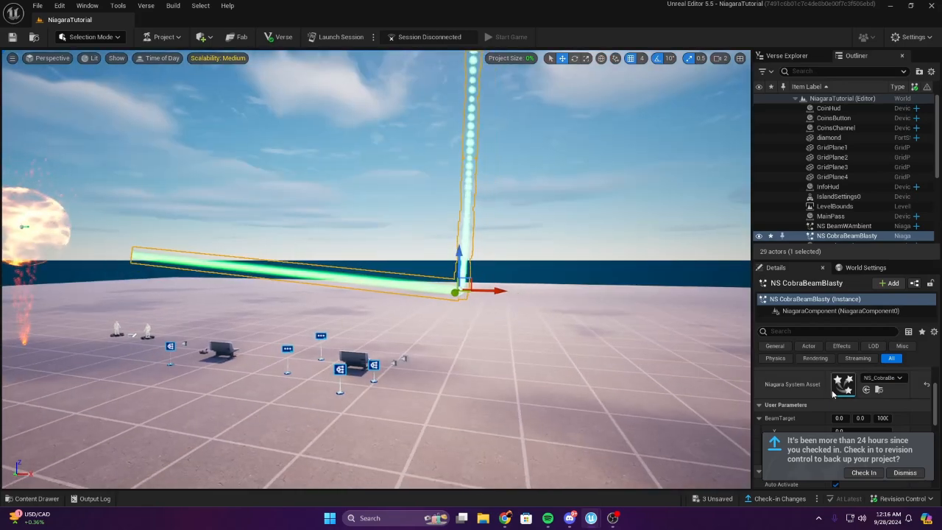
Reset BeamOrbs' Velocity Origin to its default and set the Gravity Force's Coordinate Space to Simulation
double_click(842, 384)
left_click(933, 180)
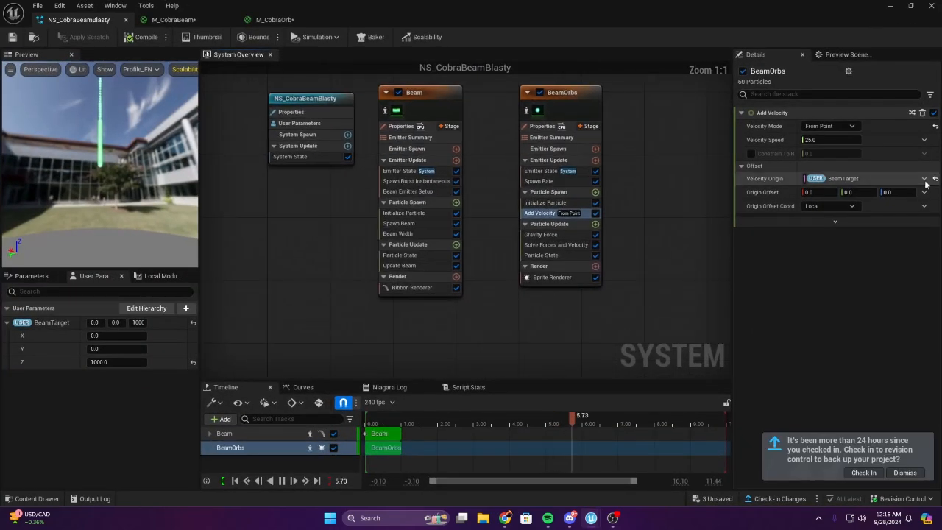
scroll(574, 243, "down", 2)
right_click_drag(647, 221, 585, 220)
scroll(586, 220, "up", 2)
left_click(507, 244)
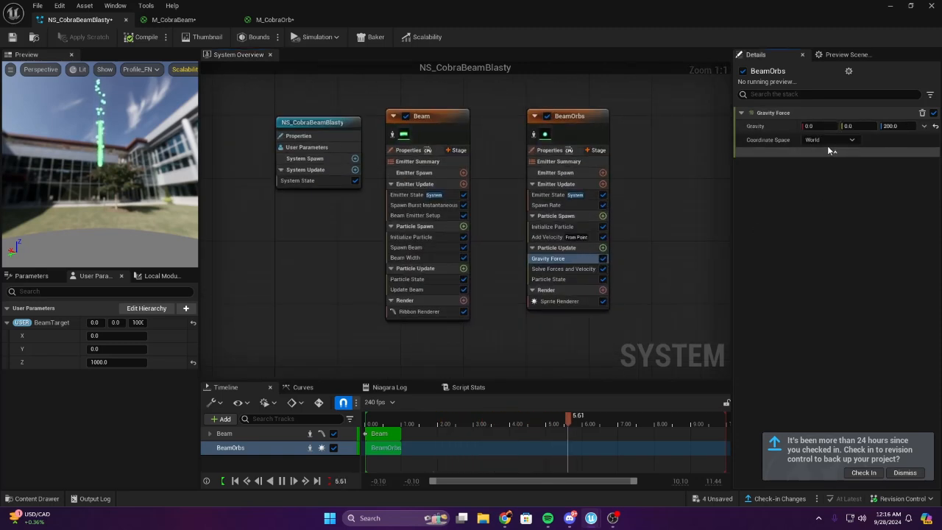
left_click(829, 140)
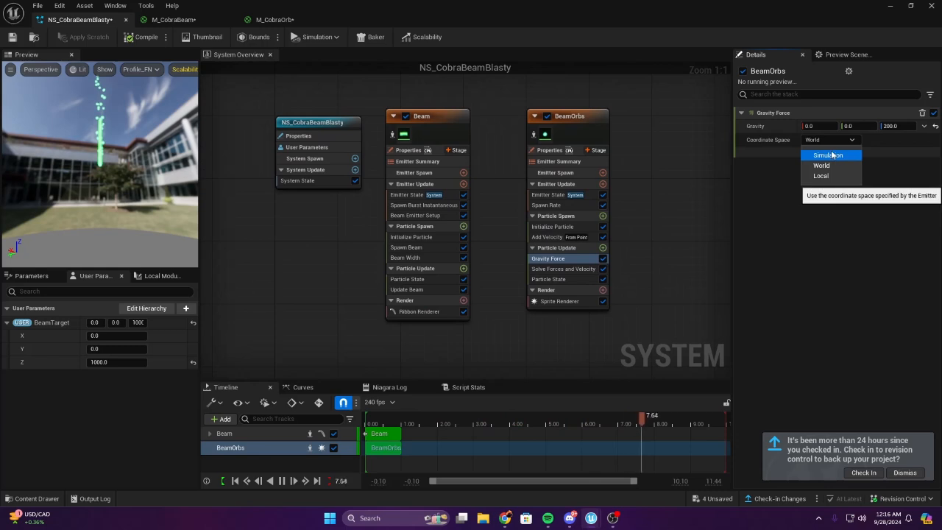
left_click(830, 156)
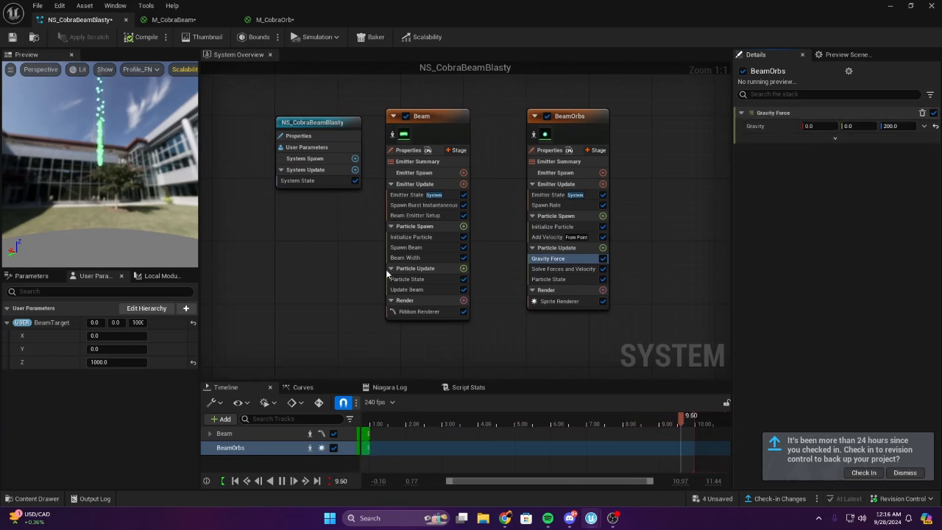
Bind the Gravity Force's Gravity to the BeamTarget user parameter and check the orbs' movement in the level
left_click_drag(46, 326, 845, 126)
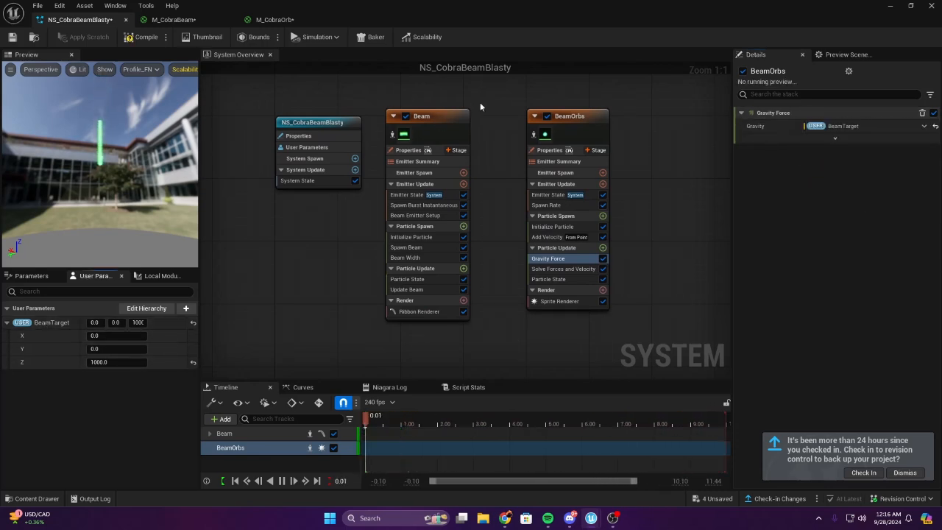
left_click(886, 5)
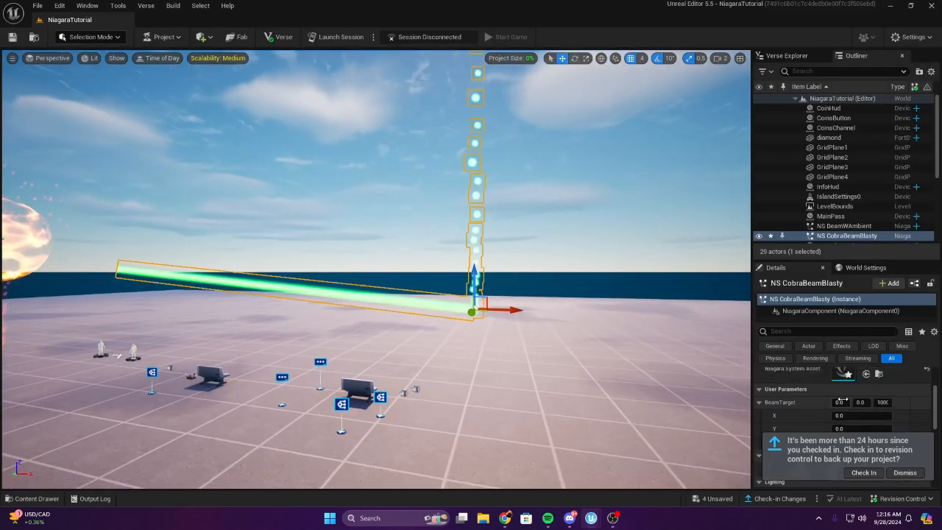
scroll(842, 399, "up", 1)
double_click(843, 383)
scroll(638, 266, "down", 2)
scroll(638, 266, "up", 2)
right_click_drag(665, 265, 645, 265)
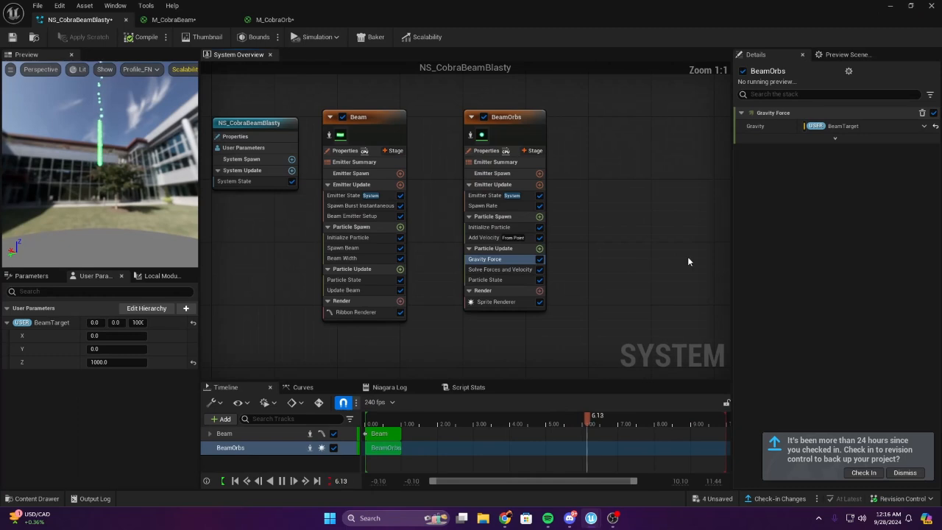
Reset the Gravity Force's Gravity to remove the BeamTarget binding and set its Z value to 200
left_click(934, 125)
scroll(725, 234, "down", 1)
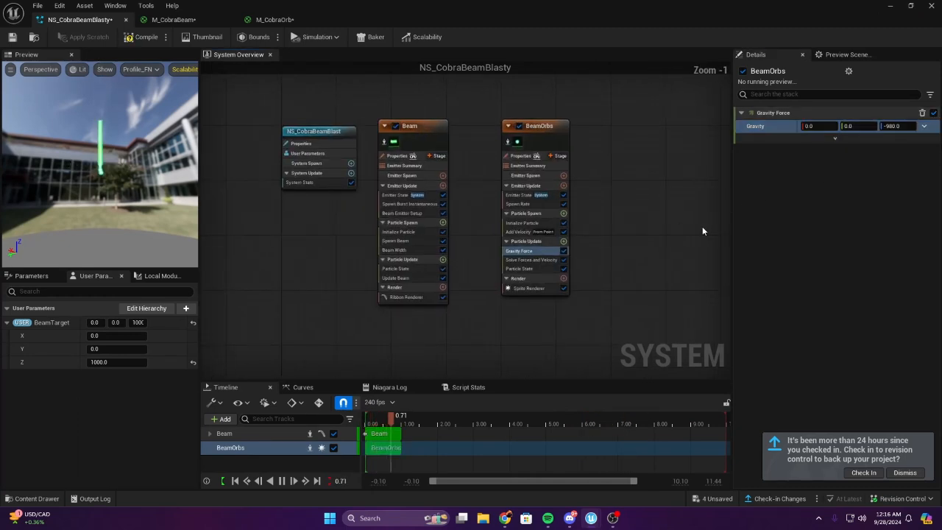
type("200")
key("Return")
scroll(492, 229, "up", 1)
right_click_drag(598, 228, 505, 275)
scroll(507, 272, "down", 3)
right_click_drag(486, 245, 535, 194)
scroll(534, 194, "up", 3)
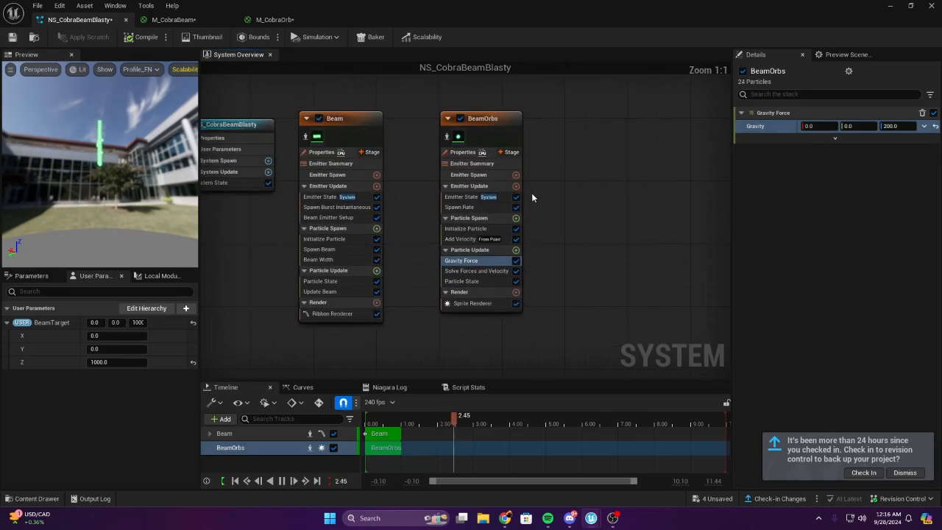
left_click_drag(511, 139, 511, 155)
right_click_drag(591, 175, 477, 141)
left_click(552, 165)
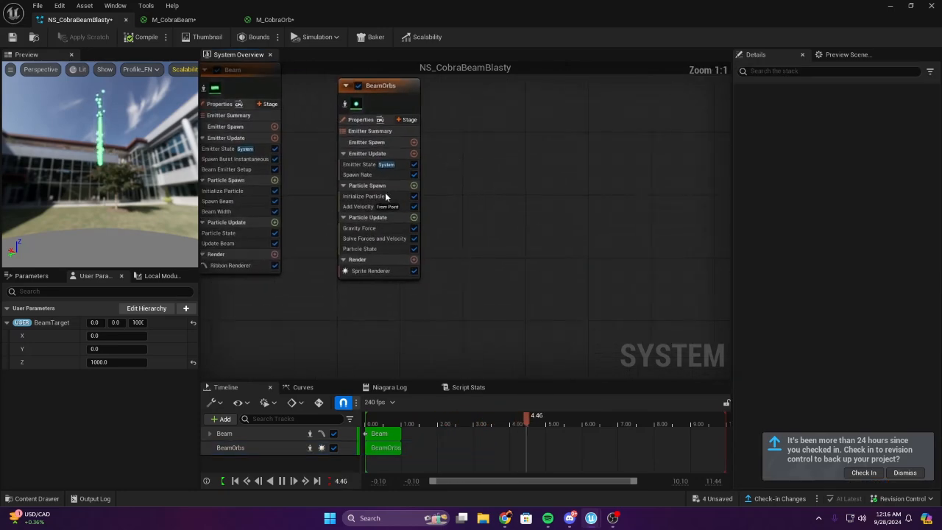
right_click_drag(454, 175, 611, 211)
right_click_drag(622, 275, 525, 289)
right_click_drag(422, 246, 447, 249)
right_click_drag(559, 250, 598, 241)
Set the Gravity Force's Z gravity to 100 and inspect the orbs in the preview
left_click(426, 271)
scroll(583, 255, "down", 2)
scroll(582, 255, "up", 2)
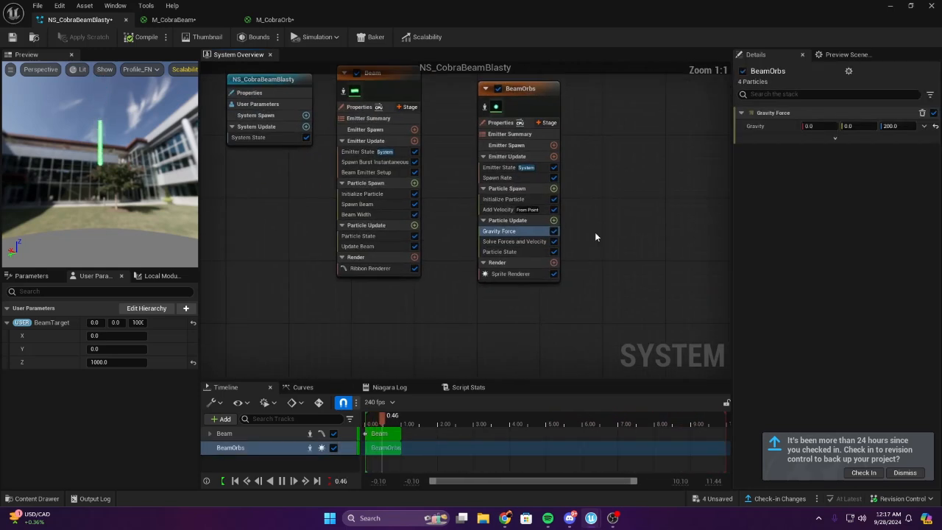
left_click(890, 125)
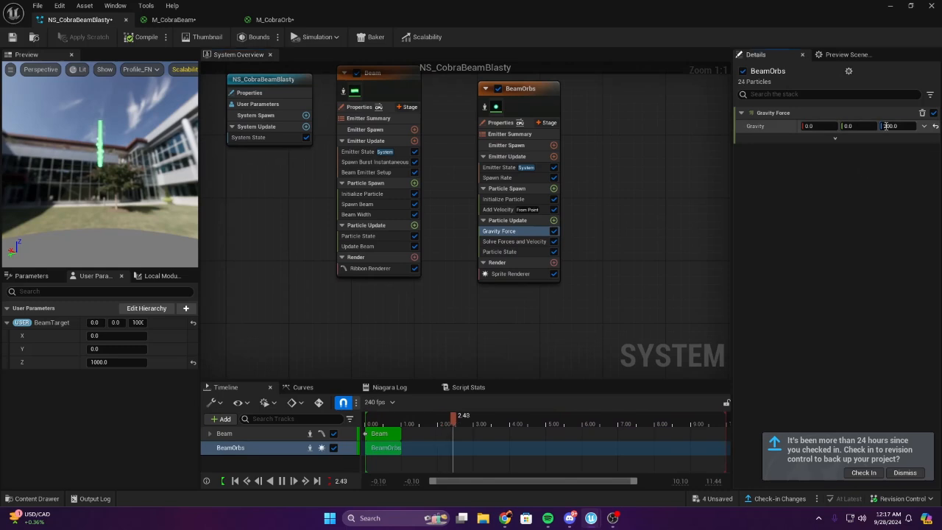
type("100")
key("Return")
right_click_drag(597, 225, 370, 235)
left_click_drag(39, 194, 133, 166)
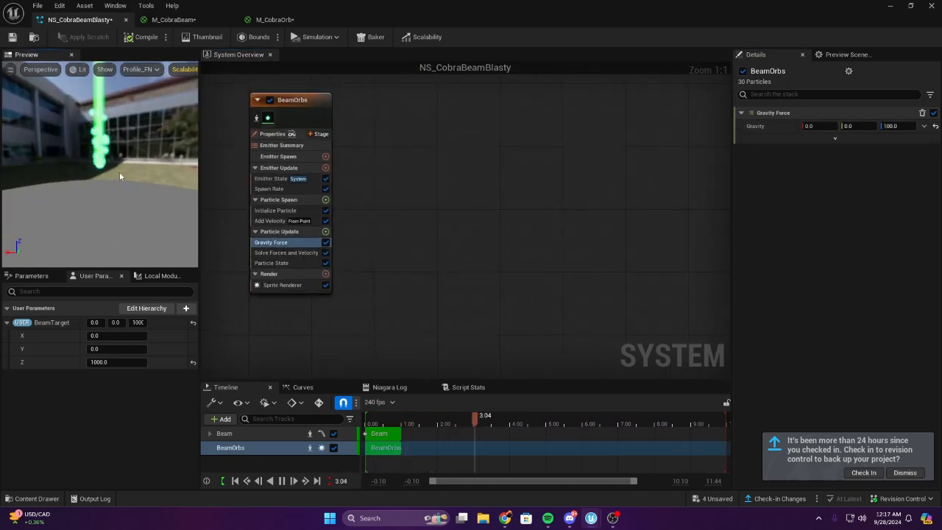
Delete the Gravity Force module from BeamOrbs' Particle Update
right_click_drag(402, 240, 669, 164)
right_click(523, 166)
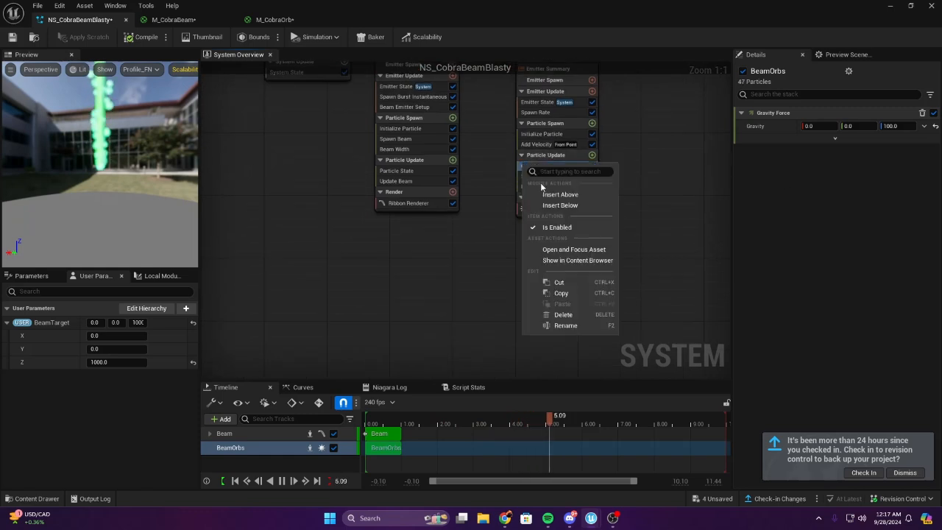
left_click(560, 314)
Set the Velocity Speed of BeamOrbs' Add Velocity module to 100
left_click(513, 223)
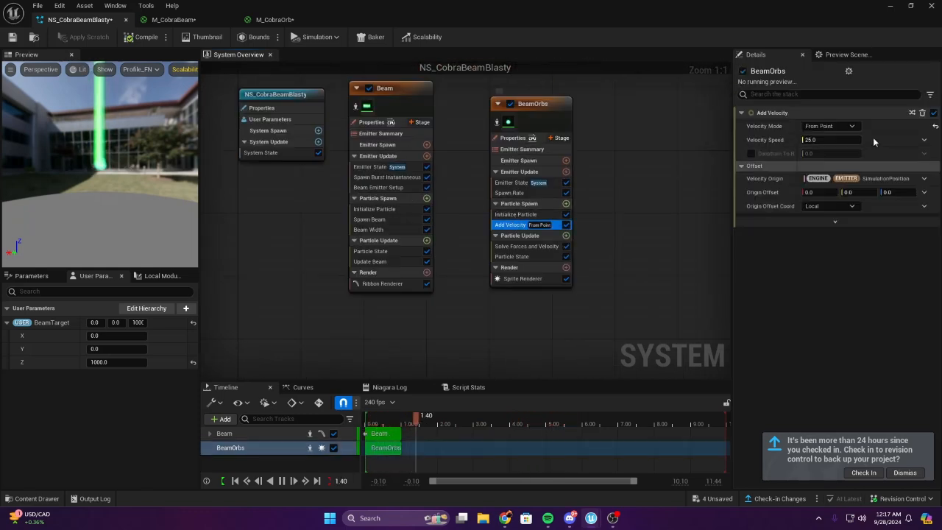
left_click(814, 138)
type("100")
key("Return")
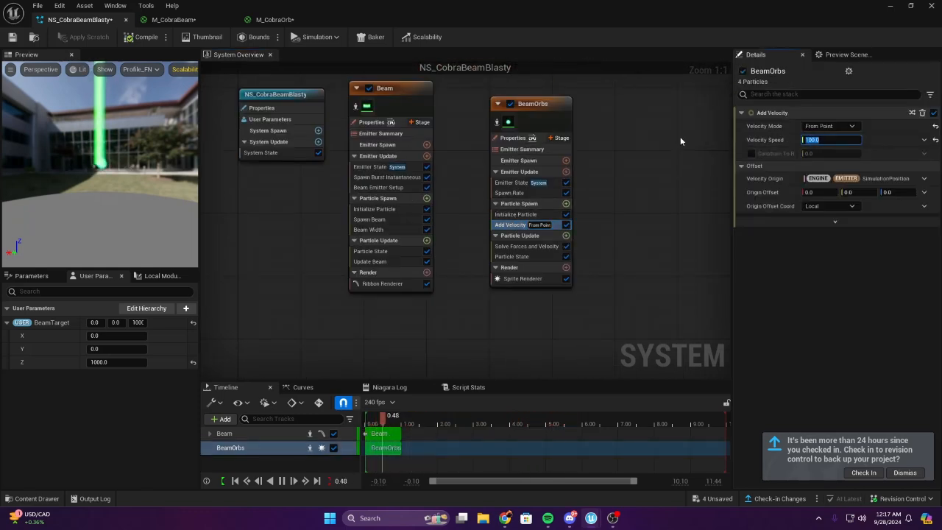
Set the Alignment of BeamOrbs' Sprite Renderer to Velocity Aligned
right_click_drag(604, 292, 539, 283)
left_click(380, 237)
scroll(539, 283, "down", 1)
scroll(473, 260, "up", 1)
right_click_drag(473, 259, 497, 244)
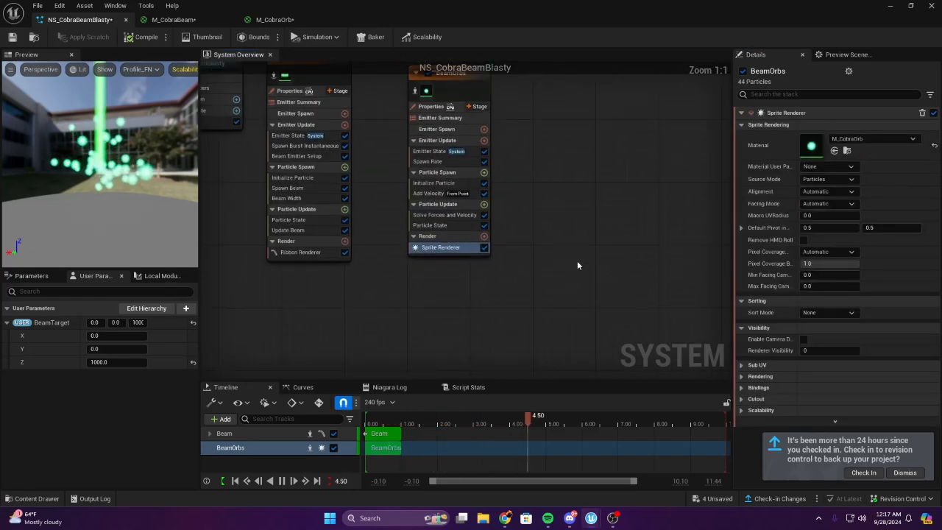
left_click(828, 191)
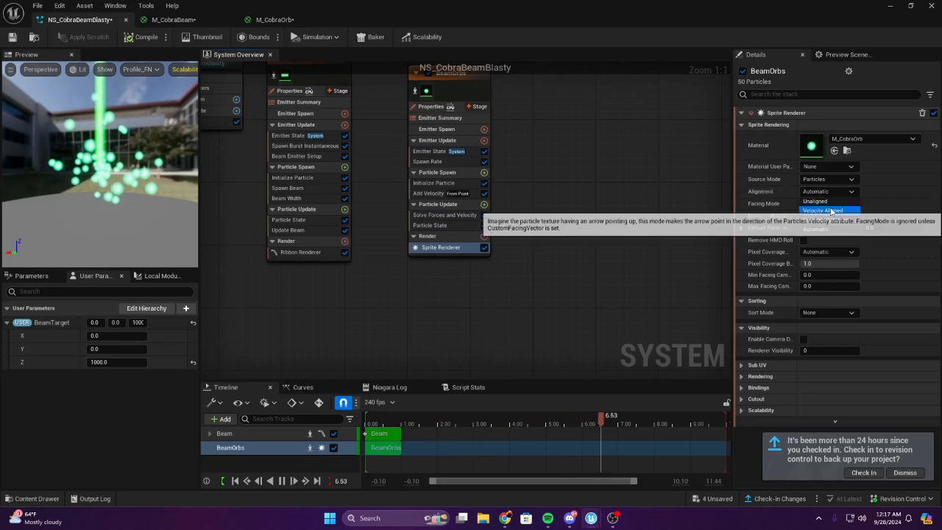
left_click(820, 210)
scroll(715, 241, "down", 1)
scroll(491, 228, "up", 1)
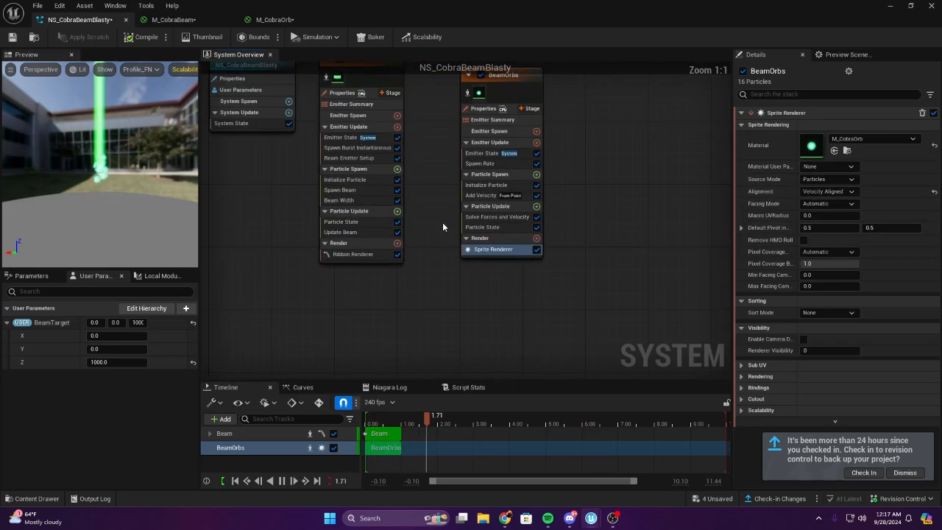
Set BeamOrbs' Sprite Size Mode to Non-Uniform with a Sprite Size of 50 by 200, and check the preview
left_click_drag(70, 189, 129, 190)
left_click(496, 176)
scroll(834, 294, "down", 1)
left_click(838, 231)
left_click(816, 278)
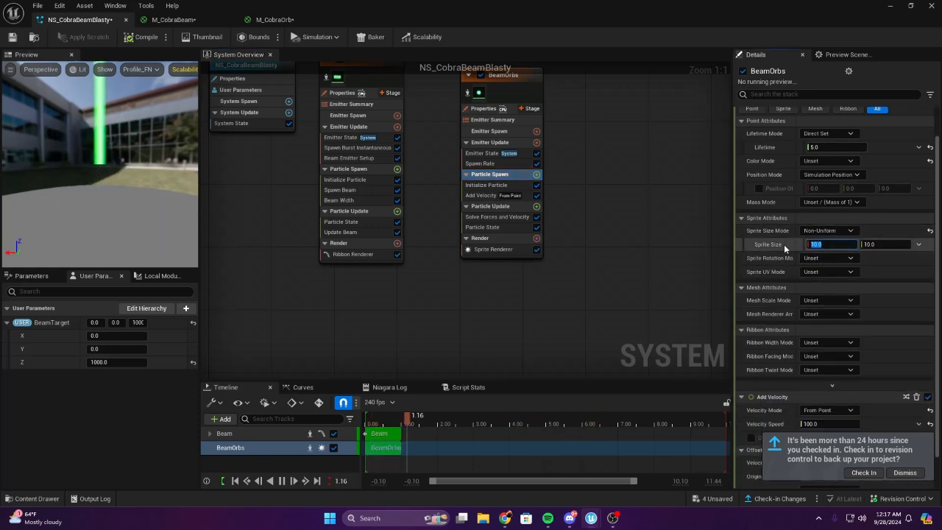
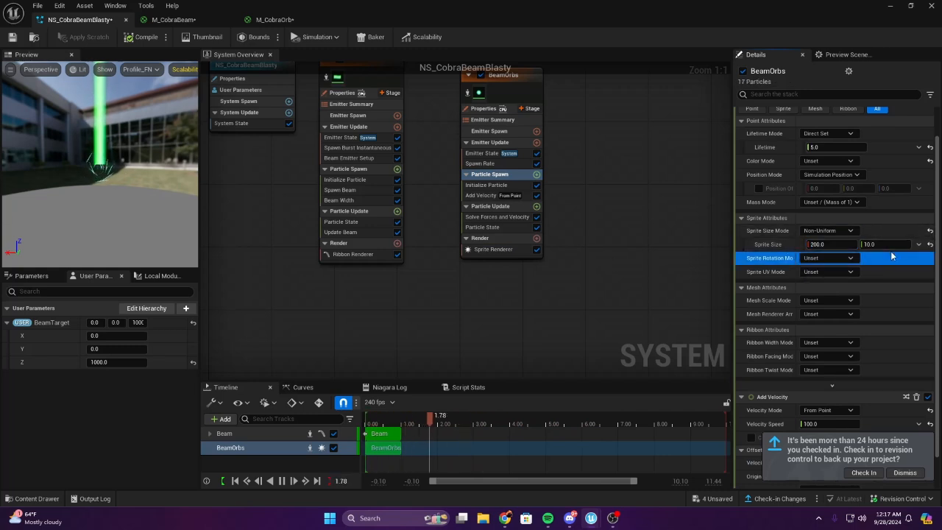
left_click(822, 236)
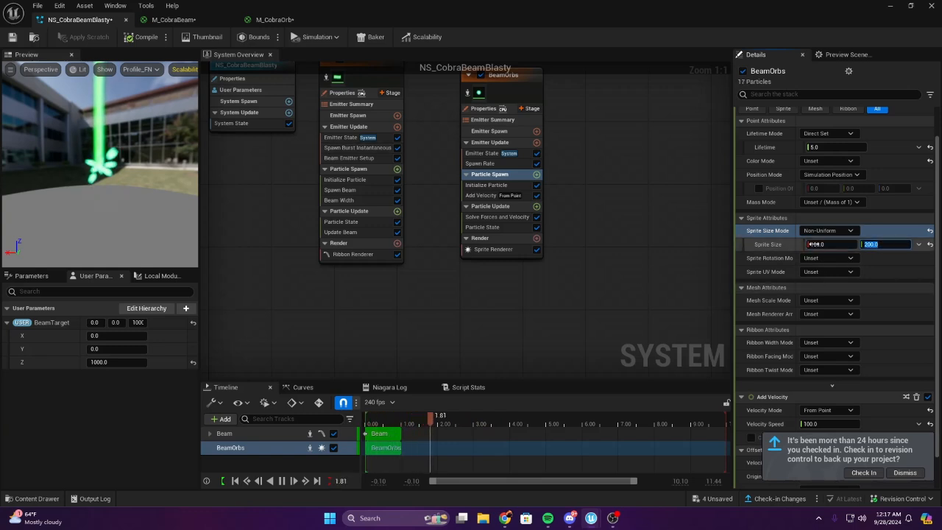
left_click_drag(154, 184, 7, 195)
Try a Velocity Speed of 500 and then a different speed in BeamOrbs' Add Velocity module
right_click_drag(586, 209, 633, 198)
left_click(517, 186)
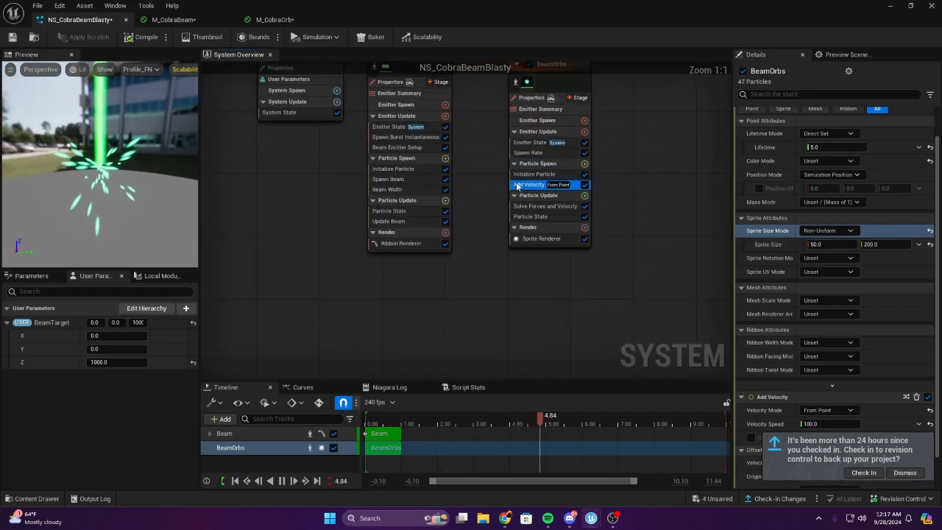
left_click(820, 140)
type("5")
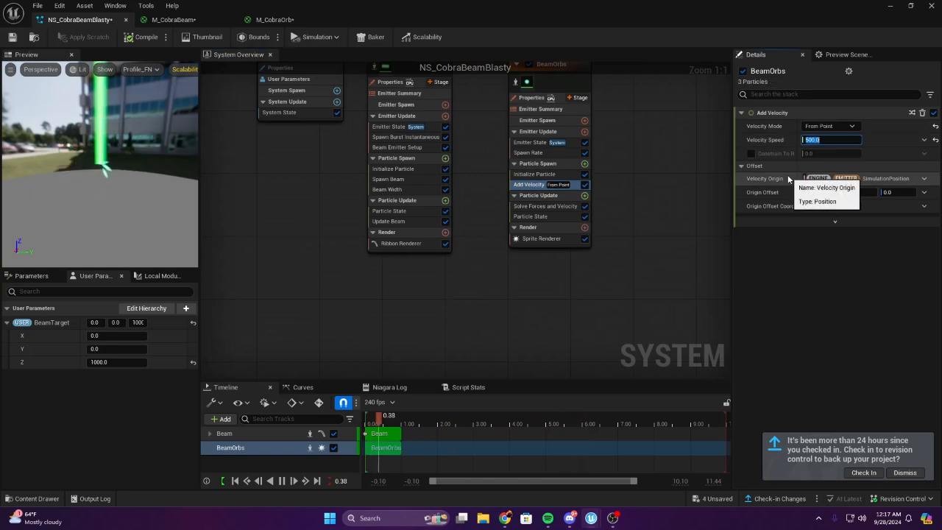
type("2")
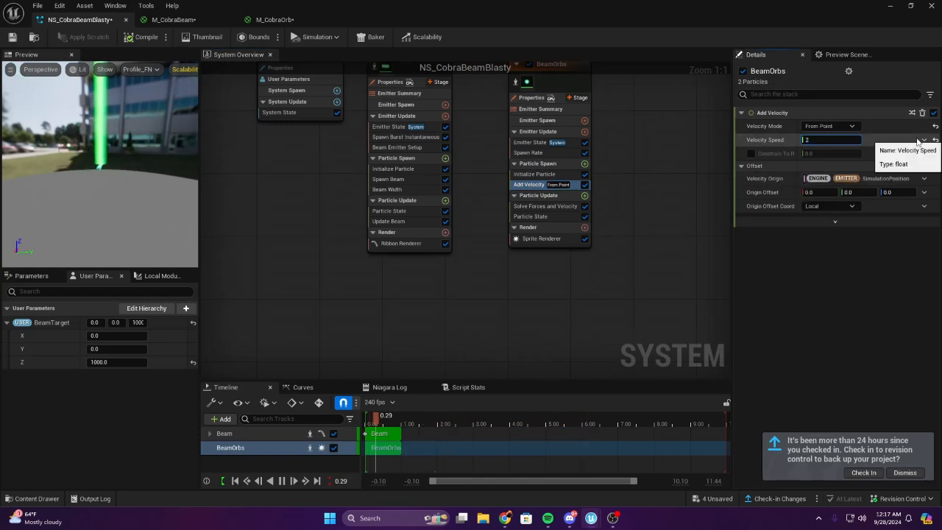
key("Return")
Set the SpawnRate of BeamOrbs' Spawn Rate module to 65 and check the preview
left_click(527, 153)
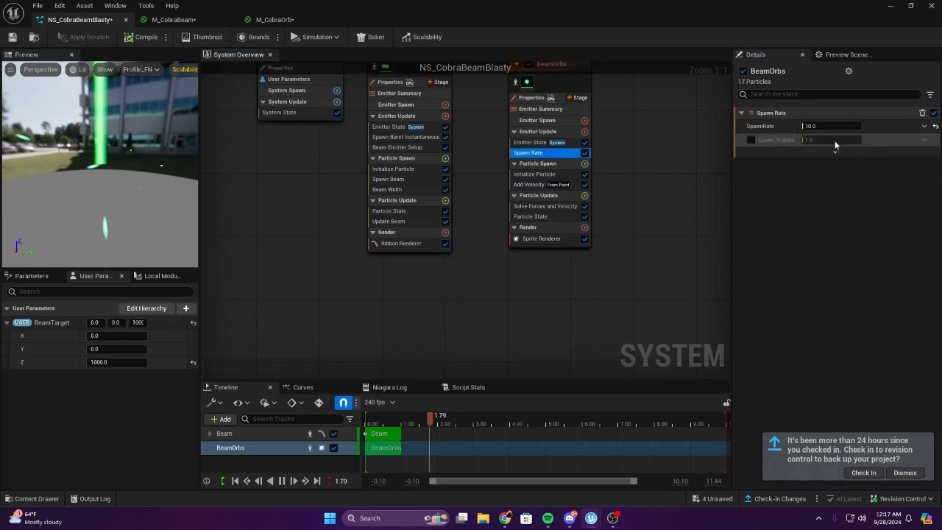
left_click(833, 126)
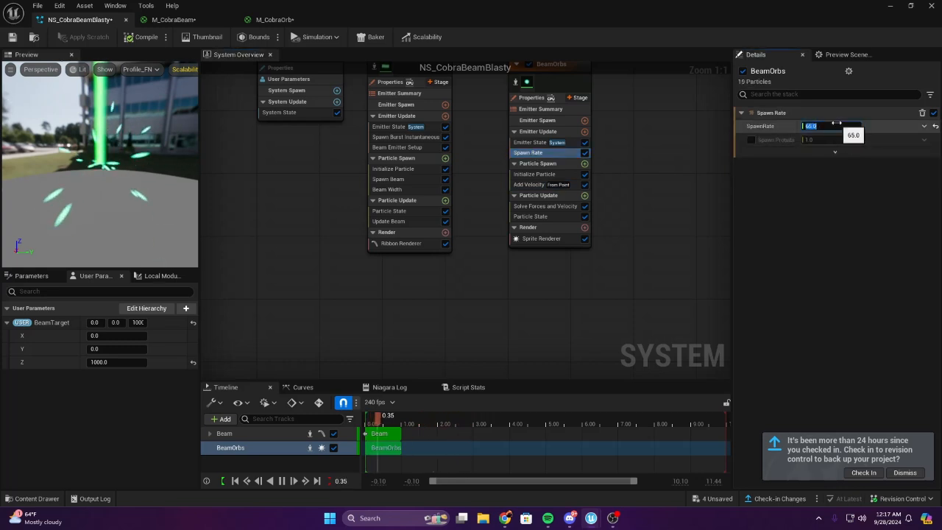
left_click_drag(131, 177, 105, 189)
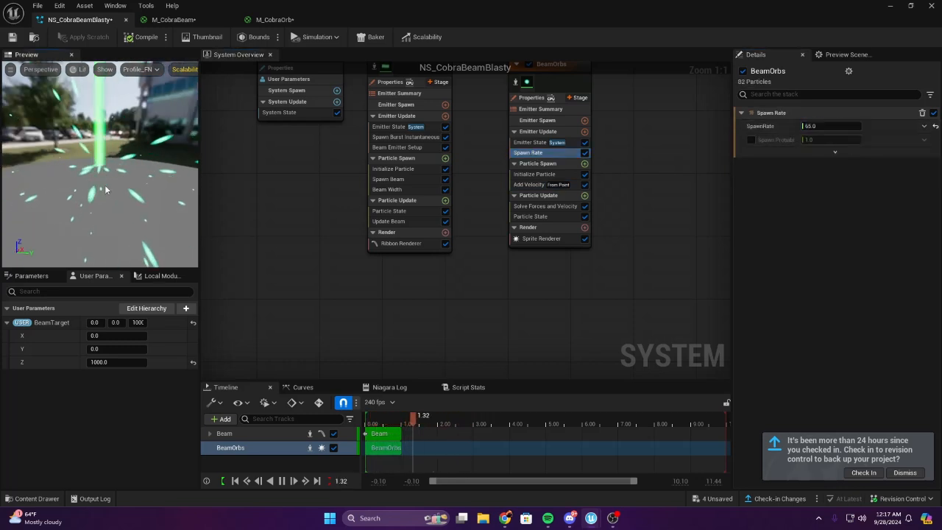
Set the Velocity Speed of BeamOrbs' Add Velocity module to 500
left_click(529, 184)
left_click(830, 140)
type("20")
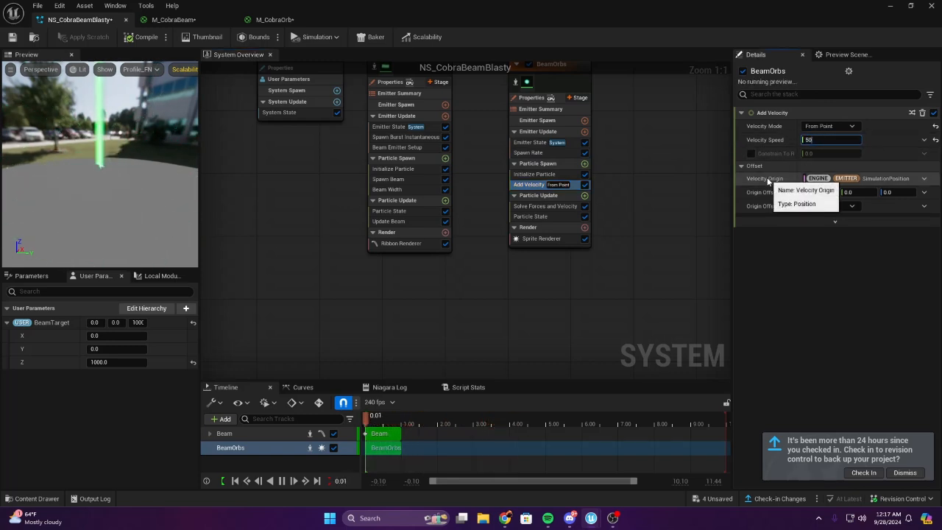
Examine the BeamOrbs burst in the preview and review the emitter's Particle Spawn settings
scroll(383, 273, "down", 1)
mouse_move(350, 263)
right_mouse_down()
mouse_move(382, 273)
mouse_move(353, 250)
right_mouse_up()
scroll(382, 273, "up", 1)
right_click_drag(464, 286, 309, 271)
scroll(508, 208, "down", 1)
right_click_drag(502, 207, 581, 235)
scroll(600, 249, "up", 1)
scroll(581, 235, "down", 1)
scroll(581, 235, "up", 1)
left_click_drag(81, 176, 169, 177)
mouse_move(484, 307)
right_mouse_down()
mouse_move(510, 316)
mouse_move(496, 313)
right_mouse_up()
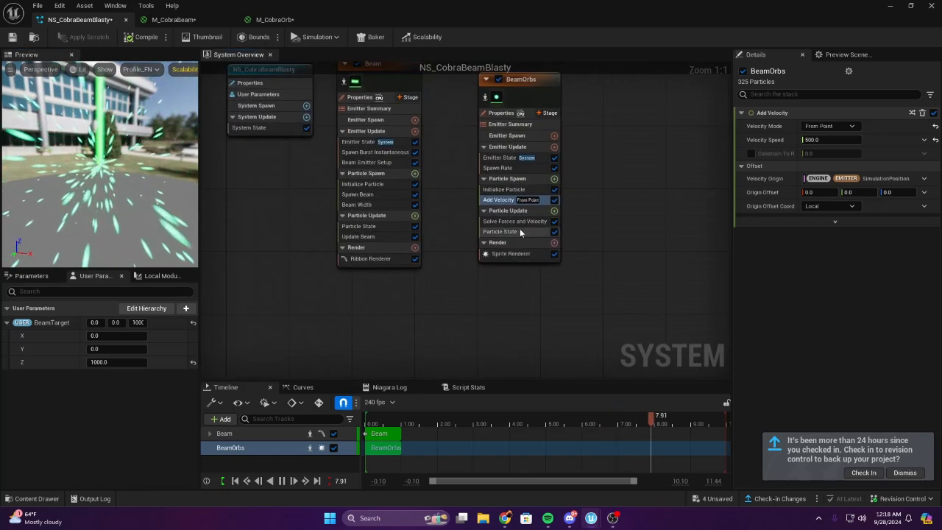
left_click(515, 178)
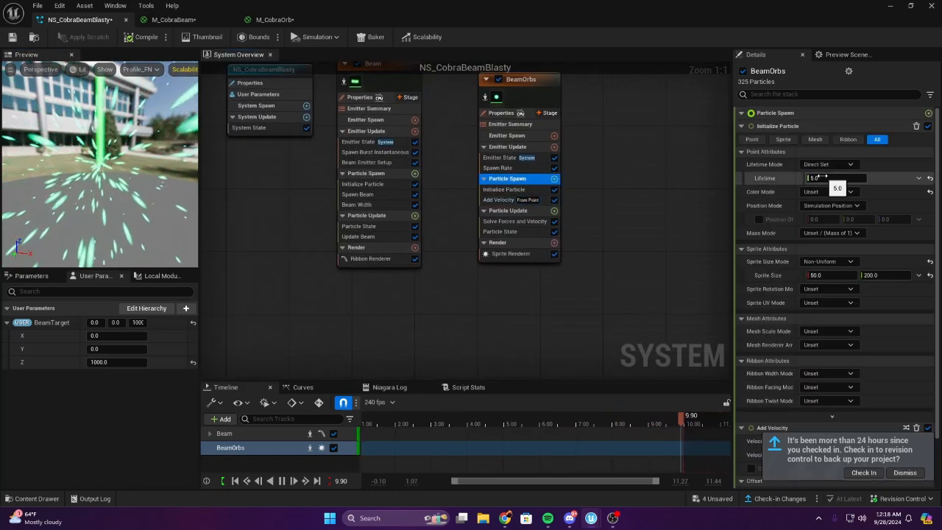
left_click_drag(125, 188, 211, 219)
Add a Drag module to BeamOrbs' Particle Update and set its Drag to 5
left_click(554, 210)
type("drag")
key("Return")
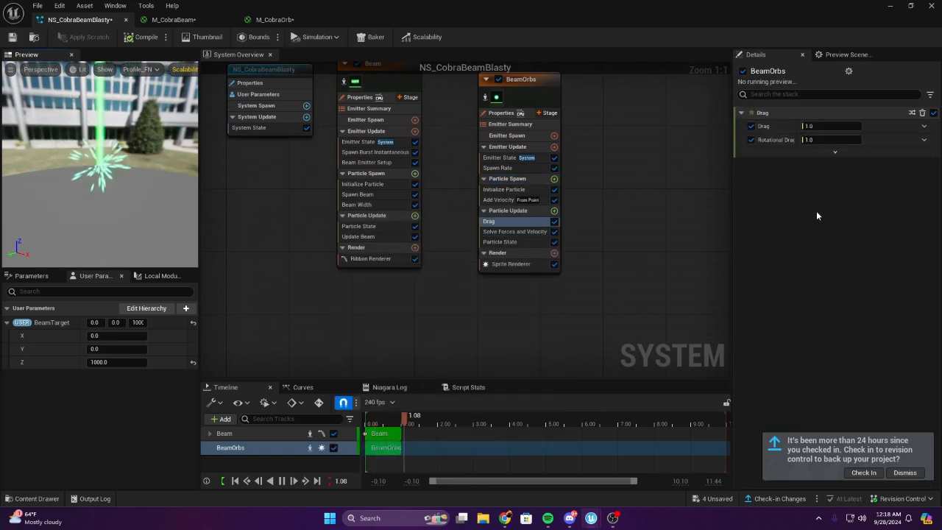
left_click(906, 126)
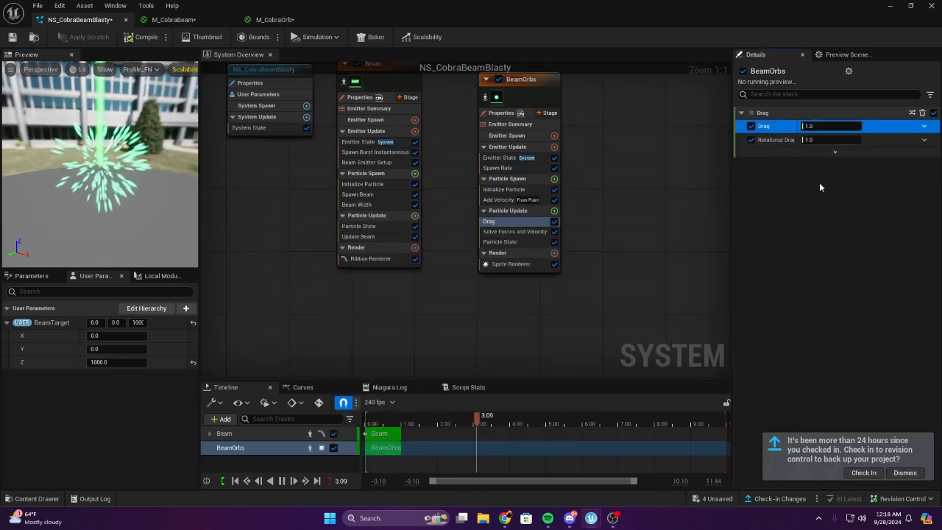
left_click(820, 129)
type("5")
key("Return")
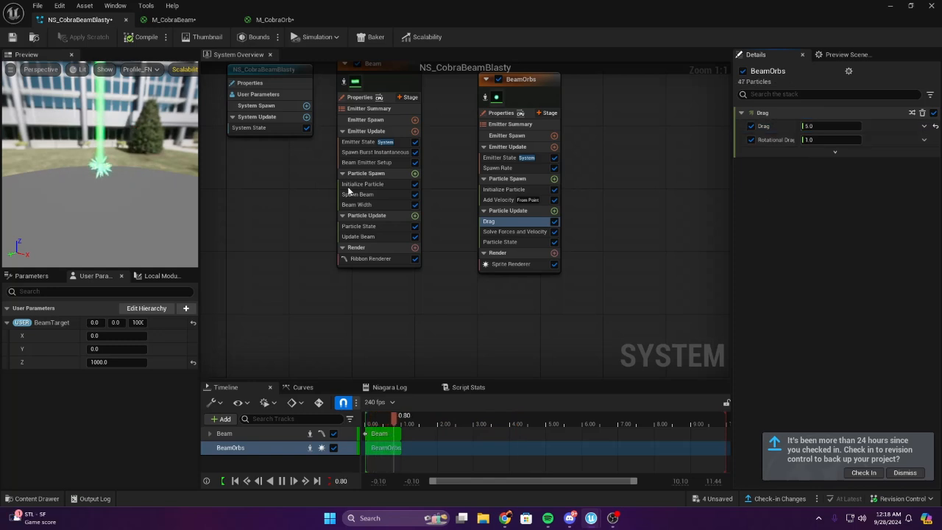
Try Drag values of 1 and then -2 in BeamOrbs' Drag module and inspect the preview
left_click(827, 127)
type("1")
key("Return")
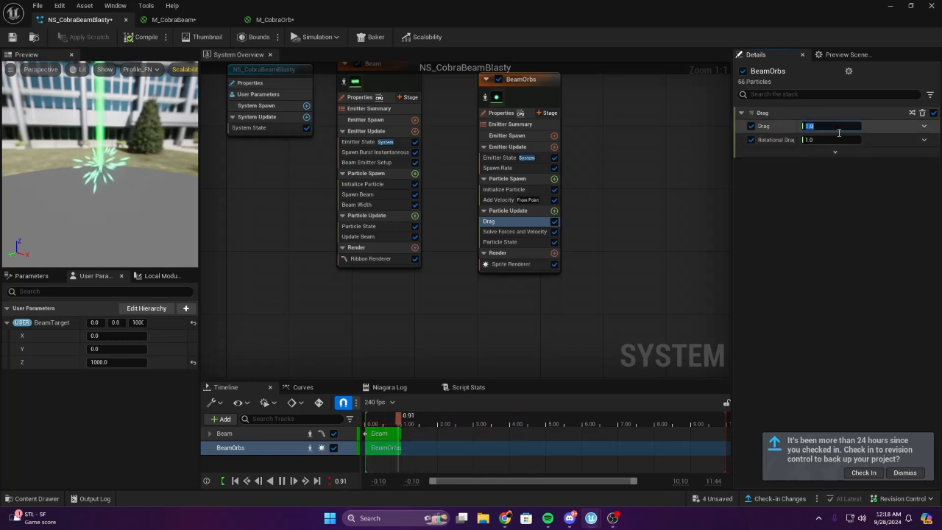
type("-2")
key("Return")
mouse_move(100, 173)
left_mouse_down()
mouse_move(1, 166)
mouse_move(94, 189)
left_mouse_up()
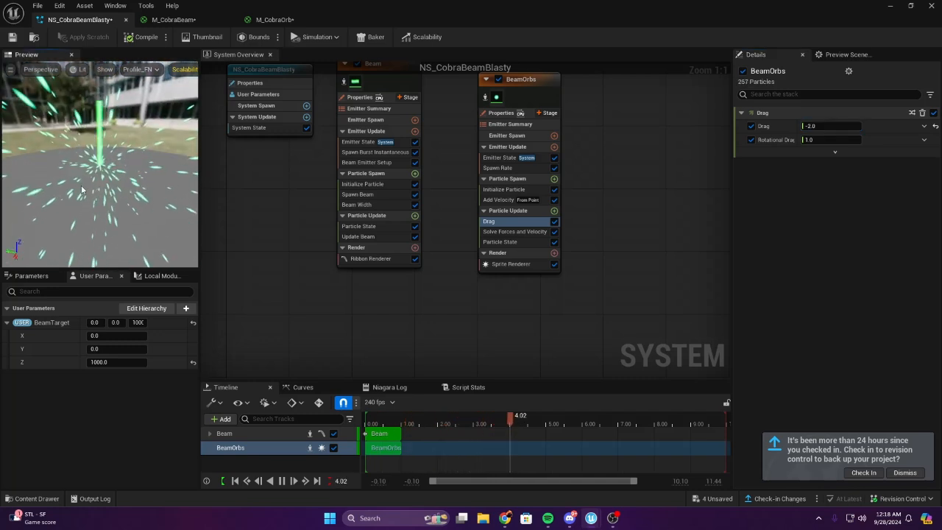
Reset the Drag value to its default, try 0 instead, and compare both in the preview
left_click(935, 126)
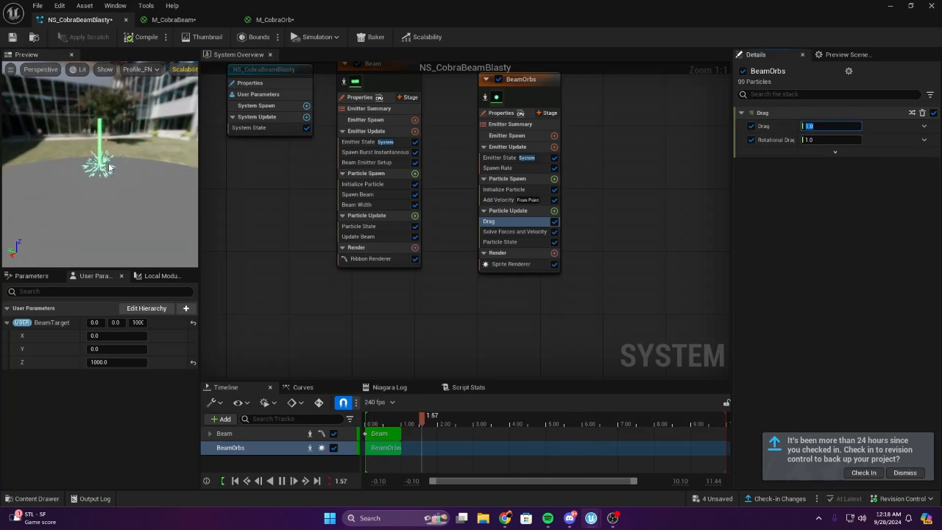
mouse_move(138, 164)
right_mouse_down()
mouse_move(139, 110)
mouse_move(138, 164)
right_mouse_up()
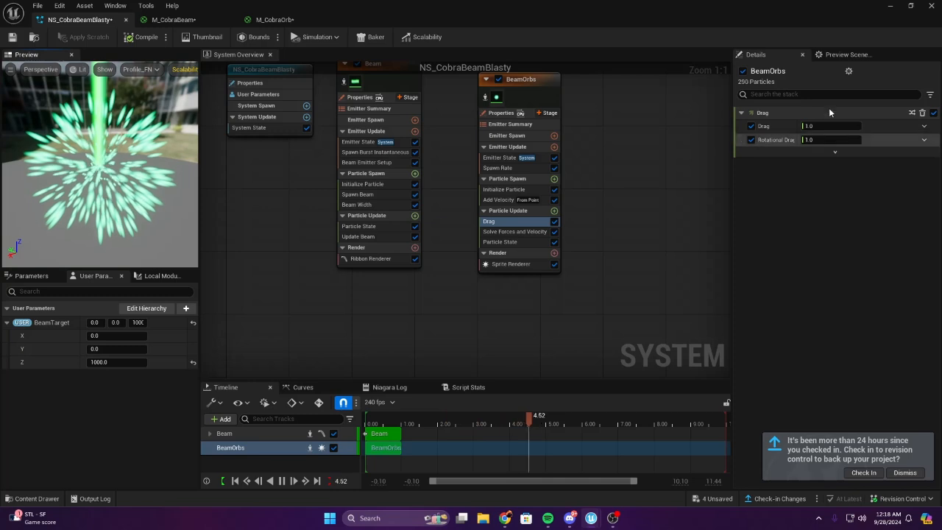
left_click(815, 126)
type("0")
key("Return")
mouse_move(143, 195)
left_mouse_down()
mouse_move(95, 221)
mouse_move(151, 202)
left_mouse_up()
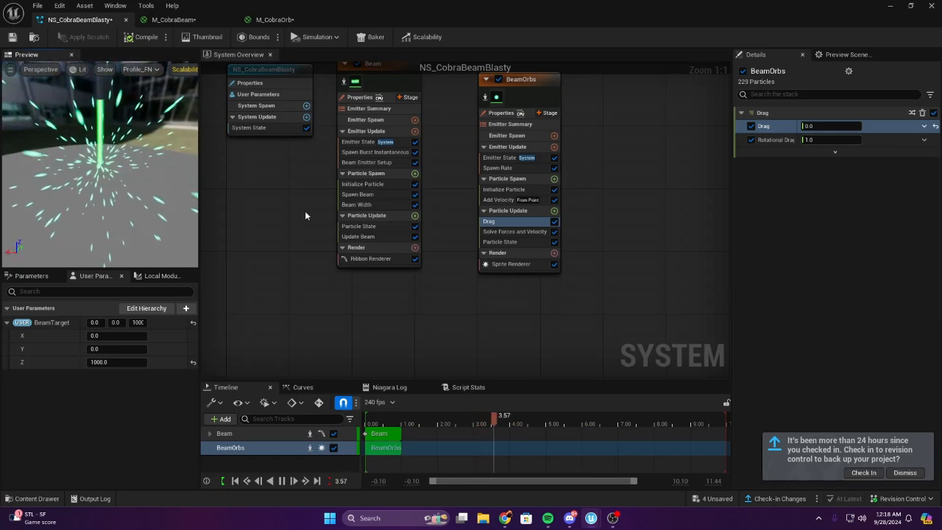
Delete the Drag module from BeamOrbs' Particle Update
right_click_drag(601, 244, 705, 231)
right_click(590, 213)
left_click(651, 355)
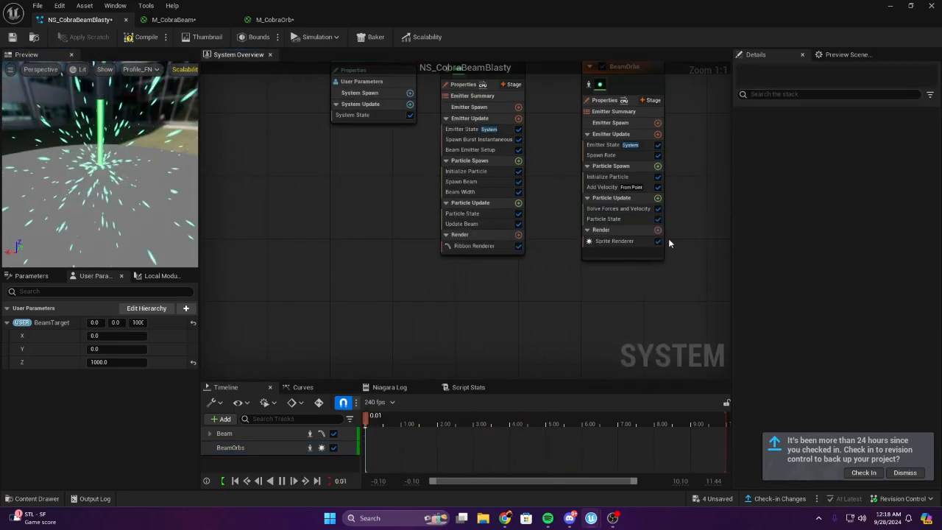
right_click(653, 270)
right_click_drag(611, 296, 485, 286)
mouse_move(574, 239)
right_mouse_down()
mouse_move(551, 235)
mouse_move(581, 230)
right_mouse_up()
left_click(539, 182)
type("scale")
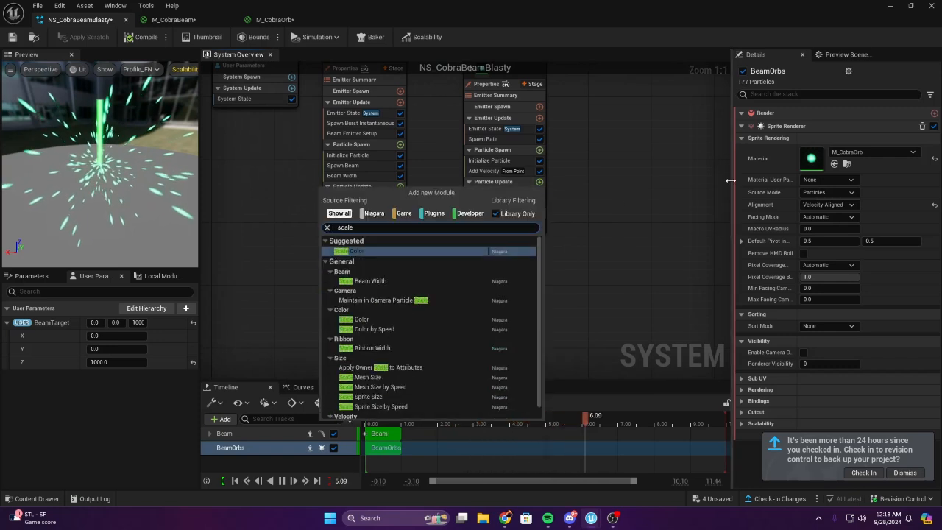
scroll(467, 358, "down", 1)
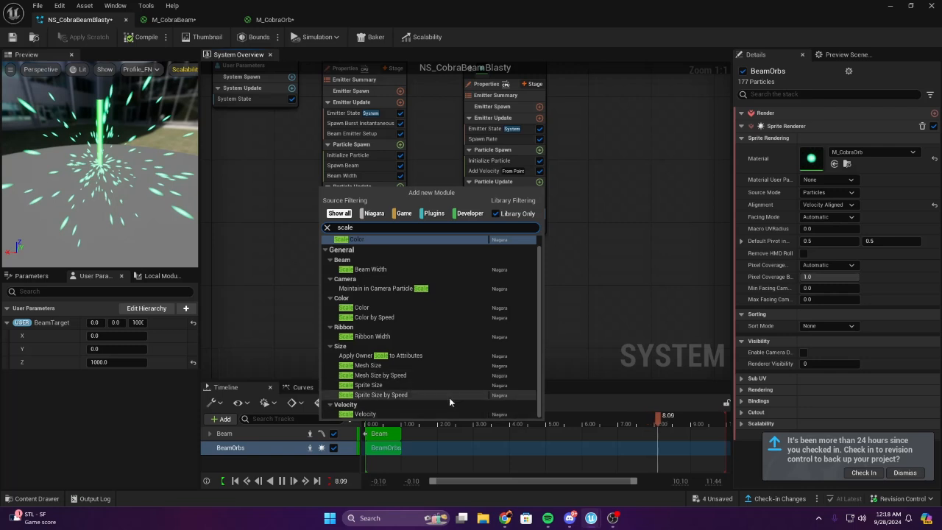
scroll(438, 372, "up", 1)
right_click_drag(593, 268, 657, 282)
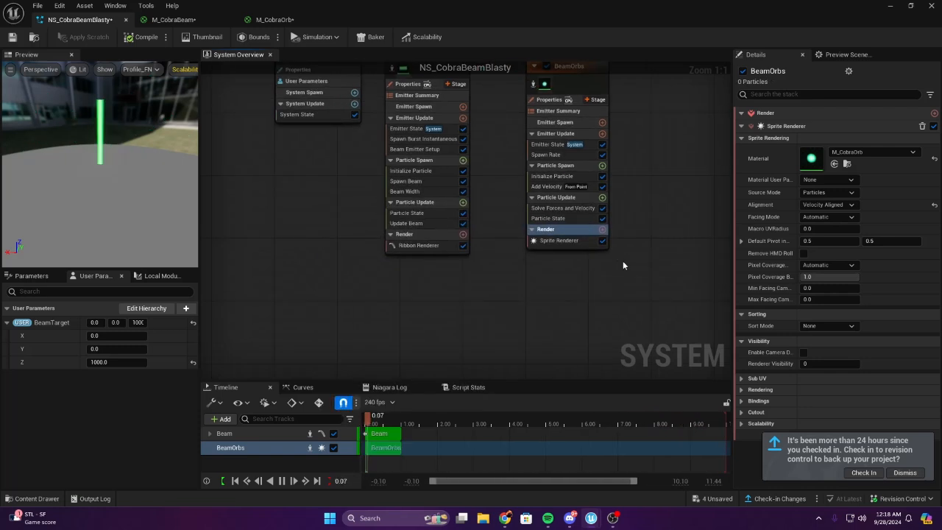
Add a Scale Sprite Size module to BeamOrbs' Particle Update
left_click(601, 197)
type("spri")
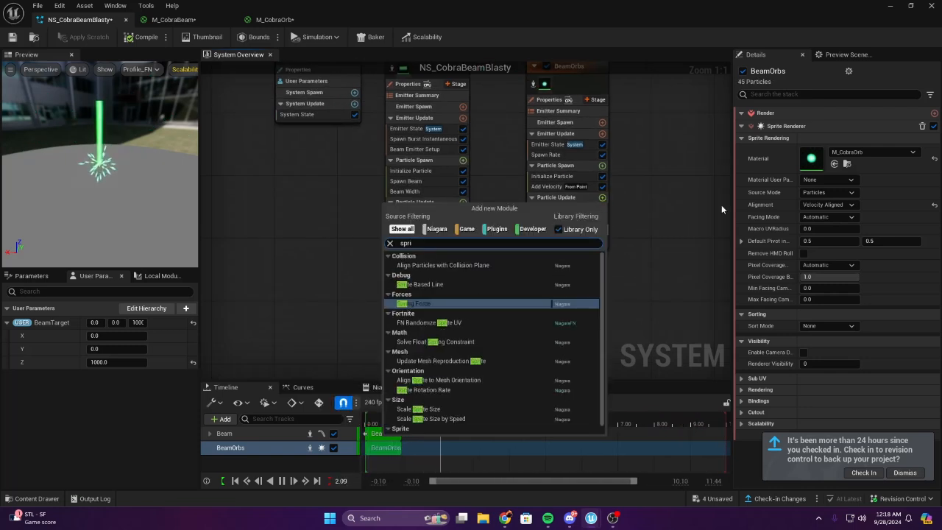
scroll(486, 354, "down", 1)
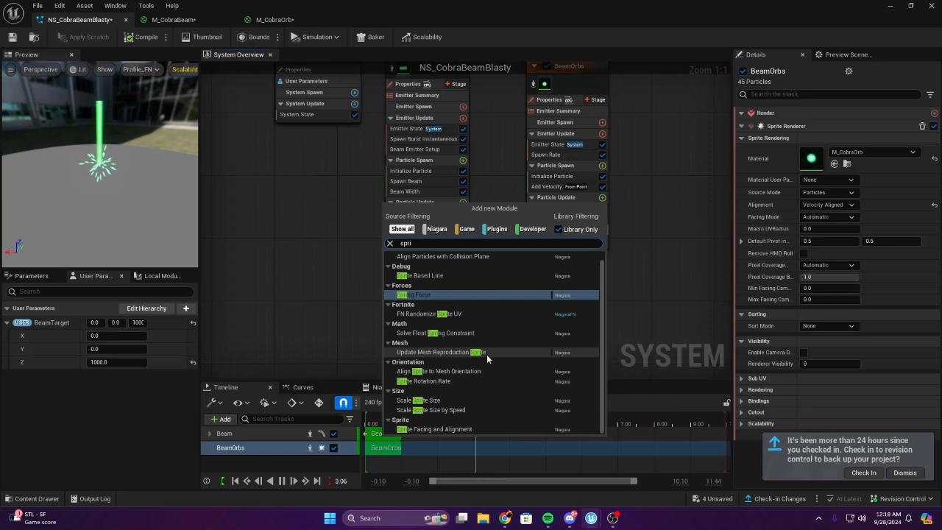
left_click(472, 403)
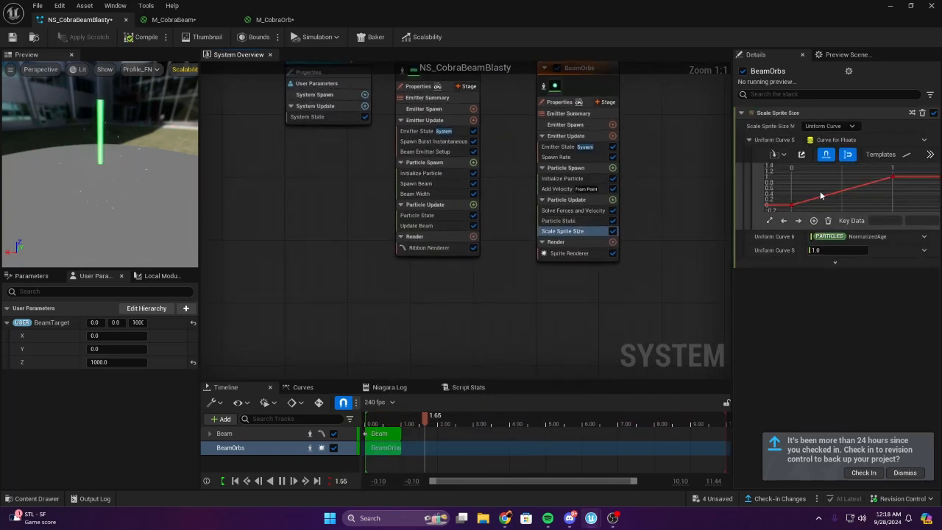
Reshape the Scale Sprite Size curve to fall from 1 at the start to 0 at time 1, and check the preview
left_click(821, 202)
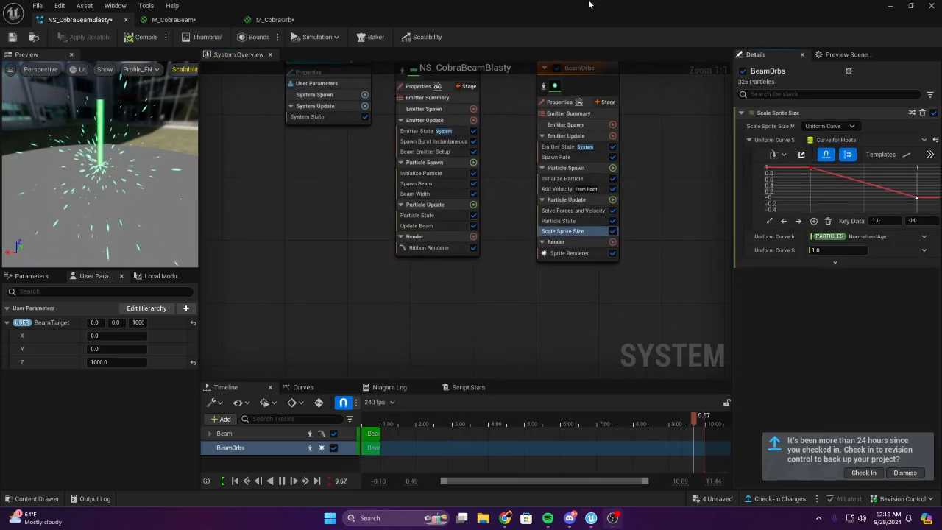
right_click_drag(657, 179, 491, 185)
scroll(669, 212, "down", 1)
right_click_drag(565, 220, 630, 223)
scroll(669, 212, "up", 1)
left_click_drag(125, 169, 74, 169)
scroll(613, 251, "down", 1)
mouse_move(674, 237)
right_mouse_down()
mouse_move(614, 252)
mouse_move(666, 251)
right_mouse_up()
scroll(613, 252, "up", 1)
left_click_drag(83, 181, 44, 177)
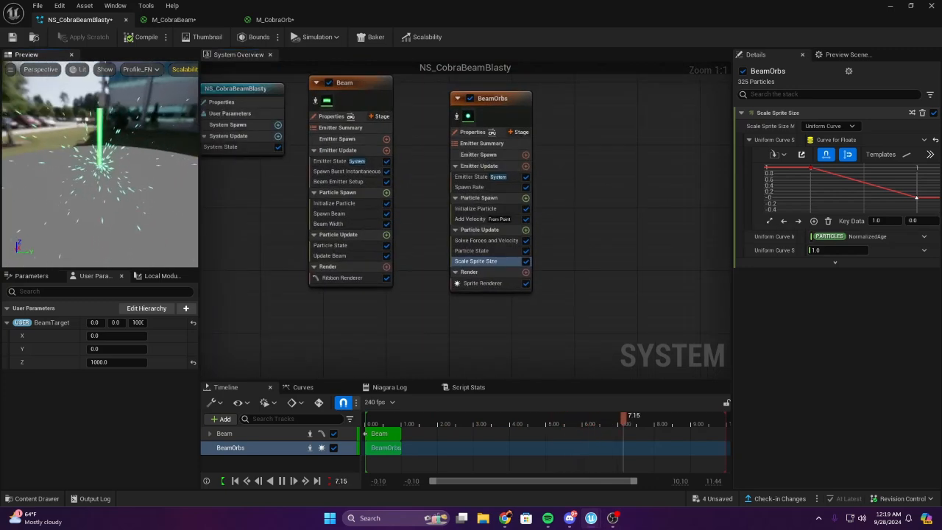
Add a middle key with value 0.5 to the Scale Sprite Size curve, trying it at times 0.2 and 0.1 in the preview
middle_click(862, 181)
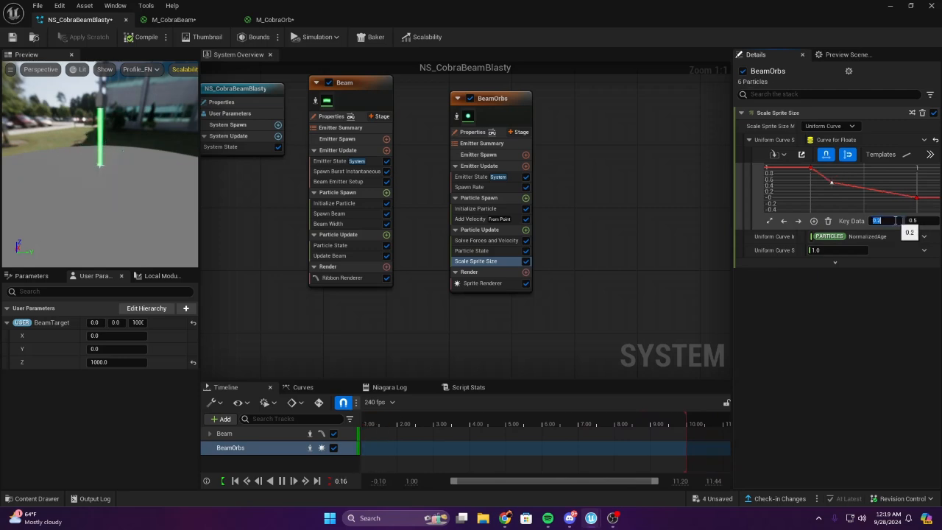
left_click_drag(89, 168, 55, 177)
left_click_drag(163, 197, 103, 193)
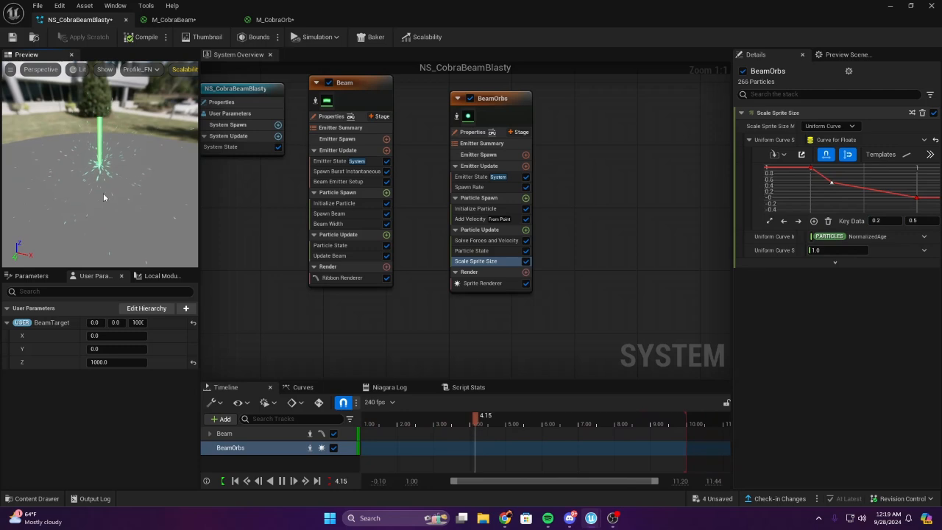
left_click(873, 220)
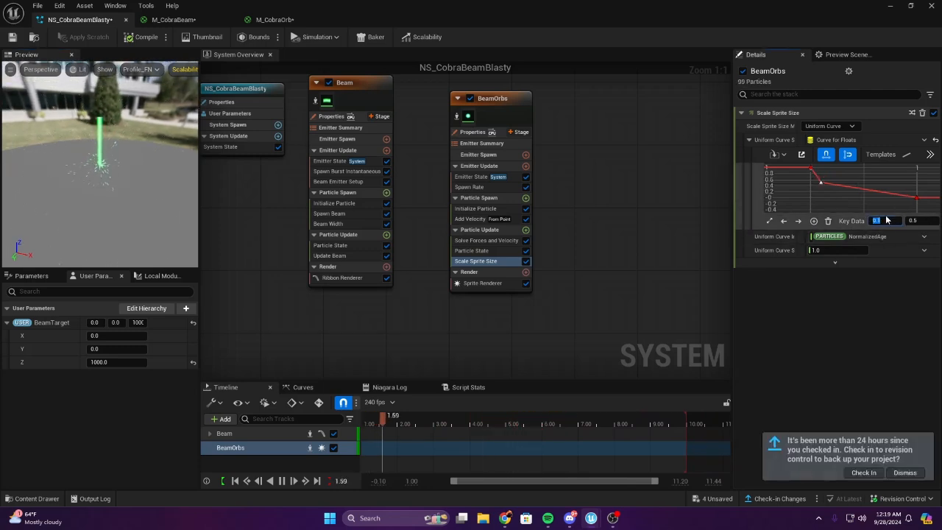
key("Tab")
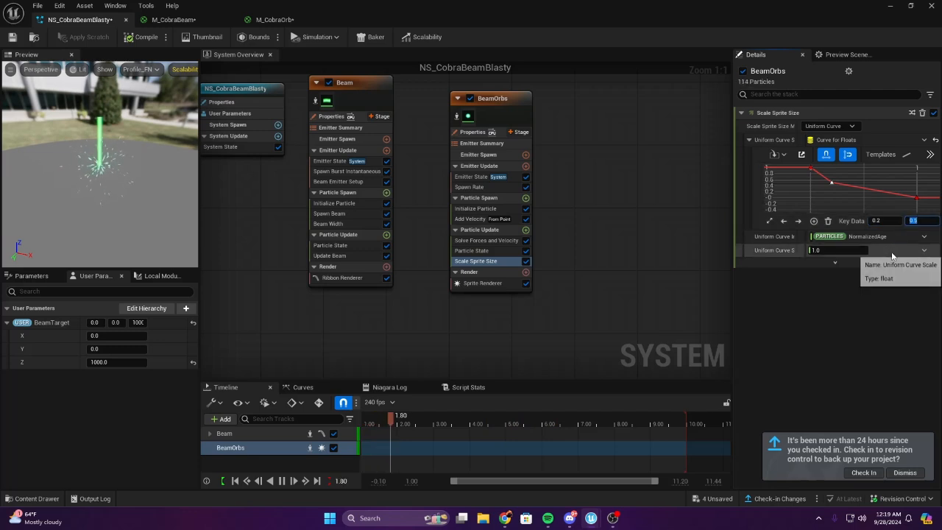
mouse_move(832, 183)
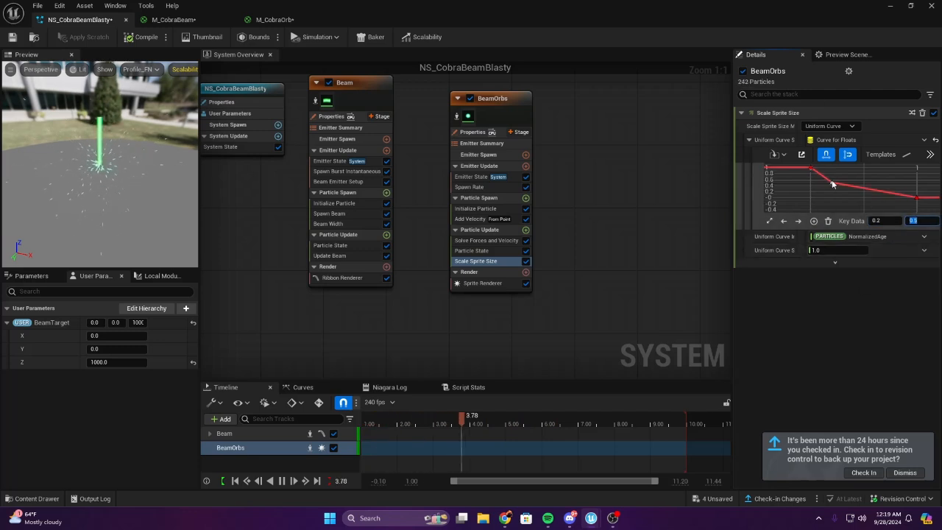
Set the curve's middle key to time 0.5 and value 0.2, and check the preview
left_click(881, 220)
key("BackSpace")
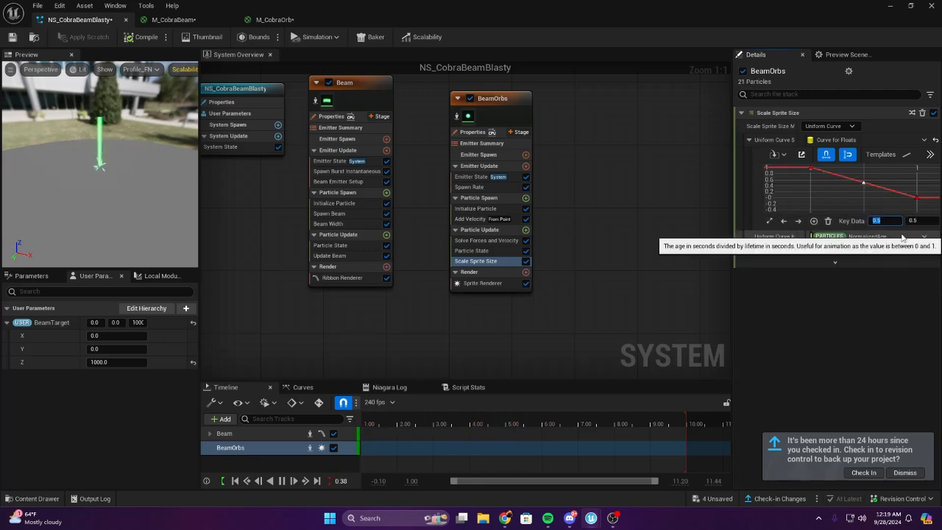
key("Tab")
type("0.2")
key("Return")
left_click_drag(79, 167, 192, 203)
left_click_drag(74, 162, 30, 162)
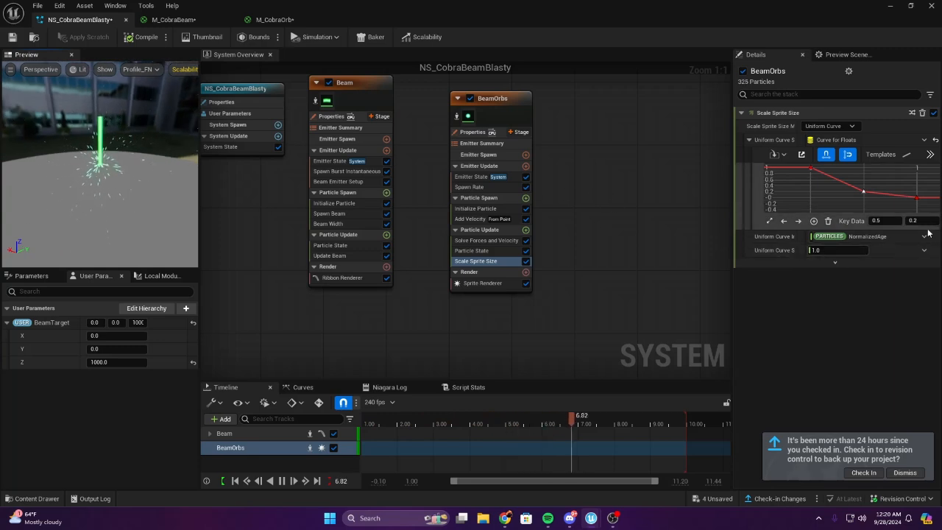
Try User tangents on the Scale Sprite Size curve's middle key, adjust its handle, and undo the changes
scroll(665, 181, "down", 1)
scroll(647, 187, "up", 1)
right_click_drag(631, 193, 566, 198)
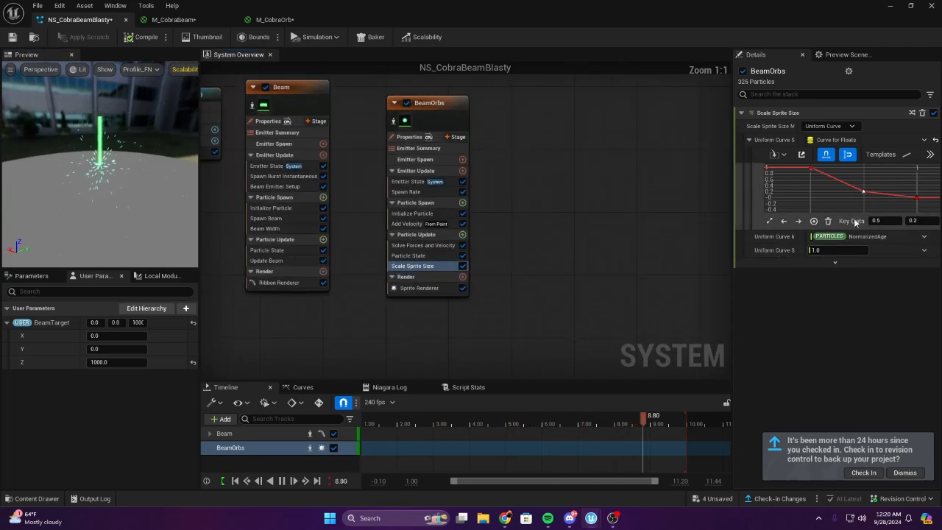
right_click(866, 194)
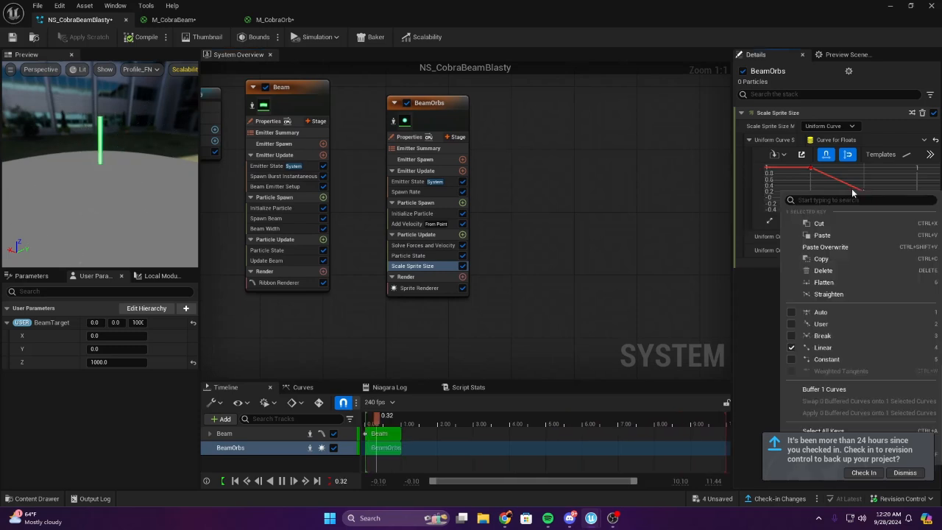
left_click(817, 329)
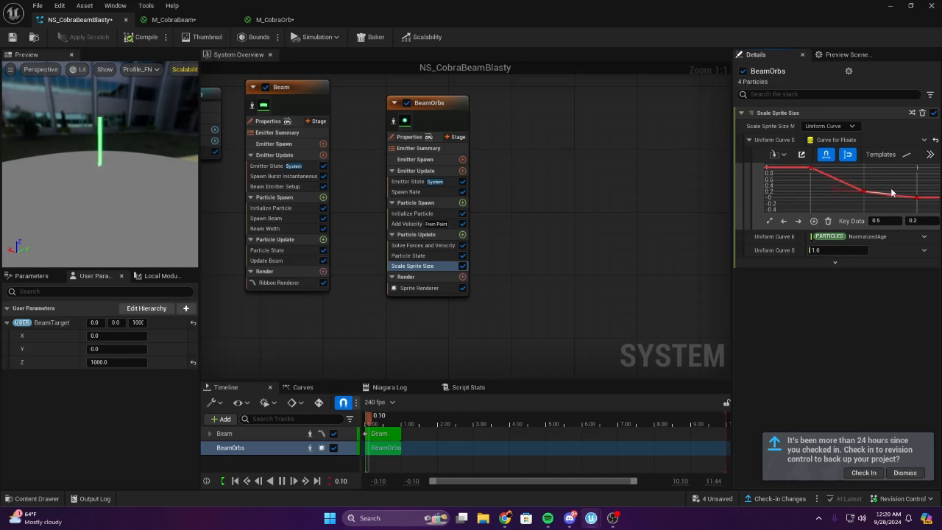
key("ctrl+z")
left_click(851, 198)
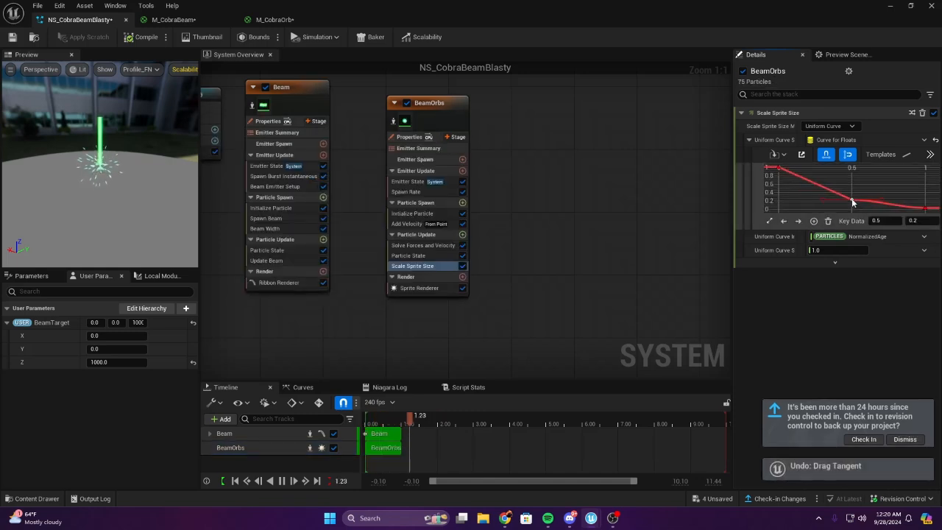
mouse_move(821, 199)
left_mouse_down()
mouse_move(830, 180)
mouse_move(813, 211)
mouse_move(827, 188)
left_mouse_up()
right_click_drag(865, 187, 847, 179)
key("ctrl+z")
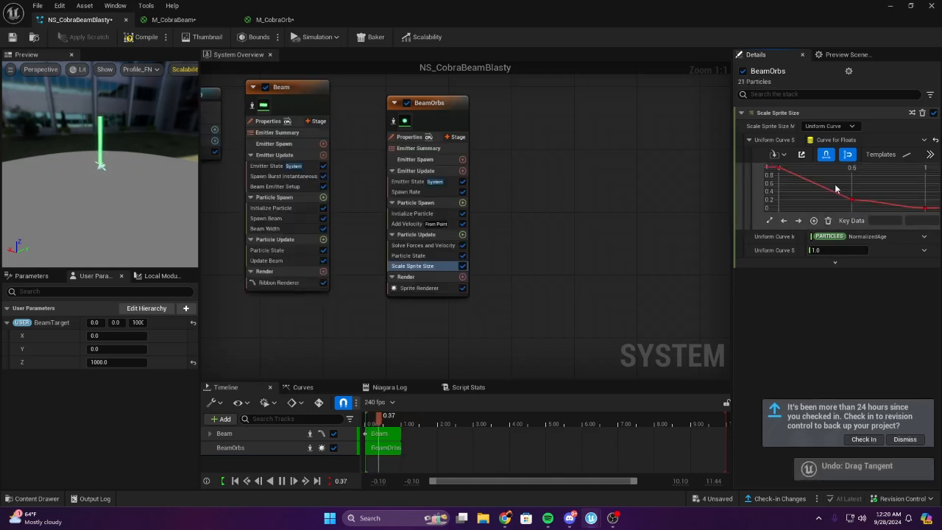
key("ctrl+z")
scroll(812, 176, "down", 2)
Retry User tangents on the curve's middle key with a steeper handle angle, and undo the tangent edits
right_click(811, 186)
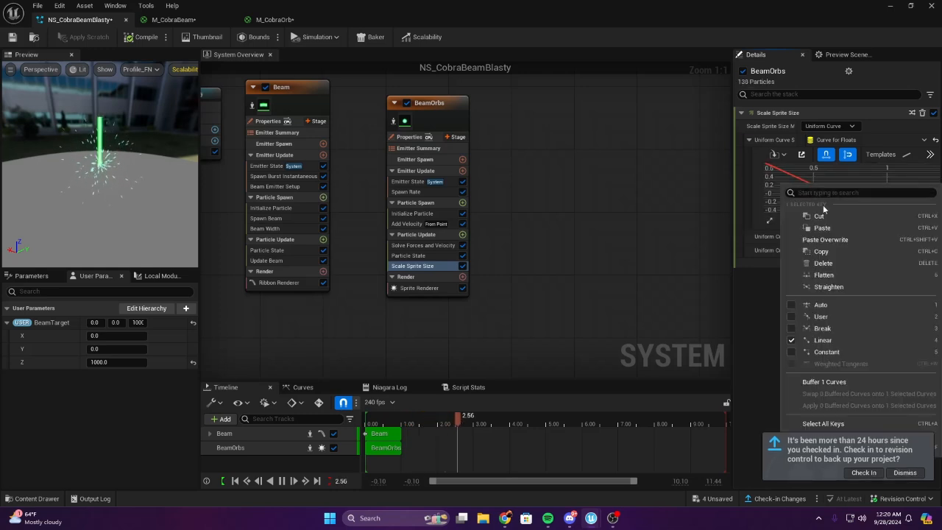
left_click(818, 316)
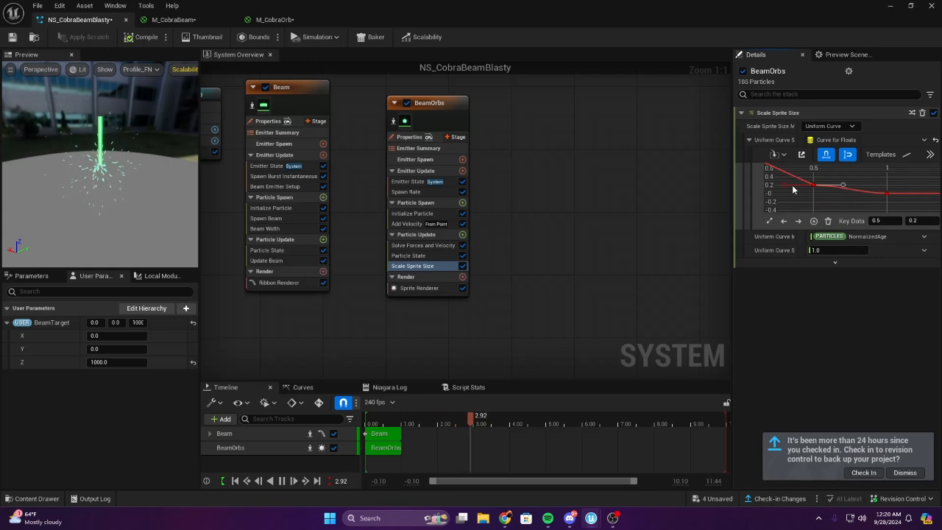
left_click_drag(838, 192, 855, 169)
key("ctrl+z")
right_click_drag(807, 174, 836, 184)
key("ctrl+z")
right_click(827, 176)
left_click(846, 173)
left_click(840, 188)
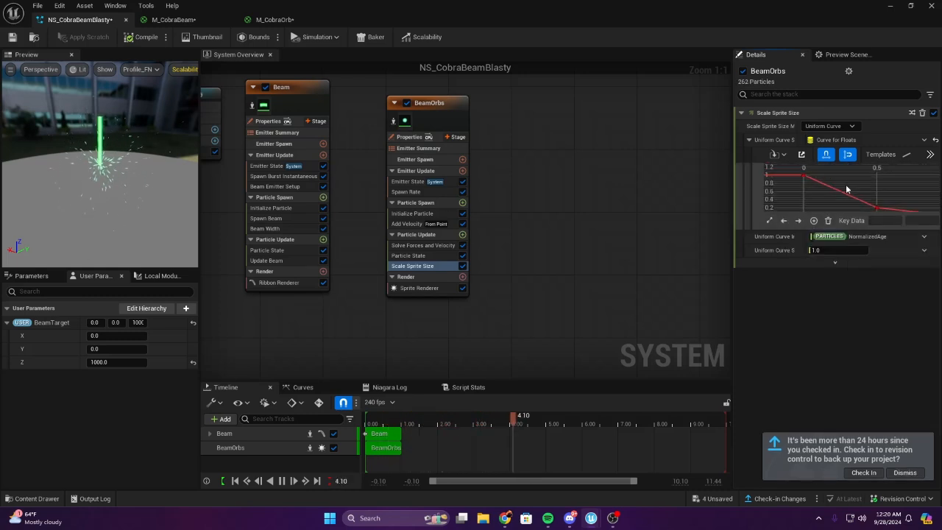
Smooth the Scale Sprite Size curve by giving its keys Break tangents, and check the whole curve
right_click(803, 177)
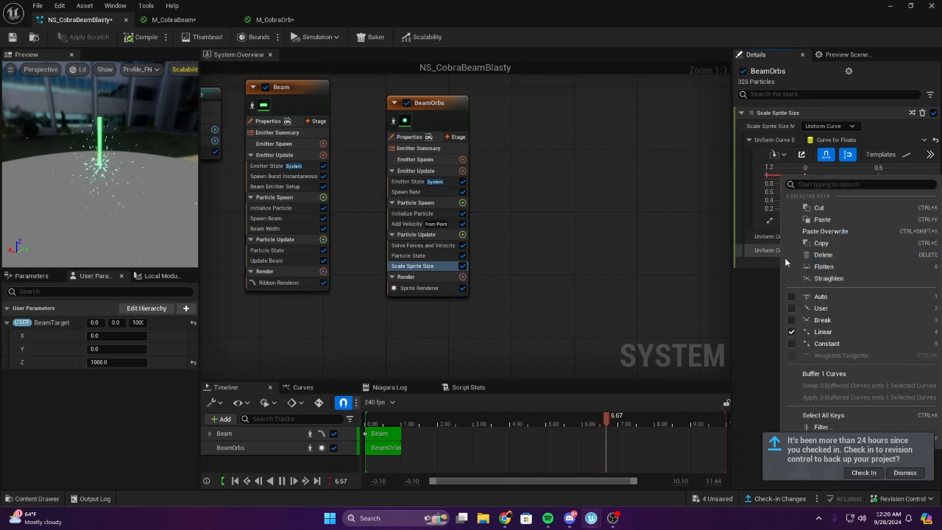
left_click(807, 320)
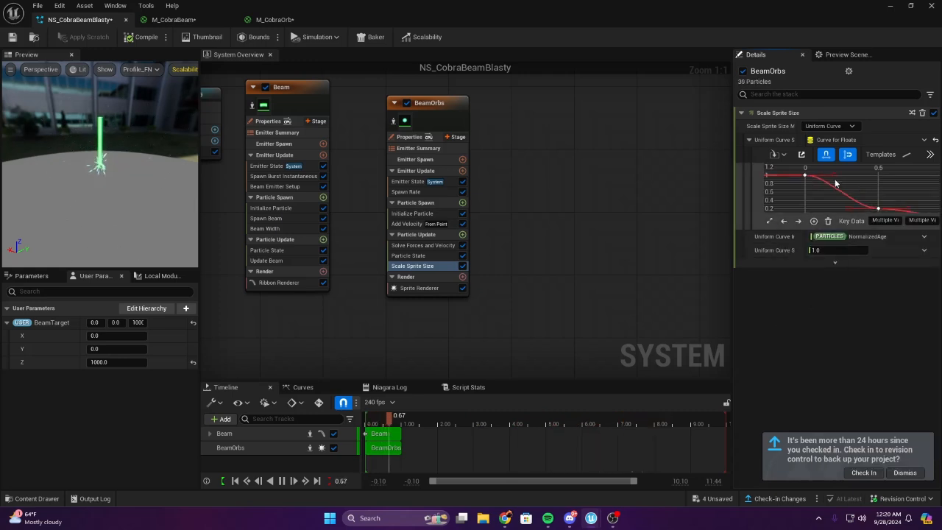
scroll(858, 190, "down", 6)
scroll(849, 191, "up", 5)
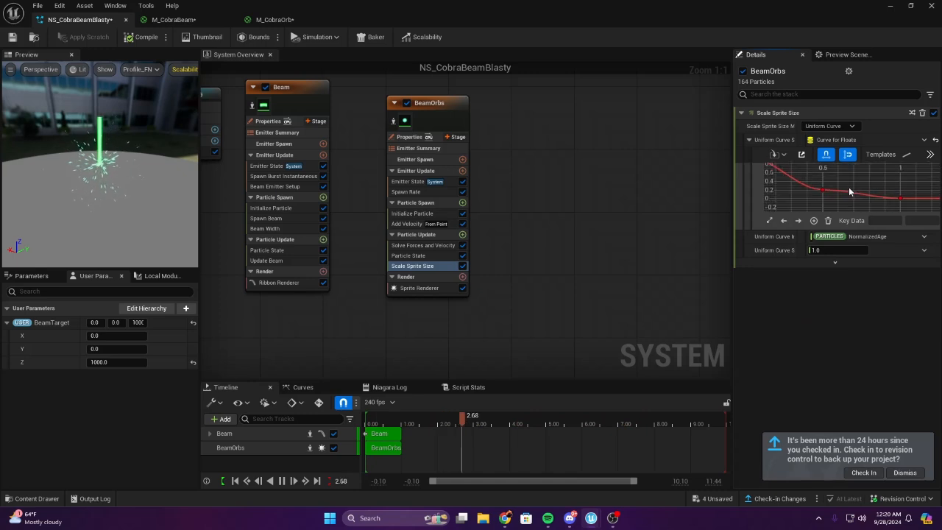
scroll(891, 184, "down", 5)
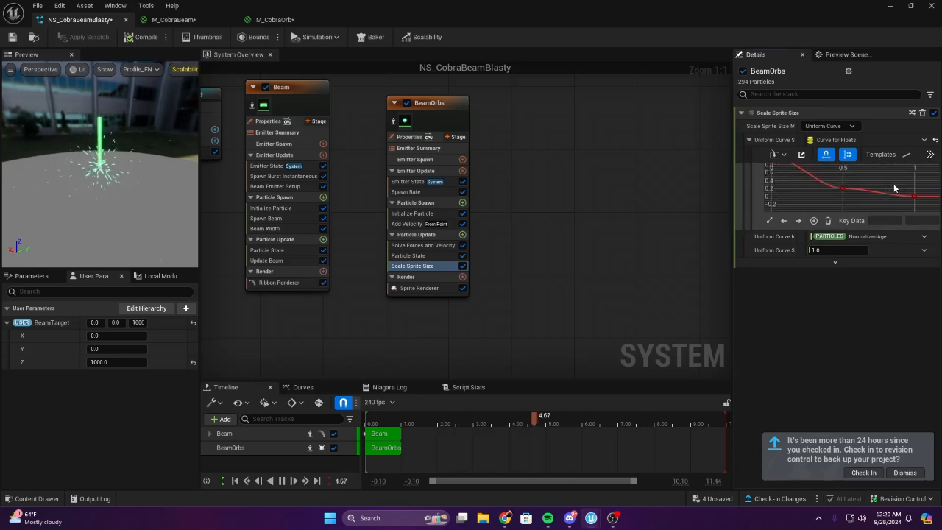
key("Home")
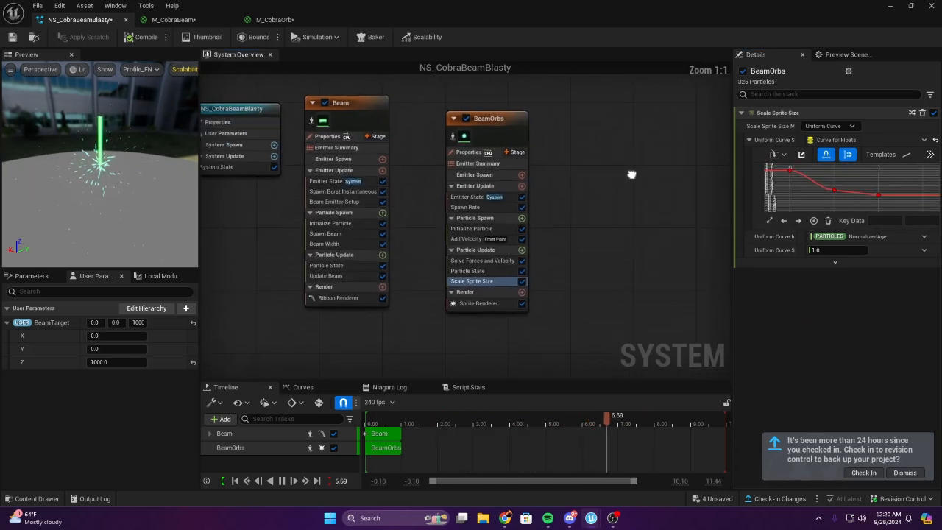
In BeamOrbs' Initialize Particle, set Position Mode to Direct Set and bind Position to the BeamTarget user parameter
right_click_drag(656, 193, 522, 160)
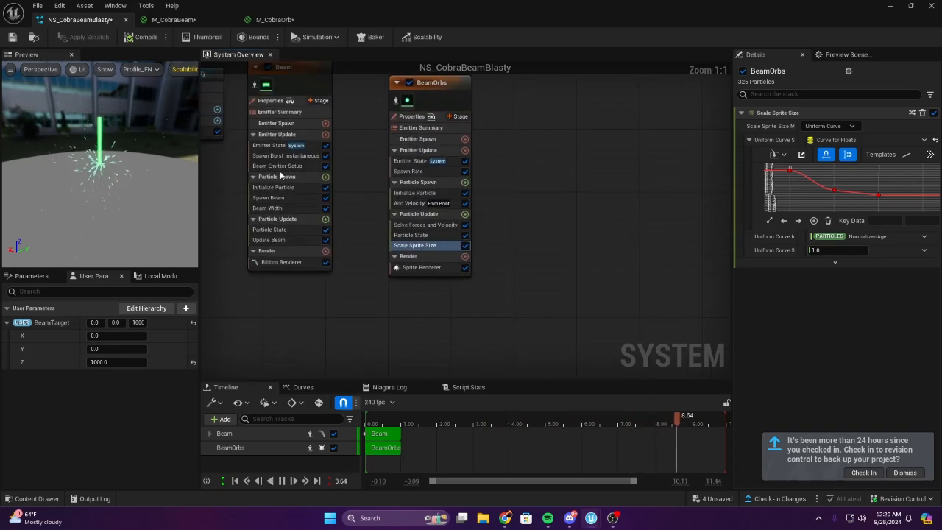
left_click_drag(147, 190, 188, 192)
right_click_drag(628, 218, 669, 202)
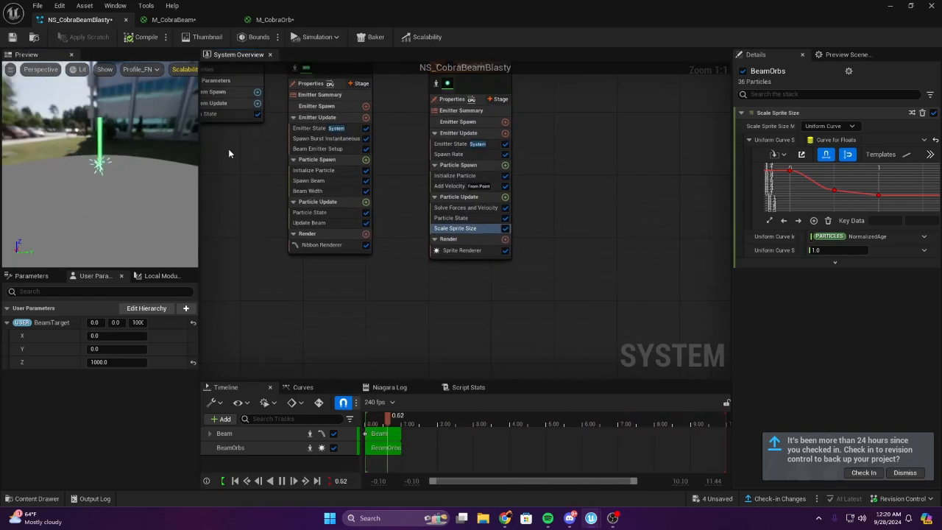
left_click_drag(169, 158, 125, 159)
mouse_move(577, 205)
right_mouse_down()
mouse_move(627, 181)
mouse_move(617, 169)
mouse_move(632, 175)
mouse_move(576, 196)
right_mouse_up()
left_click(504, 139)
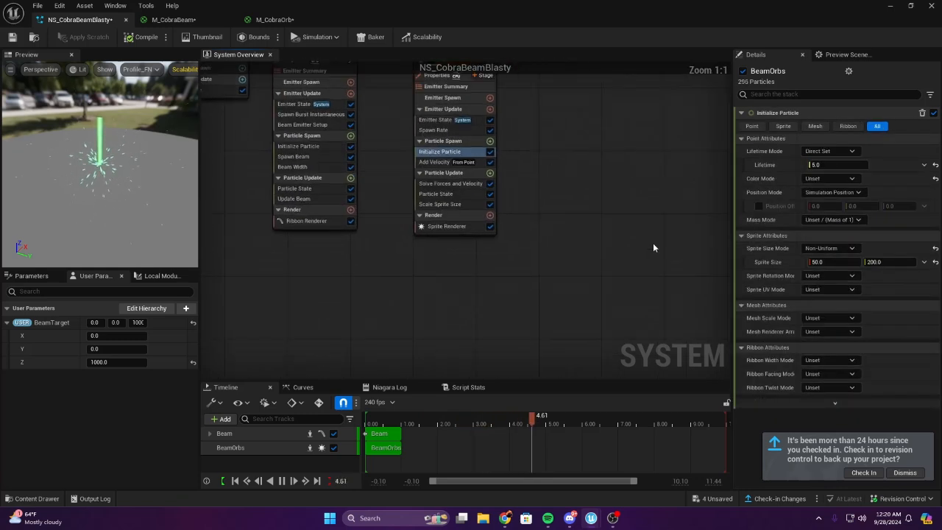
scroll(571, 267, "down", 2)
scroll(570, 267, "up", 2)
right_click_drag(571, 267, 514, 248)
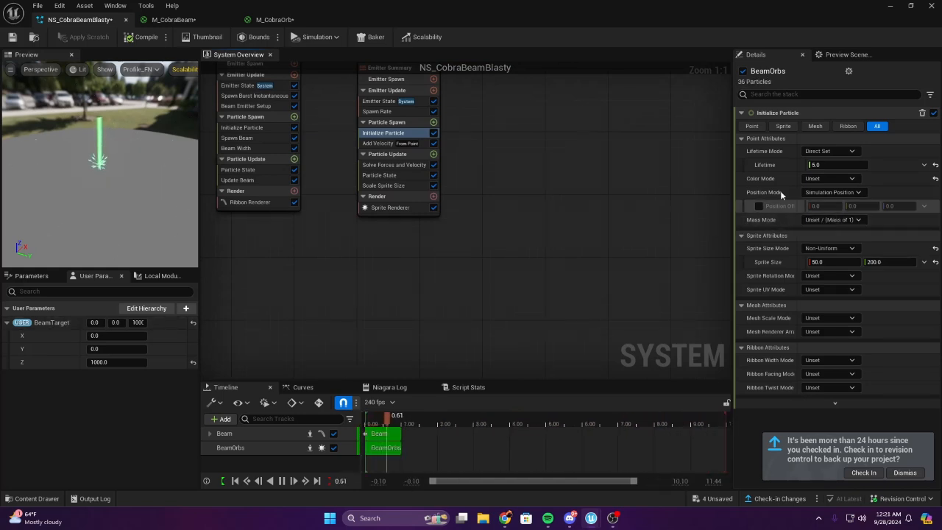
left_click(825, 192)
left_click(835, 213)
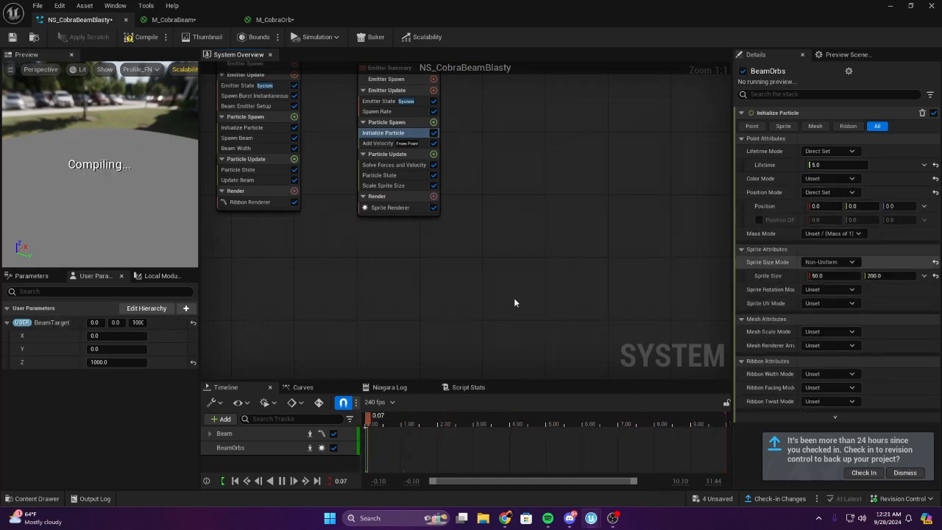
left_click_drag(55, 324, 820, 211)
Save the Niagara system and inspect NS_CobraBeamBlasty in the NiagaraTutorial level
right_click_drag(682, 237, 613, 224)
left_click_drag(140, 135, 80, 128)
left_click(12, 38)
left_click(889, 6)
right_click_drag(471, 265, 368, 254)
key("w")
key("w")
right_click_drag(630, 316, 630, 387)
key("s")
scroll(819, 398, "down", 1)
scroll(819, 399, "up", 1)
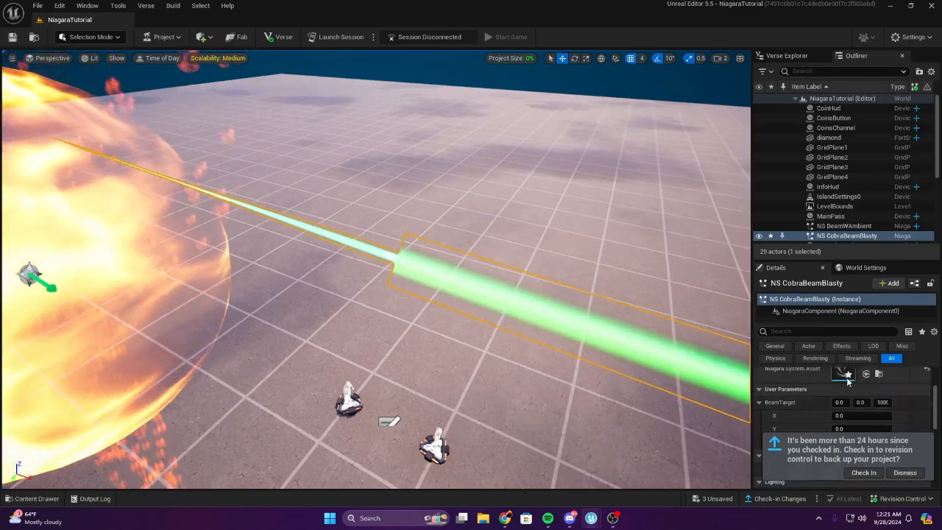
Try Simulation Position and Unset as BeamOrbs' Position Mode, and return to Direct Set with BeamTarget
double_click(847, 376)
right_click_drag(523, 284, 621, 354)
right_click_drag(540, 255, 472, 260)
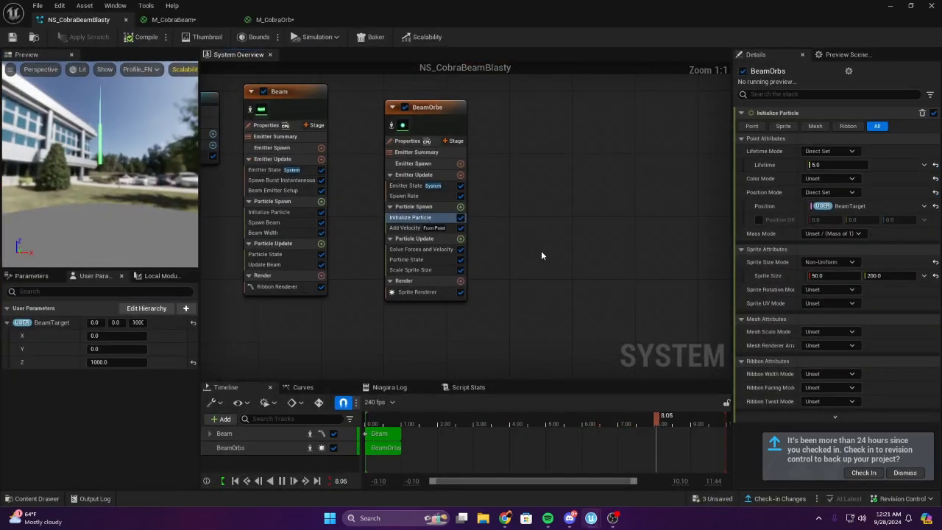
right_click_drag(559, 260, 590, 274)
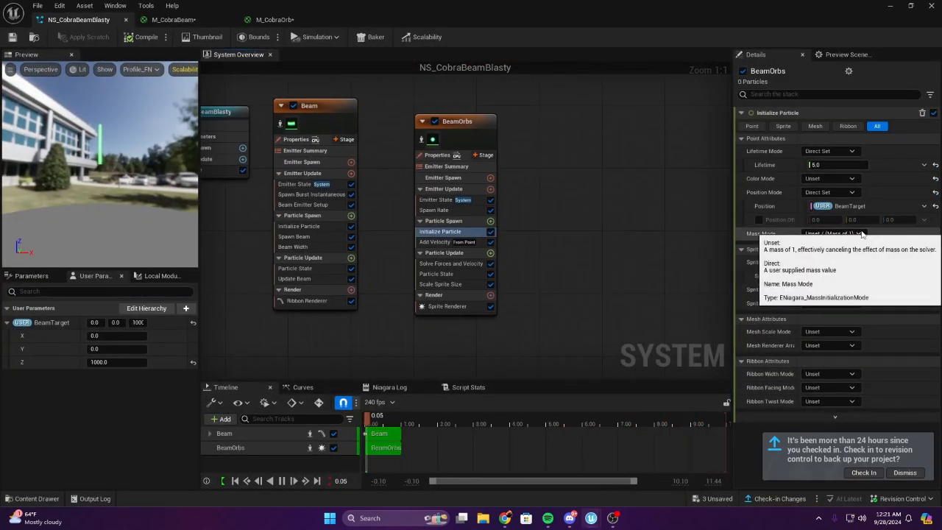
left_click(838, 193)
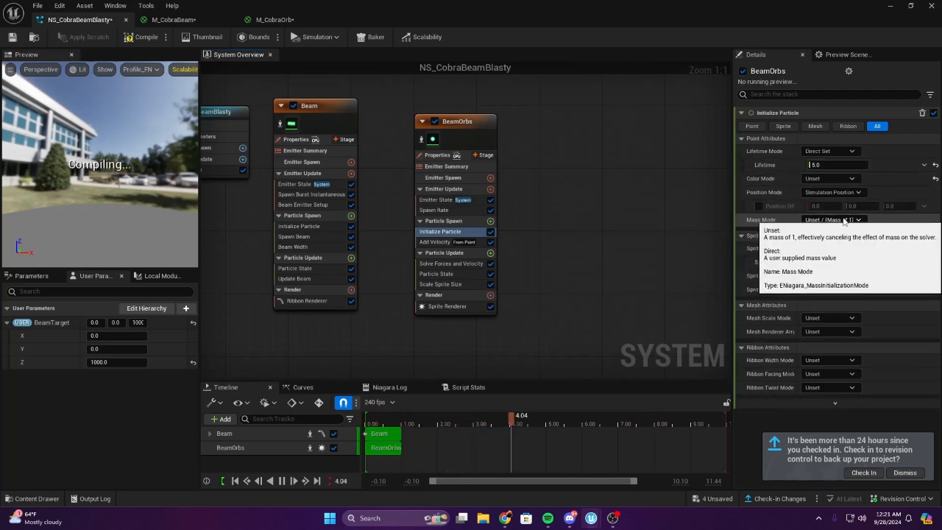
left_click(827, 192)
right_click_drag(662, 209, 599, 200)
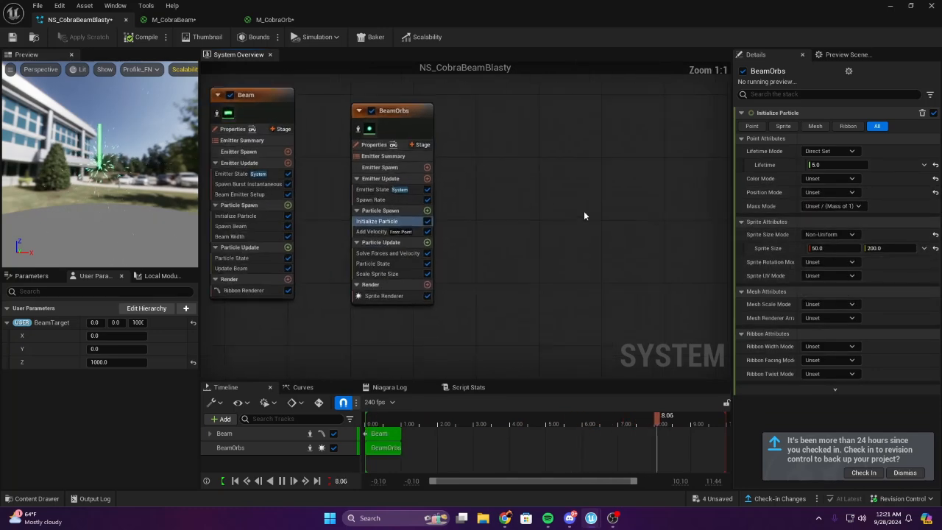
left_click(827, 192)
left_click(827, 217)
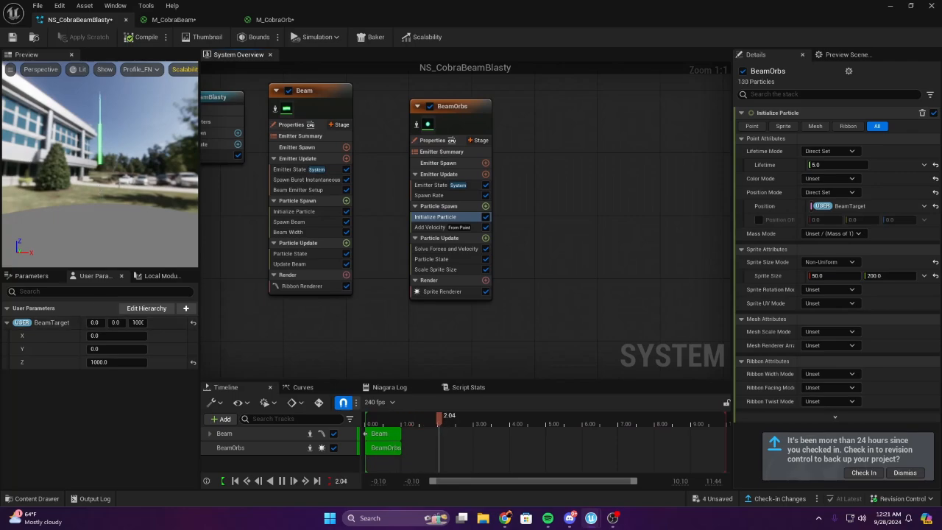
left_click_drag(96, 184, 96, 199)
Restart the beam in the level by toggling Auto Activate off and on, and inspect both ends of the beam
left_click(888, 5)
scroll(839, 390, "down", 5)
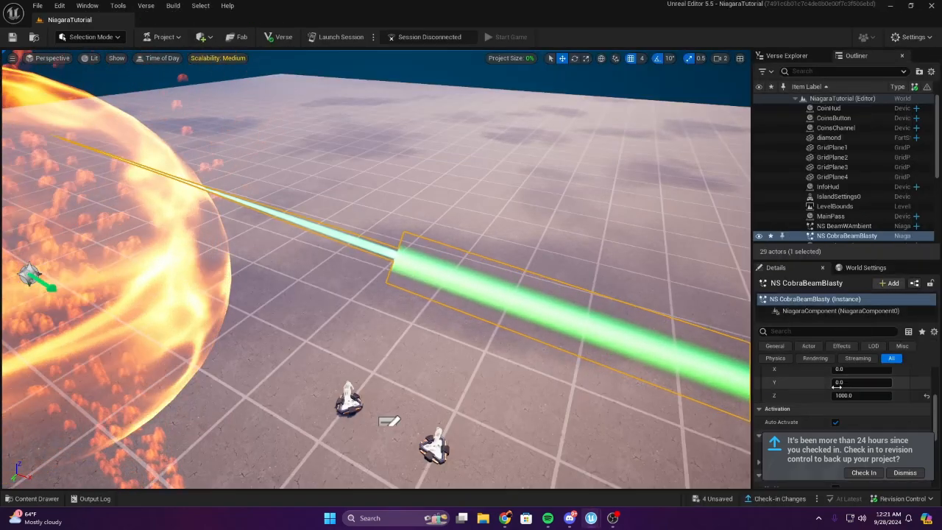
scroll(838, 397, "up", 1)
left_click(834, 390)
left_click(835, 390)
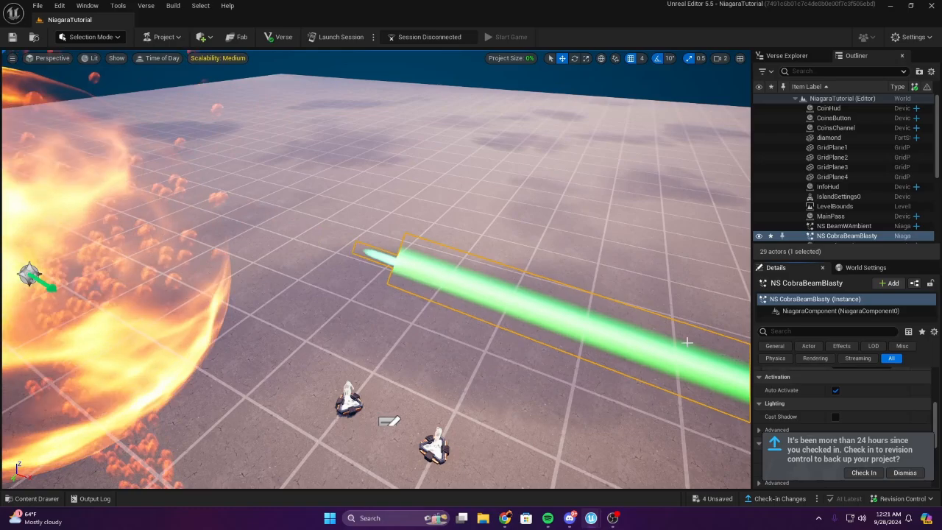
right_click_drag(721, 353, 731, 331)
key("s")
right_click_drag(471, 309, 559, 308)
right_click_drag(562, 441, 562, 467)
Bind the Velocity Origin of BeamOrbs' Add Velocity module to the BeamTarget user parameter, and save the system
mouse_move(591, 518)
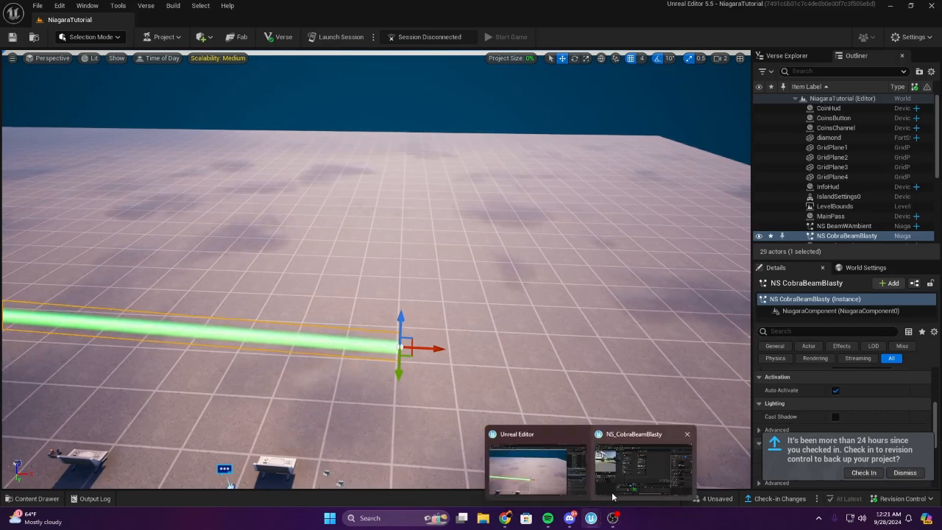
left_click(662, 478)
right_click_drag(596, 256, 626, 236)
left_click(439, 225)
left_click(442, 217)
scroll(533, 234, "down", 1)
left_click_drag(75, 334, 813, 179)
right_click_drag(497, 232, 360, 237)
left_click(13, 39)
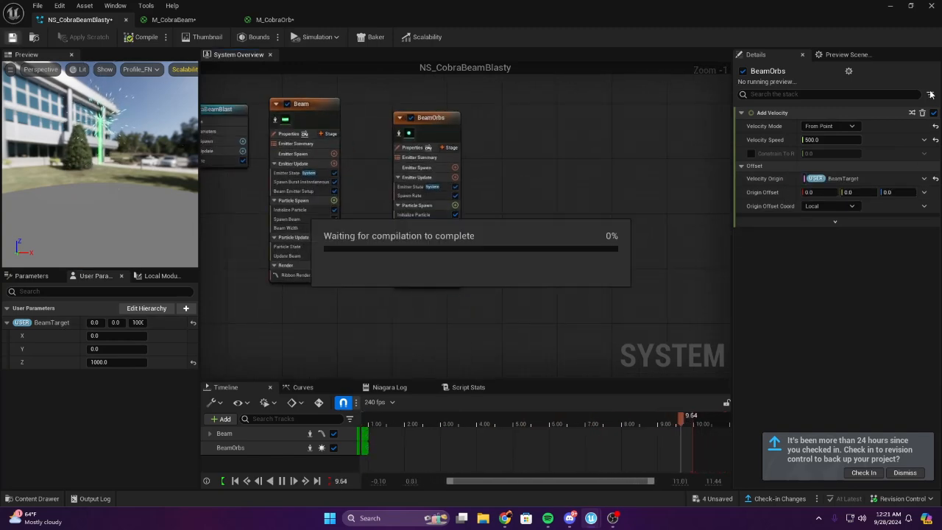
Return to the level and examine the orb particles at the beam's target end
left_click(887, 7)
right_click_drag(471, 269, 309, 251)
key("w")
right_click_drag(471, 303, 491, 346)
key("w")
mouse_move(416, 282)
right_mouse_down()
mouse_move(470, 247)
mouse_move(409, 254)
mouse_move(417, 282)
right_mouse_up()
key("s")
right_click_drag(613, 367, 504, 347)
scroll(833, 396, "down", 2)
scroll(834, 395, "up", 5)
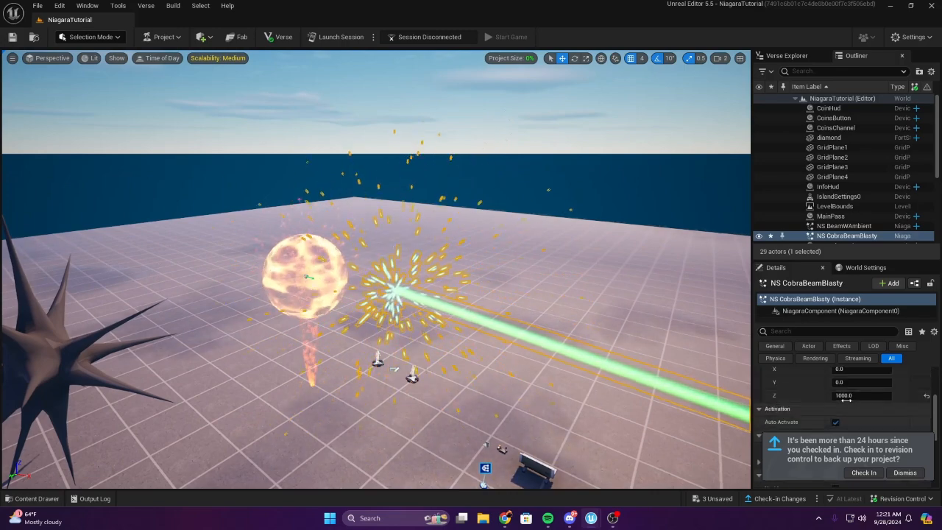
Reopen NS_CobraBeamBlasty, move the BeamOrbs emitter closer to Beam, and duplicate BeamOrbs
double_click(840, 401)
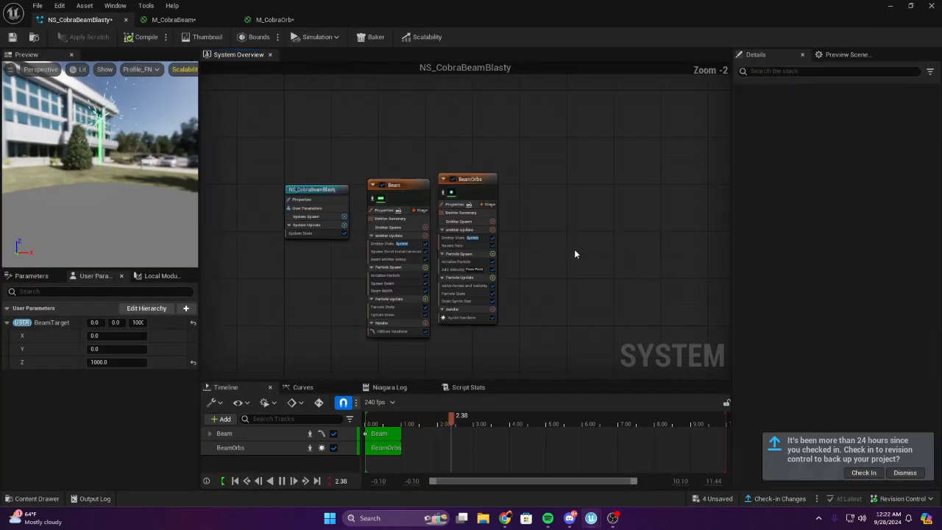
left_click(471, 167)
mouse_move(473, 168)
left_mouse_down()
mouse_move(475, 183)
mouse_move(465, 162)
left_mouse_up()
left_click(574, 184)
right_click_drag(575, 184, 510, 192)
left_click(394, 165)
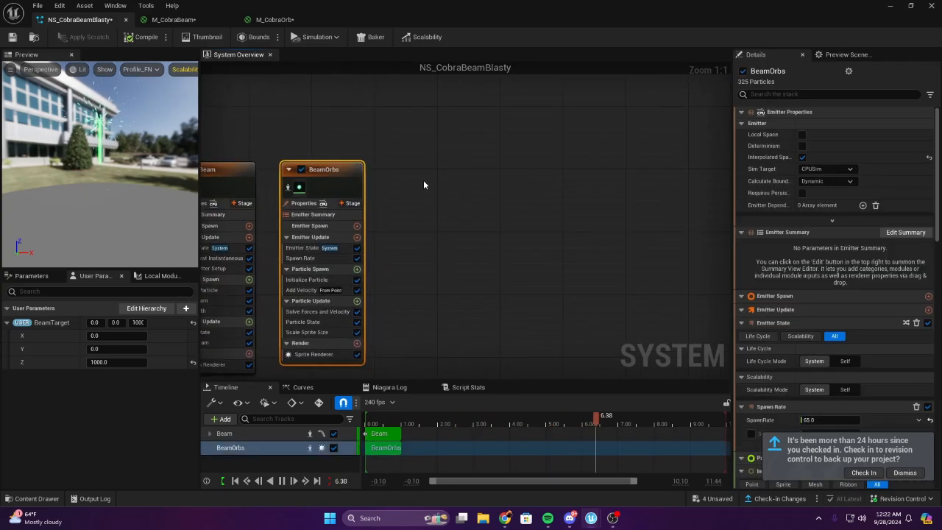
key("ctrl+d")
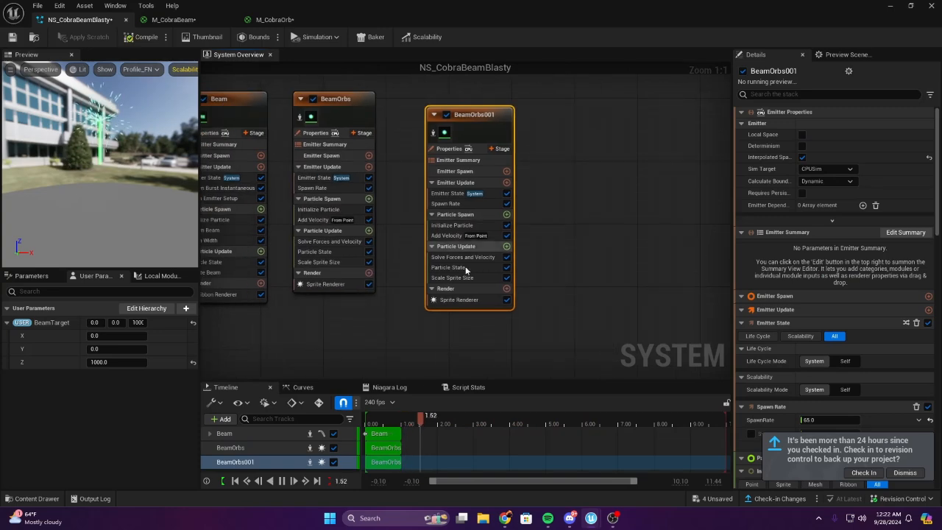
Delete the Solve Forces and Velocity and Add Velocity modules from the duplicated BeamOrbs001 emitter
left_click(462, 253)
right_click(448, 258)
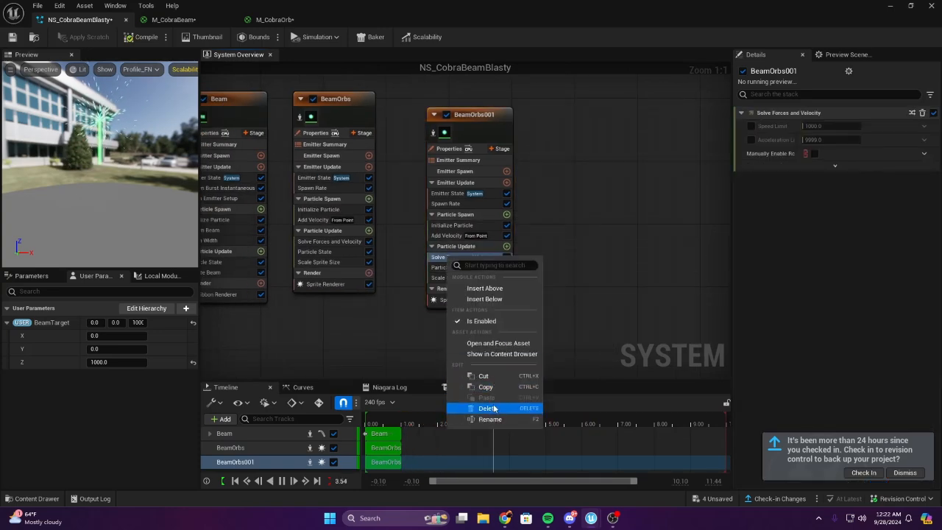
left_click(488, 408)
right_click(533, 247)
left_click(574, 399)
Set the SpawnRate of the BeamOrbs001 emitter to 3
left_click(556, 159)
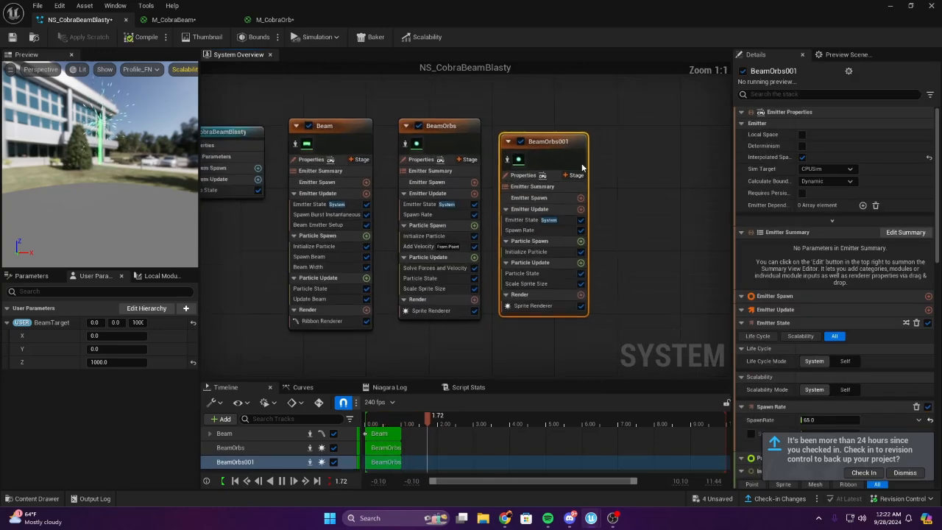
left_click(523, 229)
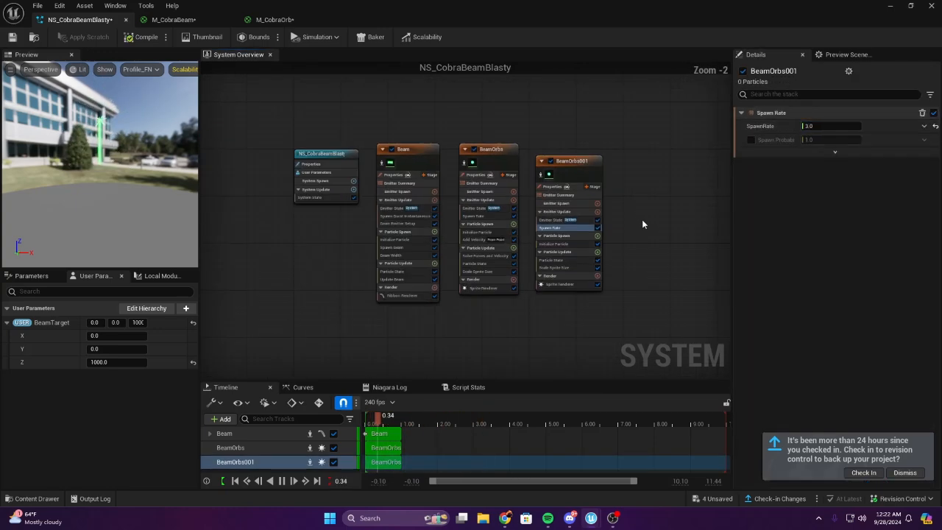
Set the Alignment of the BeamOrbs001 emitter's Sprite Renderer to Automatic
left_click(580, 147)
left_click(539, 283)
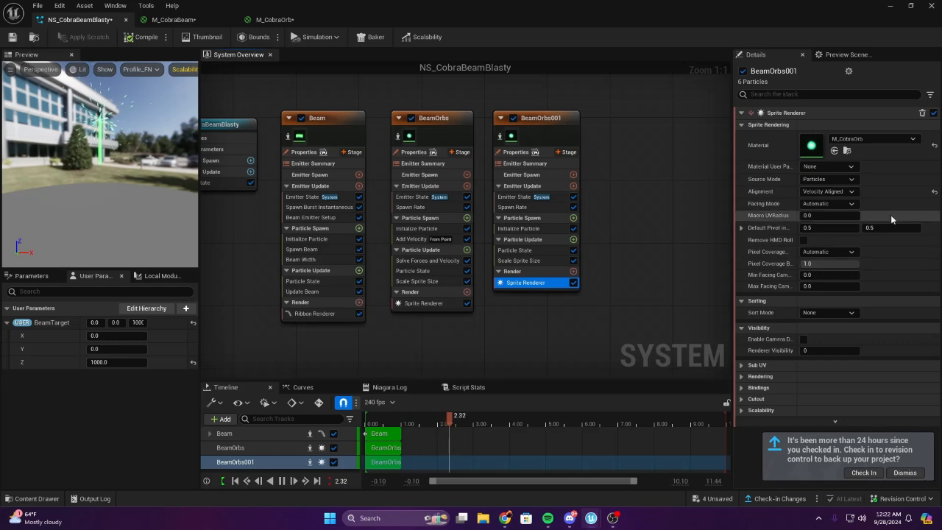
left_click(826, 191)
left_click(822, 202)
left_click(826, 192)
left_click(822, 211)
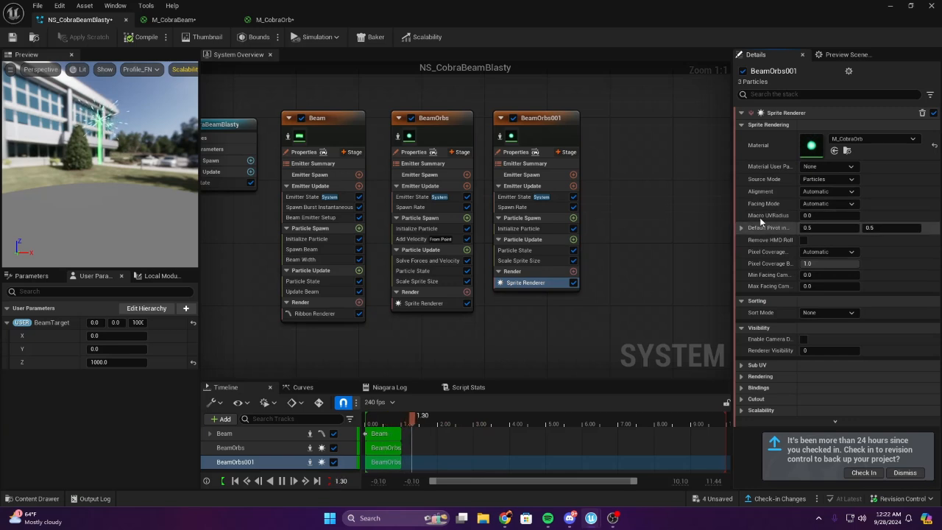
Change the BeamOrbs001 Sprite Size Mode to Uniform with a Uniform Sprite Size of 100
left_click(541, 217)
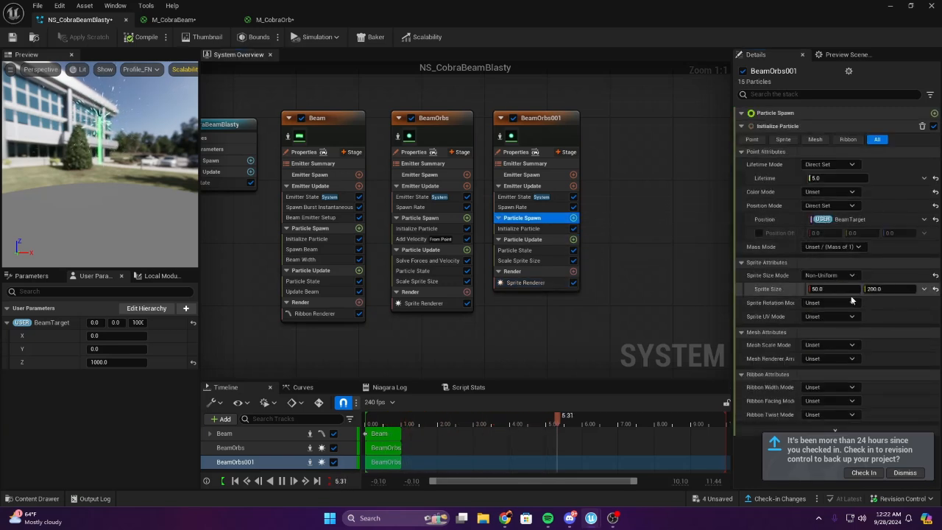
left_click(837, 275)
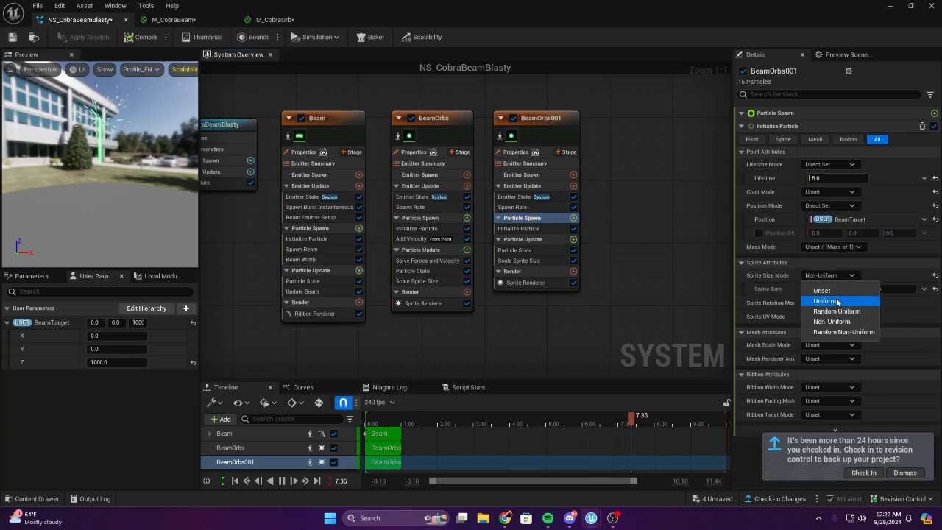
left_click(836, 301)
left_click(809, 289)
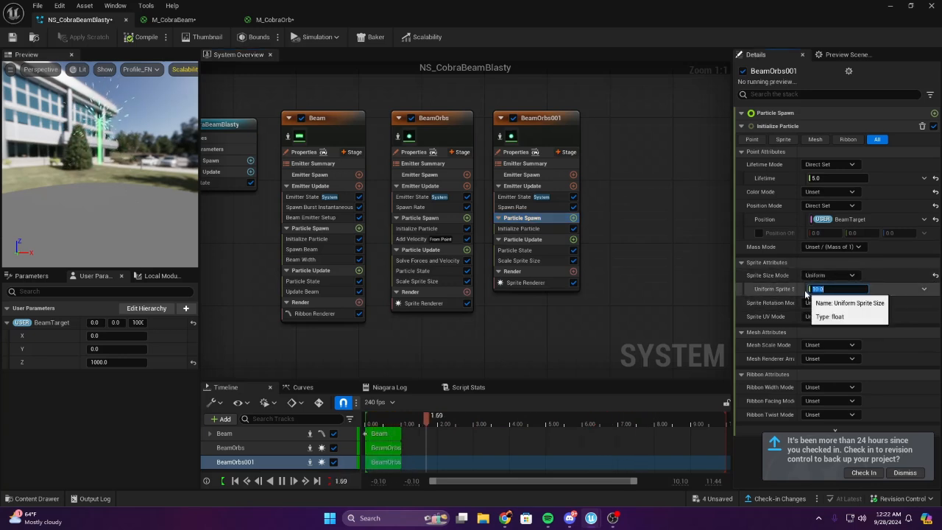
key("Return")
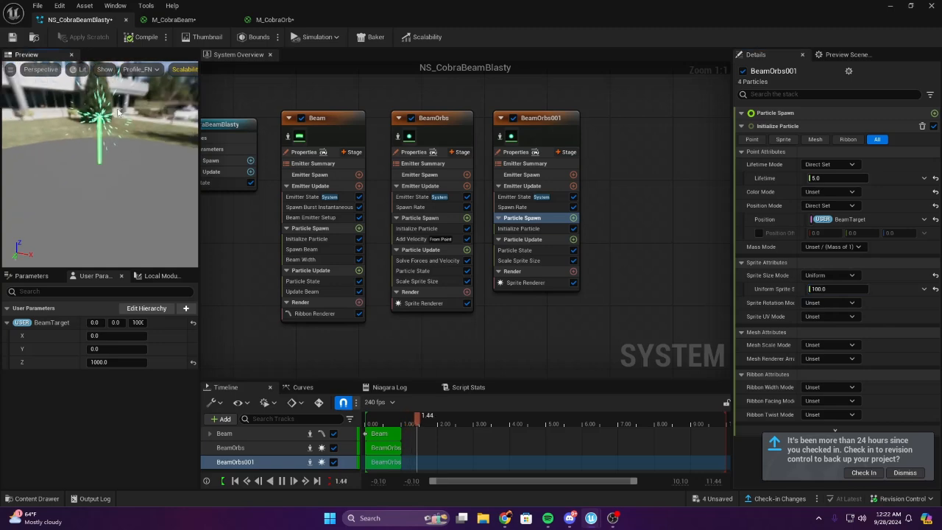
Increase the Uniform Sprite Size of the BeamOrbs001 emitter to 500 and check it in the preview
left_click(839, 291)
type("5")
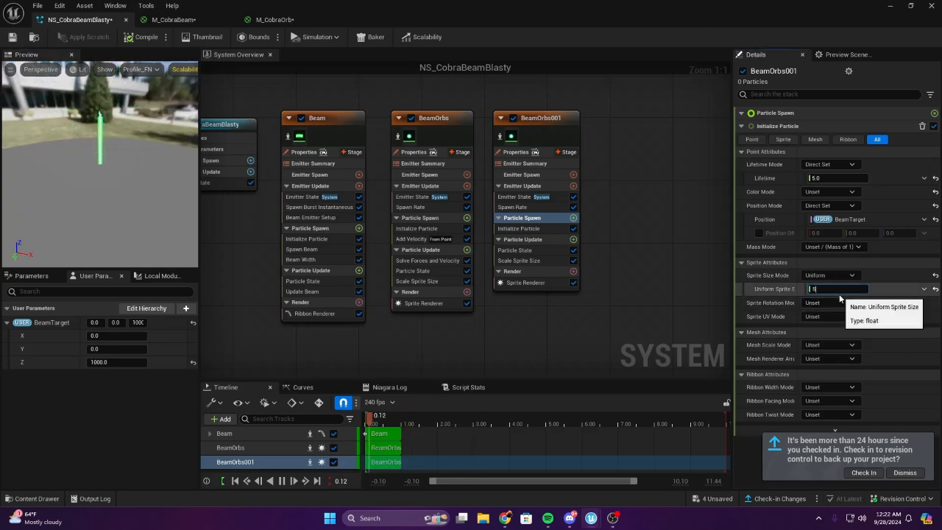
type("00")
key("Return")
left_click_drag(125, 190, 158, 184)
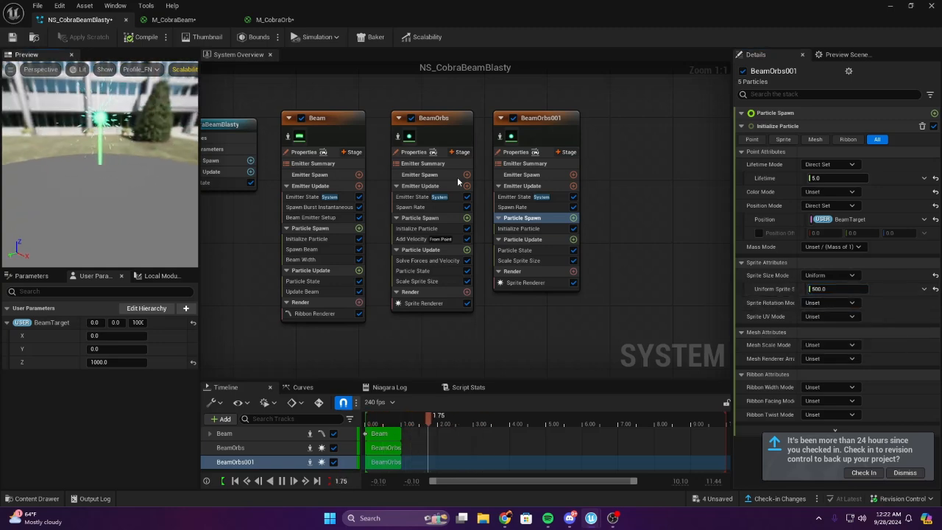
Review the Spawn Rate and Scale Sprite Size modules of BeamOrbs001, and examine the enlarged orb at the beam's end in the level
right_click_drag(528, 206, 607, 224)
left_click(608, 225)
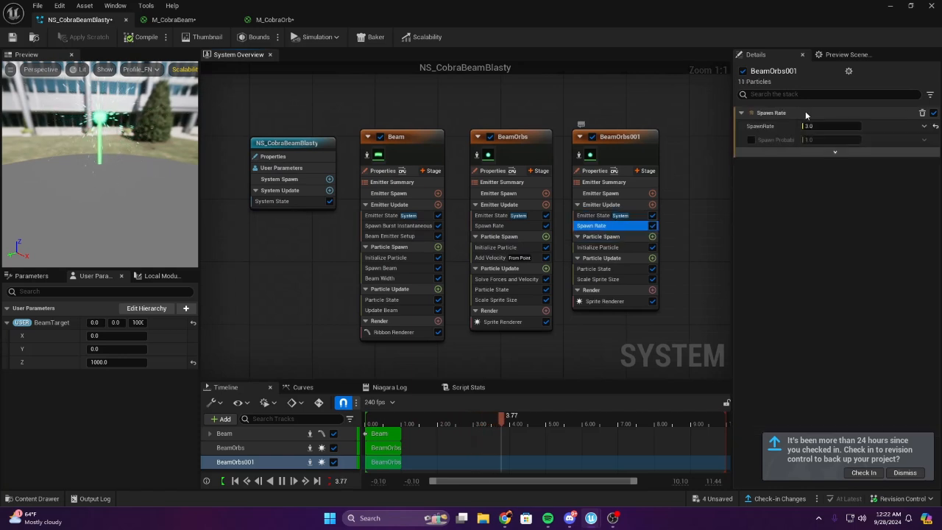
left_click_drag(137, 133, 91, 144)
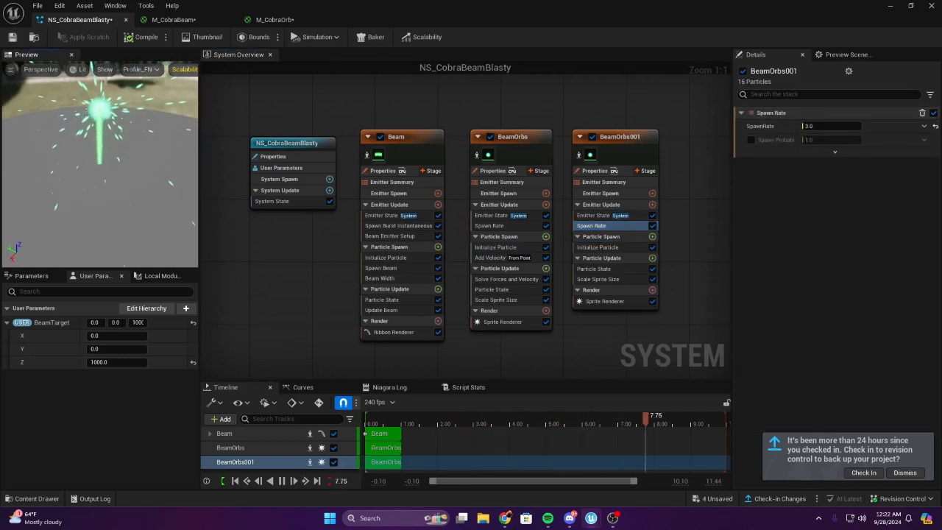
left_click(597, 279)
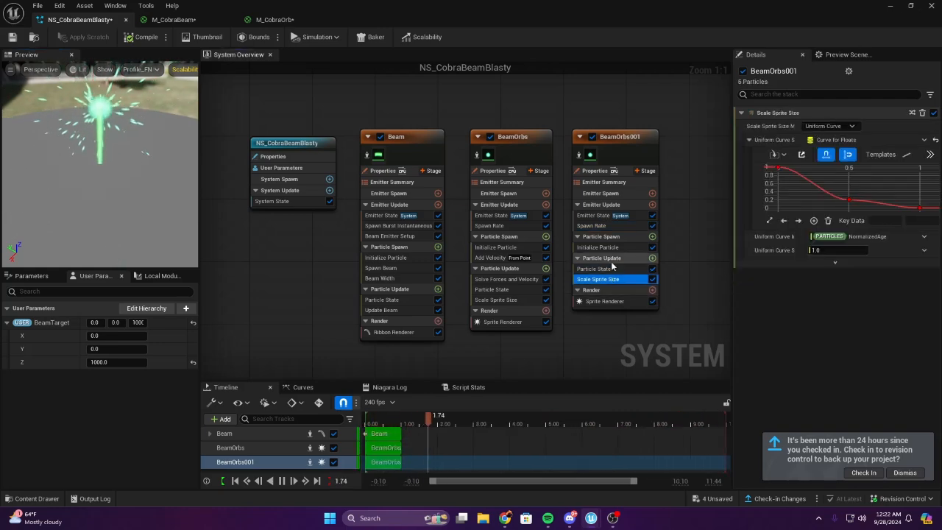
left_click(890, 5)
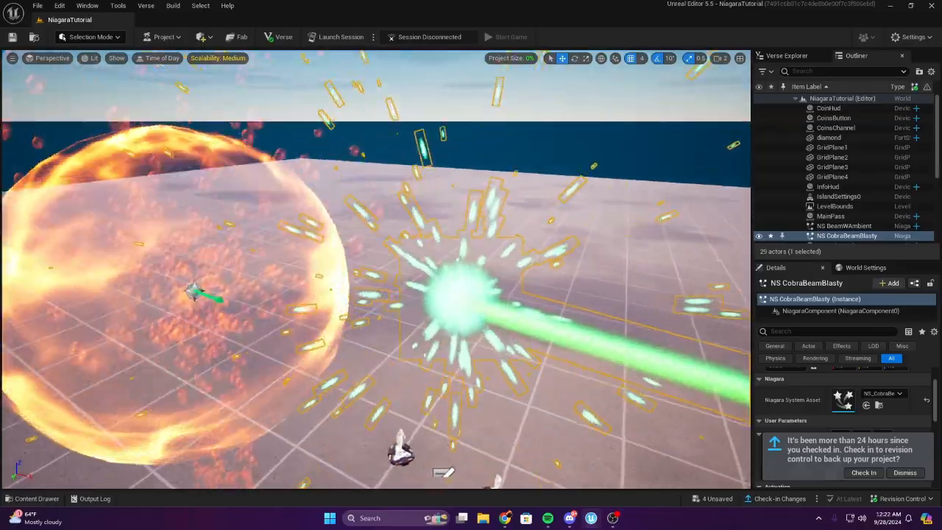
key("w")
right_click_drag(377, 269, 434, 290)
key("s")
scroll(515, 309, "up", 5)
key("w")
Reopen NS_CobraBeamBlasty and reset the material of the BeamOrbs001 Sprite Renderer to None
double_click(842, 399)
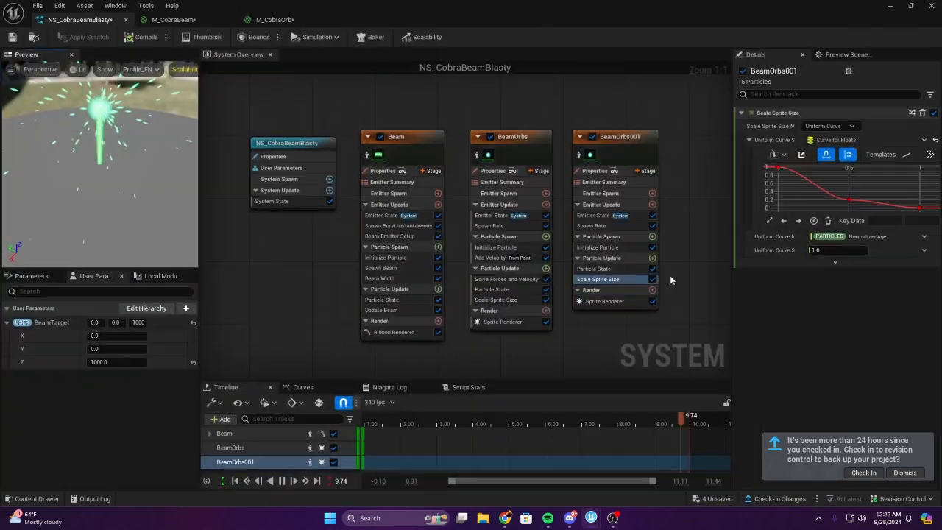
left_click(604, 302)
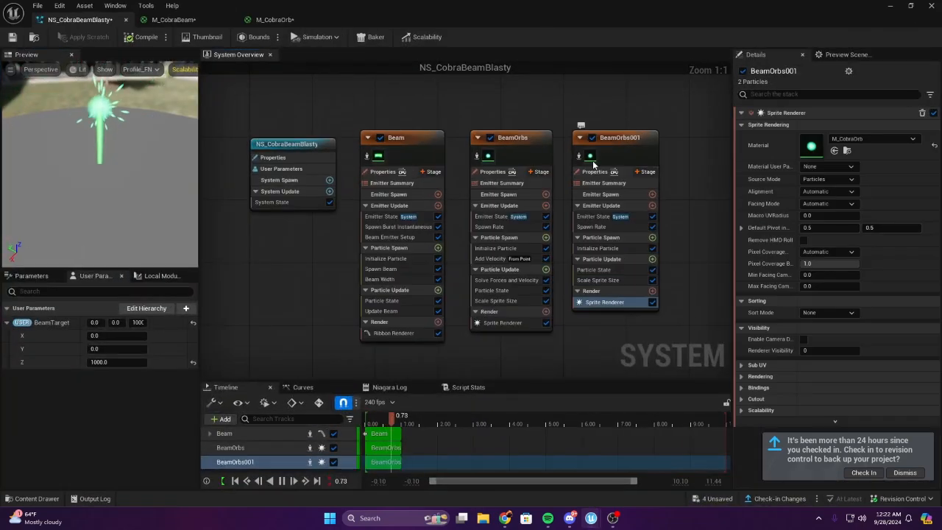
left_click(934, 147)
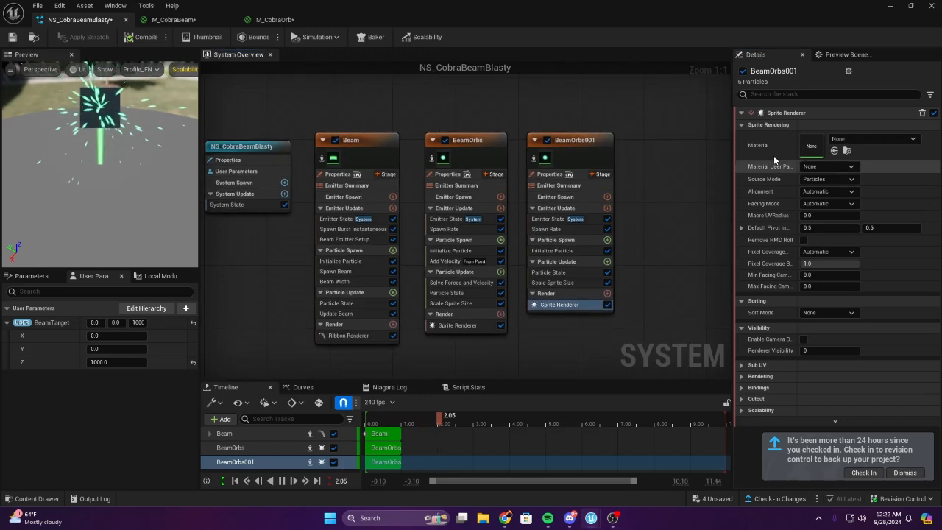
Search the material choices of the BeamOrbs001 Sprite Renderer for "nia" and "def", and browse the full list for a default sprite material
left_click(826, 140)
type("nia")
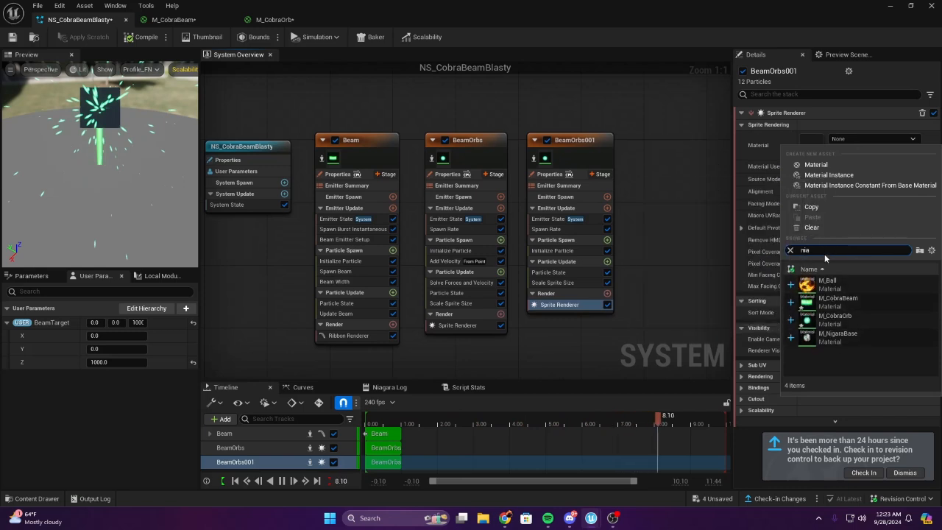
key("BackSpace")
key("BackSpace")
key("BackSpace")
type("def")
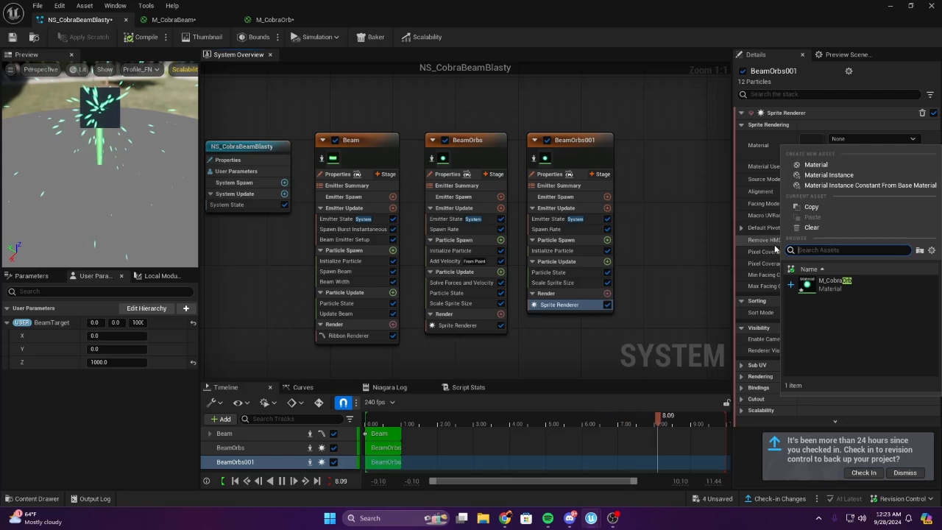
scroll(868, 324, "down", 10)
scroll(844, 335, "down", 5)
scroll(831, 350, "down", 10)
scroll(842, 344, "down", 8)
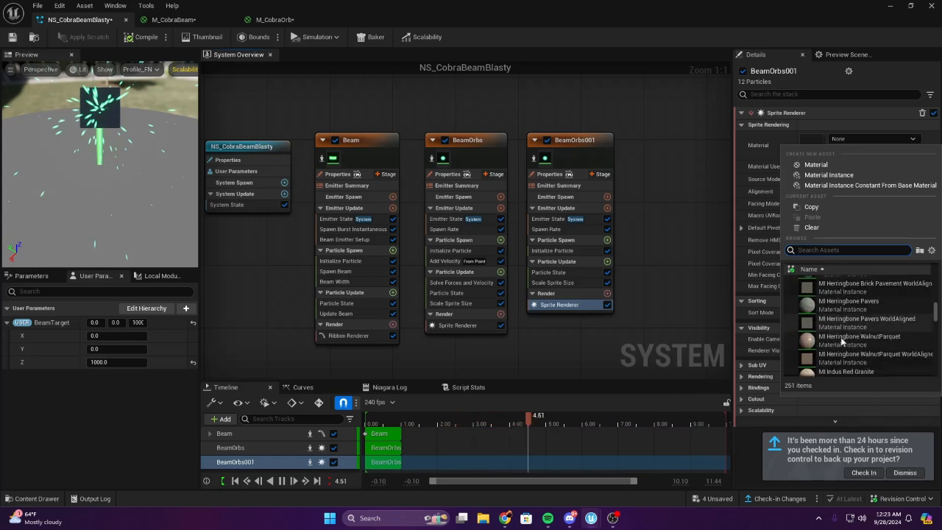
left_click(831, 248)
type("nia")
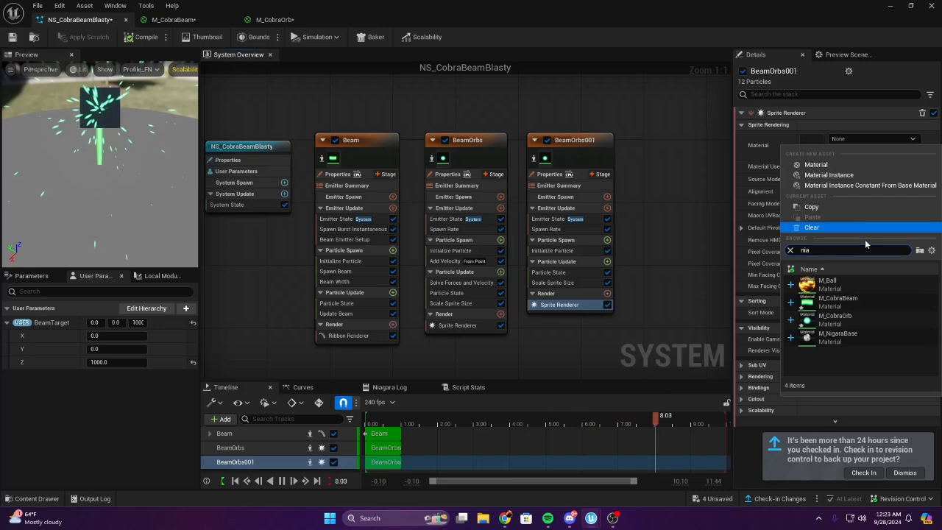
left_click_drag(826, 250, 705, 227)
key("BackSpace")
right_click_drag(659, 211, 586, 219)
key("e")
double_click(468, 129)
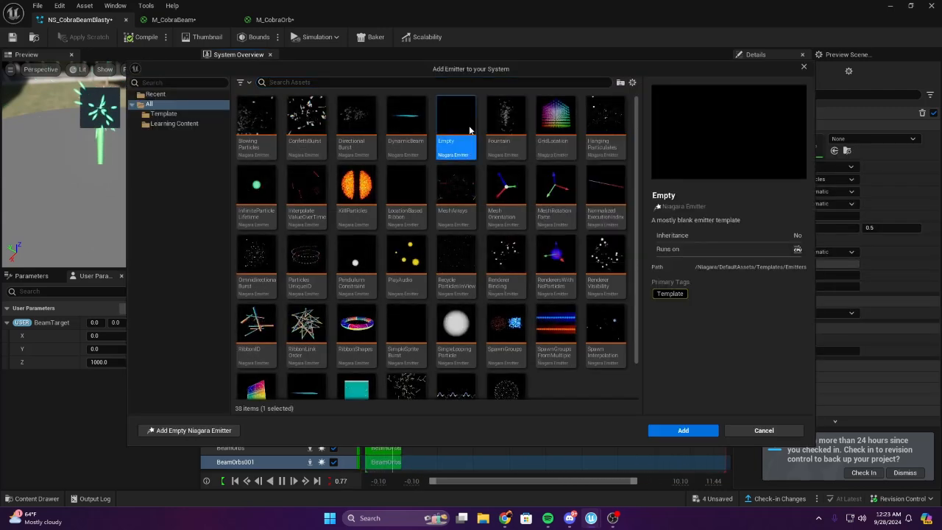
right_click_drag(625, 181, 475, 153)
left_click(448, 166)
scroll(550, 187, "down", 1)
scroll(566, 184, "up", 1)
right_click_drag(581, 176, 592, 200)
left_click(480, 177)
key("Delete")
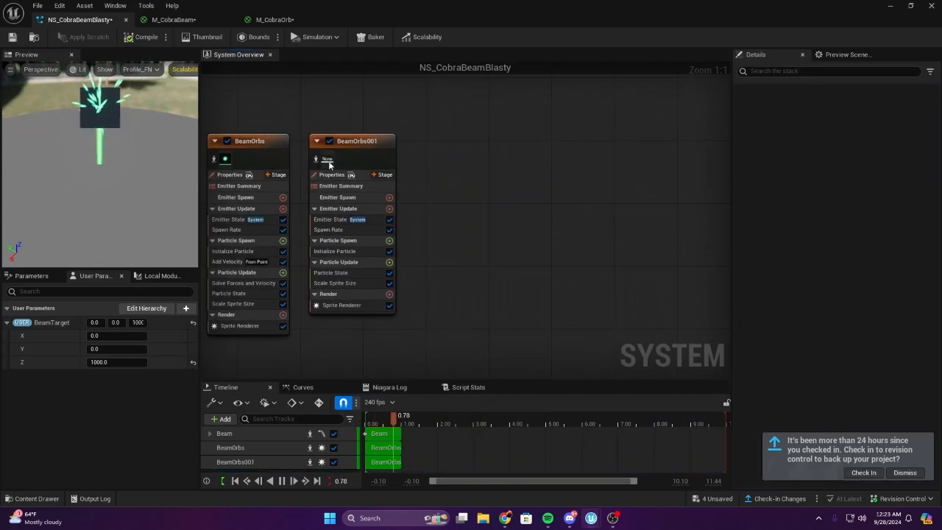
Search again for a default material for the BeamOrbs001 Sprite Renderer using "def"
left_click(342, 304)
left_click(865, 143)
type("def")
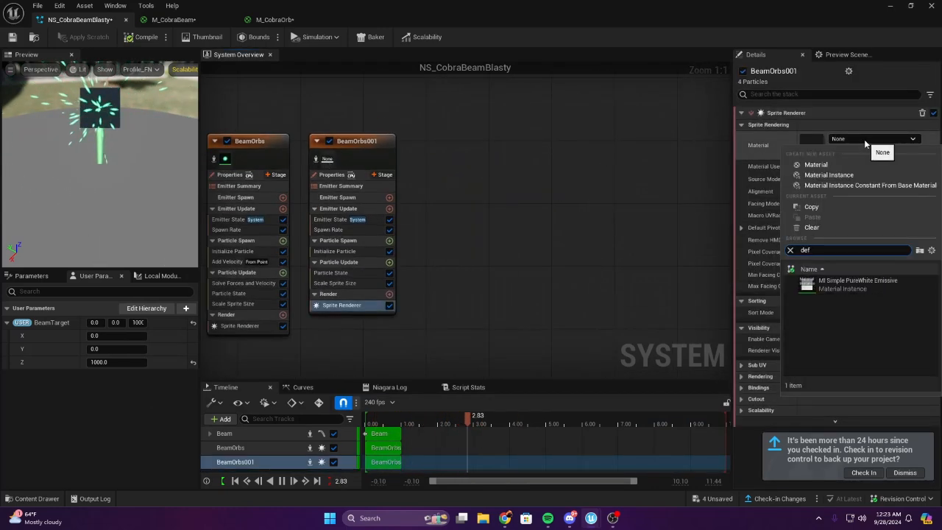
right_click_drag(577, 182, 738, 189)
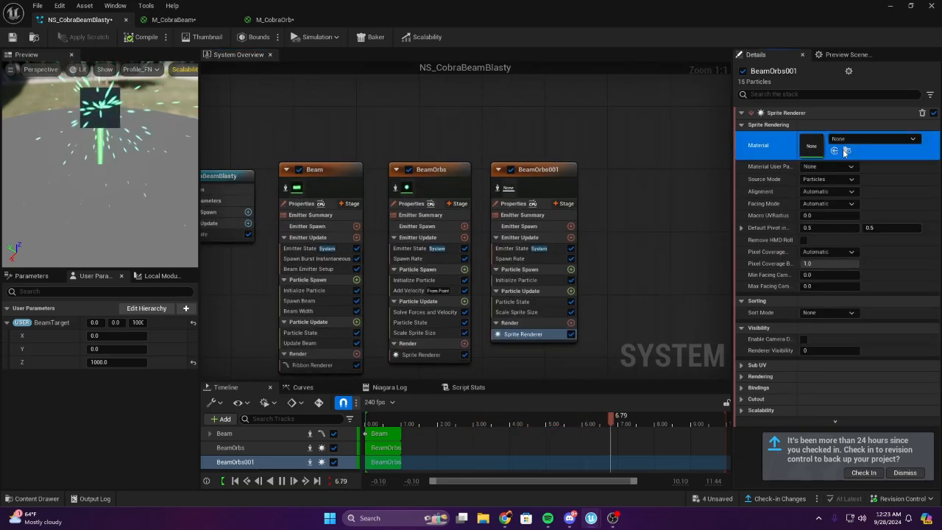
left_click(846, 150)
left_click(872, 138)
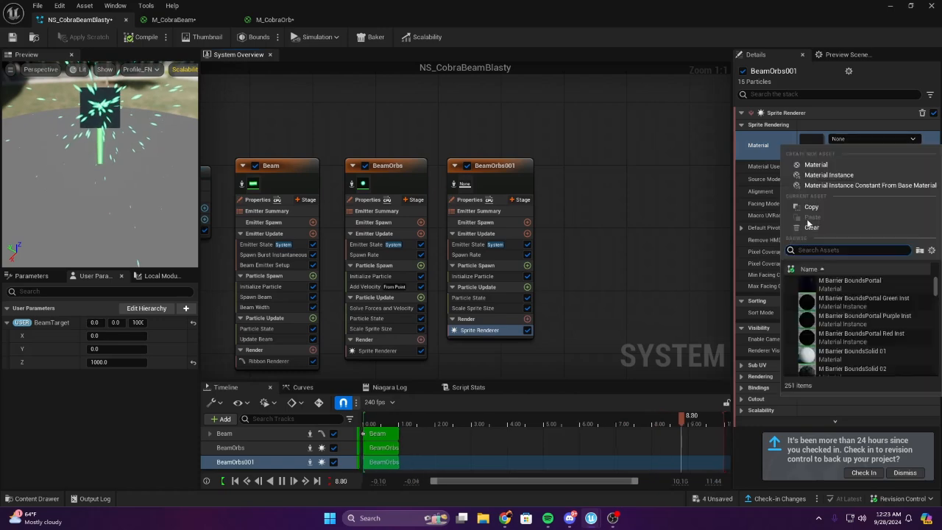
type("defau")
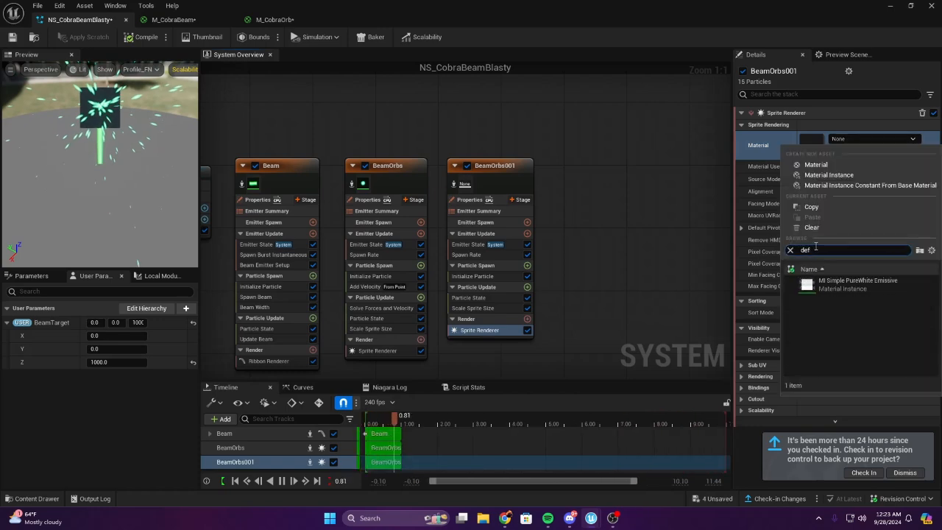
left_click(541, 117)
scroll(575, 176, "down", 2)
scroll(575, 176, "up", 2)
right_click_drag(661, 171, 482, 208)
left_click(354, 213)
right_click_drag(575, 206, 598, 176)
left_click(599, 174)
mouse_move(450, 173)
right_mouse_down()
mouse_move(570, 167)
mouse_move(432, 173)
right_mouse_up()
key("c")
right_click_drag(499, 146, 601, 134)
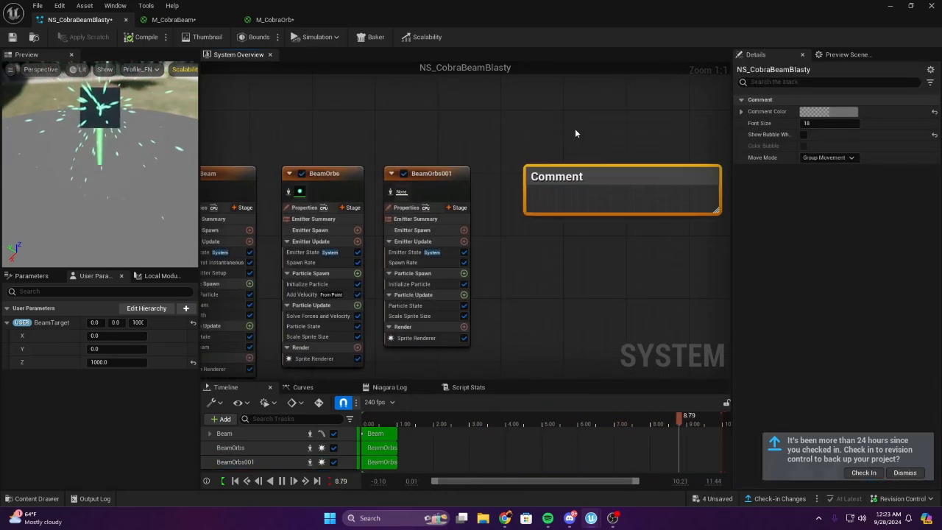
key("Delete")
Replace the BeamOrbs001 emitter with a new Empty emitter placed beside BeamOrbs
right_click_drag(603, 230, 688, 219)
key("e")
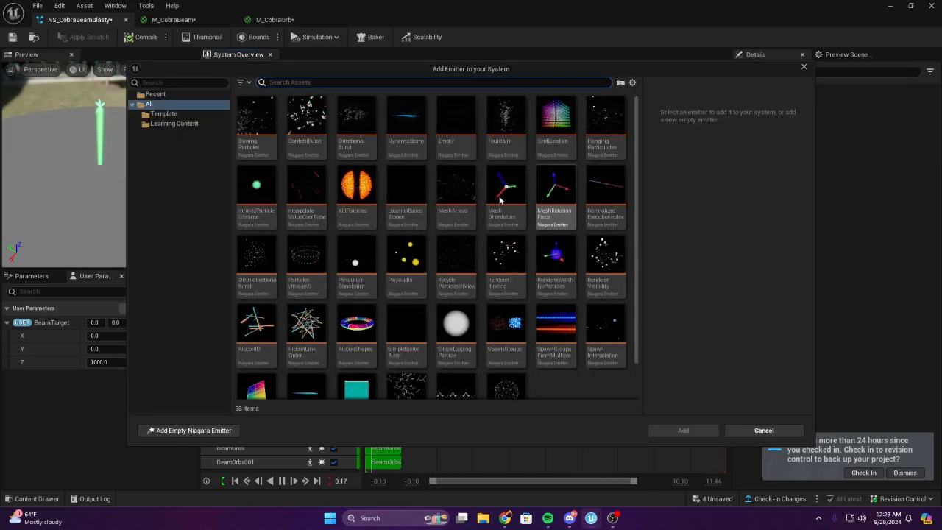
double_click(464, 129)
right_click_drag(471, 121, 520, 128)
left_click(419, 166)
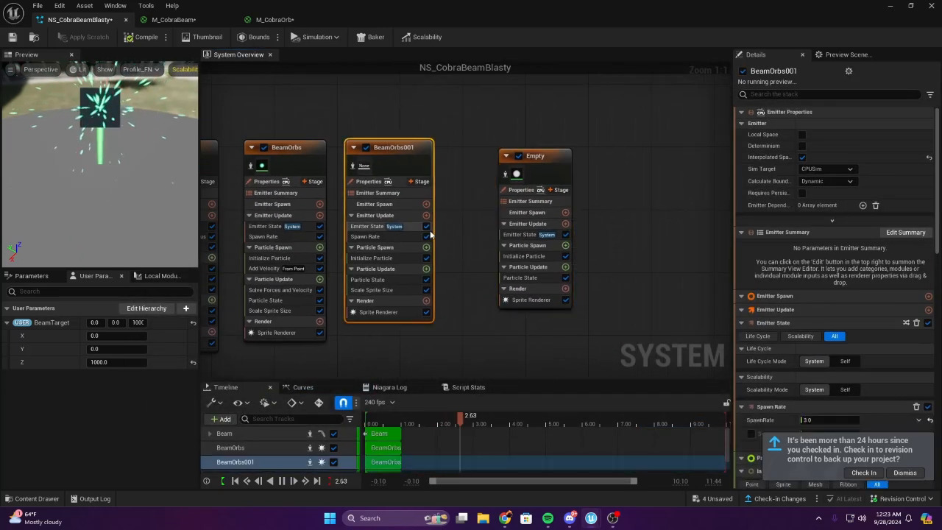
key("Delete")
right_click_drag(478, 207, 623, 183)
left_click_drag(656, 151, 532, 141)
right_click_drag(596, 147, 509, 153)
right_click_drag(589, 221, 653, 199)
Add a Spawn Rate module to the Empty emitter's Emitter Update stage and set its SpawnRate to 3
left_click(568, 175)
type("sapw")
key("BackSpace")
key("BackSpace")
key("BackSpace")
type("a")
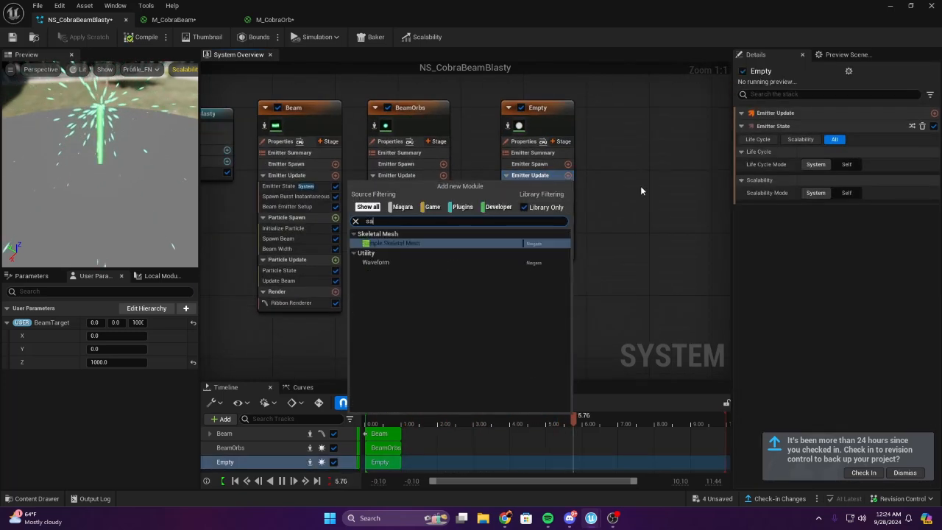
key("BackSpace")
type("pa")
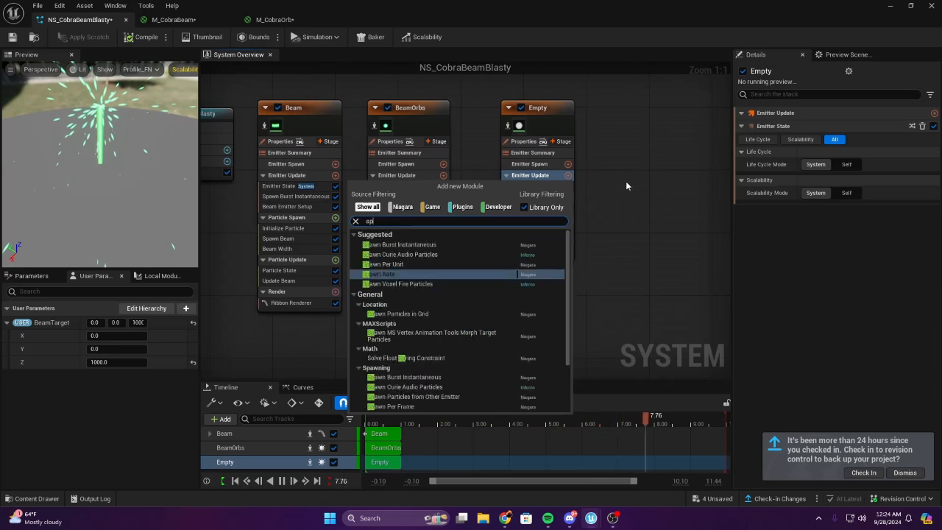
key("Return")
left_click(820, 125)
type("3")
left_click(744, 145)
Copy the Add Velocity module from BeamOrbs into the Empty emitter's Particle Spawn stage
right_click_drag(641, 185, 619, 169)
right_click_drag(445, 246, 499, 237)
left_click(413, 203)
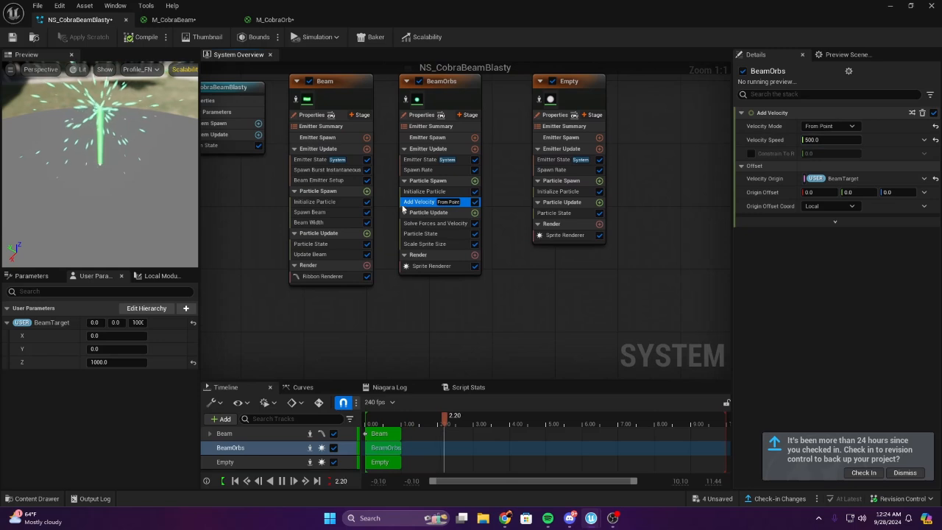
right_click(416, 207)
left_click(469, 337)
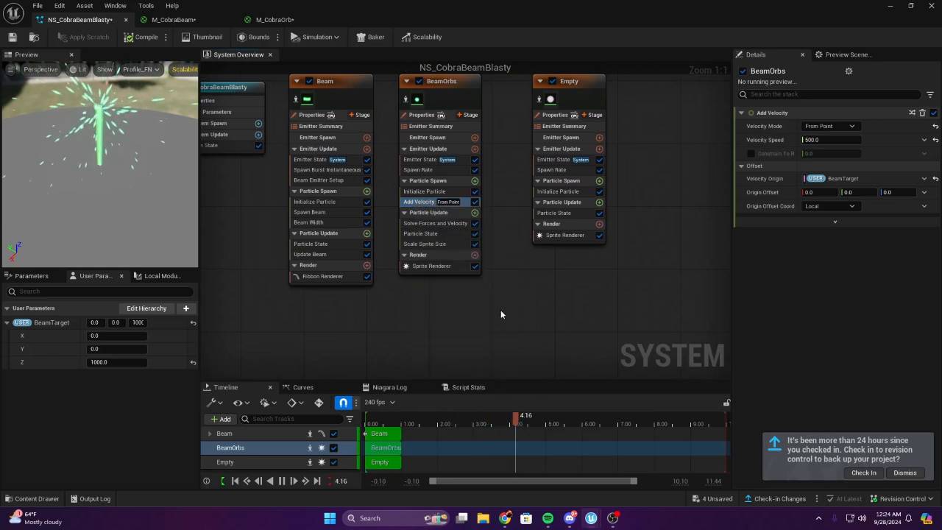
right_click(574, 185)
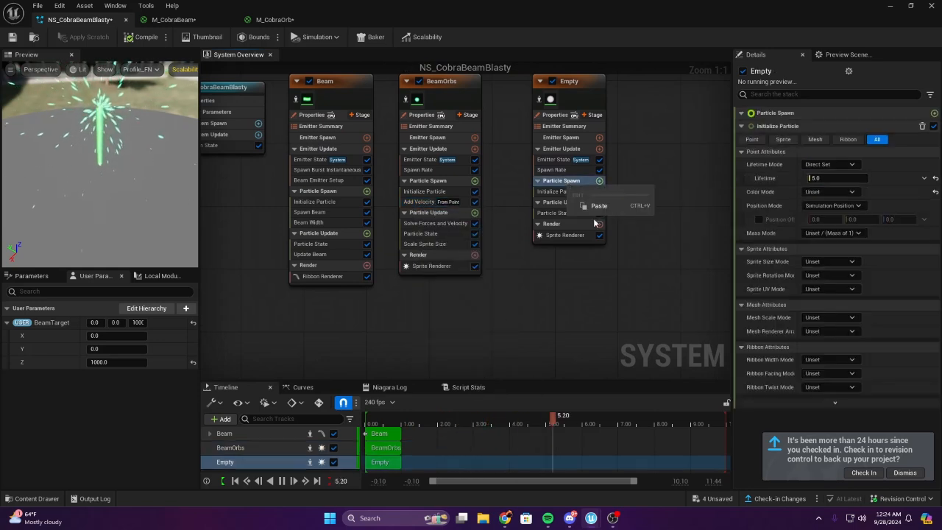
Copy the Solve Forces and Velocity and Scale Sprite Size modules from BeamOrbs into the Empty emitter's Particle Update stage
left_click(437, 224)
left_click(425, 243, "ctrl")
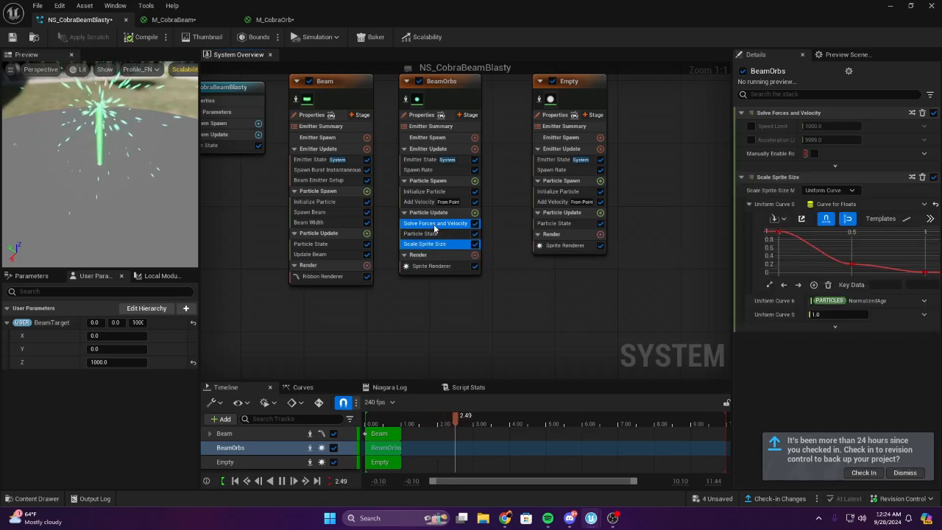
right_click(440, 227)
left_click(478, 358)
right_click(551, 214)
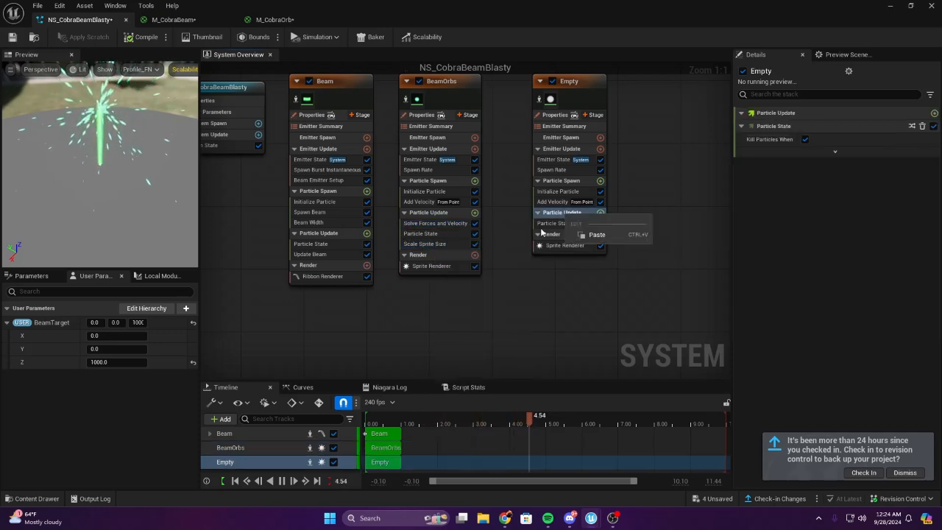
left_click(595, 235)
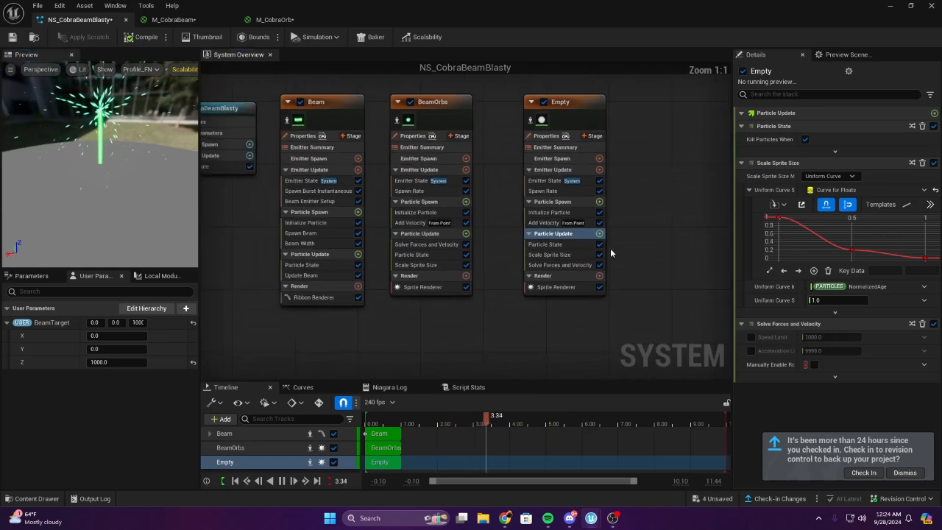
In the Empty emitter's Initialize Particle module, set Sprite Size Mode to Uniform with a Uniform Sprite Size of 200
left_click(552, 287)
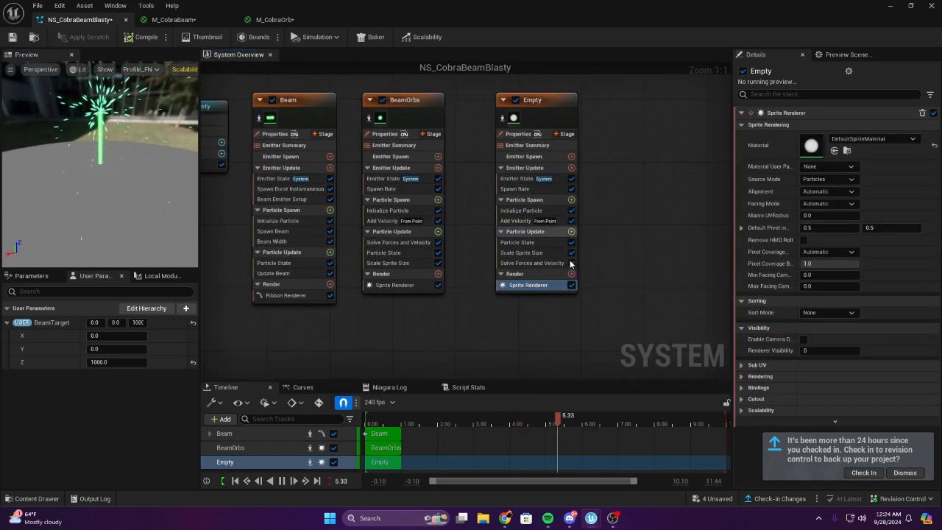
left_click(524, 199)
scroll(836, 235, "down", 2)
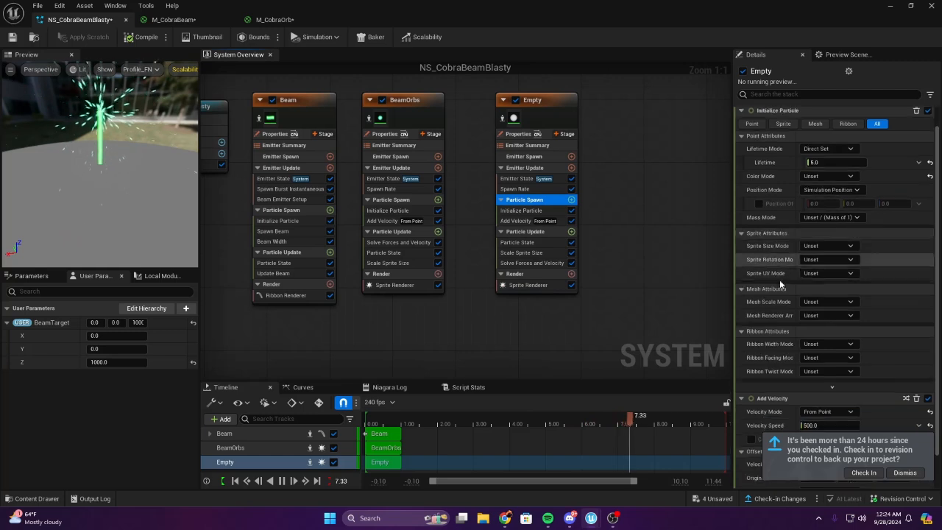
left_click(821, 224)
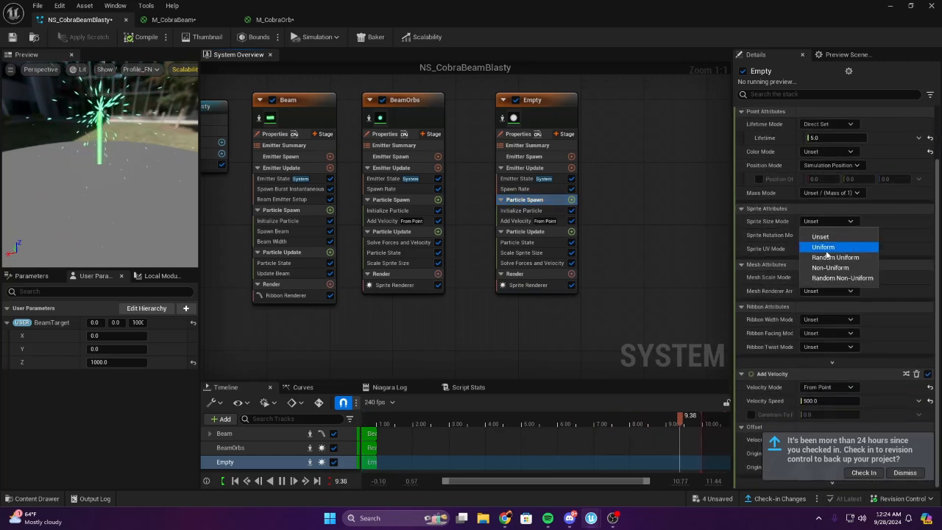
left_click(824, 246)
left_click(818, 224)
left_click(817, 223)
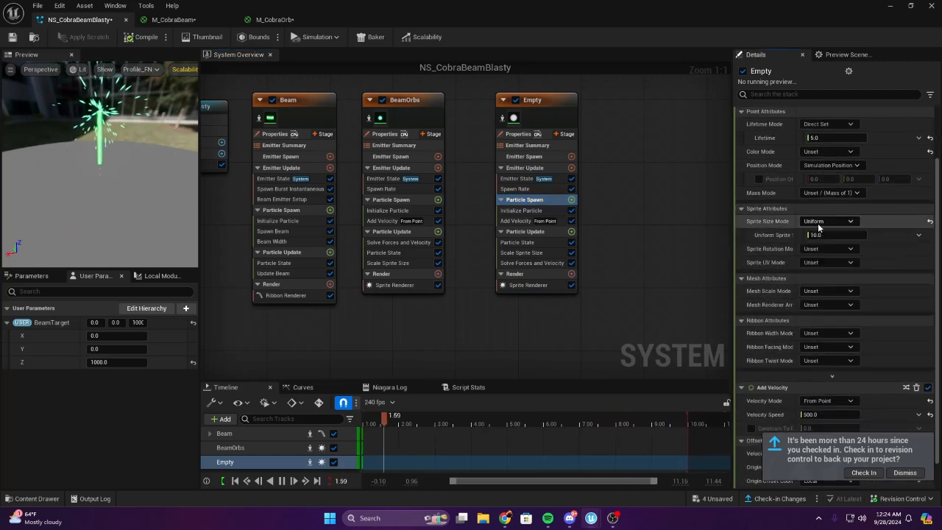
left_click(826, 235)
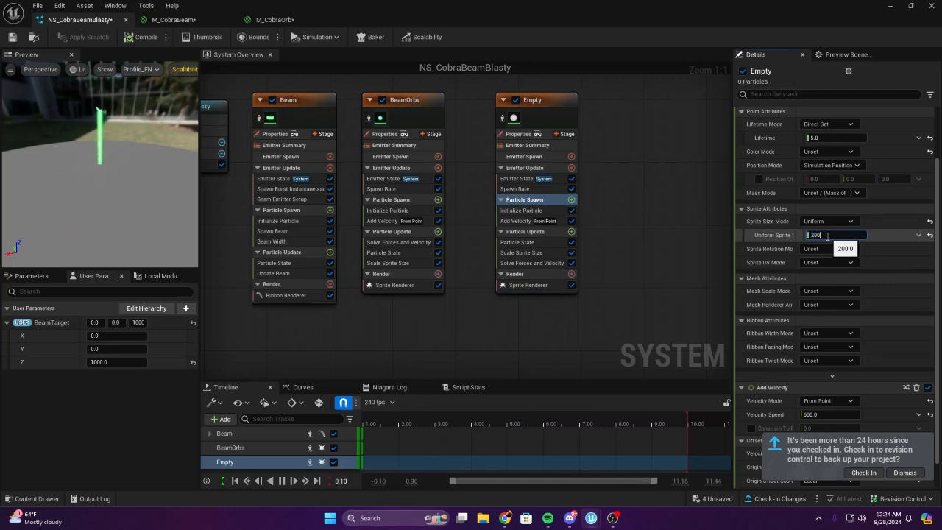
Examine the emitter modules, including the Empty emitter's Spawn Rate and Particle State, and the effect in the preview
right_click_drag(631, 180, 573, 184)
left_click(476, 225)
scroll(565, 240, "down", 1)
right_click_drag(565, 239, 454, 214)
scroll(618, 219, "up", 1)
left_click_drag(93, 167, 113, 174)
scroll(492, 227, "down", 1)
right_click_drag(492, 227, 653, 248)
left_click(517, 213)
scroll(581, 221, "up", 1)
left_click(506, 178)
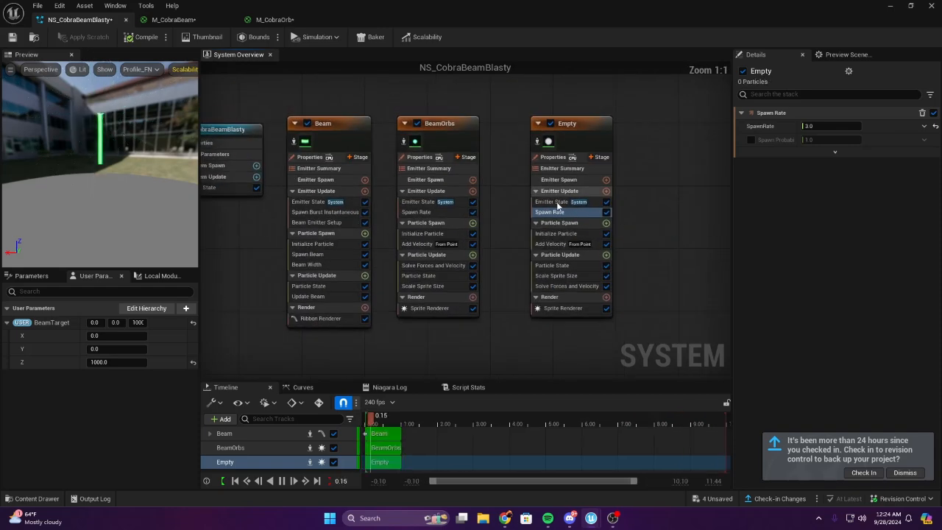
left_click(549, 196)
right_click_drag(560, 254, 602, 213)
left_click(485, 219)
left_click(487, 239)
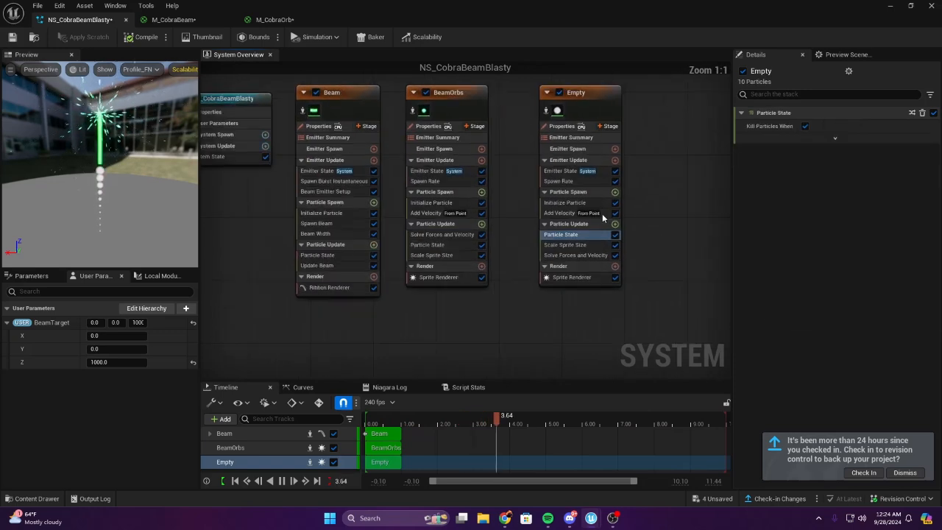
In the Empty emitter's Initialize Particle, set Position Mode to Direct Set, link Position to the BeamTarget parameter, and reset the position offset
left_click(561, 203)
left_click_drag(33, 323, 801, 209)
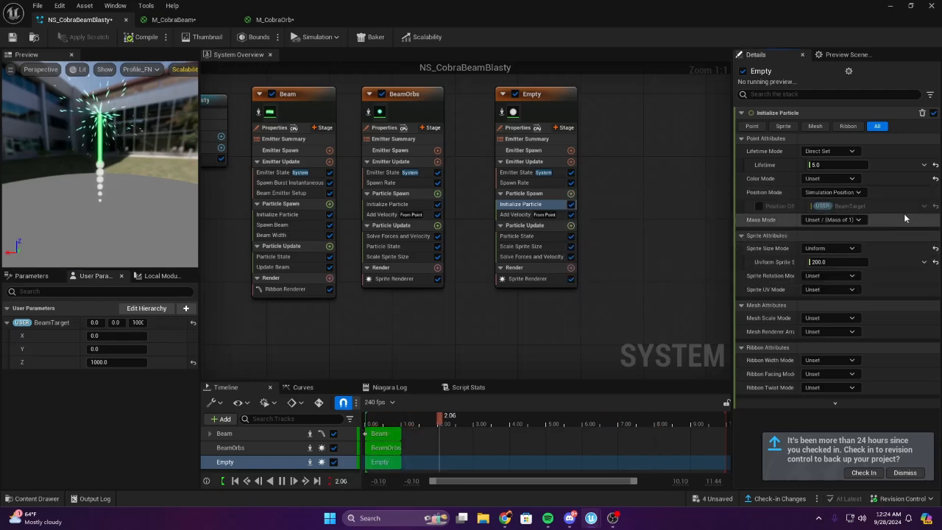
left_click(833, 192)
left_click(827, 218)
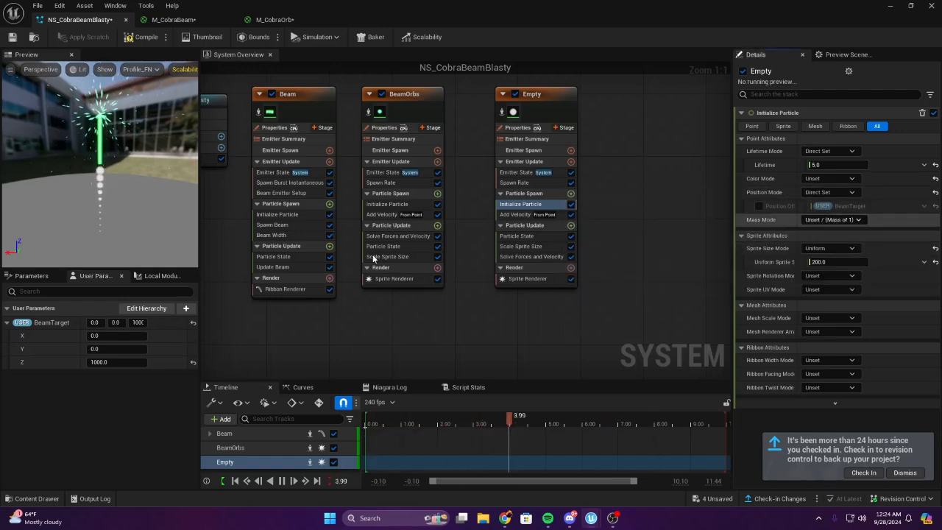
left_click_drag(32, 324, 755, 224)
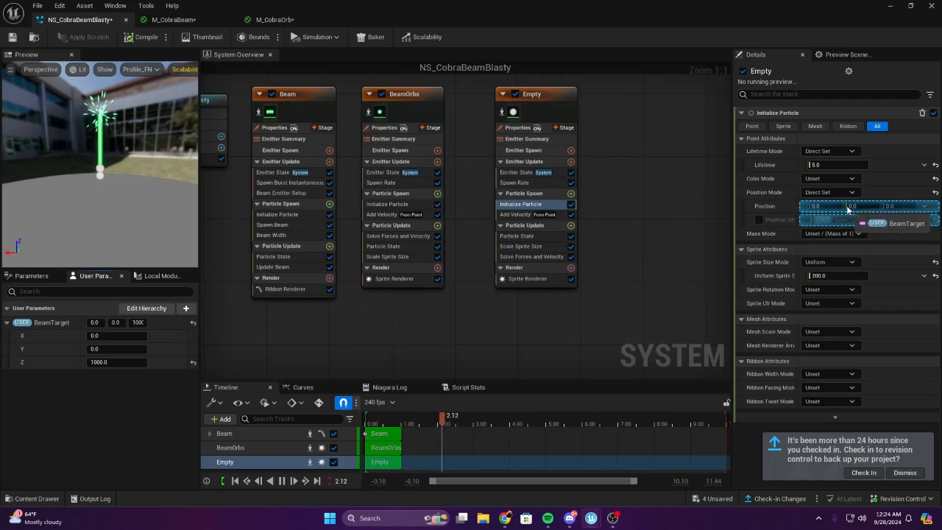
left_click_drag(847, 210, 847, 209)
left_click(924, 219)
left_click(932, 220)
left_click(758, 219)
Examine the Empty emitter's Add Velocity settings and compare its module stack with that of BeamOrbs
right_click_drag(542, 202, 441, 181)
right_click_drag(493, 228, 590, 218)
right_click(540, 205)
right_click_drag(607, 175, 628, 193)
scroll(543, 184, "down", 1)
scroll(543, 184, "up", 1)
left_click(559, 206)
right_click_drag(686, 185, 582, 186)
right_click_drag(677, 238, 801, 299)
right_click_drag(481, 267, 519, 253)
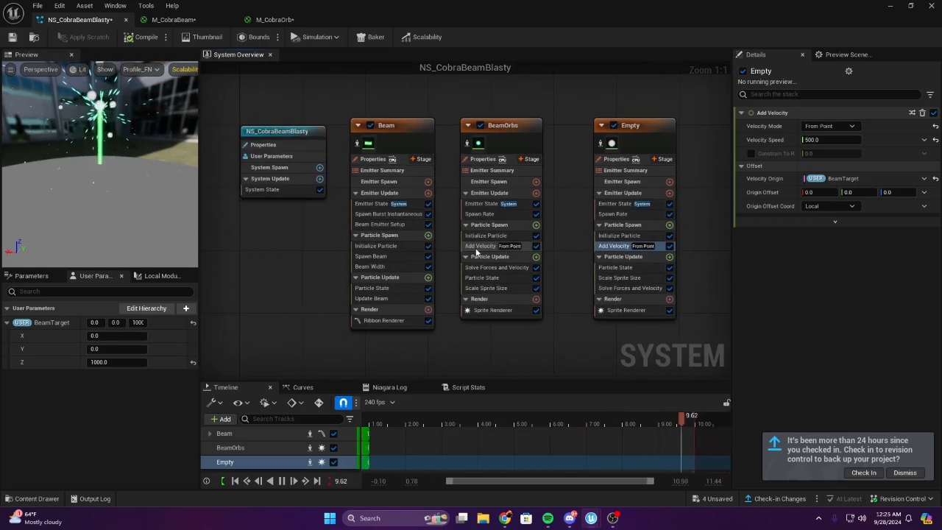
Delete the Add Velocity and Solve Forces and Velocity modules from the Empty emitter
left_click(610, 247)
right_click_drag(611, 247, 563, 217)
right_click(558, 221)
left_click(598, 371)
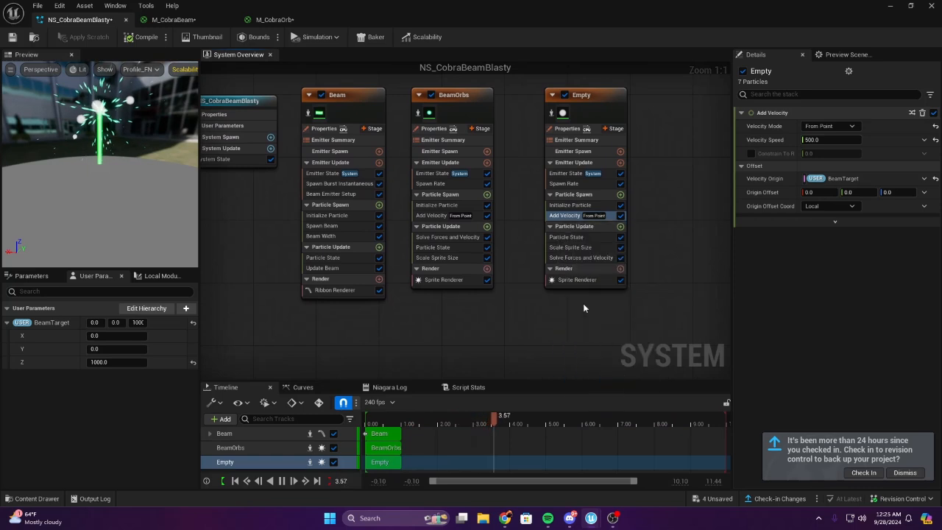
right_click_drag(679, 278, 597, 270)
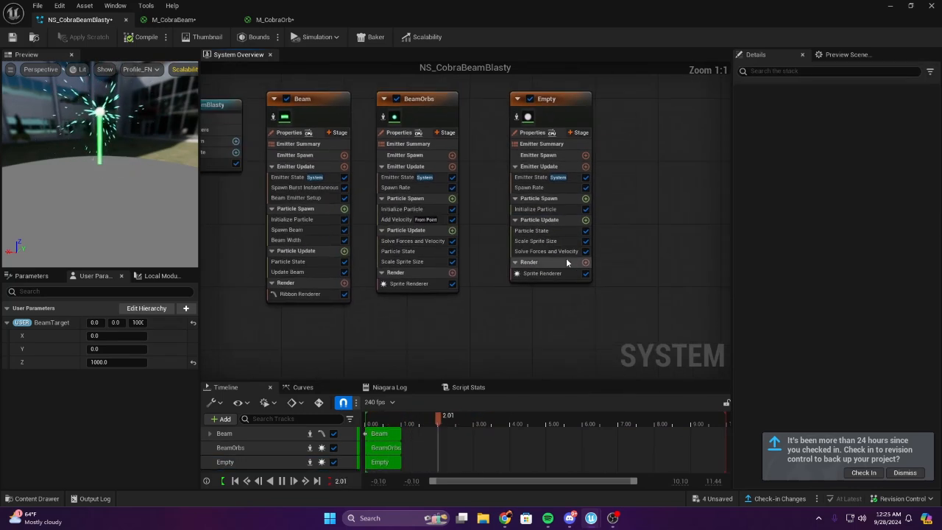
right_click(562, 252)
left_click(602, 407)
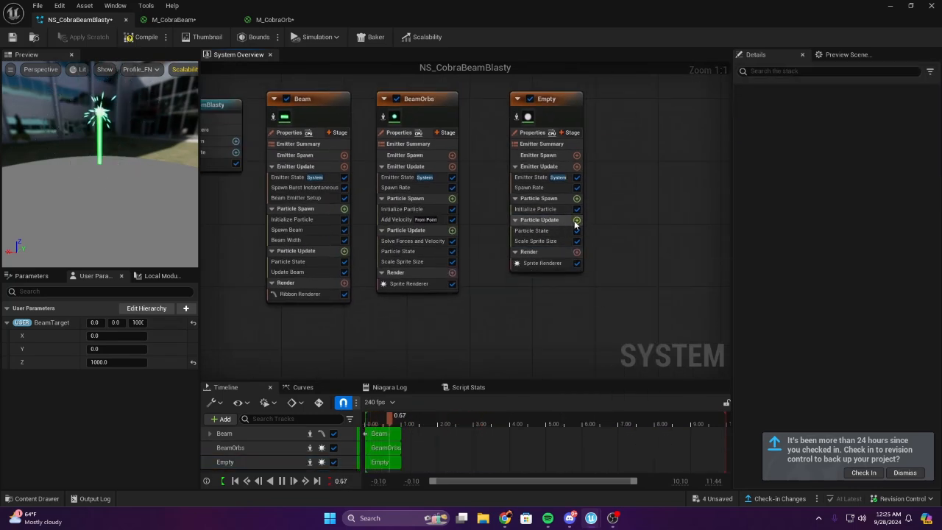
Add a Color module to the Empty emitter's Particle Update stage and set it to dark green, hex sRGB 006520FF
left_click(576, 221)
type("color")
key("Return")
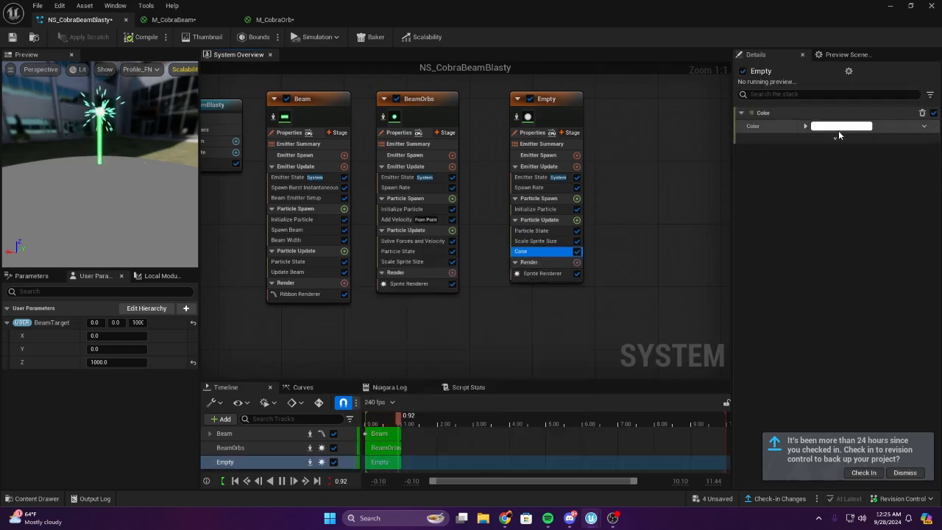
left_click(838, 129)
left_click_drag(694, 217, 654, 243)
left_click_drag(761, 222, 762, 248)
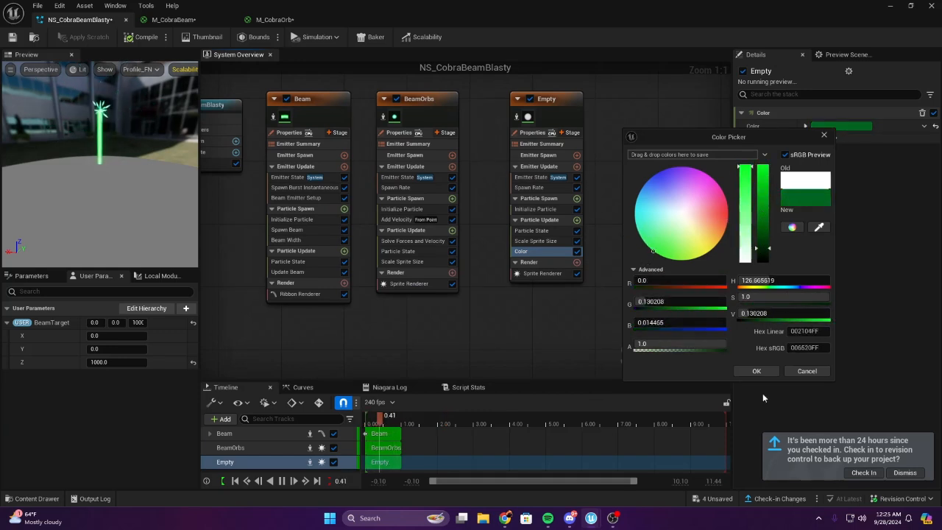
left_click(759, 368)
Set the Empty emitter's Uniform Sprite Size to 500
right_click_drag(670, 298, 566, 271)
left_click_drag(40, 108, 515, 201)
left_click(441, 193)
left_click(438, 171)
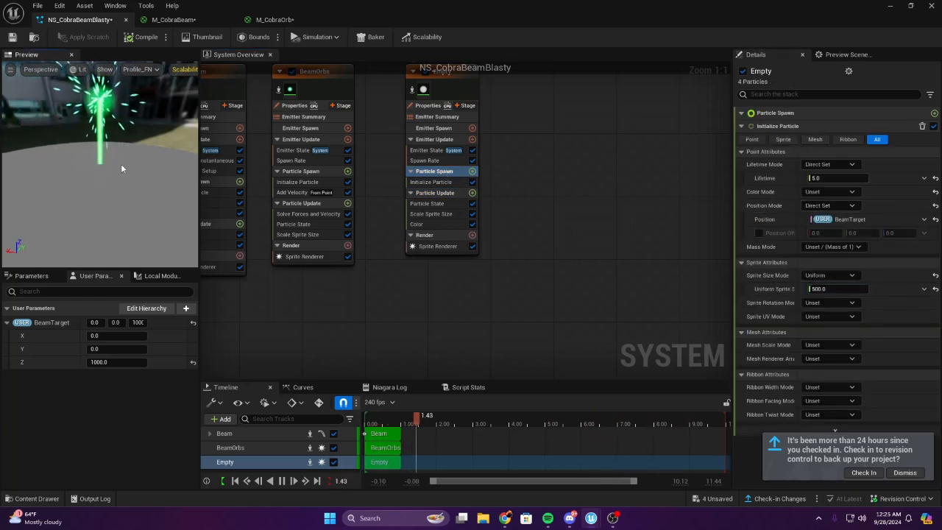
Inspect the beam and its impact glow in the NiagaraTutorial level, then reopen the NS_CobraBeamBlasty system
left_click(890, 6)
scroll(574, 152, "up", 5)
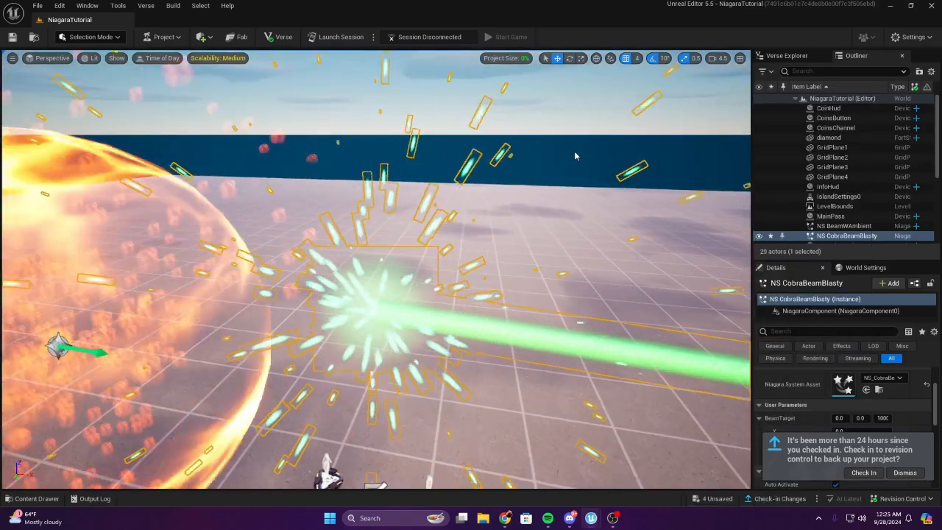
left_click(574, 151)
scroll(574, 151, "down", 3)
key("s")
right_click_drag(403, 280, 589, 279)
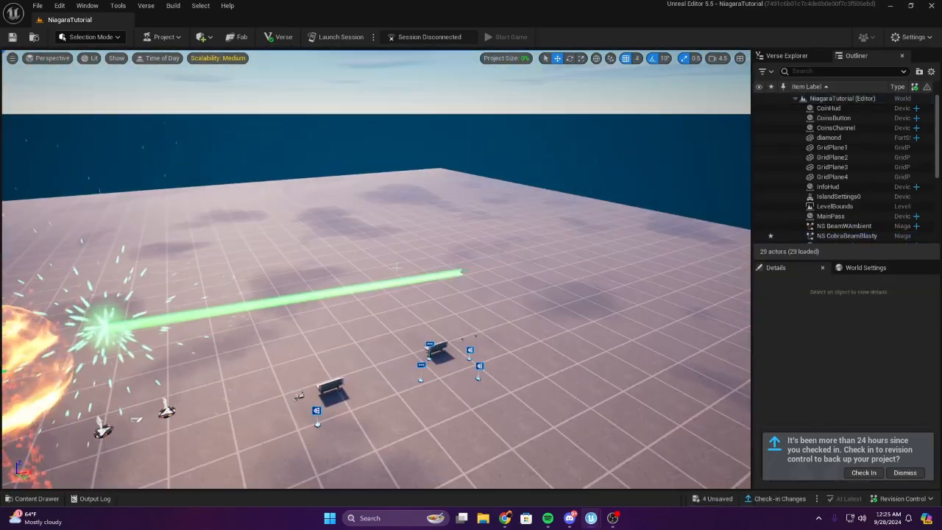
left_click(404, 279)
scroll(846, 408, "down", 2)
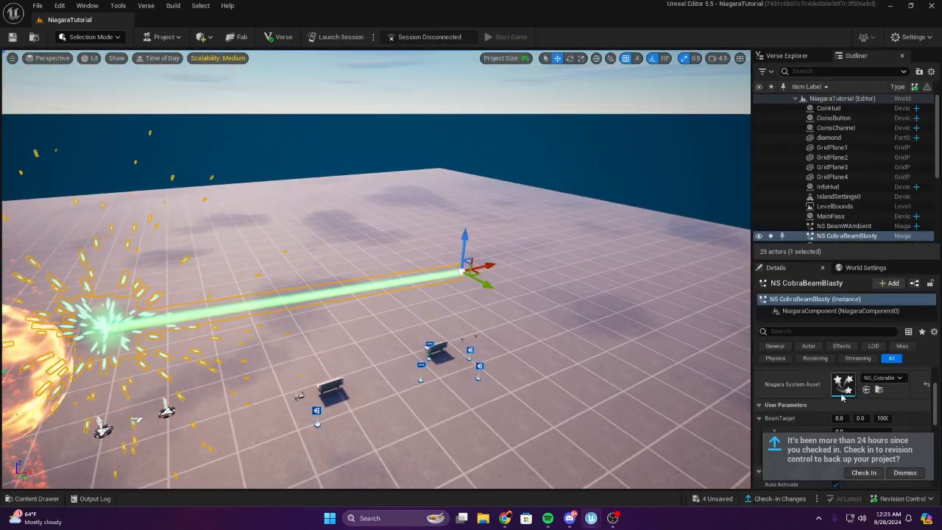
double_click(841, 385)
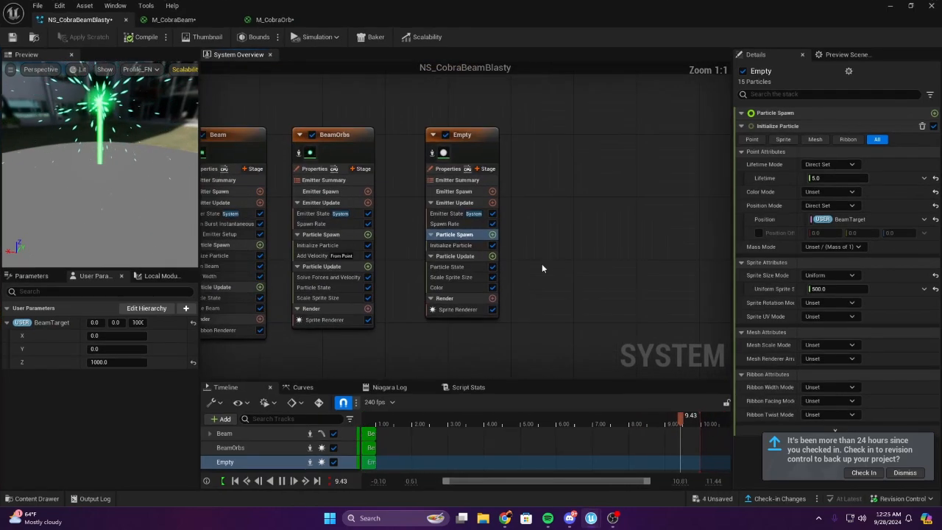
In the Beam emitter's Ribbon Renderer, set the UV0 leading and trailing edge modes to Smooth Transition
left_click(346, 318)
right_click_drag(482, 335, 651, 273)
scroll(515, 317, "down", 1)
scroll(647, 274, "up", 1)
left_click(742, 201)
left_click(743, 190)
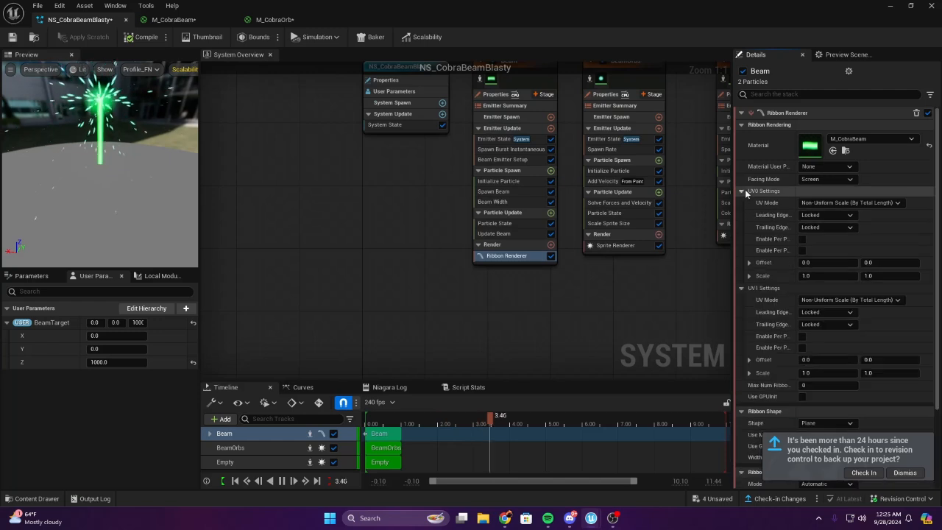
left_click(809, 215)
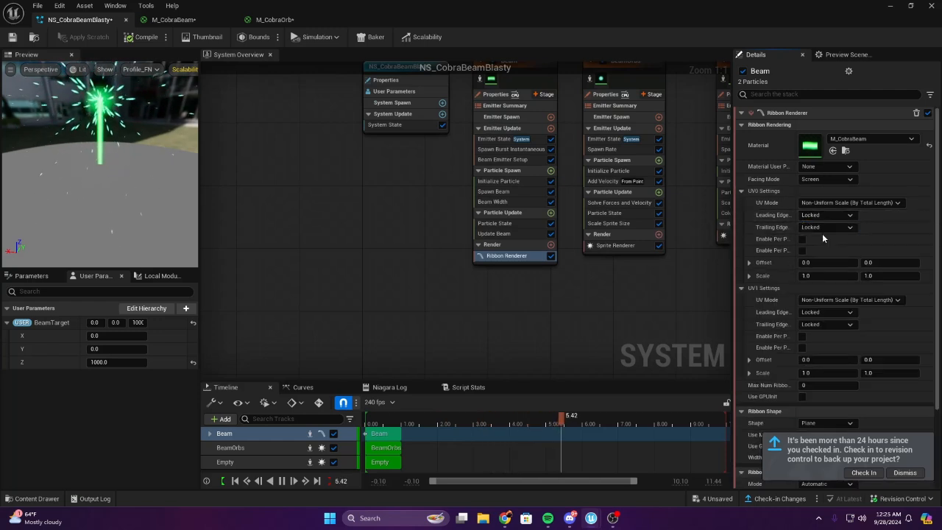
left_click(823, 224)
left_click(822, 237)
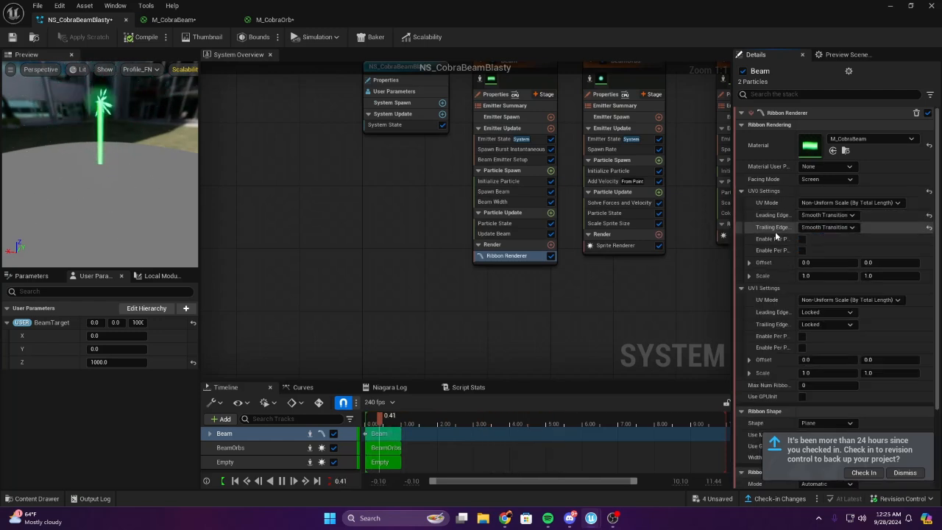
Set the Ribbon Renderer's UV1 leading and trailing edge modes to Smooth Transition and save the system
left_click(825, 313)
left_click(824, 321)
left_click(815, 324)
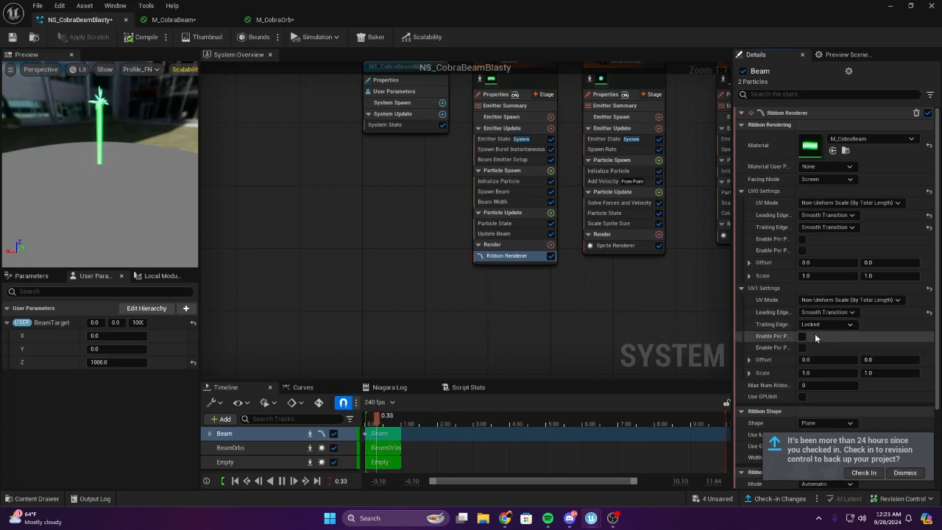
left_click(815, 334)
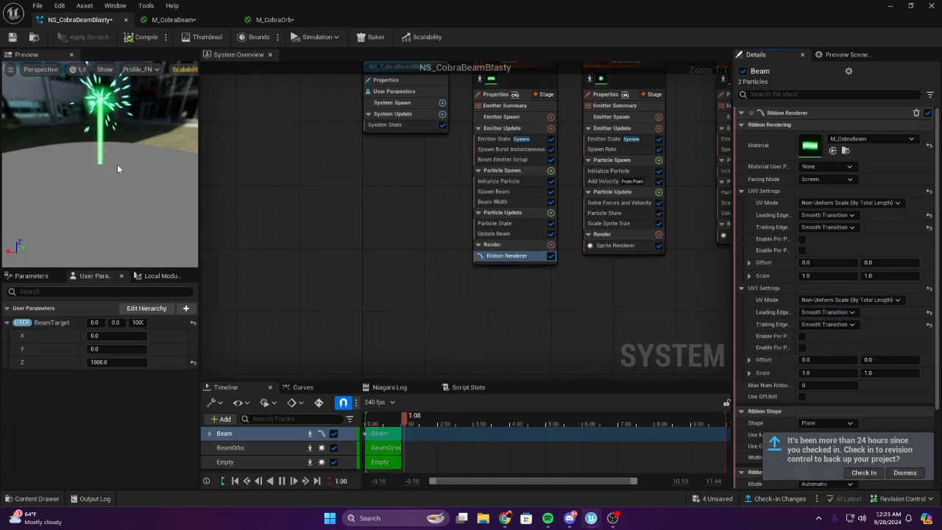
scroll(323, 217, "down", 1)
left_click(13, 38)
View the saved effect in the level from several distances and angles, then return to the NS_CobraBeamBlasty system
left_click(888, 7)
right_click_drag(470, 264, 412, 309)
right_click_drag(375, 269, 375, 294)
key("w")
scroll(375, 269, "down", 3)
key("s")
scroll(382, 258, "up", 3)
key("s")
key("w")
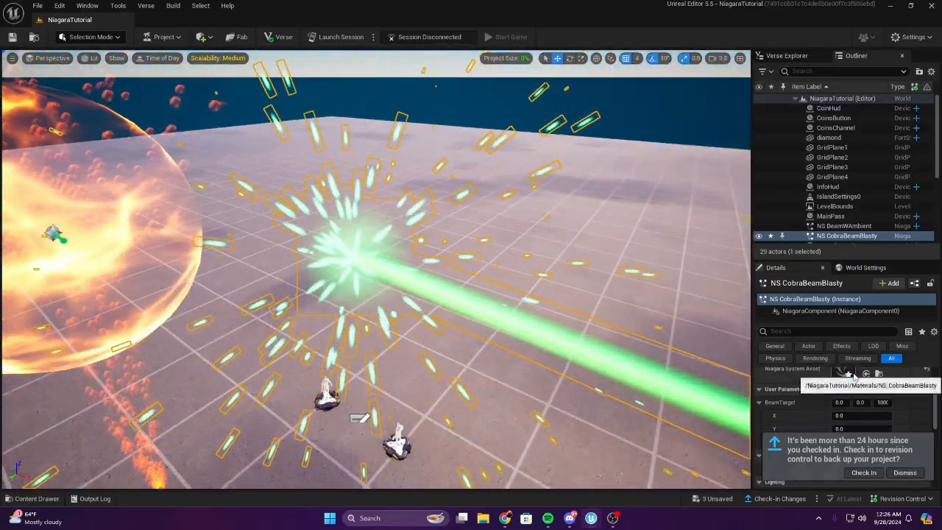
double_click(843, 383)
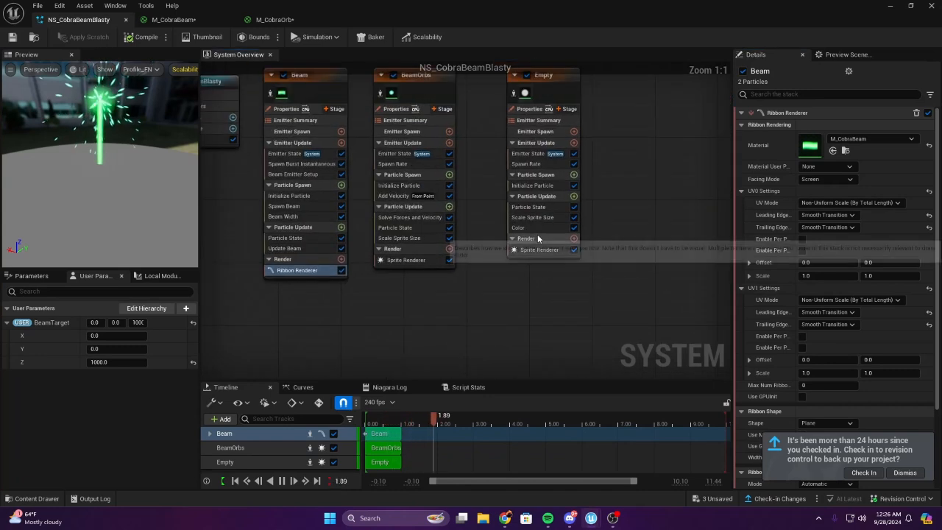
Brighten the Empty emitter's Color module to a vivid green
left_click(535, 228)
left_click(837, 126)
left_click(757, 177)
left_click(748, 369)
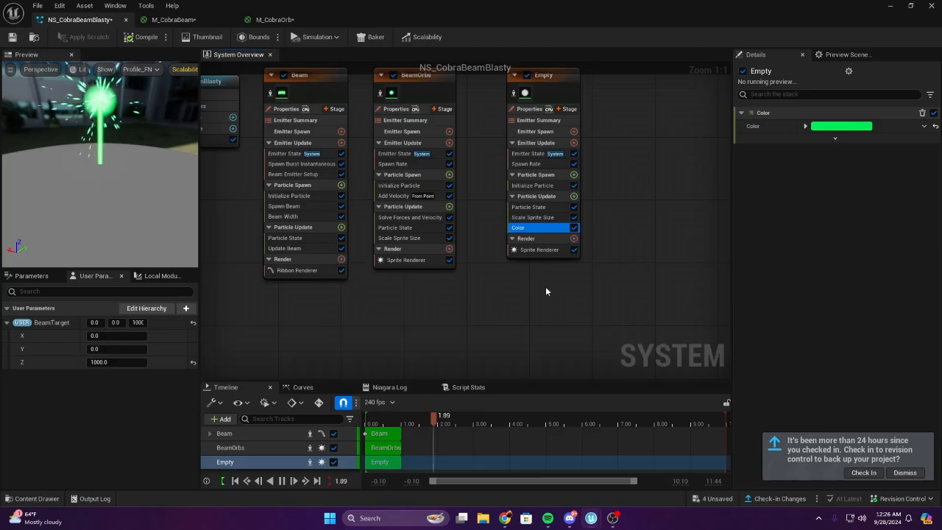
right_click_drag(650, 255, 631, 241)
Check the brighter impact glow at the beam's end in the level viewport
left_click(889, 6)
scroll(375, 269, "up", 4)
scroll(375, 269, "down", 4)
scroll(838, 394, "down", 1)
scroll(840, 391, "up", 1)
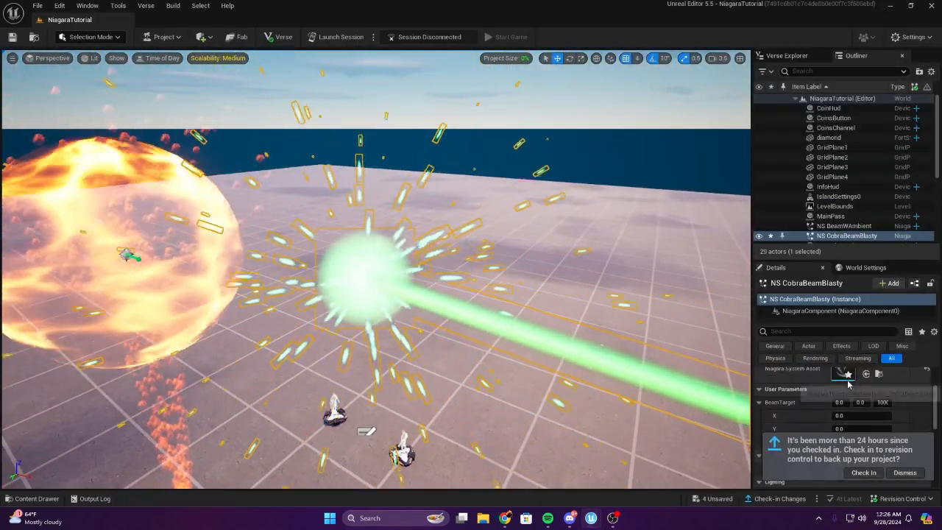
Reopen the NS_CobraBeamBlasty system and set the Empty emitter's Uniform Sprite Size to 300
double_click(840, 375)
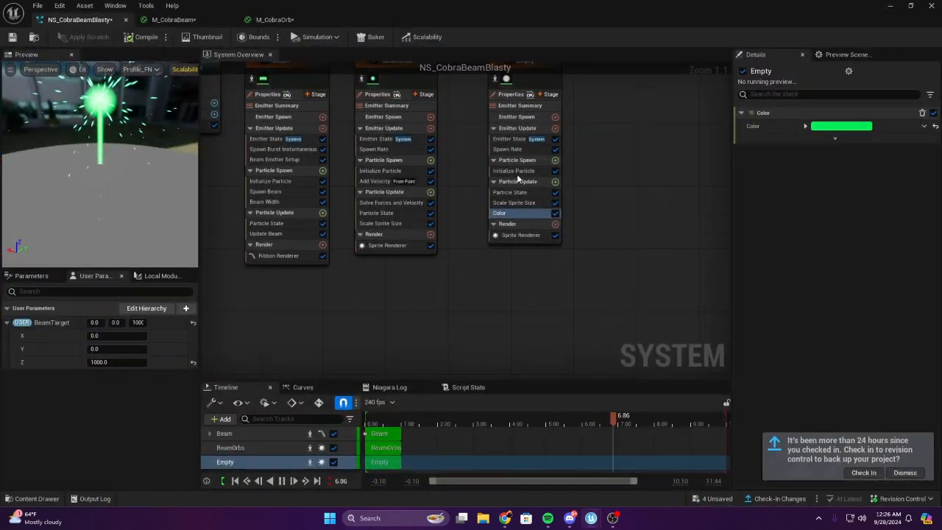
left_click(530, 225)
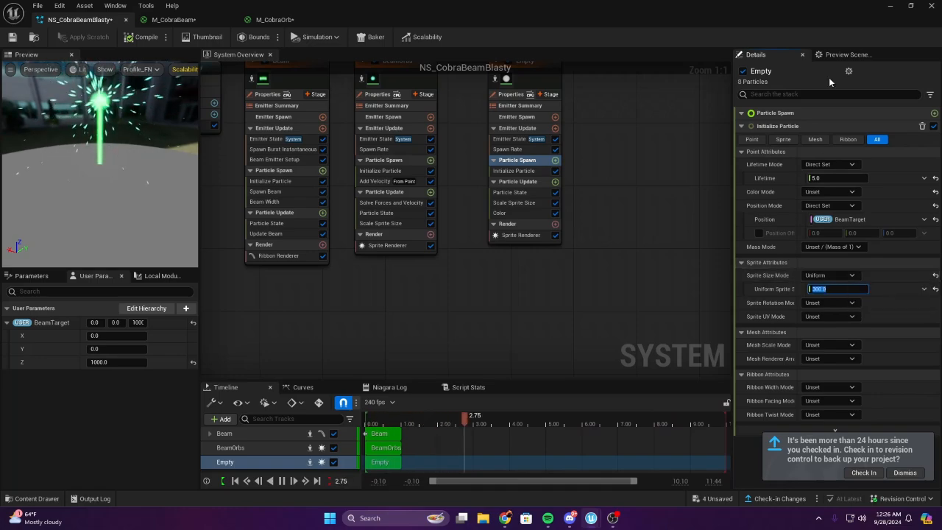
Check the enlarged impact glow in the level, then return to the NS_CobraBeamBlasty system
left_click(890, 5)
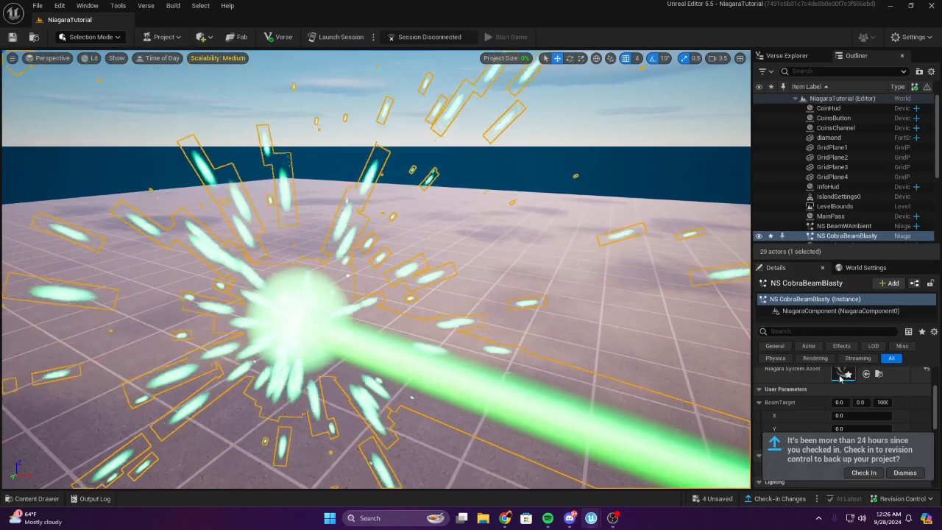
right_click_drag(653, 290, 441, 301)
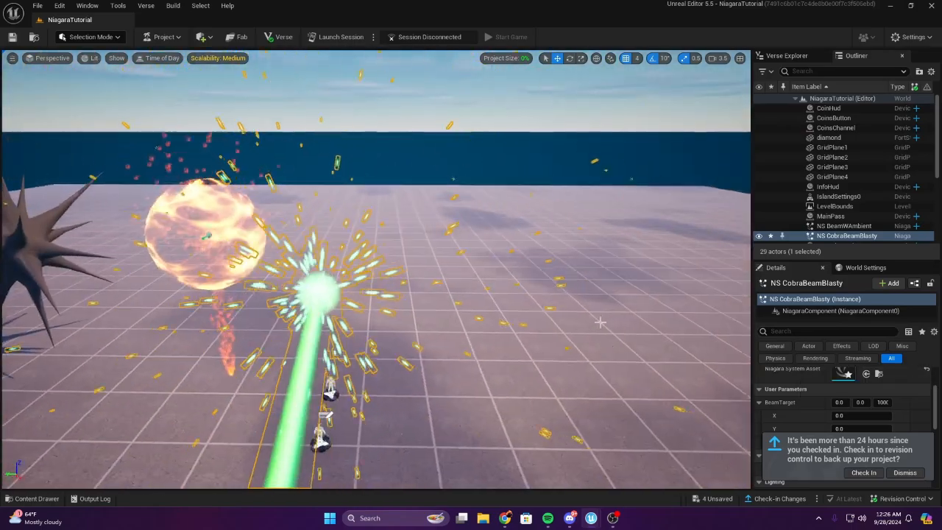
double_click(837, 374)
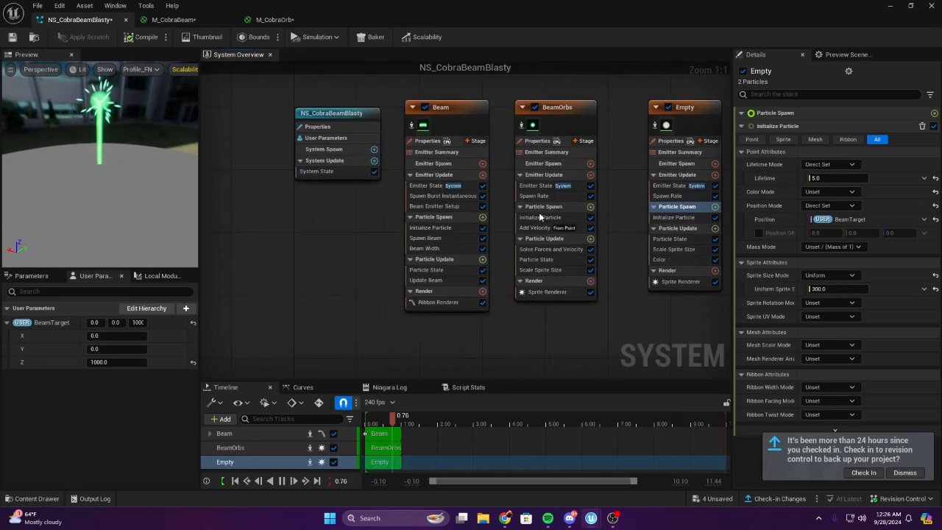
Set the Velocity Speed of the BeamOrbs emitter's Add Velocity module to 800 and inspect the burst in the preview
right_click_drag(543, 258, 472, 272)
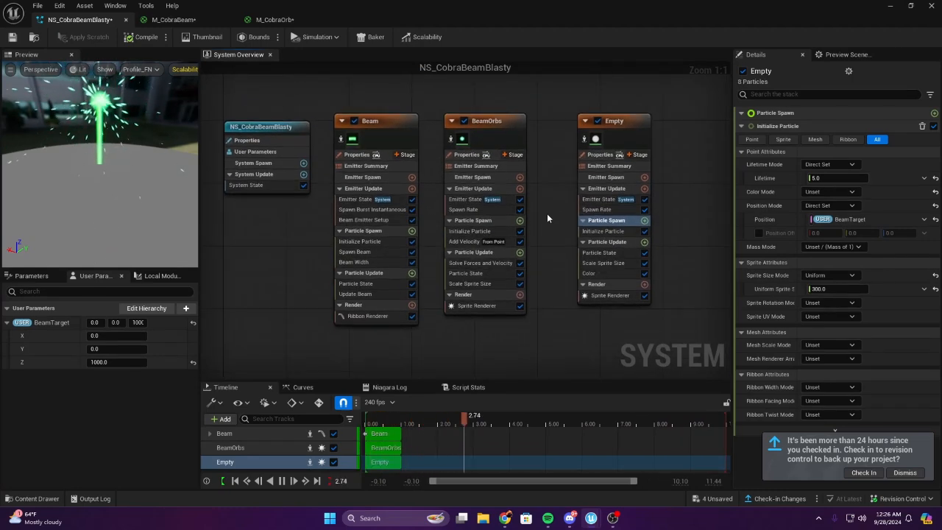
left_click(465, 241)
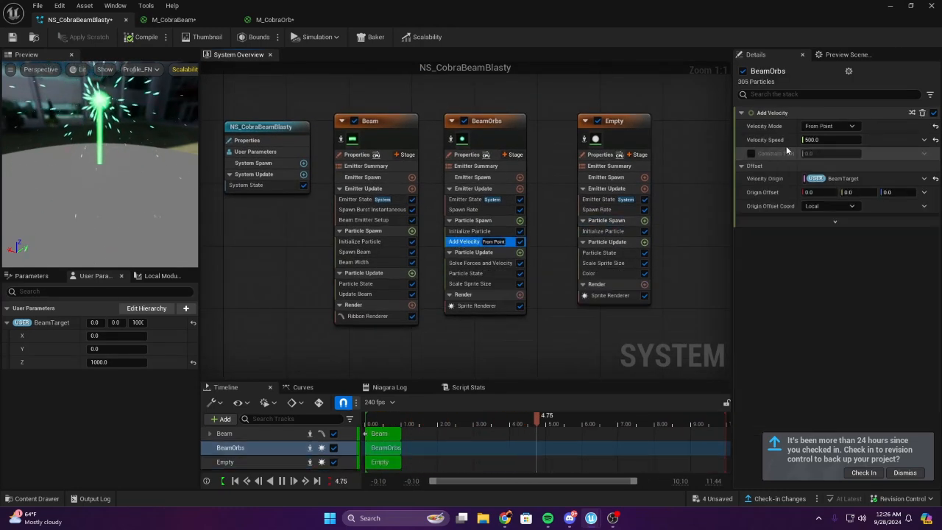
left_click(809, 140)
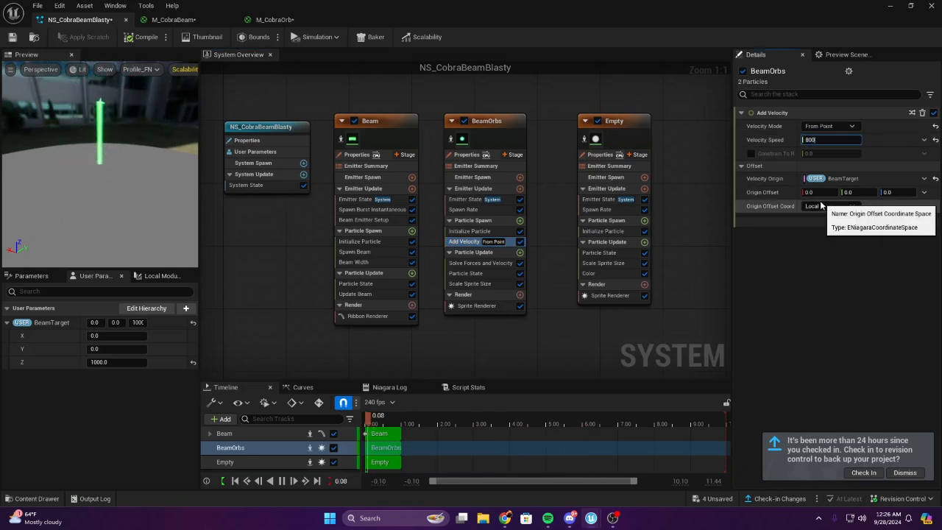
left_click_drag(100, 170, 147, 184)
Set the BeamOrbs emitter's SpawnRate to 85 and inspect the burst in the preview
left_click(463, 209)
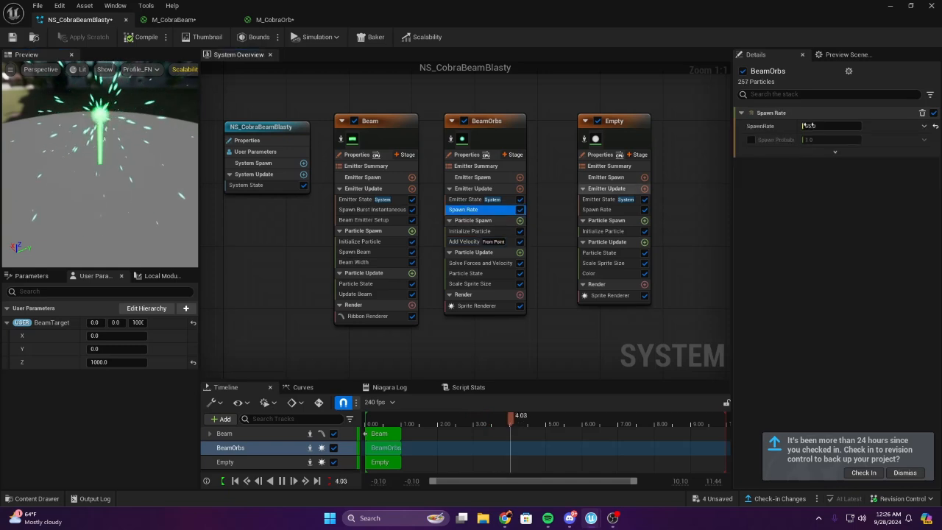
left_click(829, 127)
type("85")
key("Return")
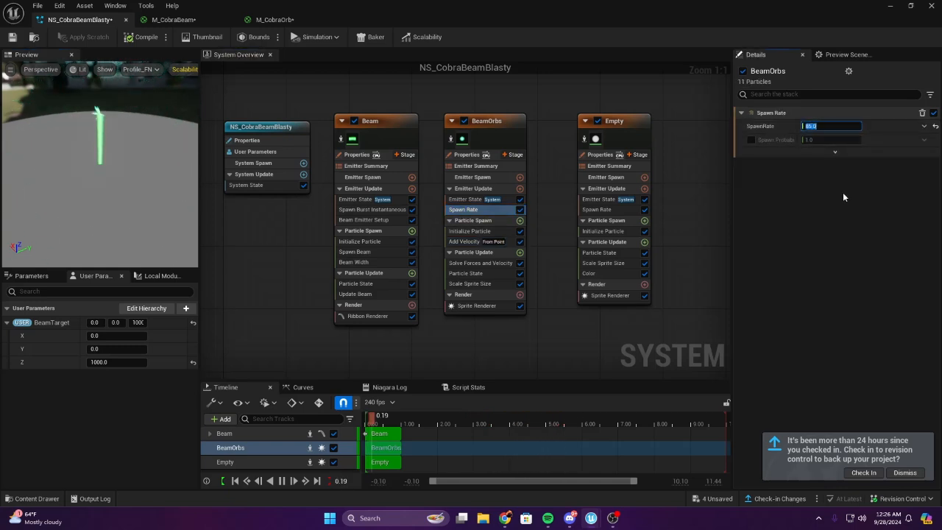
left_click_drag(141, 144, 159, 137)
left_click_drag(111, 167, 173, 184)
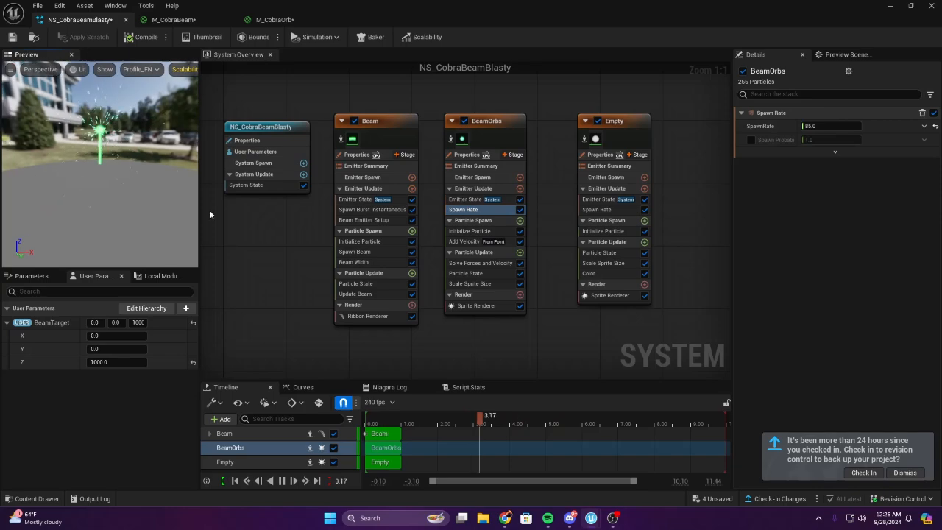
Check the burst in the level, then add a Collision module to the BeamOrbs emitter's Particle Update stage
left_click(891, 6)
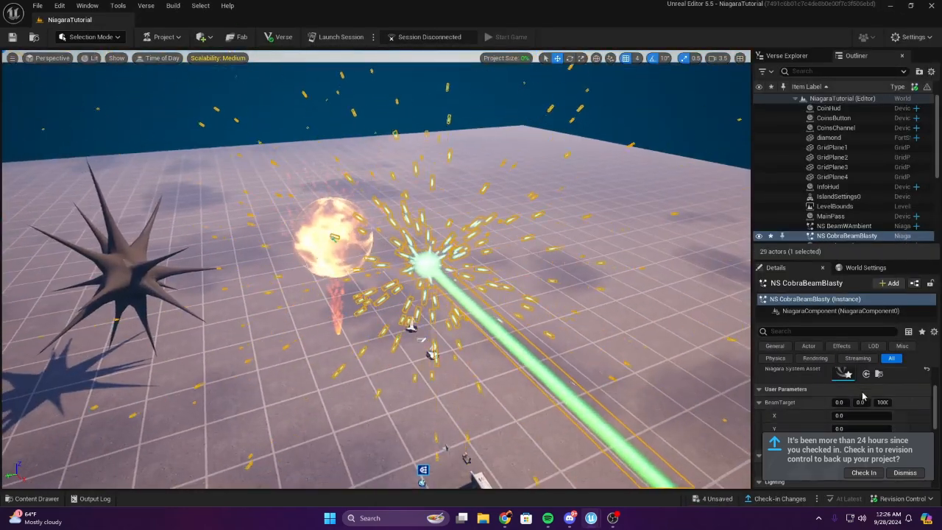
double_click(845, 372)
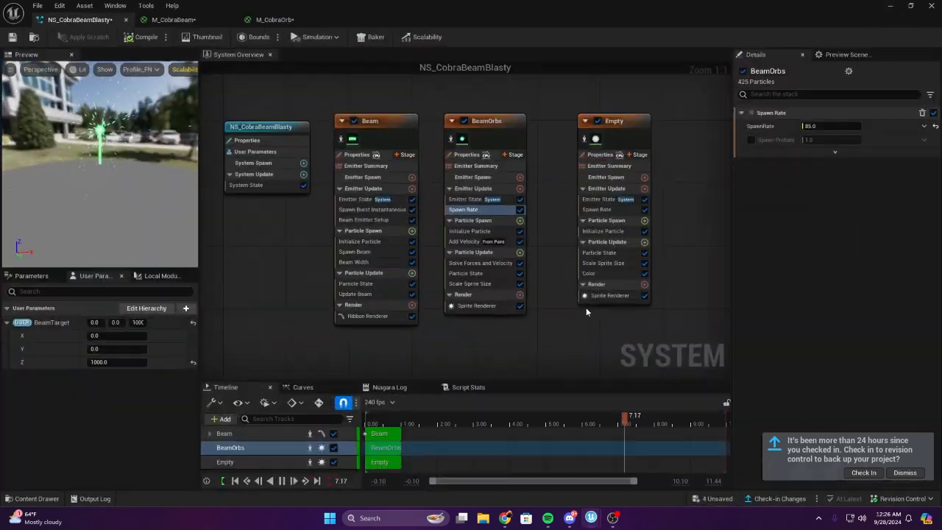
left_click(516, 242)
type("coll")
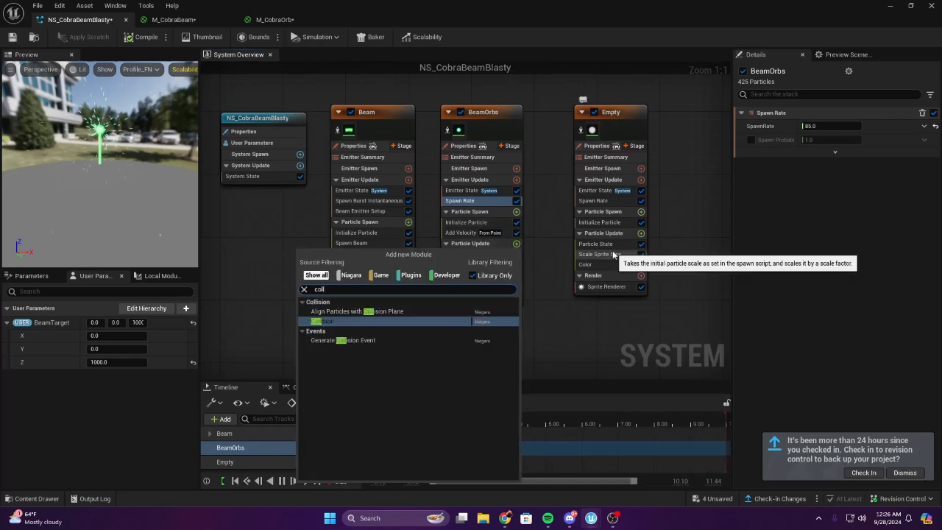
key("Return")
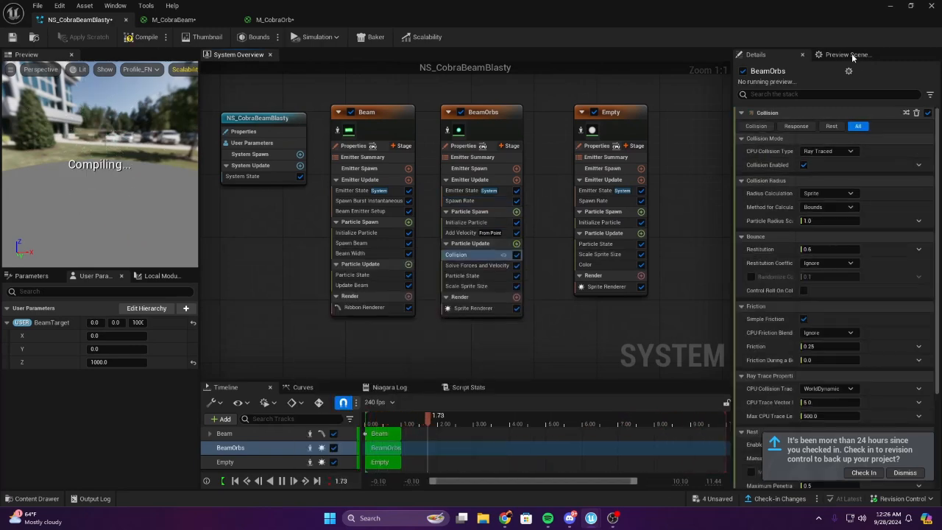
Examine the colliding beam particles in the level from several angles and distances
left_click(886, 7)
right_click_drag(424, 263, 589, 199)
key("w")
key("s")
left_click(637, 105)
key("w")
key("w")
right_click_drag(515, 236, 461, 165)
key("s")
key("d")
key("w")
key("s")
left_click(434, 233)
right_click_drag(434, 233, 371, 299)
key("s")
right_click_drag(534, 274, 468, 198)
key("w")
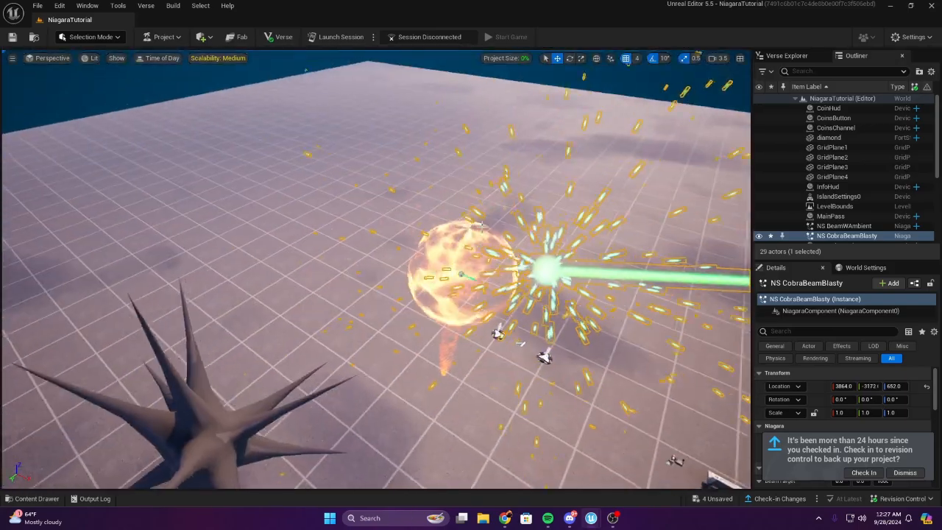
Select the spiked ShockwaveStuff ImpactMesh and move it to a new spot in the level
left_click(469, 264)
right_click_drag(470, 264, 485, 298)
key("d")
key("s")
left_click(303, 390)
left_click_drag(332, 375, 166, 306)
right_click_drag(166, 305, 136, 309)
key("w")
Dismiss the check-in reminder and copy the spiked mesh's Location into the BeamTarget parameter of the placed NS CobraBeamBlasty
left_click(904, 473)
right_click_drag(551, 307, 662, 353)
key("a")
right_click(814, 388)
left_click(834, 408)
right_click_drag(492, 249, 243, 191)
left_click(496, 246)
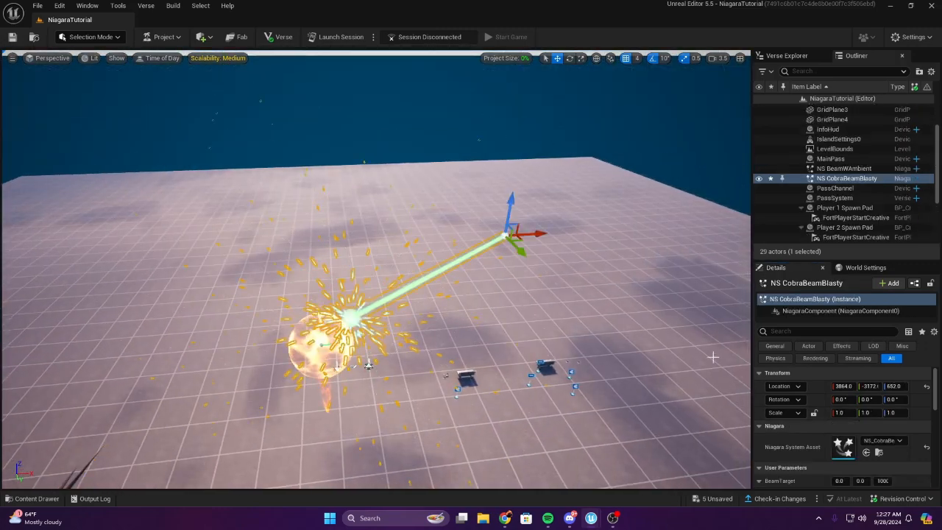
scroll(801, 423, "down", 2)
right_click(798, 421)
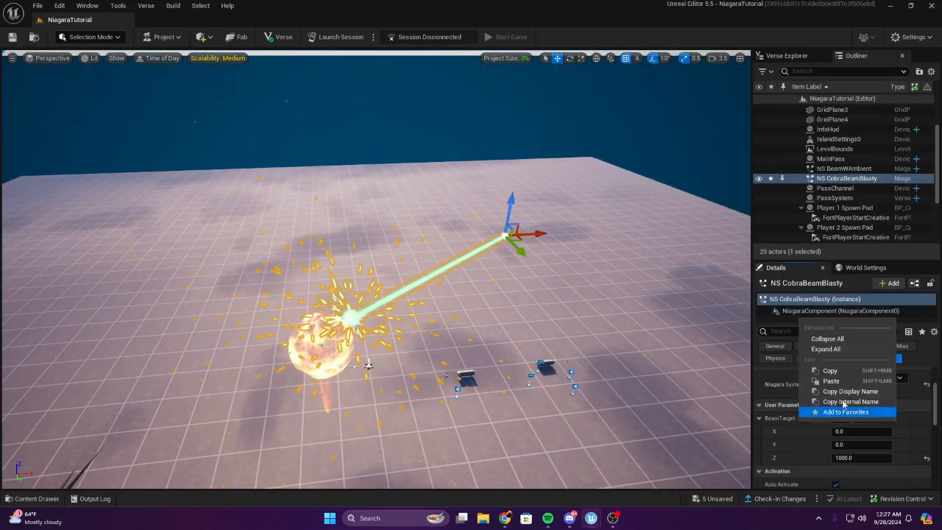
left_click(830, 380)
Adjust the placed beam's BeamTarget to about X -2608 and Y 2646 so the beam ends on the spiked mesh's surface
right_click_drag(462, 360, 294, 356)
left_click(413, 370)
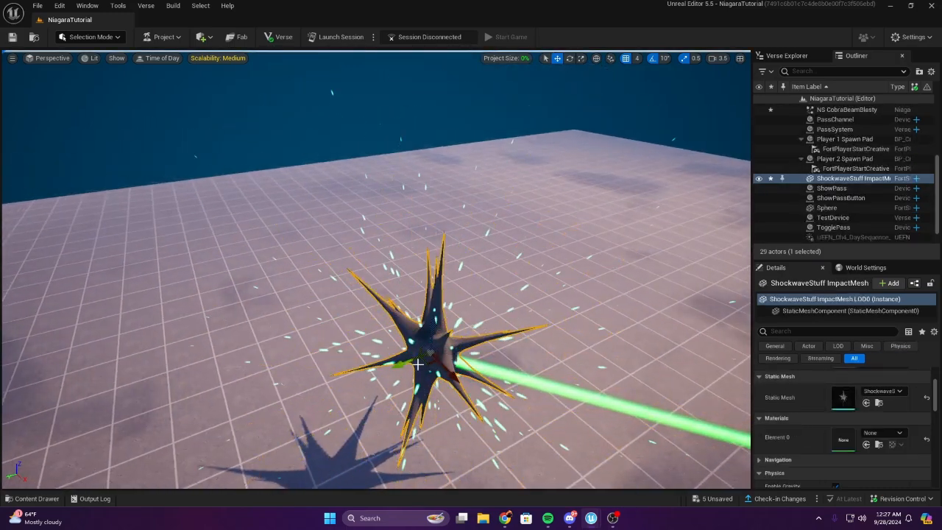
scroll(428, 352, "down", 2)
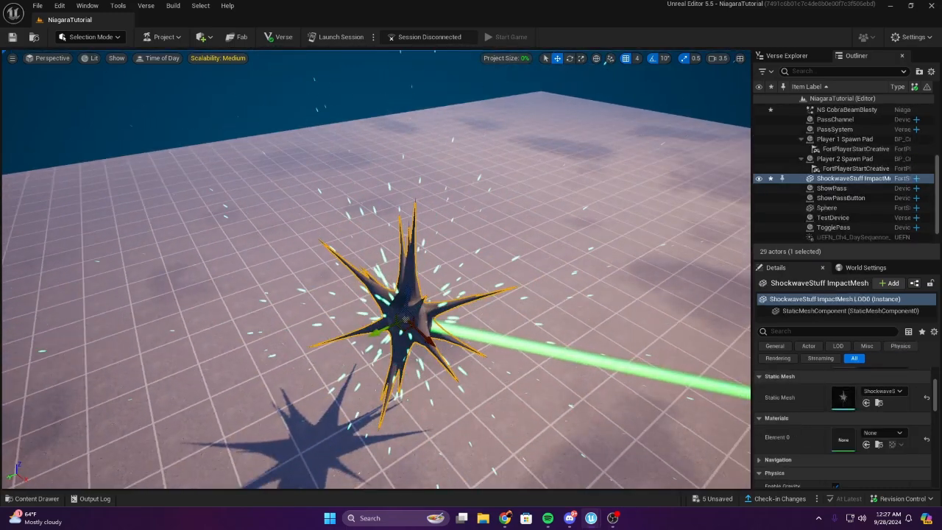
left_click(514, 344)
left_click_drag(870, 417, 890, 417)
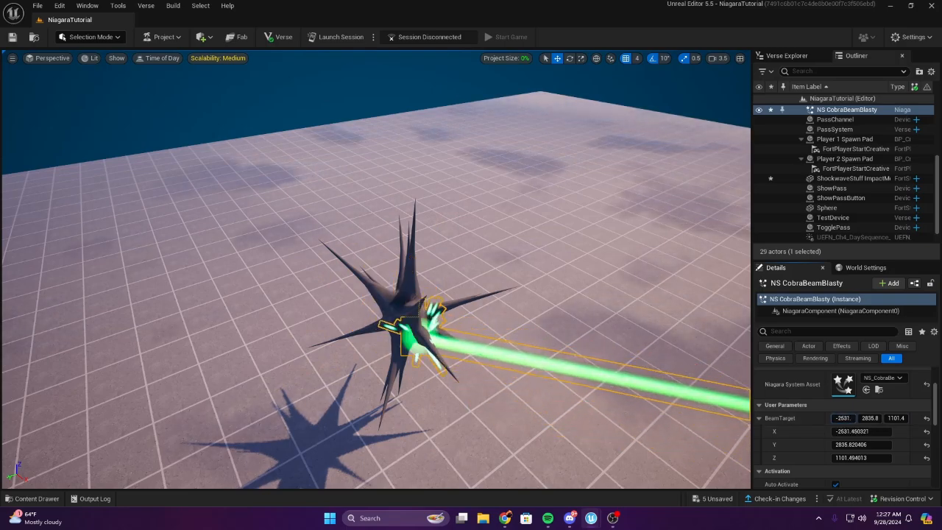
right_click_drag(514, 331, 530, 309)
left_click_drag(869, 418, 912, 418)
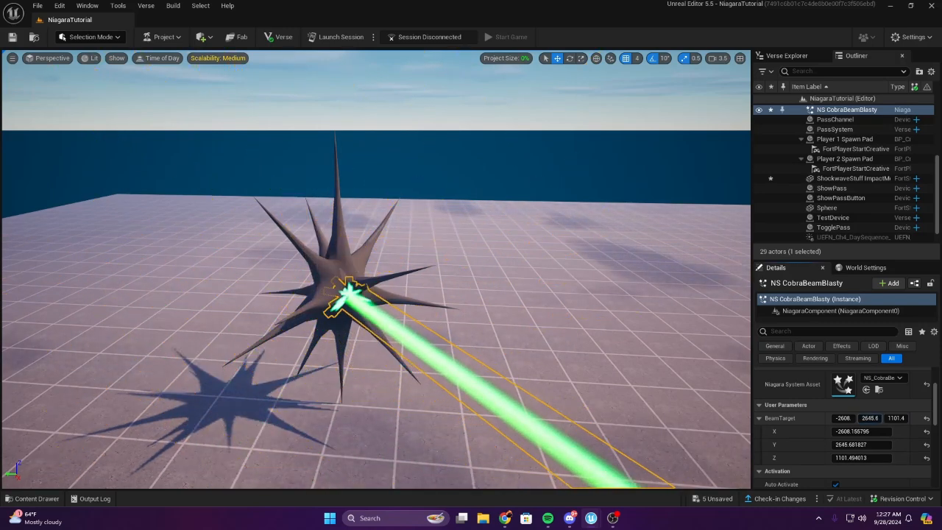
Examine the beam hitting the spiked mesh from several angles and distances in the level
right_click_drag(604, 323, 589, 221)
left_click(551, 246)
key("s")
key("w")
key("s")
key("w")
key("s")
right_click_drag(515, 294, 596, 246)
left_click(506, 221)
key("s")
key("a")
key("w")
key("s")
key("w")
key("s")
Save all unsaved assets and the level, then frame the whole beam with the spiked mesh
left_click(726, 501)
left_click(548, 368)
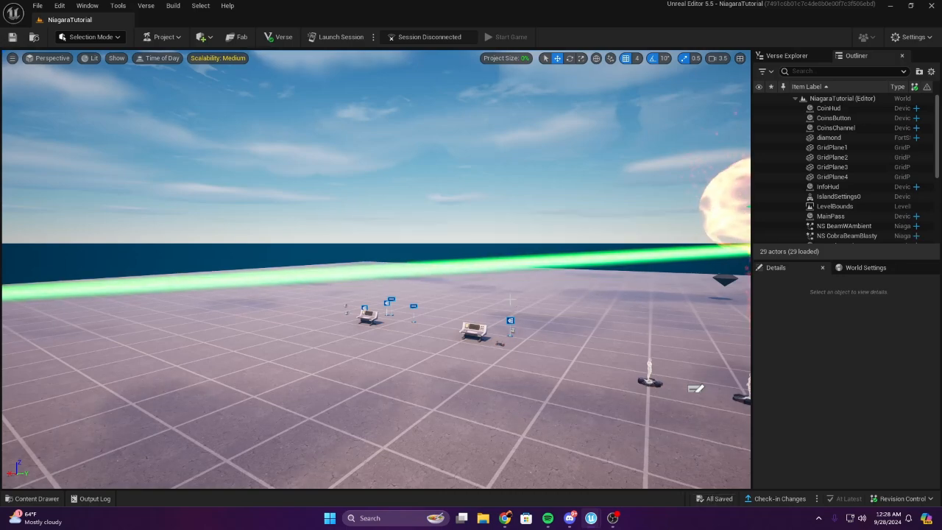
right_click_drag(552, 269, 479, 419)
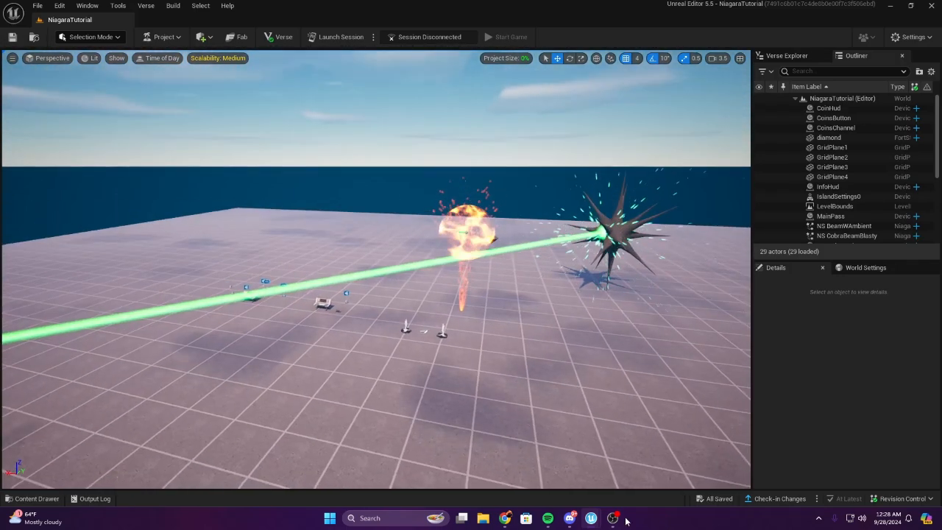